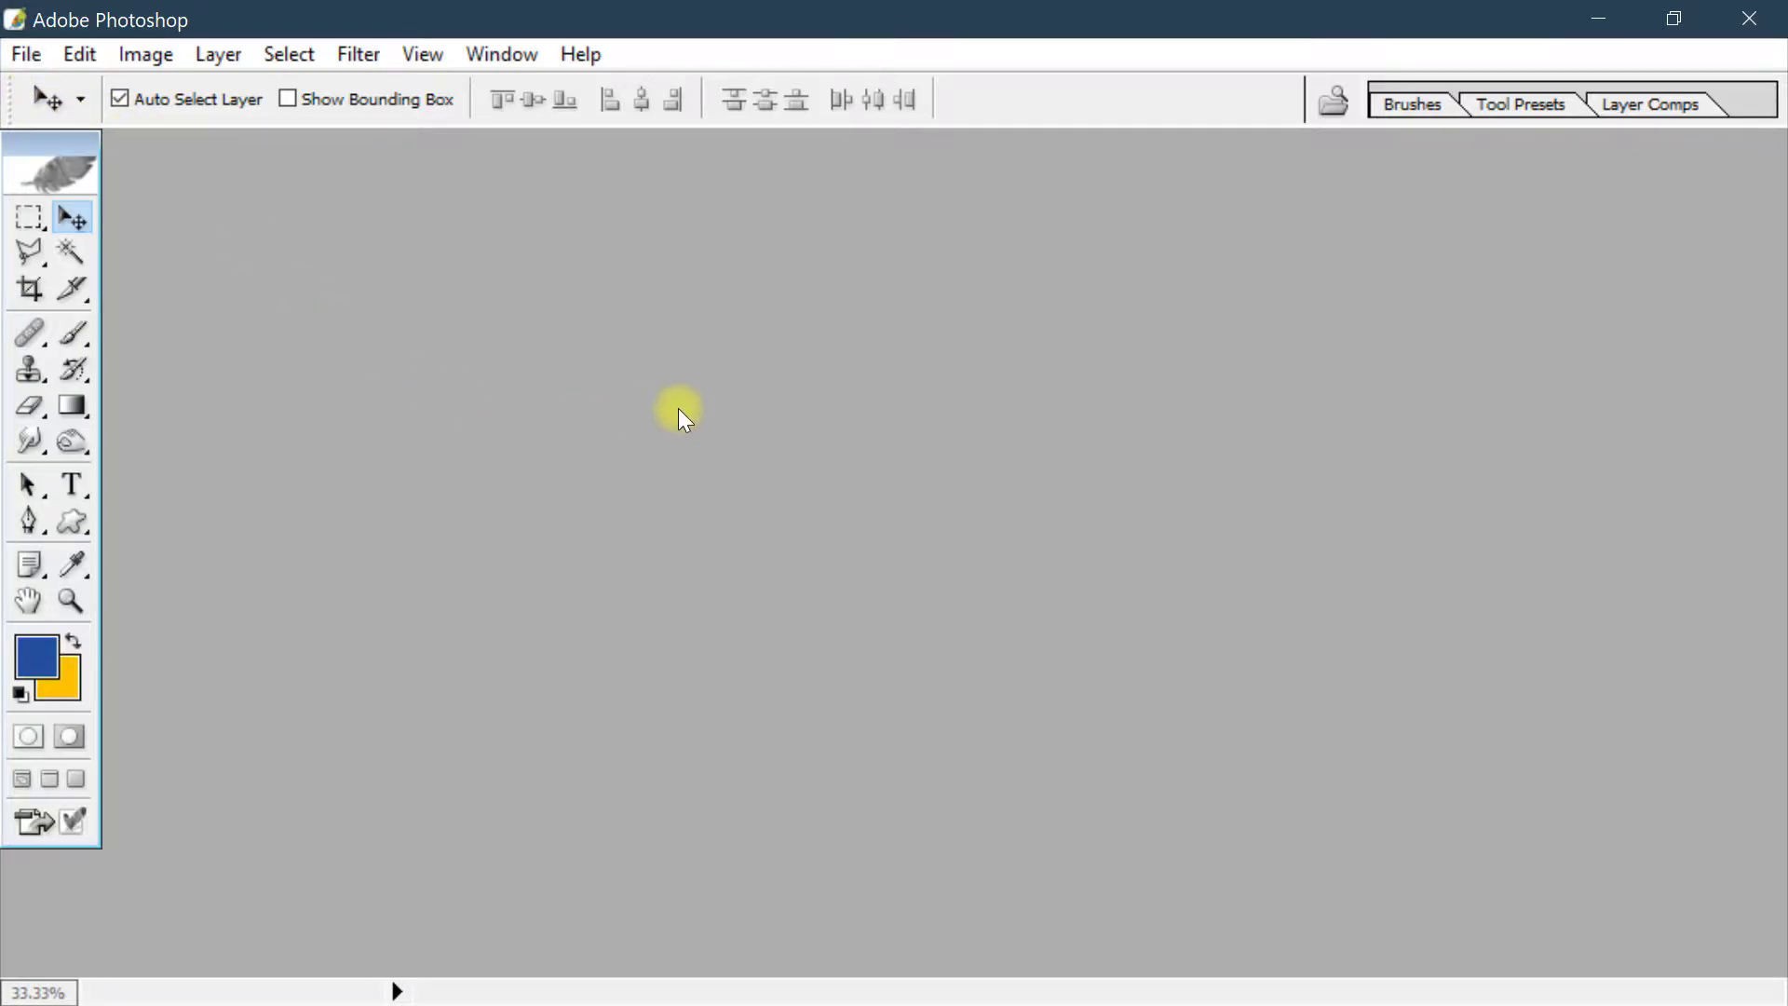
Create a new white RGB document 6 inches wide by 4 inches high at 300 pixels/inch and enlarge its window
{"action": "key", "text": "ctrl+n"}
{"action": "left_click_drag", "start_coordinate": [807, 158], "coordinate": [617, 164]}
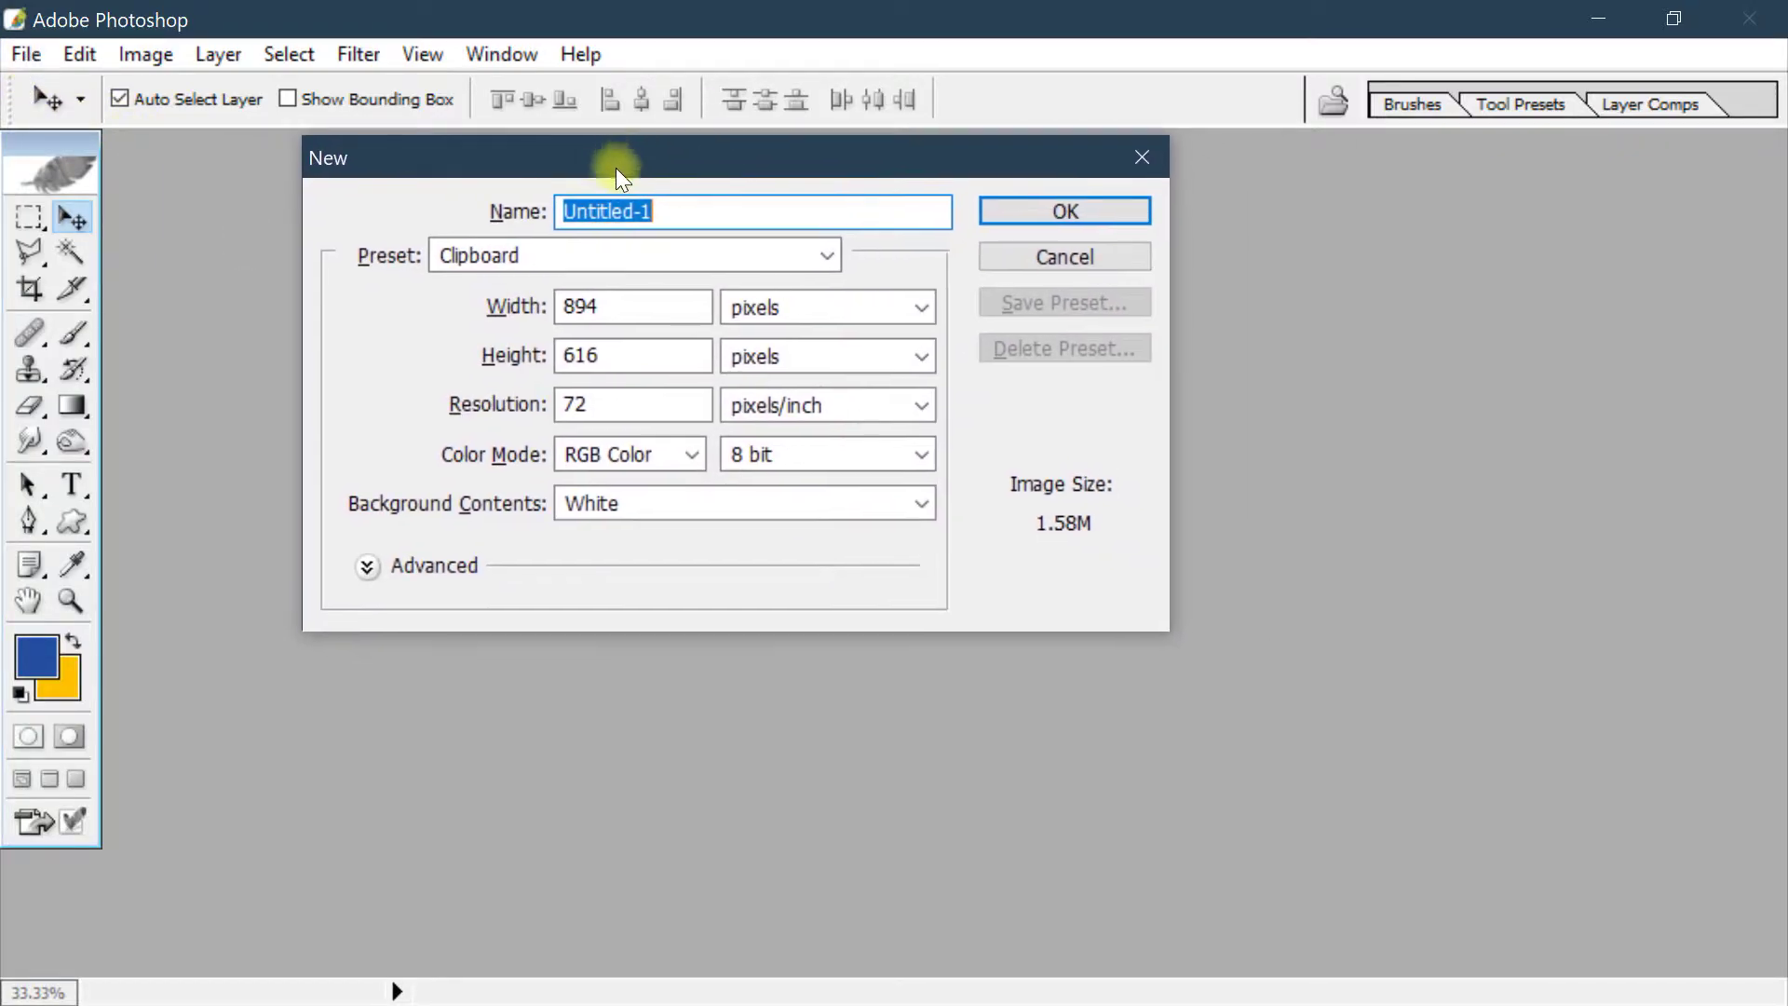
{"action": "left_click", "coordinate": [574, 258]}
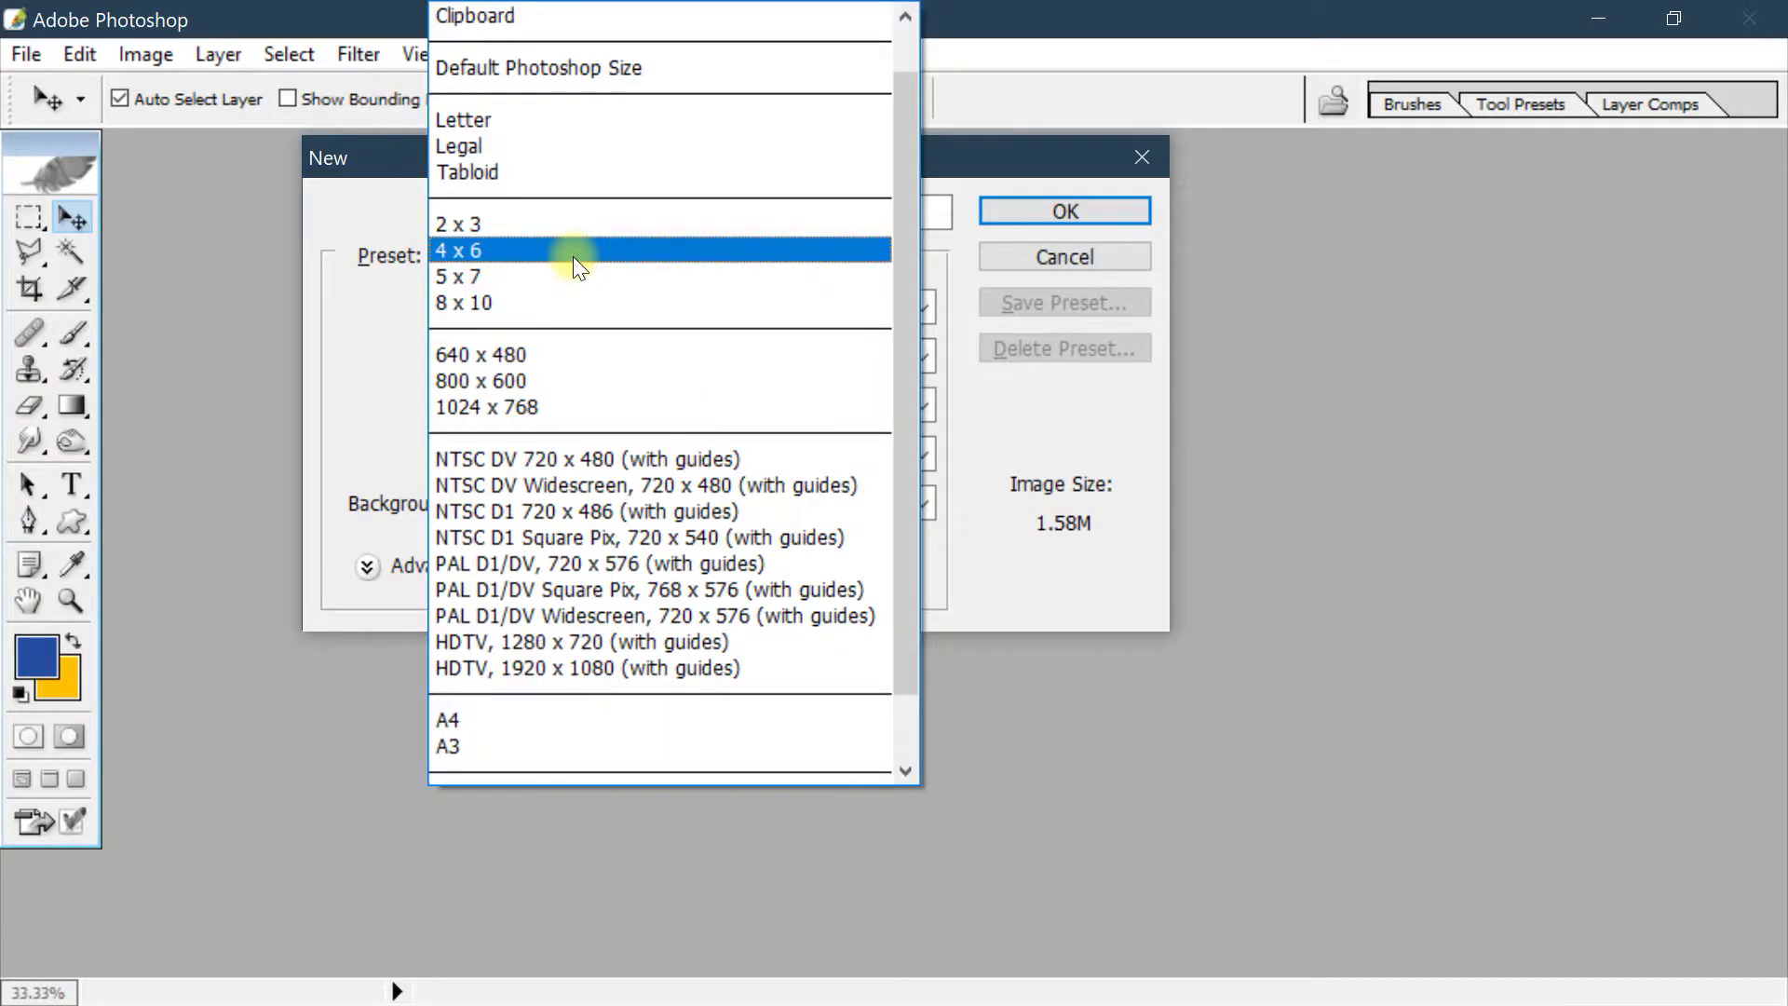
{"action": "left_click", "coordinate": [502, 254]}
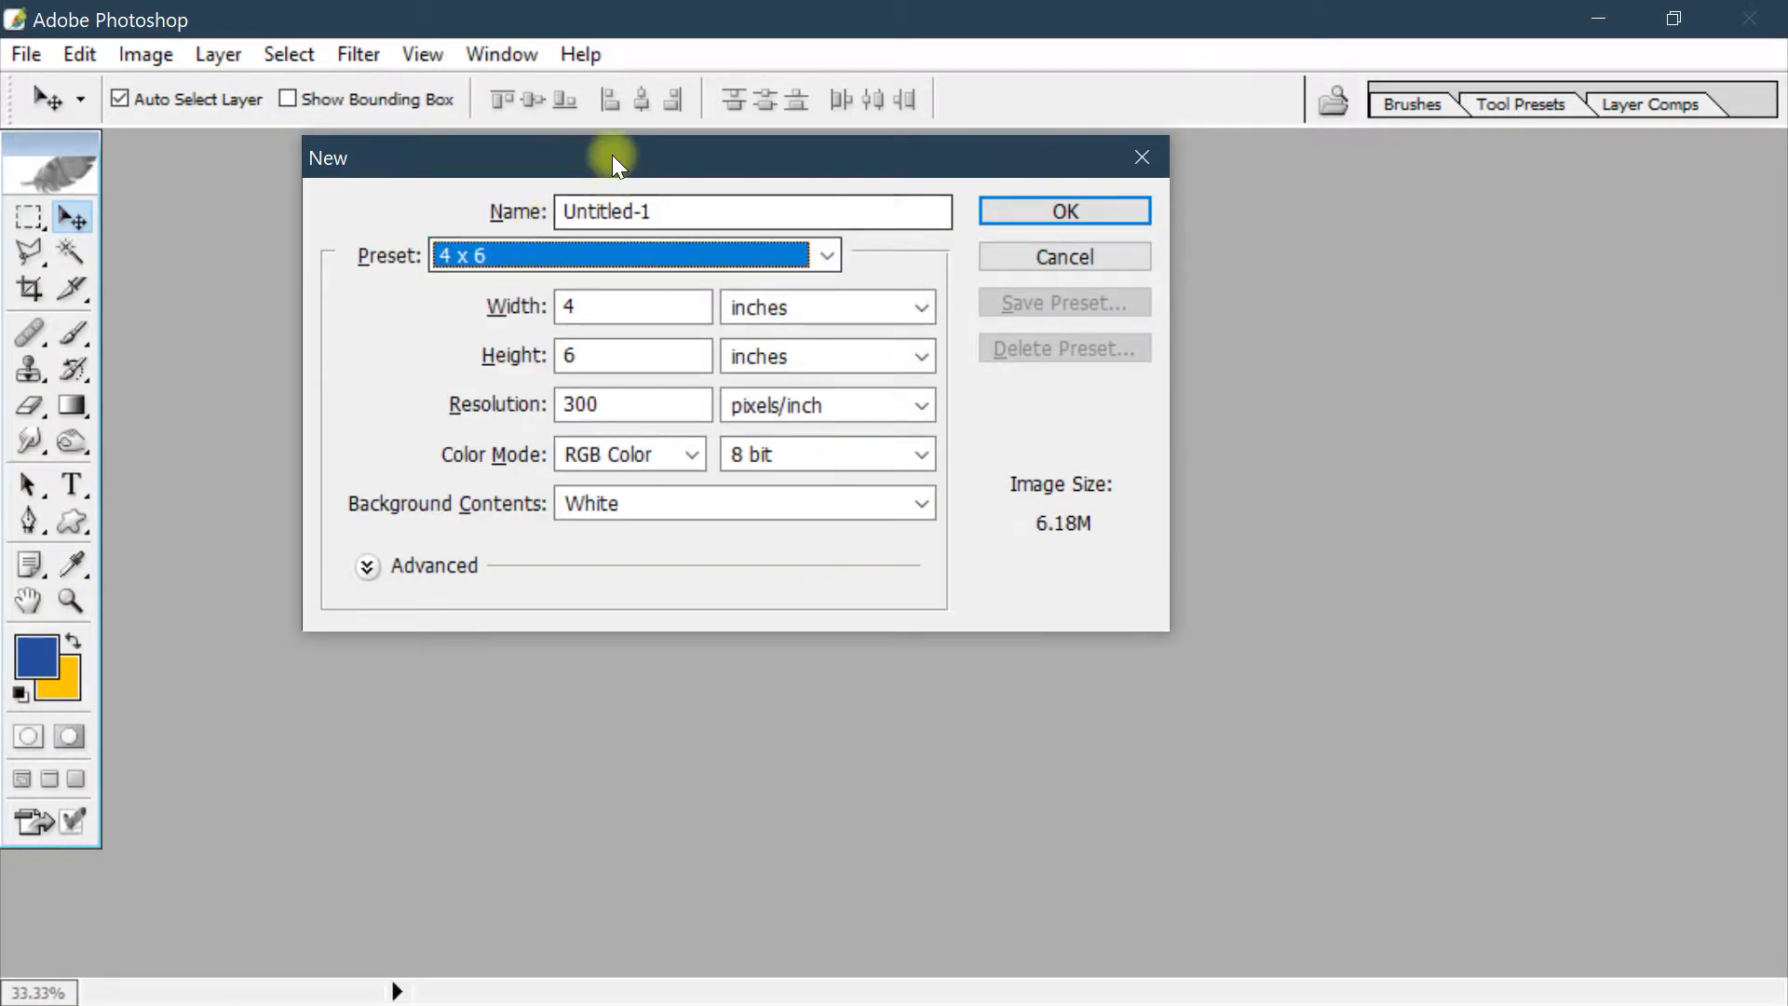
{"action": "left_click_drag", "start_coordinate": [611, 155], "coordinate": [571, 175]}
{"action": "double_click", "coordinate": [572, 330]}
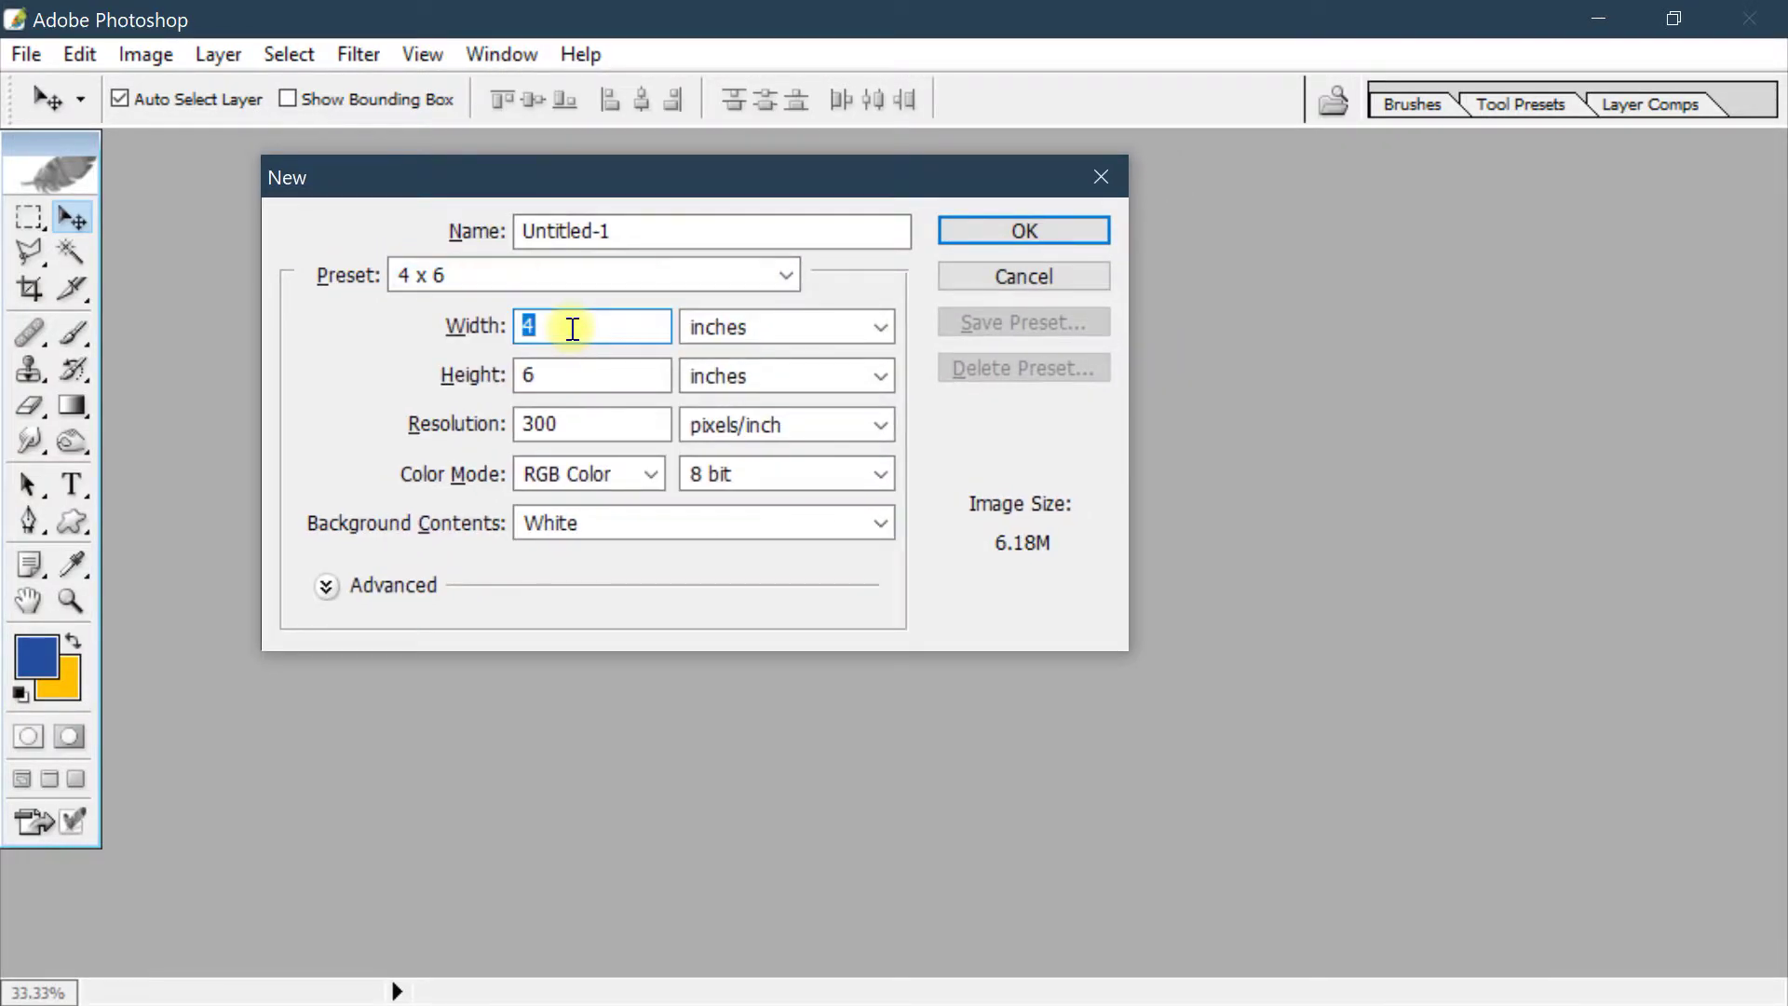
{"action": "type", "text": "6"}
{"action": "double_click", "coordinate": [554, 377]}
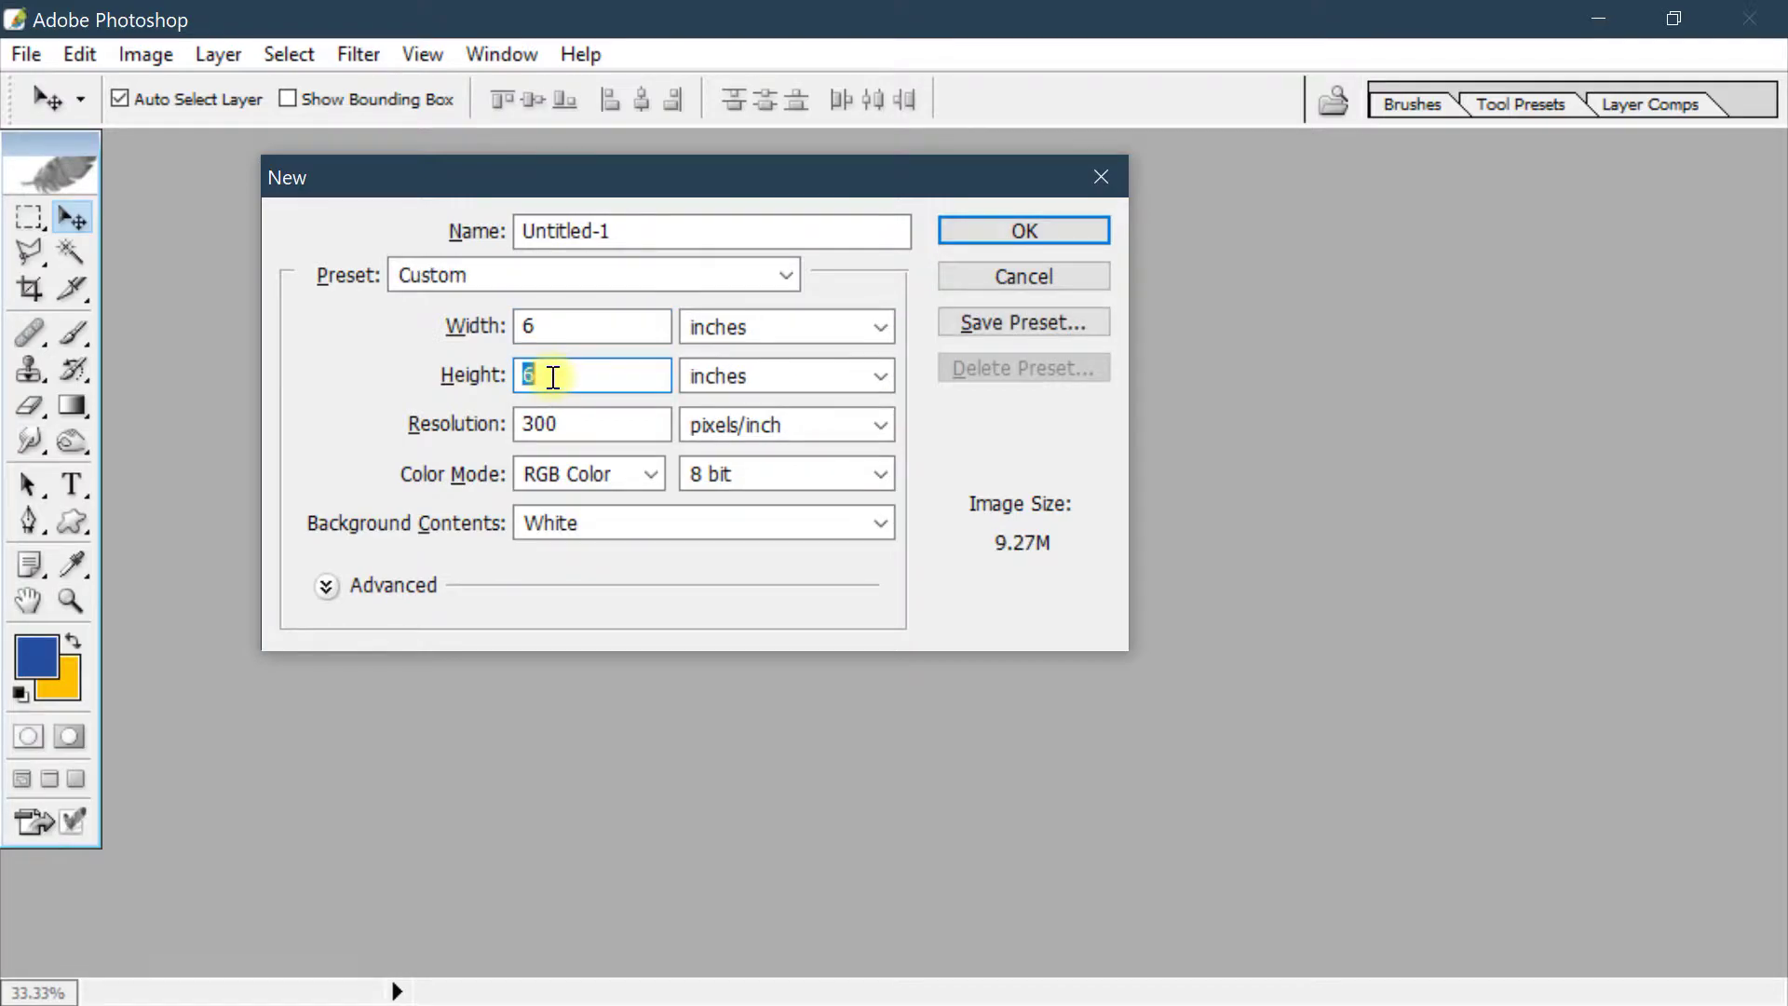
{"action": "type", "text": "4"}
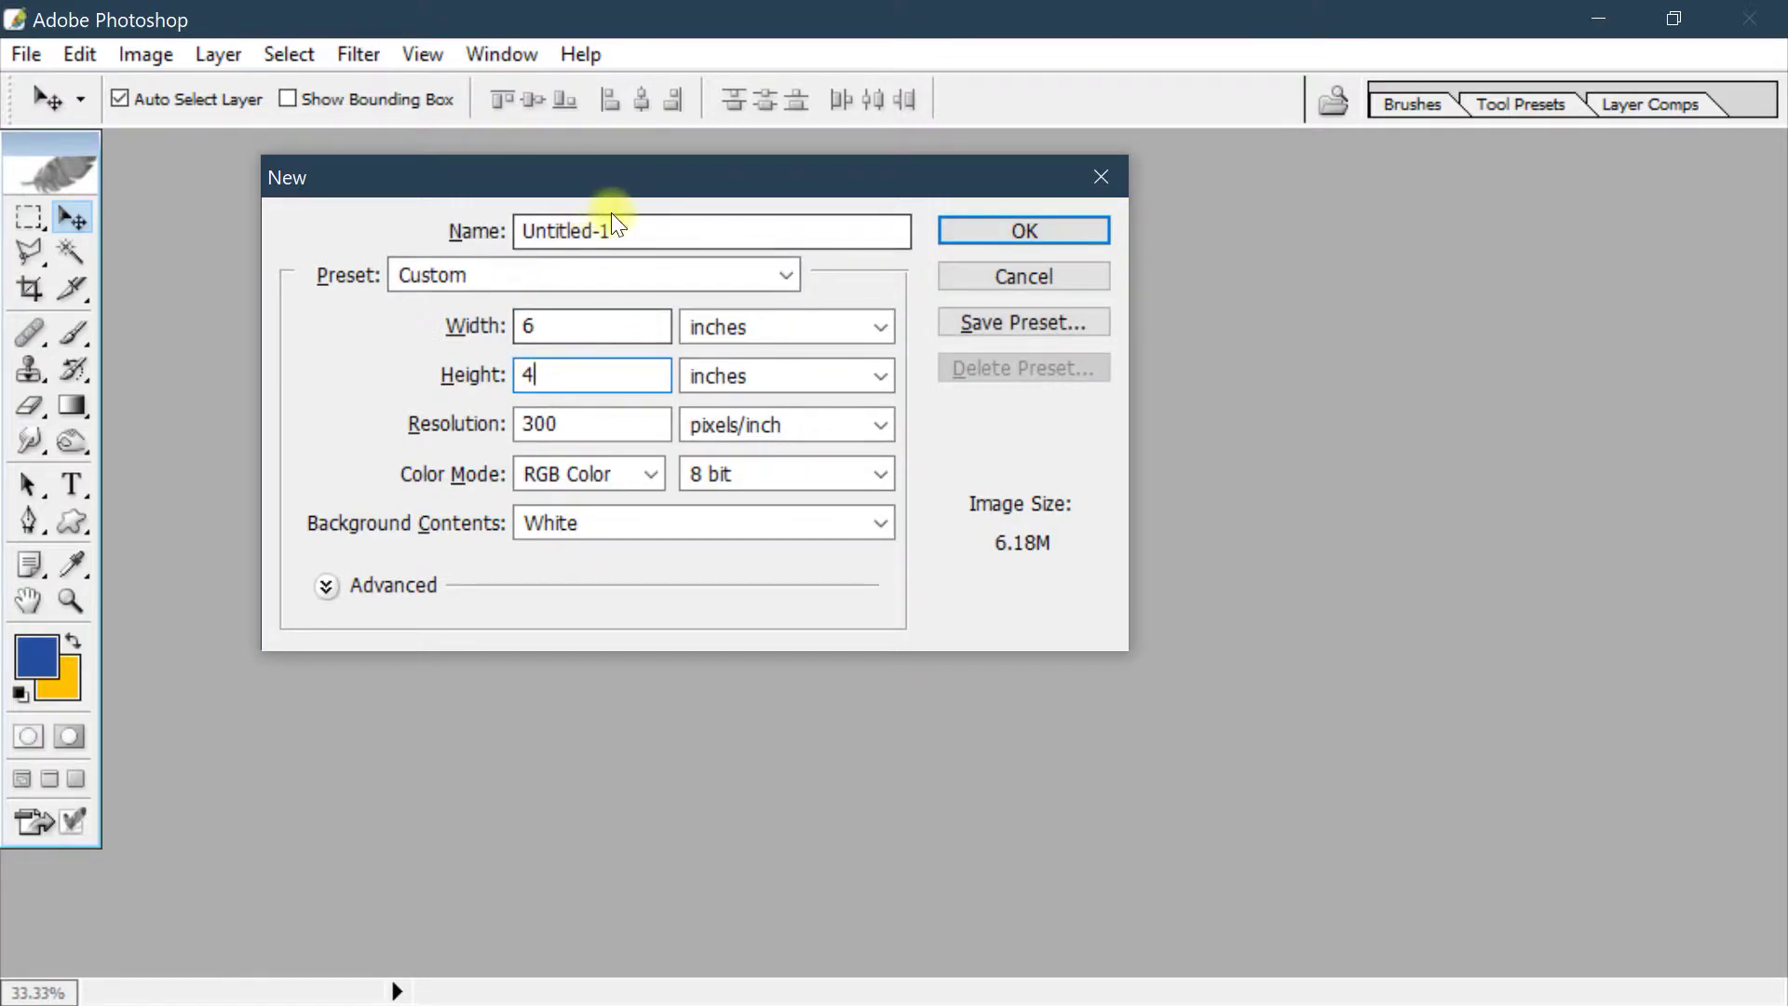
{"action": "mouse_move", "coordinate": [629, 181]}
{"action": "left_mouse_down"}
{"action": "mouse_move", "coordinate": [586, 186]}
{"action": "mouse_move", "coordinate": [679, 168]}
{"action": "mouse_move", "coordinate": [658, 161]}
{"action": "left_mouse_up"}
{"action": "left_click", "coordinate": [952, 242]}
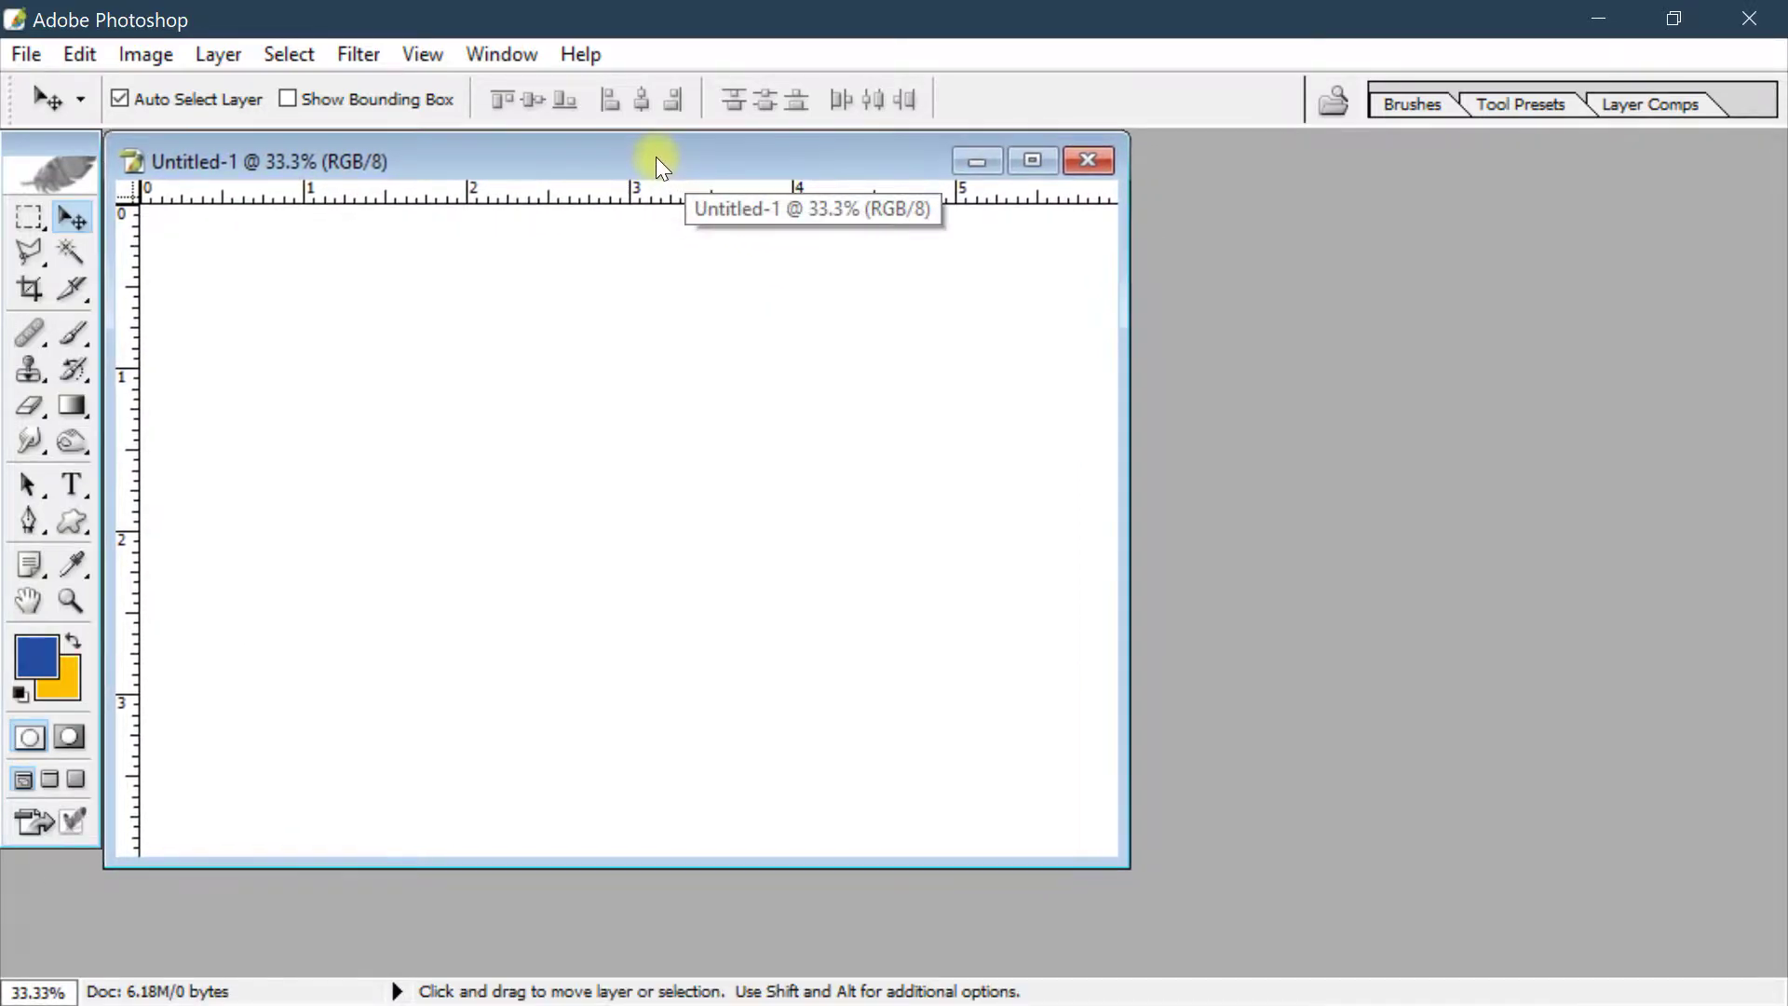
{"action": "left_click_drag", "start_coordinate": [1127, 859], "coordinate": [1703, 972]}
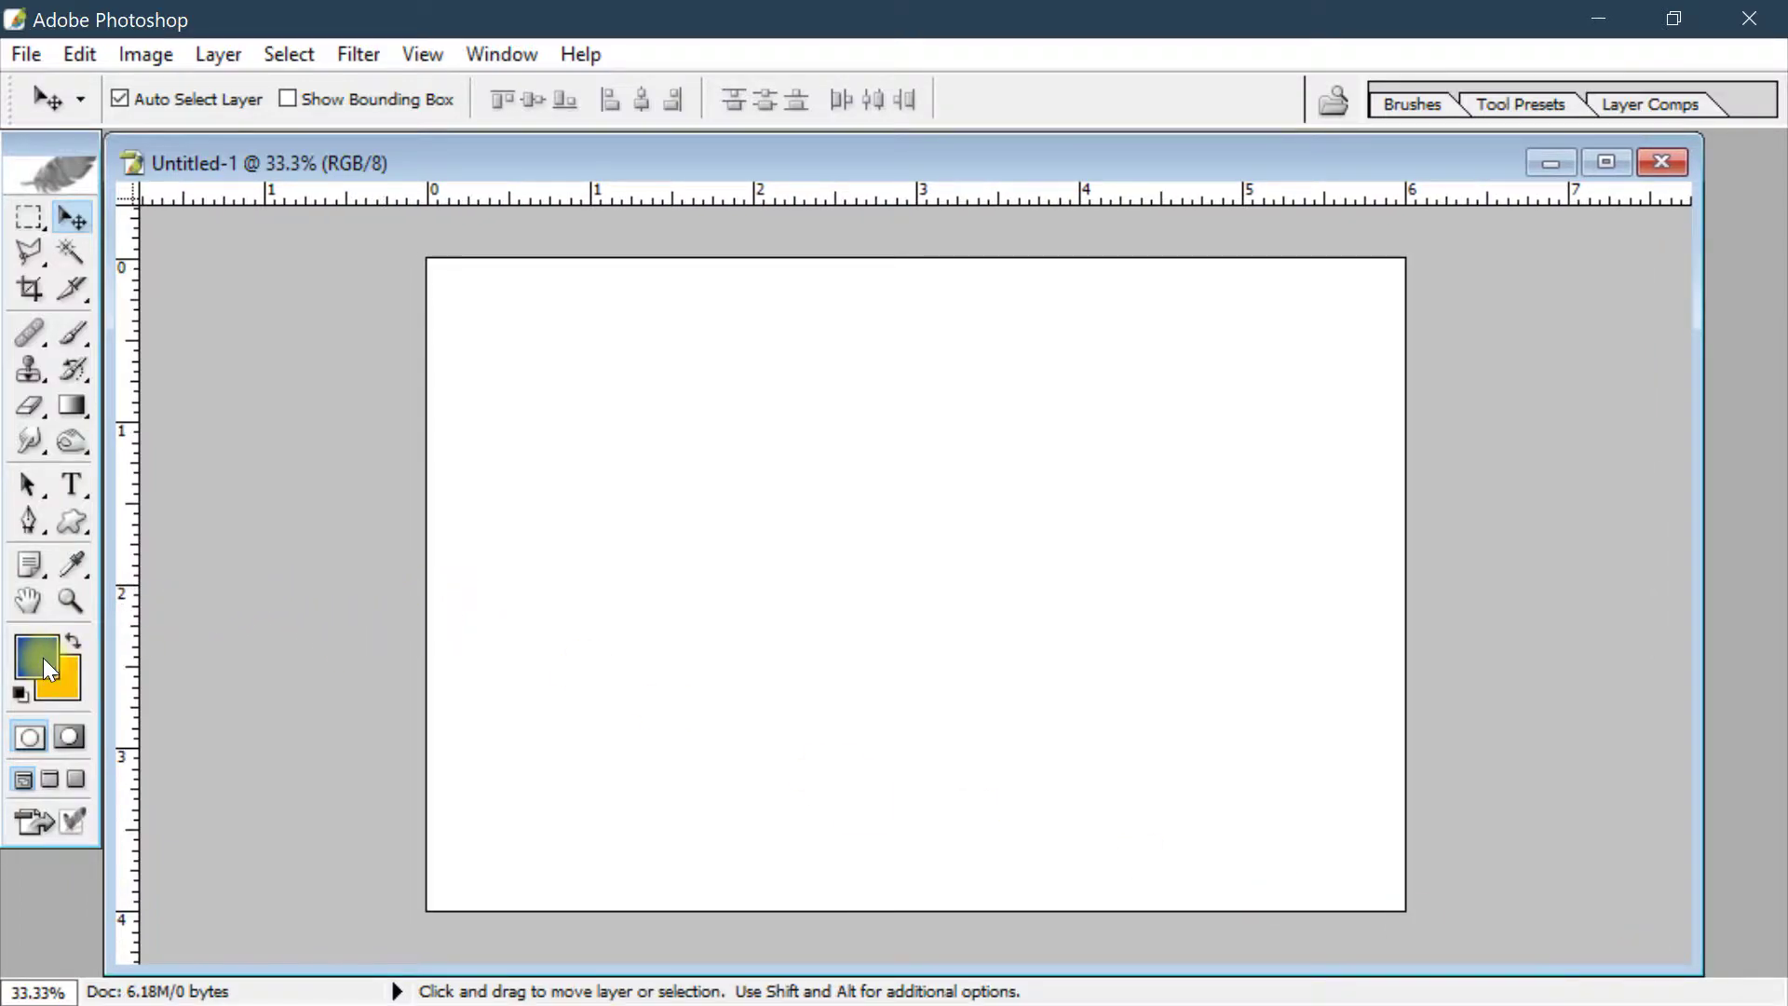
Swap the two colours to make blue the background colour and fill the whole canvas with it
{"action": "left_click", "coordinate": [633, 596]}
{"action": "key", "text": "x"}
{"action": "key", "text": "x"}
{"action": "key", "text": "x"}
{"action": "key", "text": "ctrl+BackSpace"}
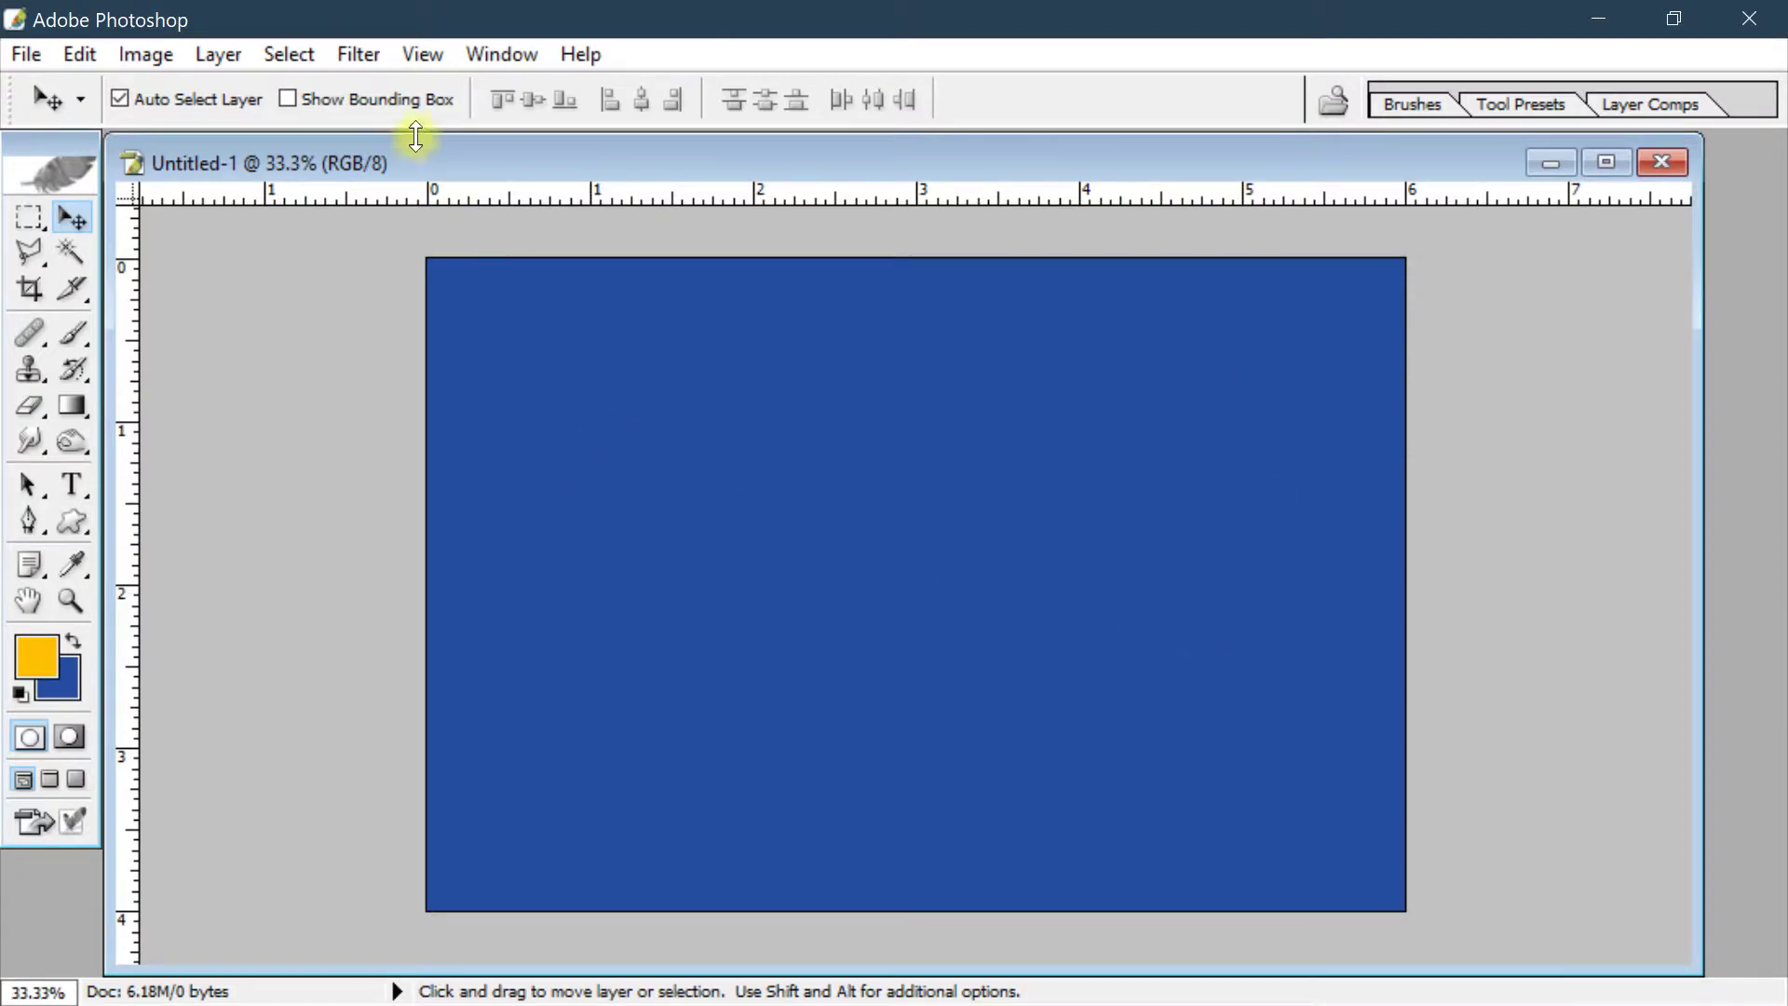
Apply the Mosaic Tiles texture filter to the blue canvas with Tile Size 88, Grout Width 7 and Lighten Grout 8
{"action": "left_click", "coordinate": [364, 56]}
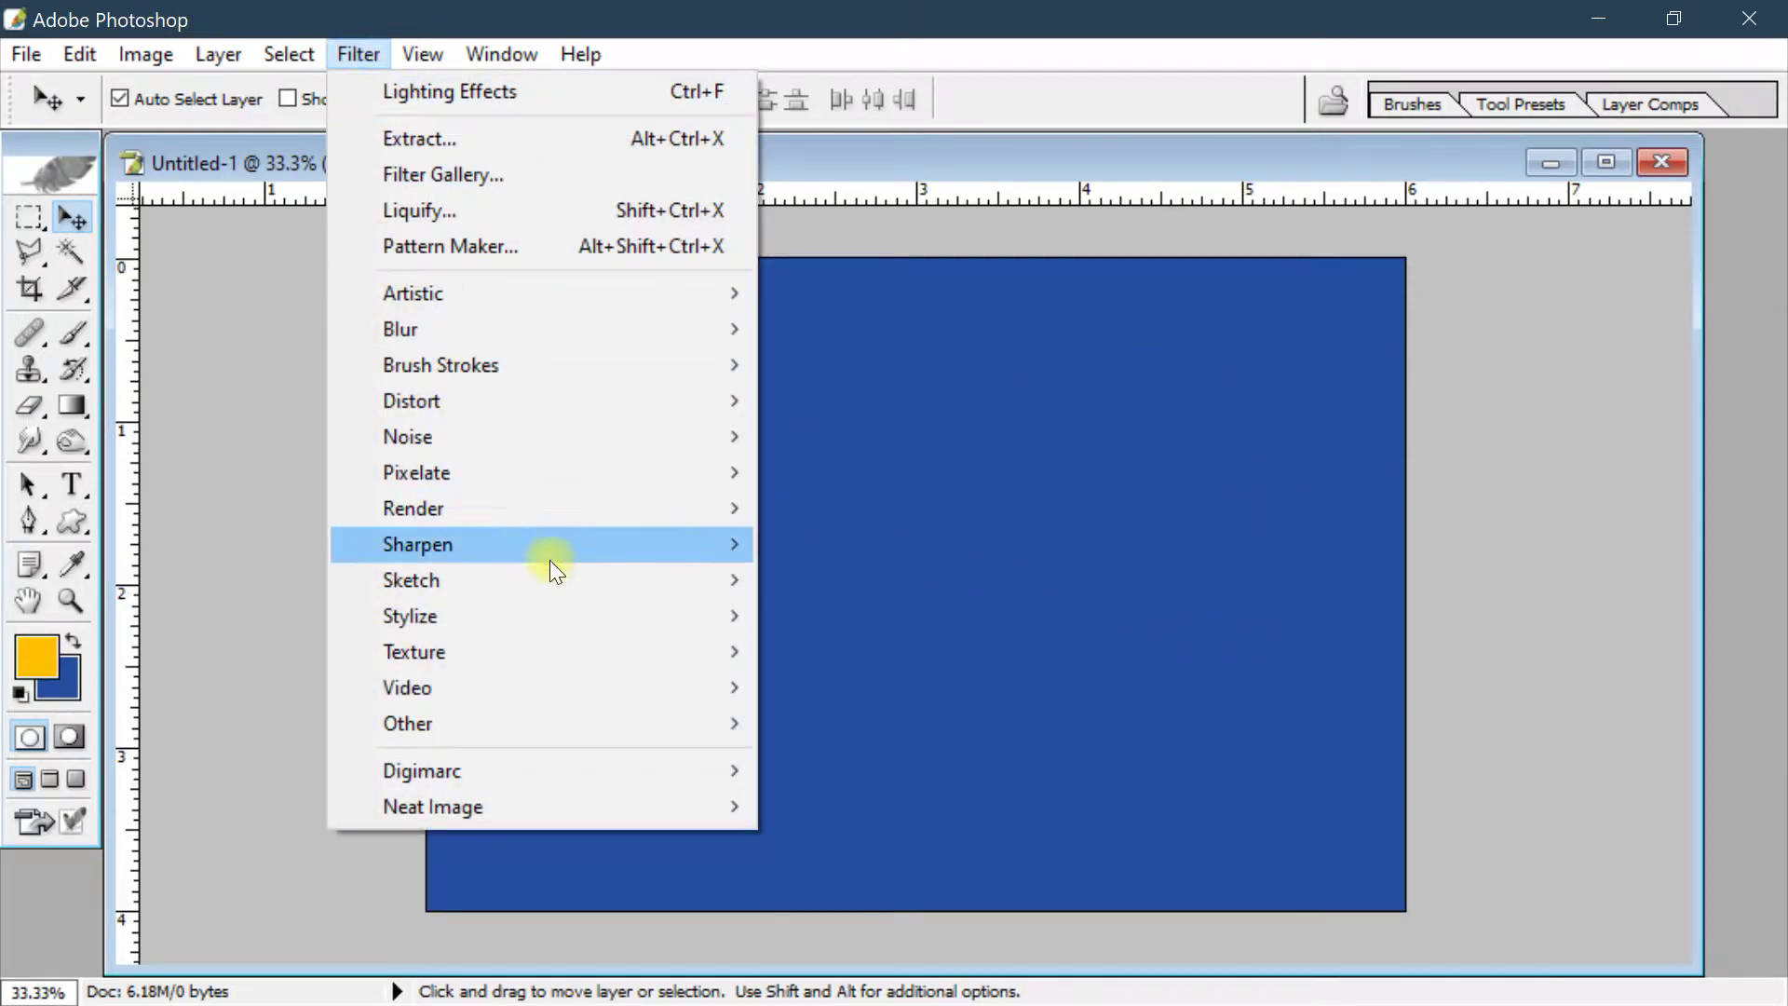
{"action": "mouse_move", "coordinate": [516, 649]}
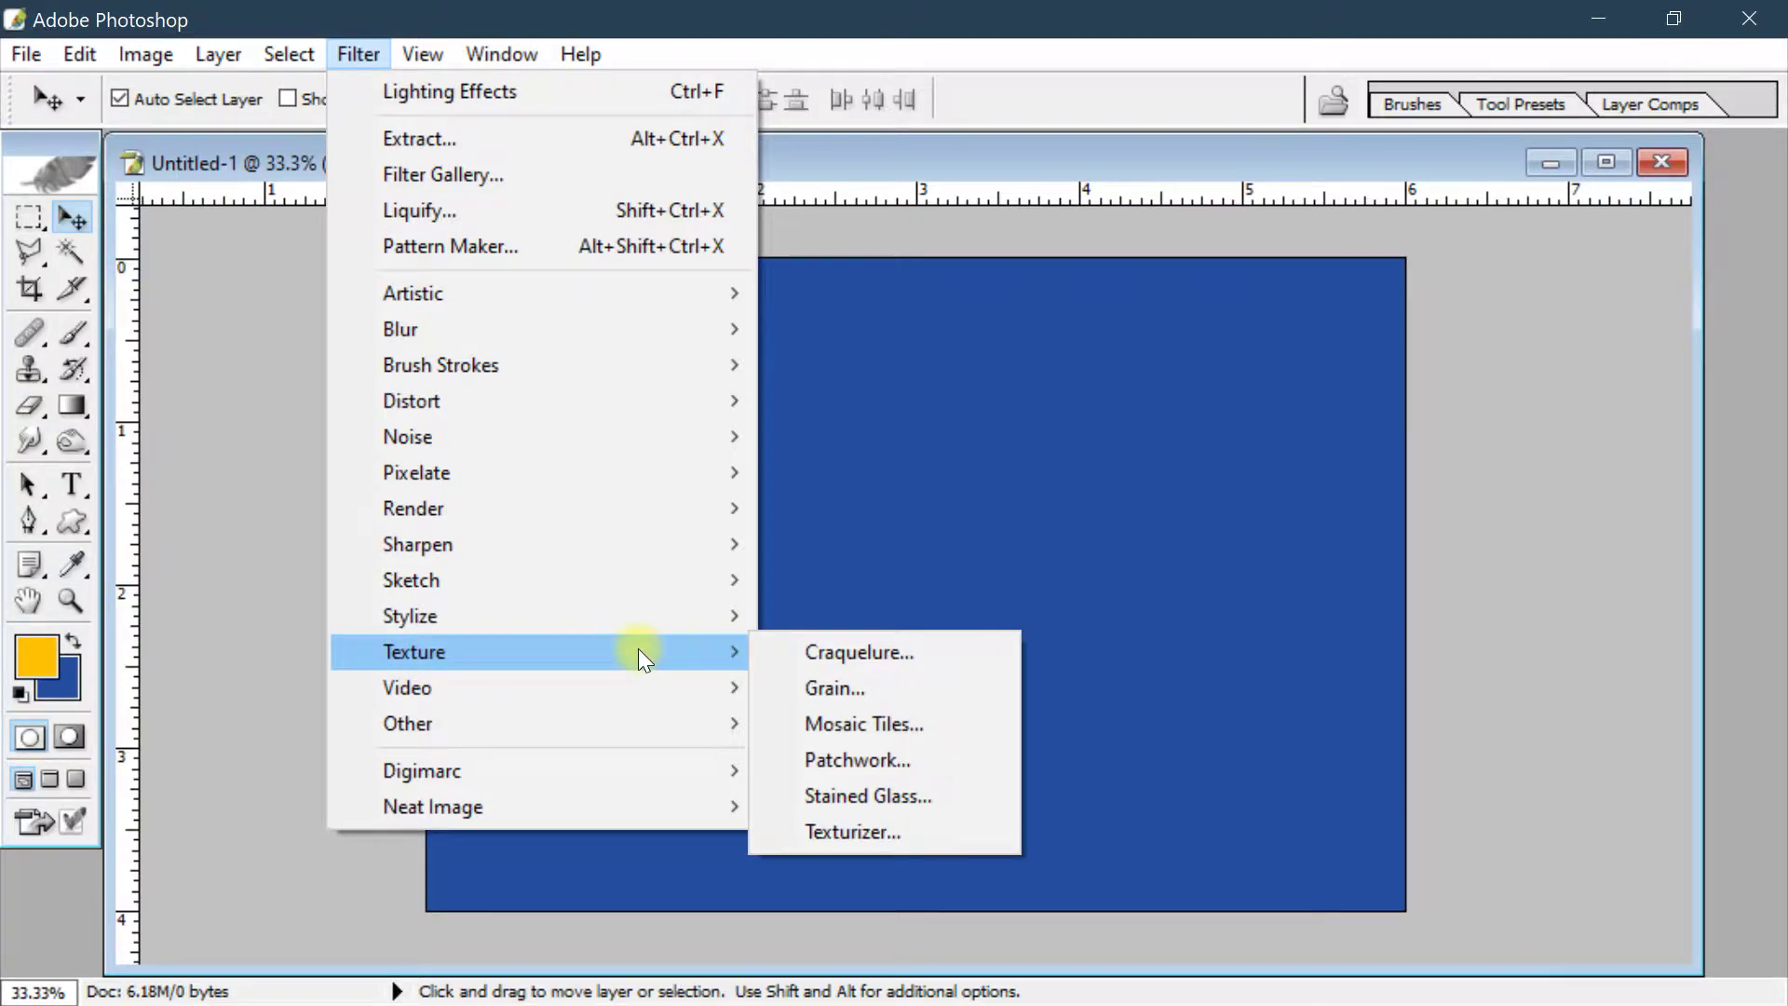
{"action": "left_click", "coordinate": [941, 723]}
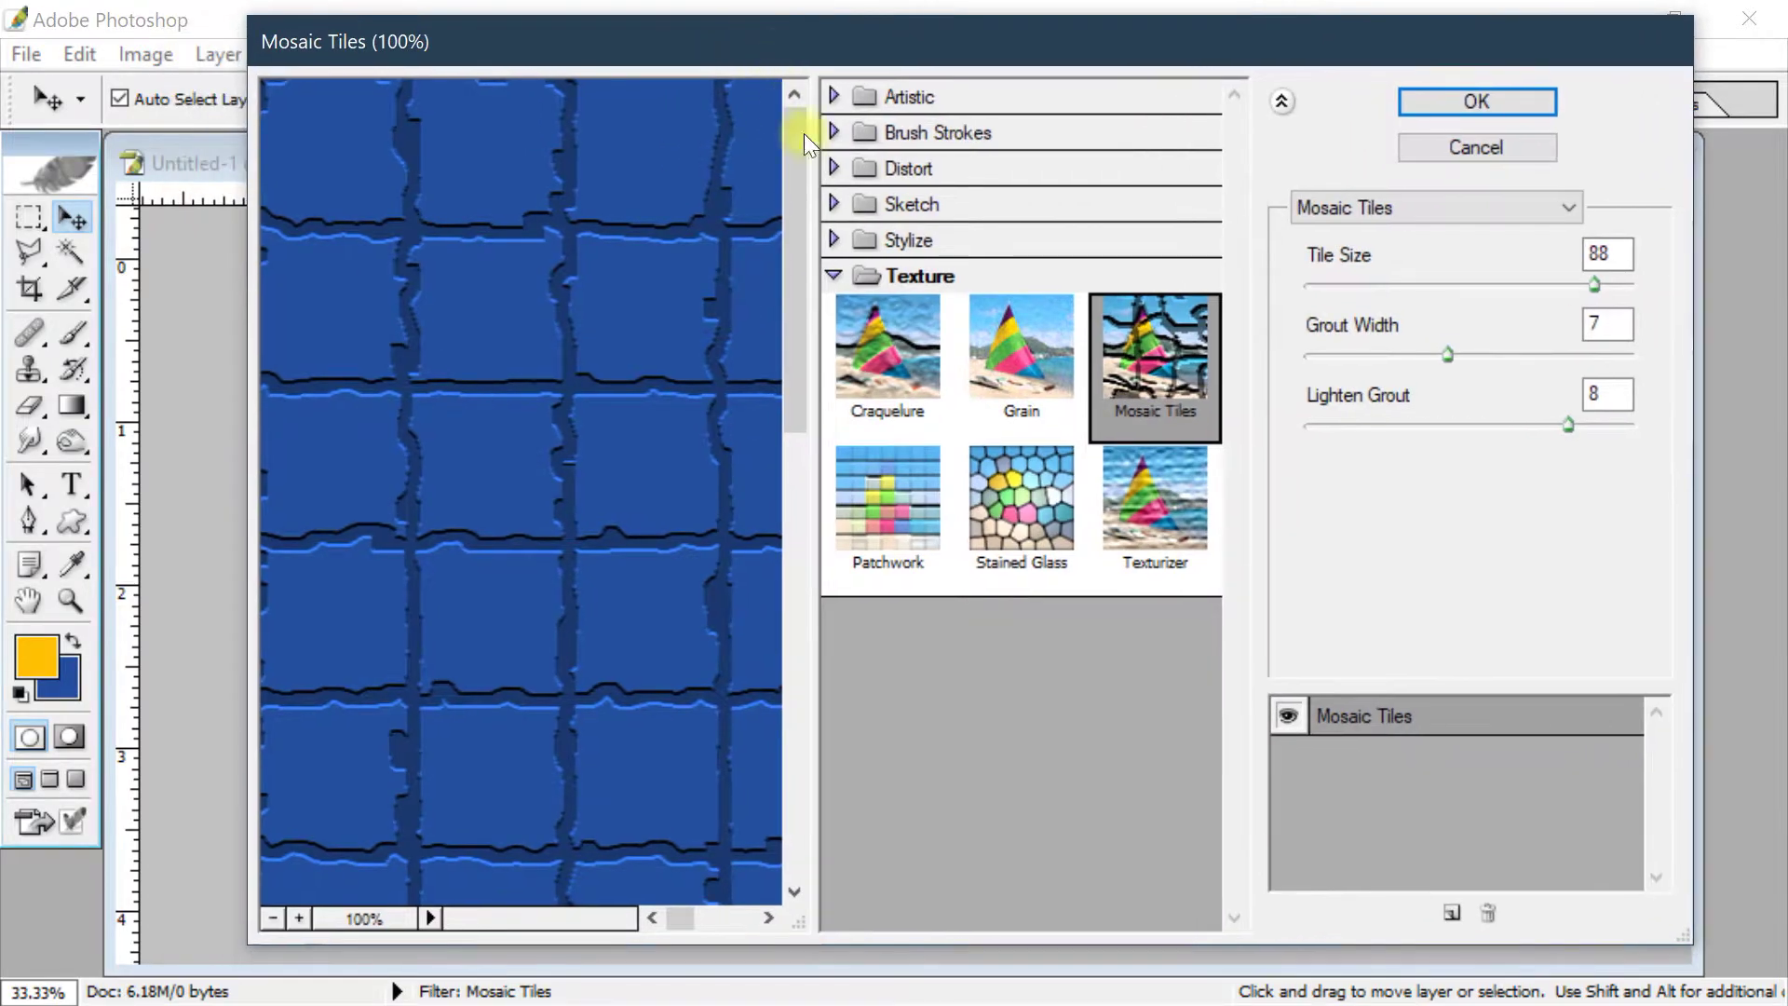
{"action": "left_click_drag", "start_coordinate": [1596, 287], "coordinate": [1485, 285]}
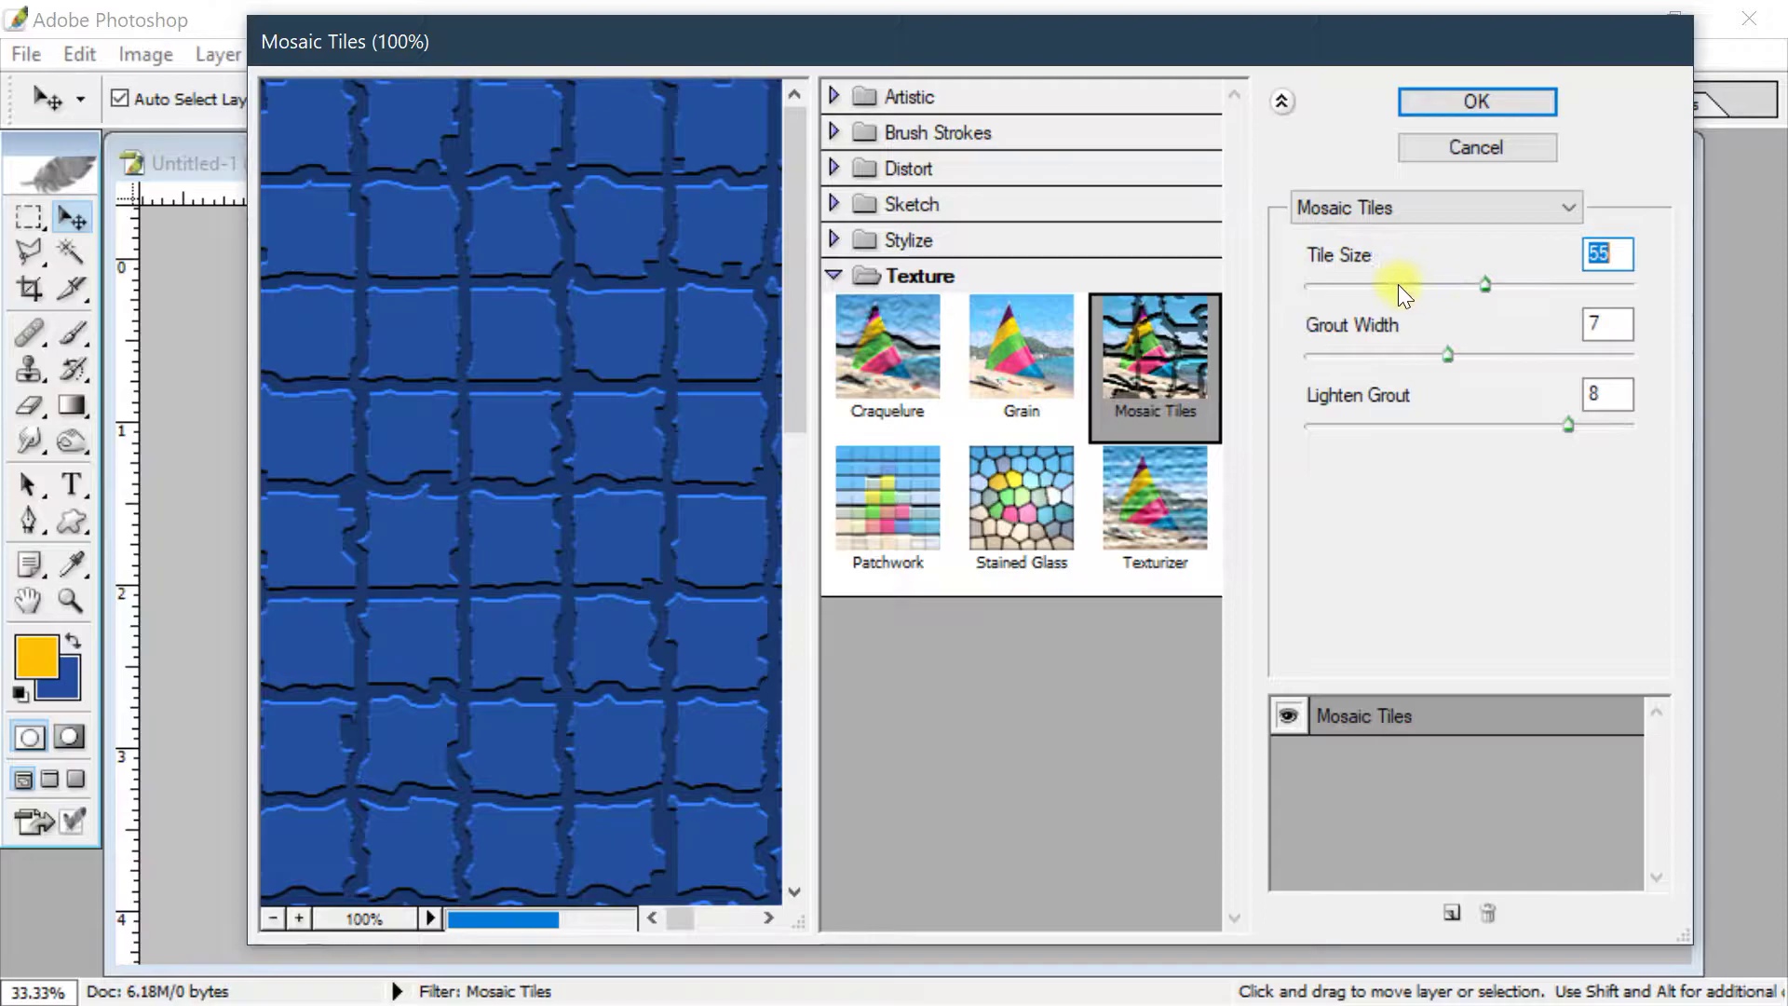
{"action": "left_click", "coordinate": [1401, 283]}
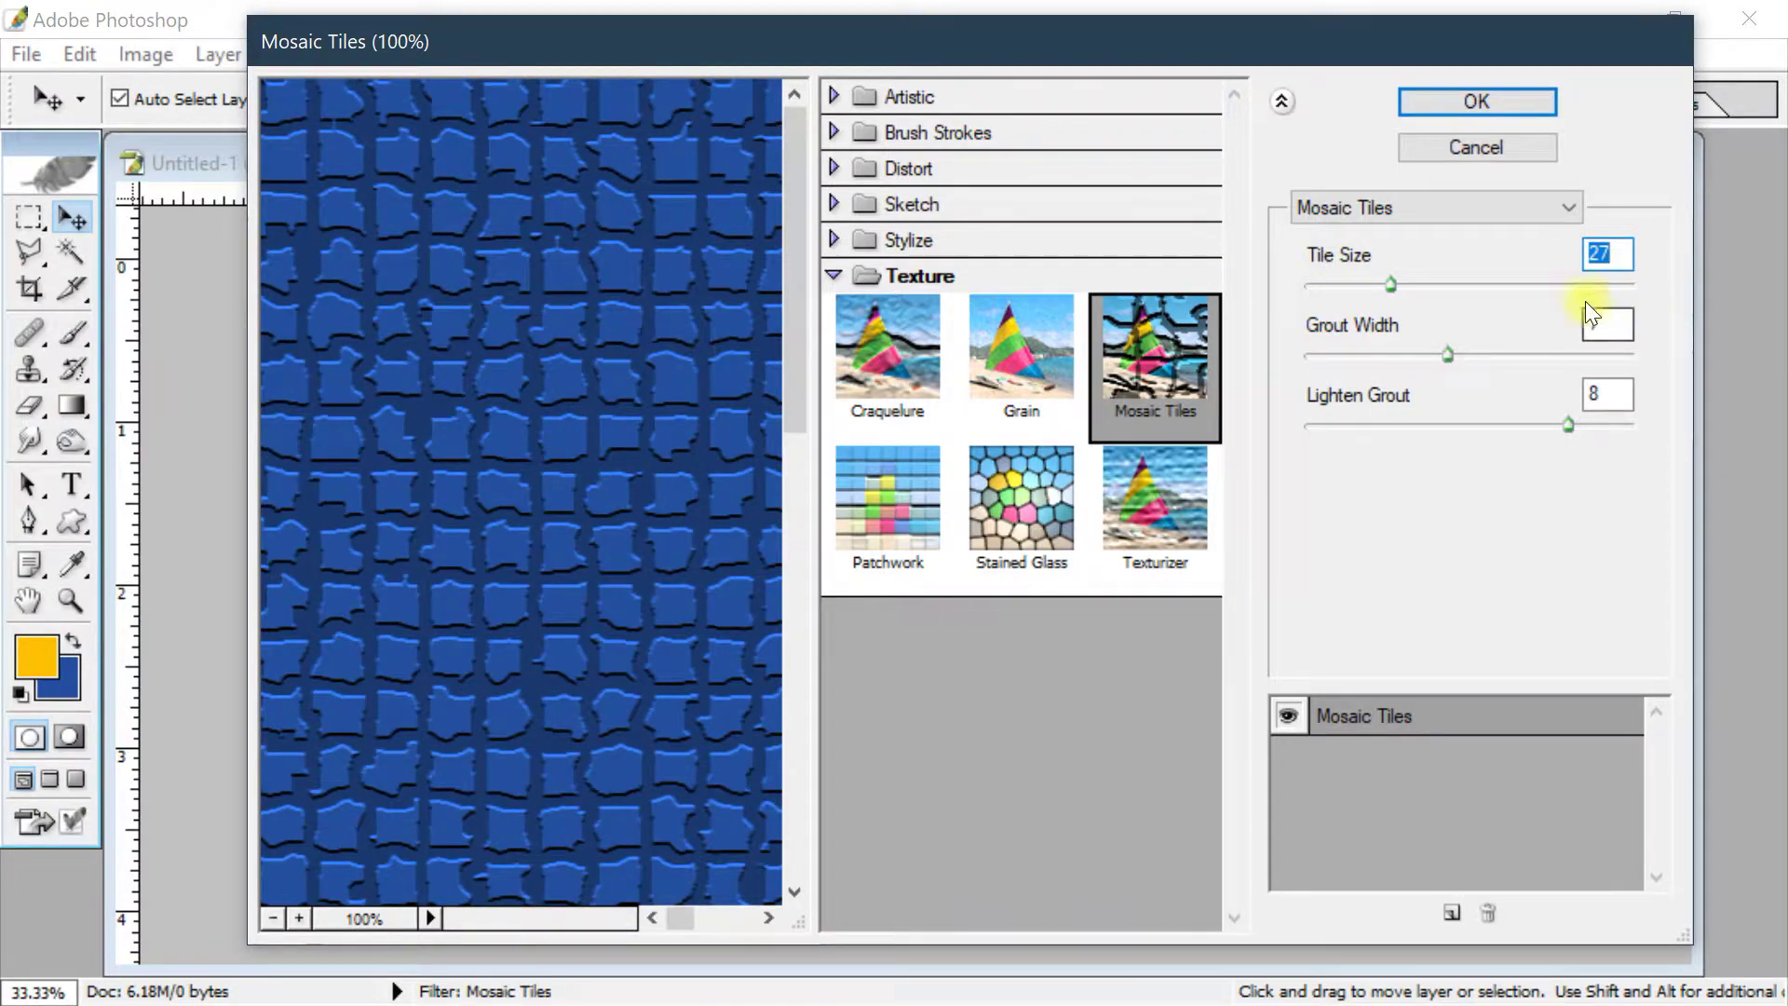
{"action": "left_click_drag", "start_coordinate": [1379, 275], "coordinate": [1601, 287]}
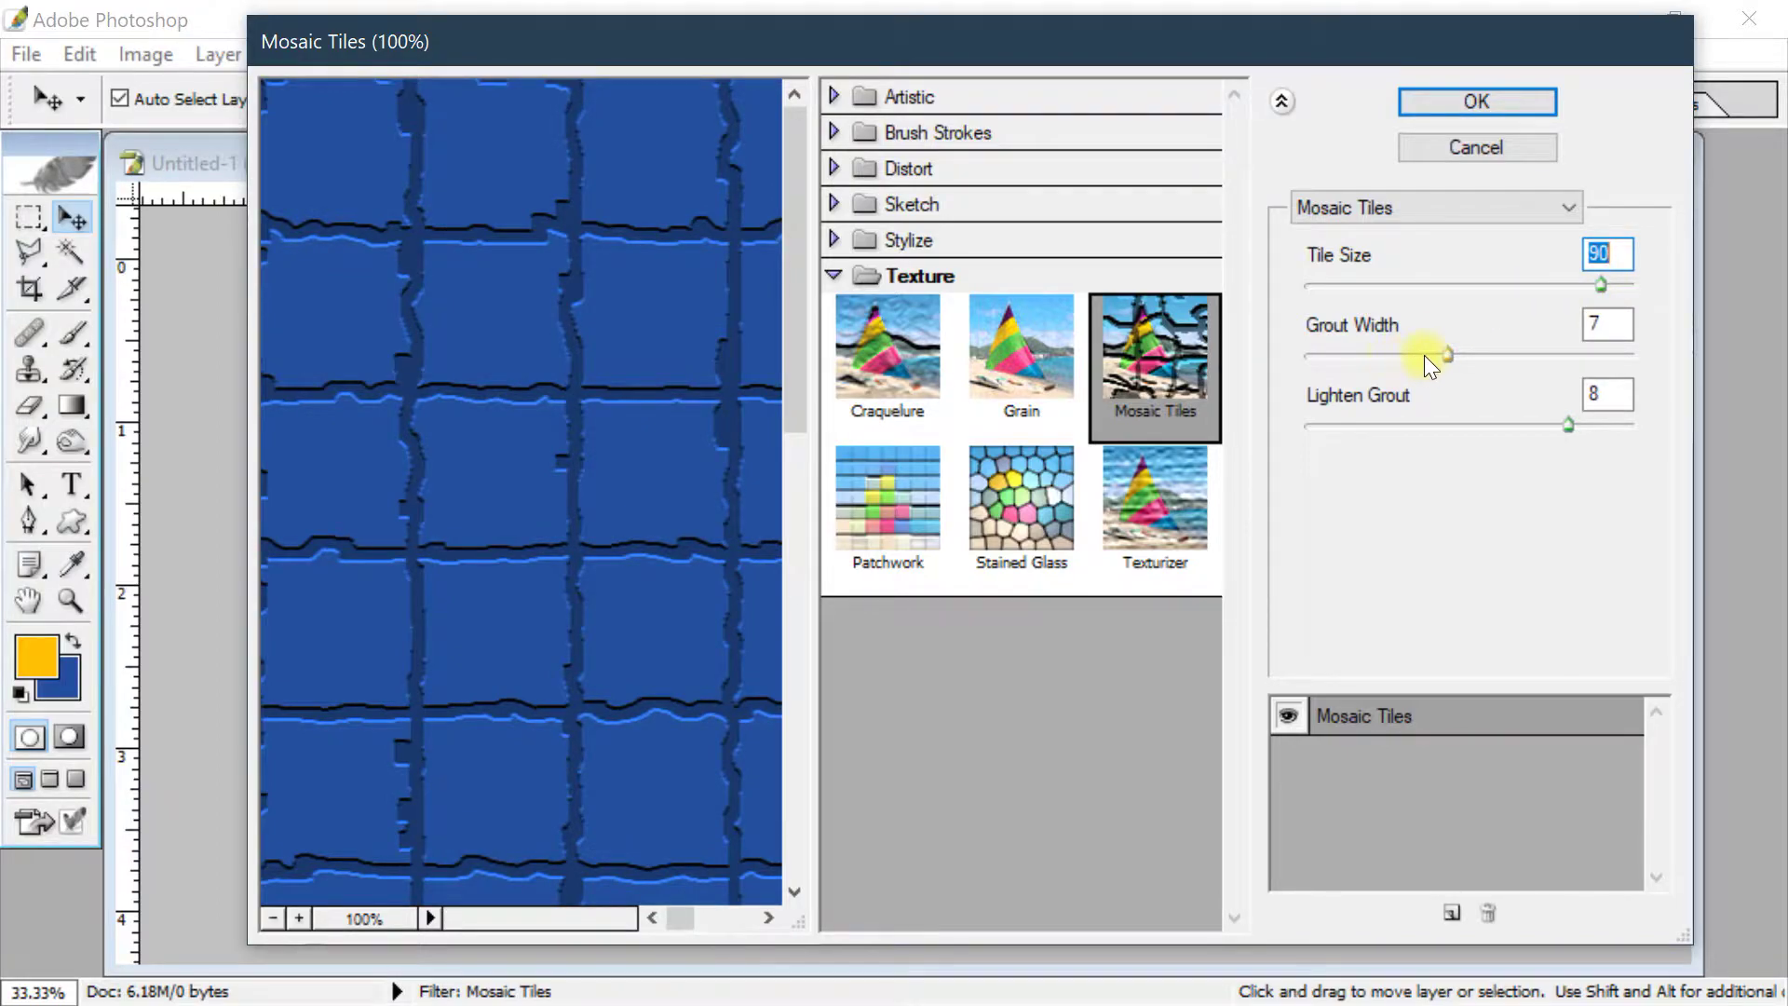
{"action": "left_click_drag", "start_coordinate": [1450, 352], "coordinate": [1405, 356]}
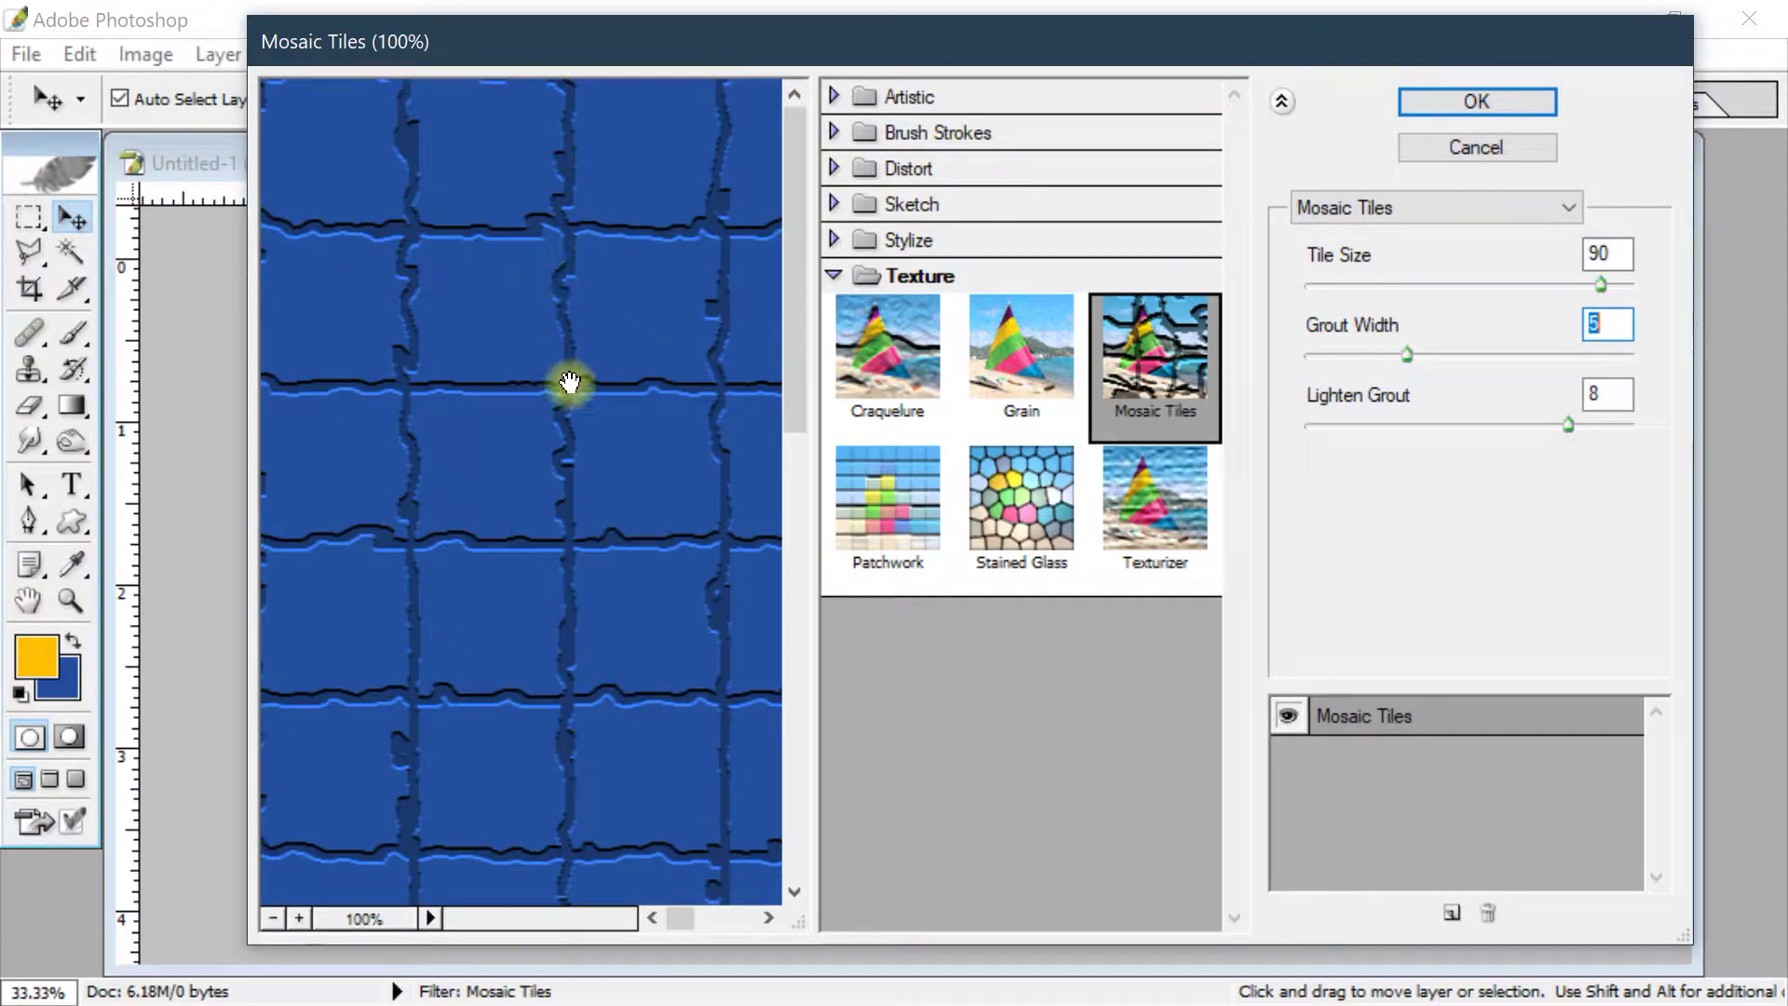
{"action": "mouse_move", "coordinate": [1408, 355]}
{"action": "left_mouse_down"}
{"action": "mouse_move", "coordinate": [1485, 360]}
{"action": "mouse_move", "coordinate": [1439, 351]}
{"action": "left_mouse_up"}
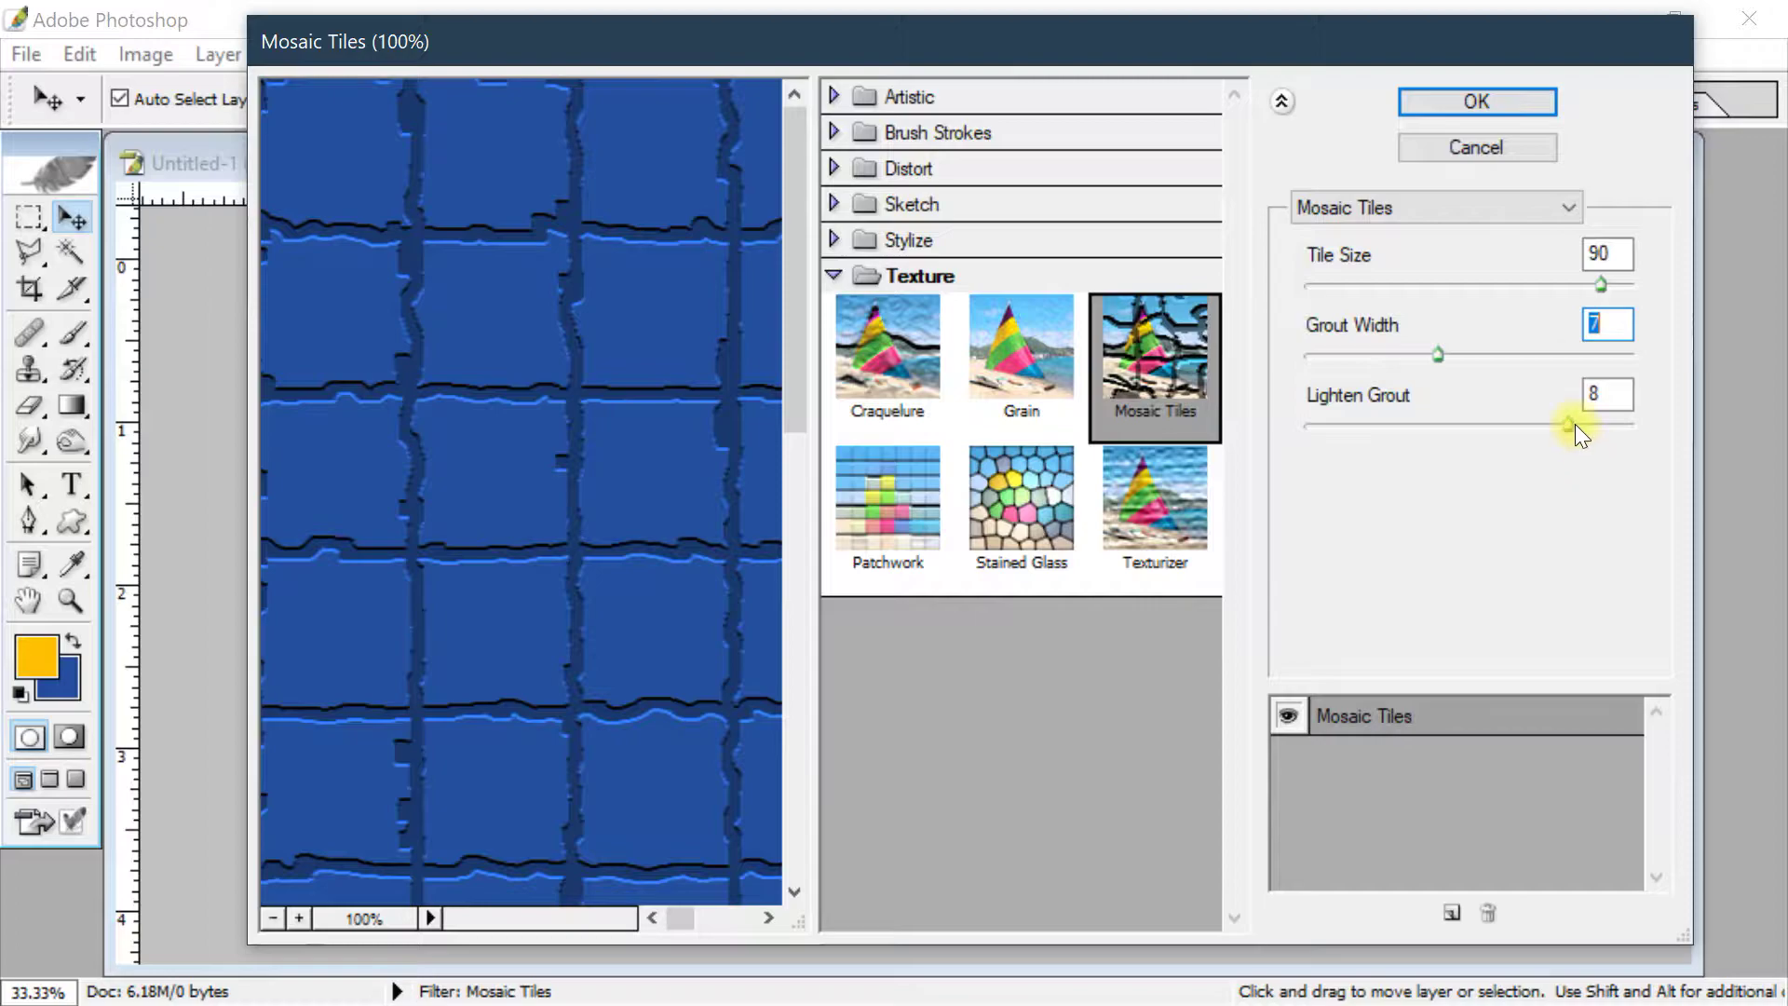
{"action": "left_click_drag", "start_coordinate": [1567, 425], "coordinate": [1401, 433]}
{"action": "left_click_drag", "start_coordinate": [1567, 430], "coordinate": [1578, 432]}
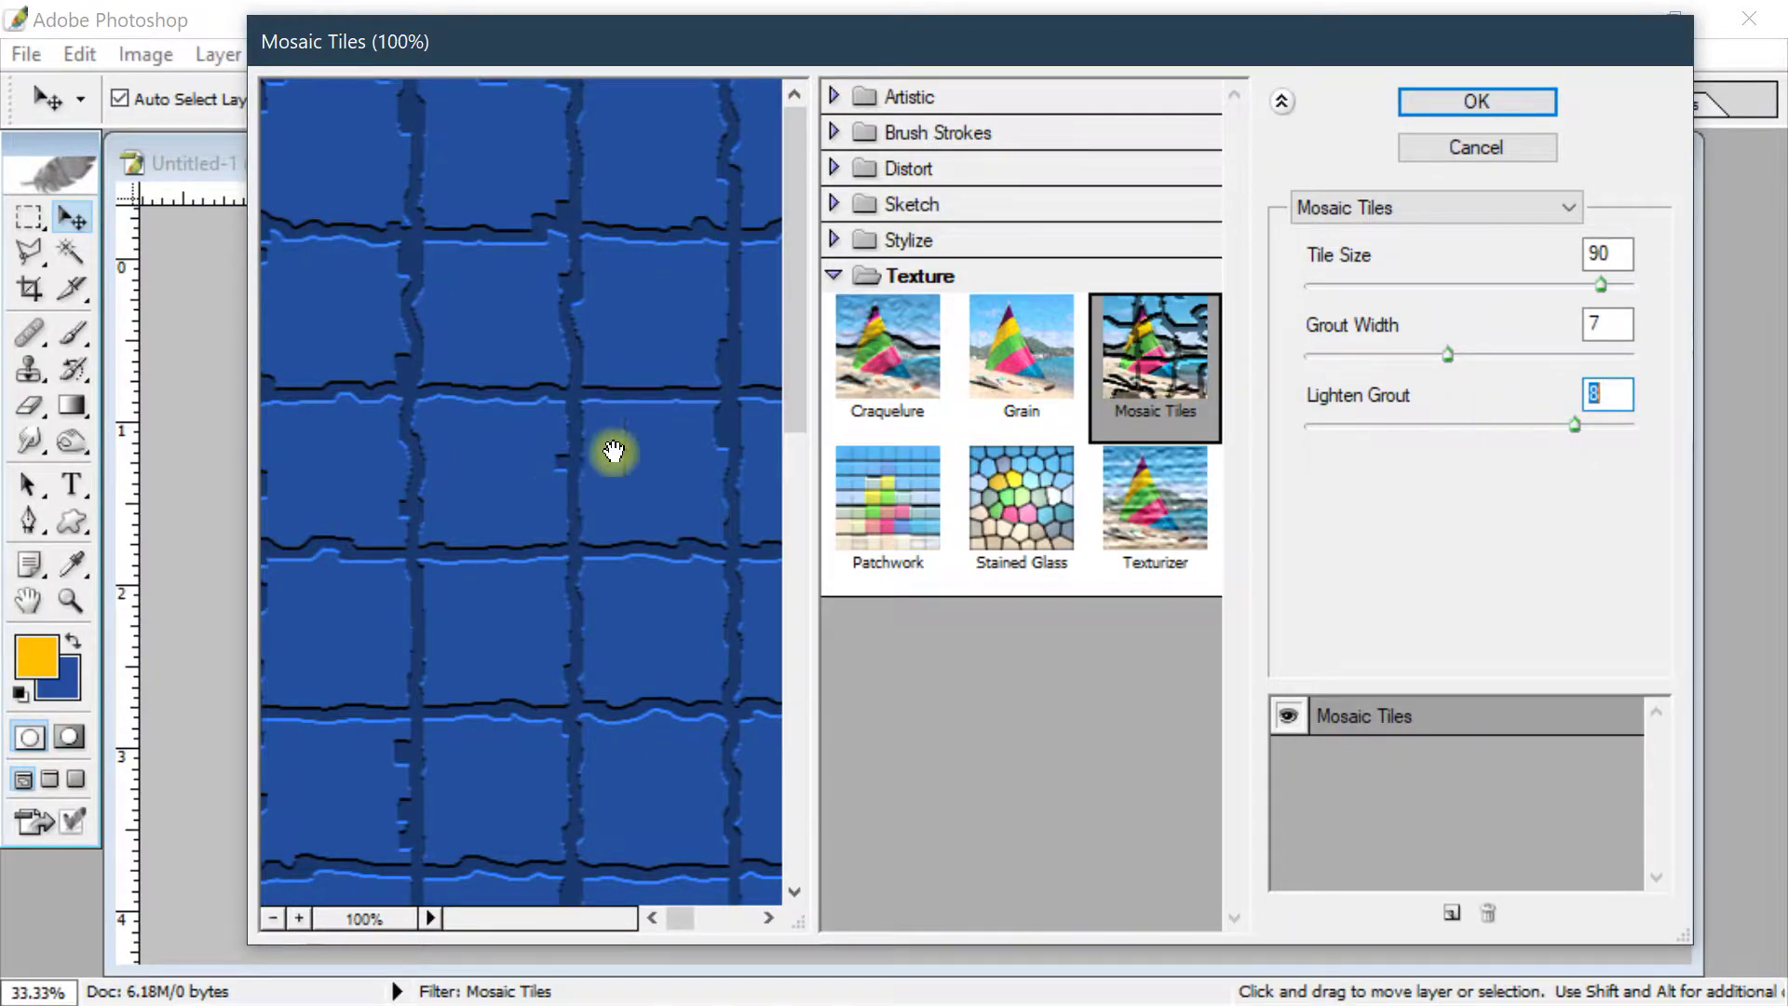
{"action": "left_click_drag", "start_coordinate": [1606, 286], "coordinate": [1597, 287]}
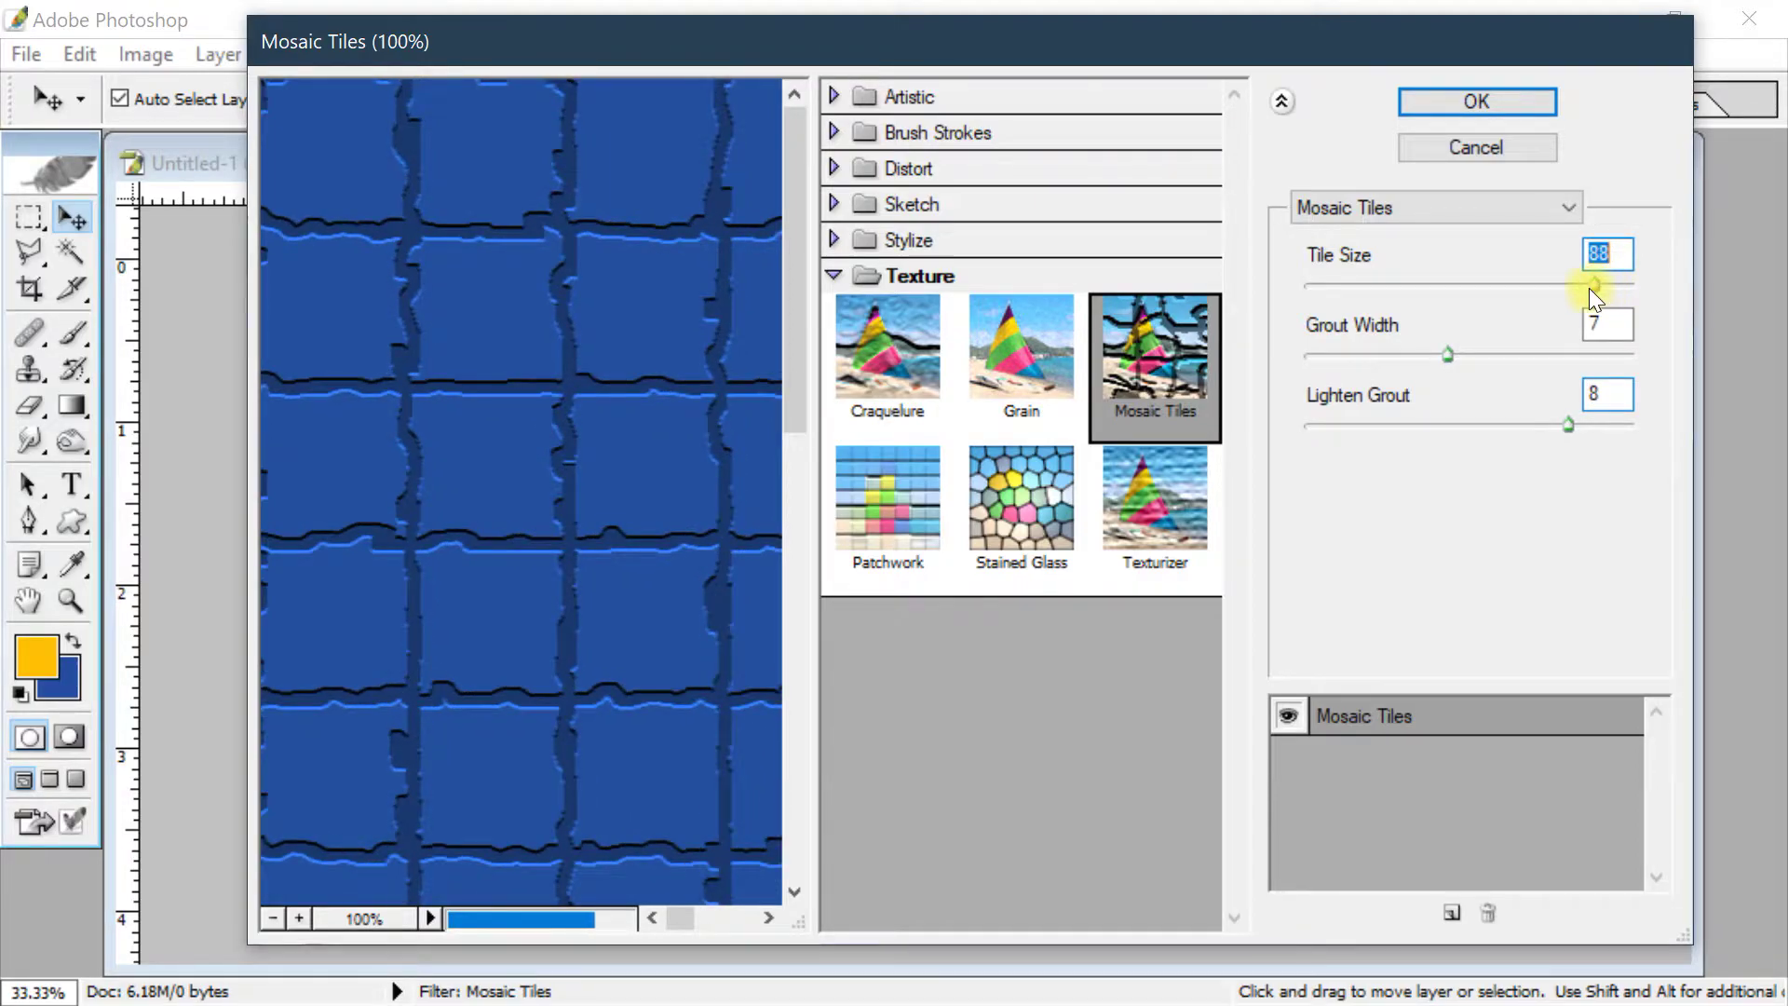
{"action": "left_click", "coordinate": [1450, 98]}
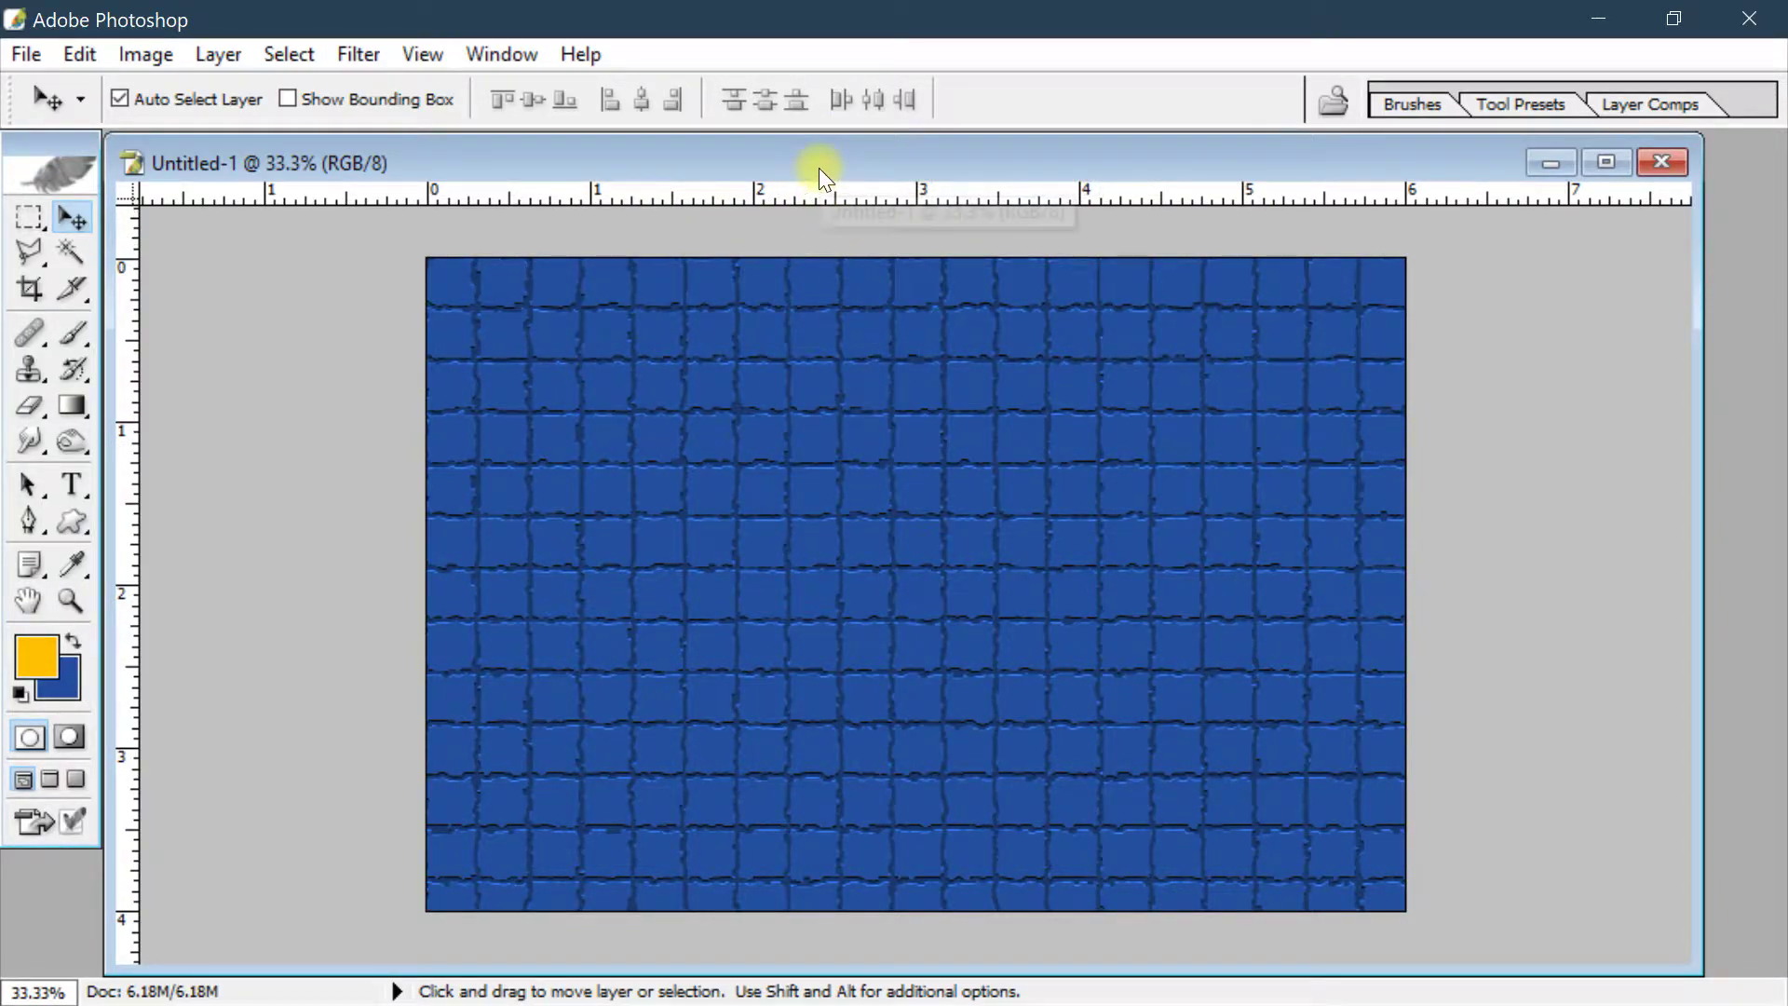
Show the layer list, duplicate the tiled Background layer, and move the list clear of the canvas
{"action": "key", "text": "F7"}
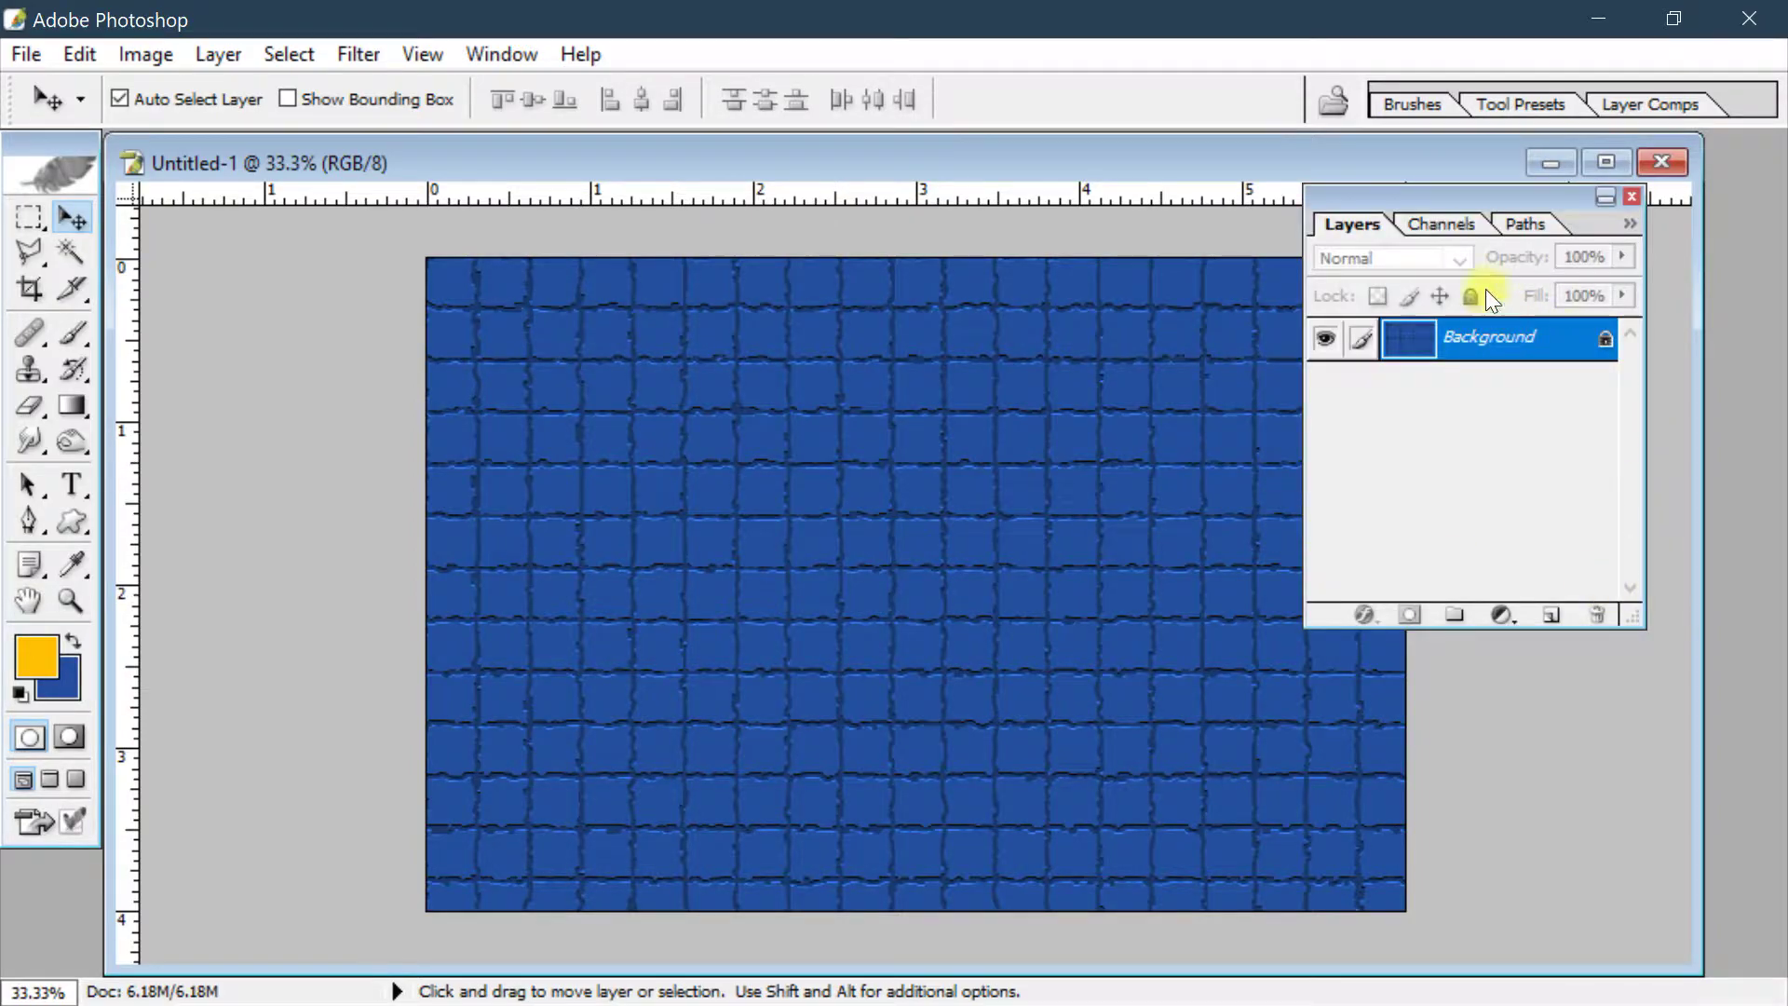
{"action": "left_click_drag", "start_coordinate": [1457, 201], "coordinate": [1409, 235]}
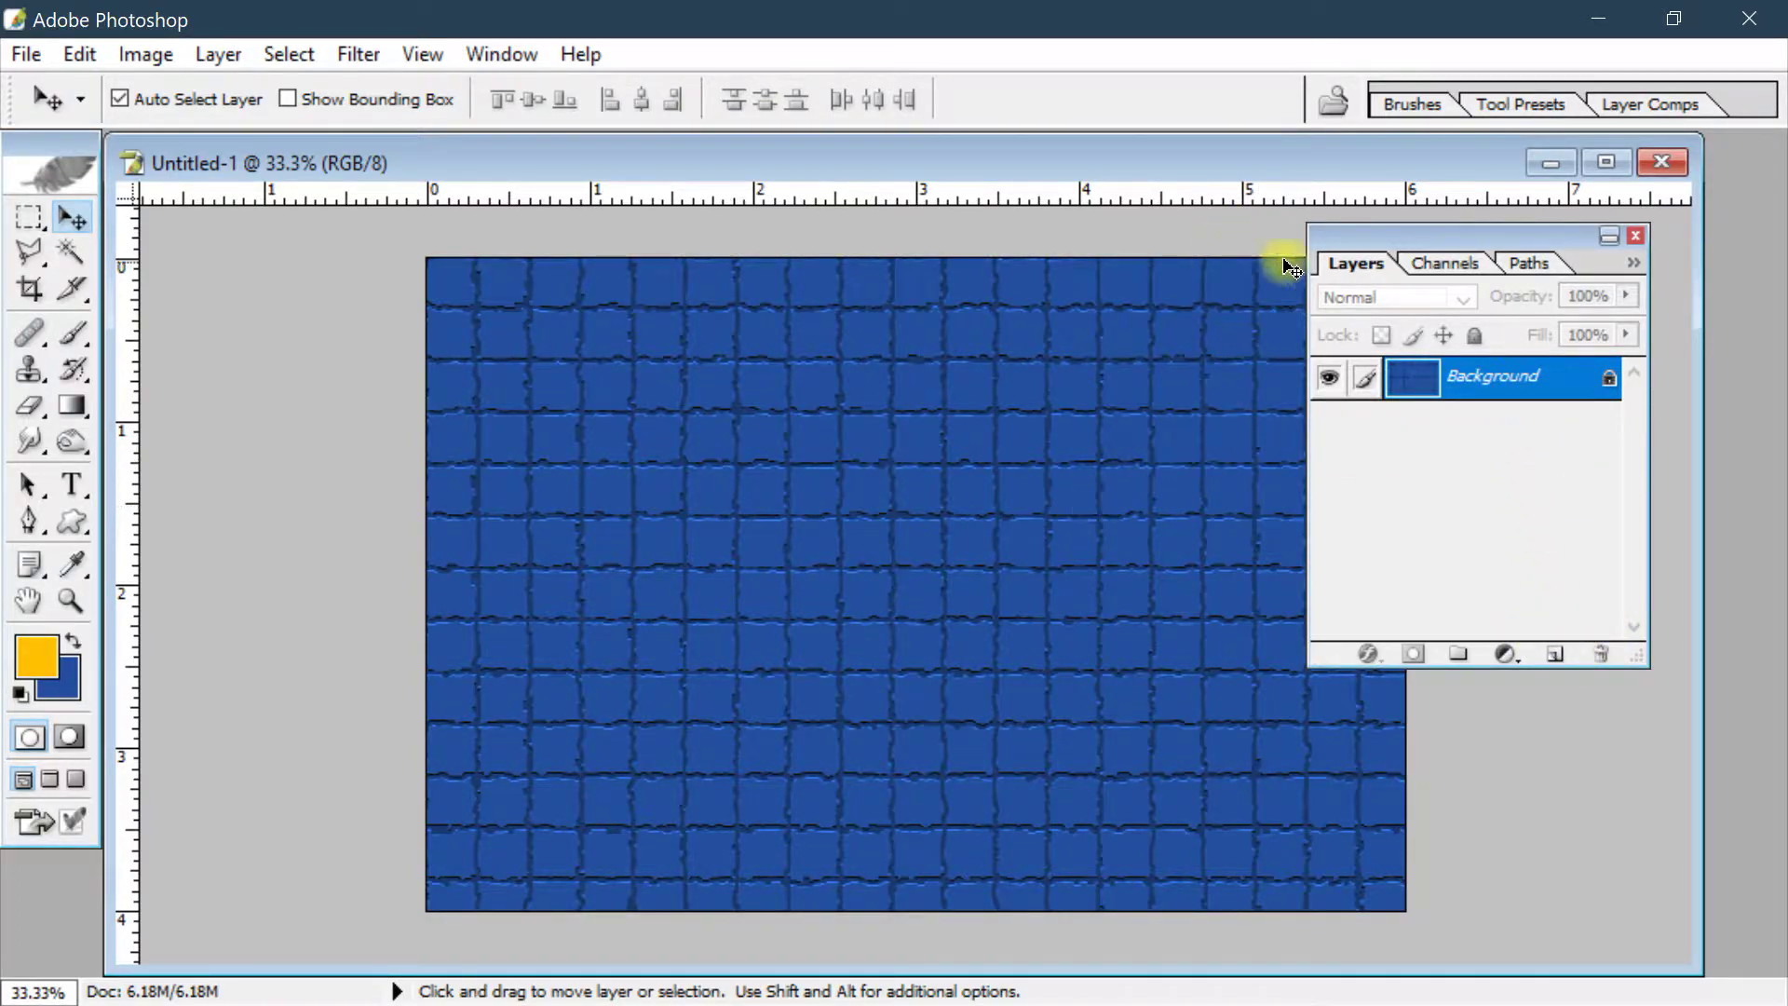
{"action": "left_click_drag", "start_coordinate": [1406, 238], "coordinate": [1492, 242]}
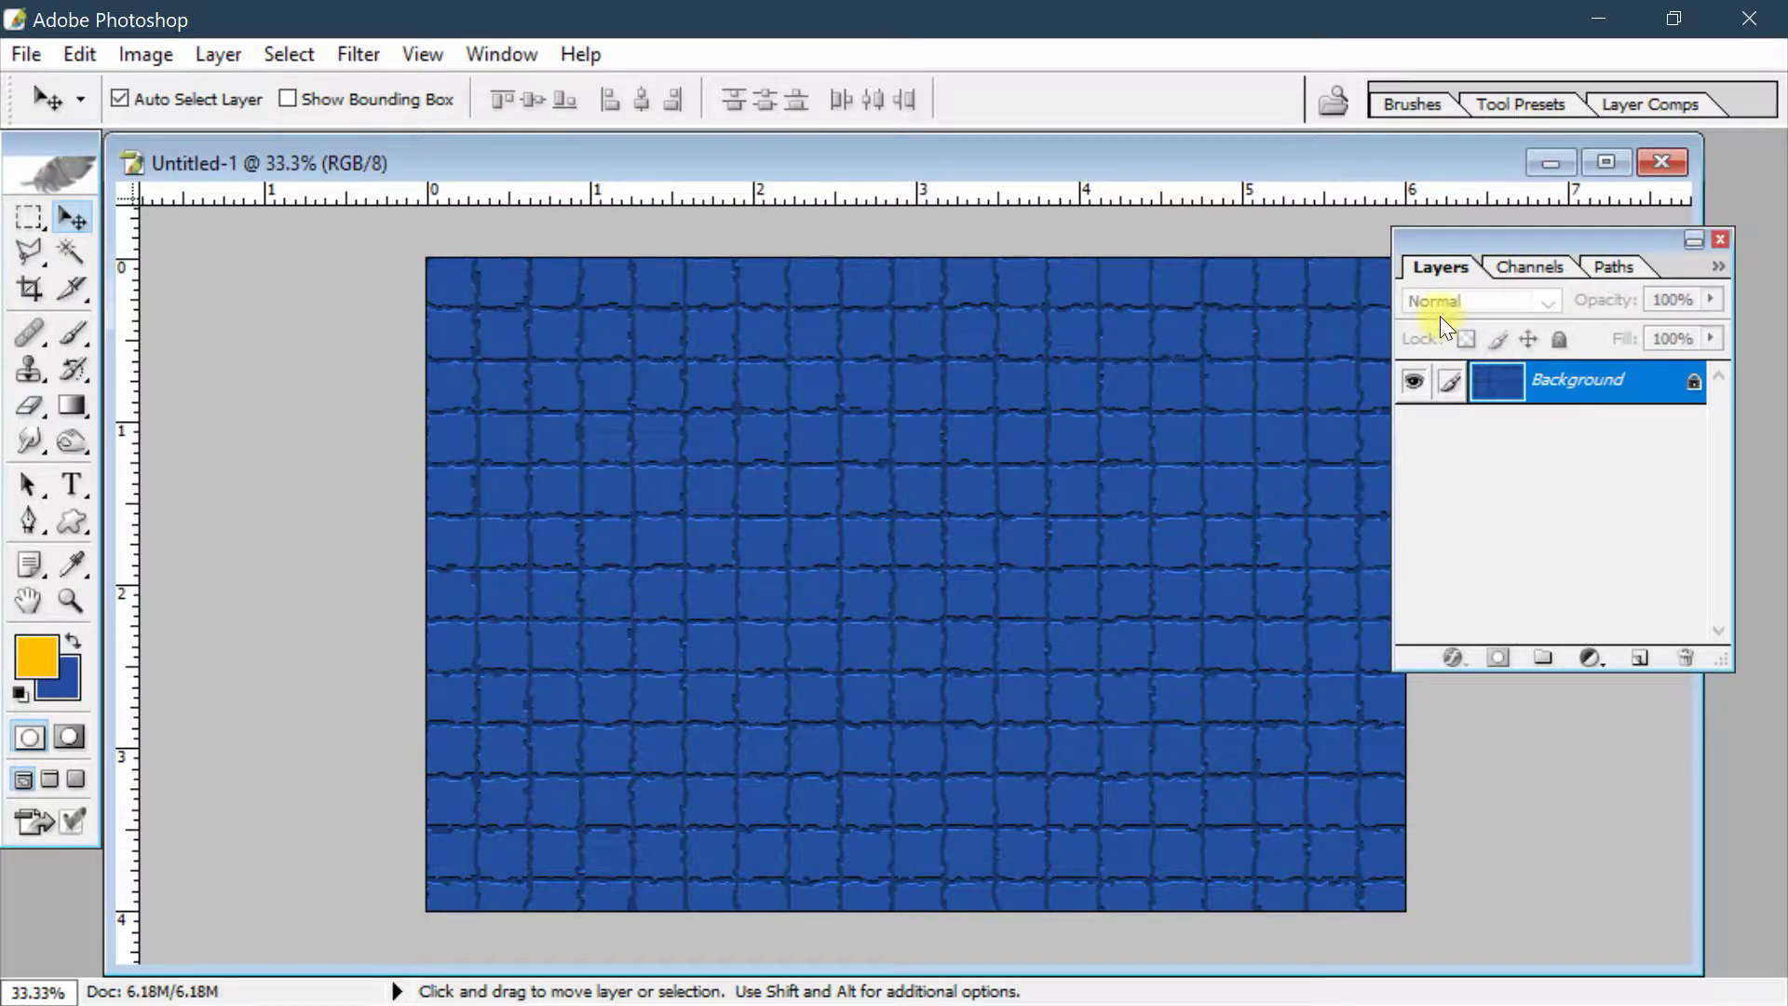
{"action": "key", "text": "ctrl+j"}
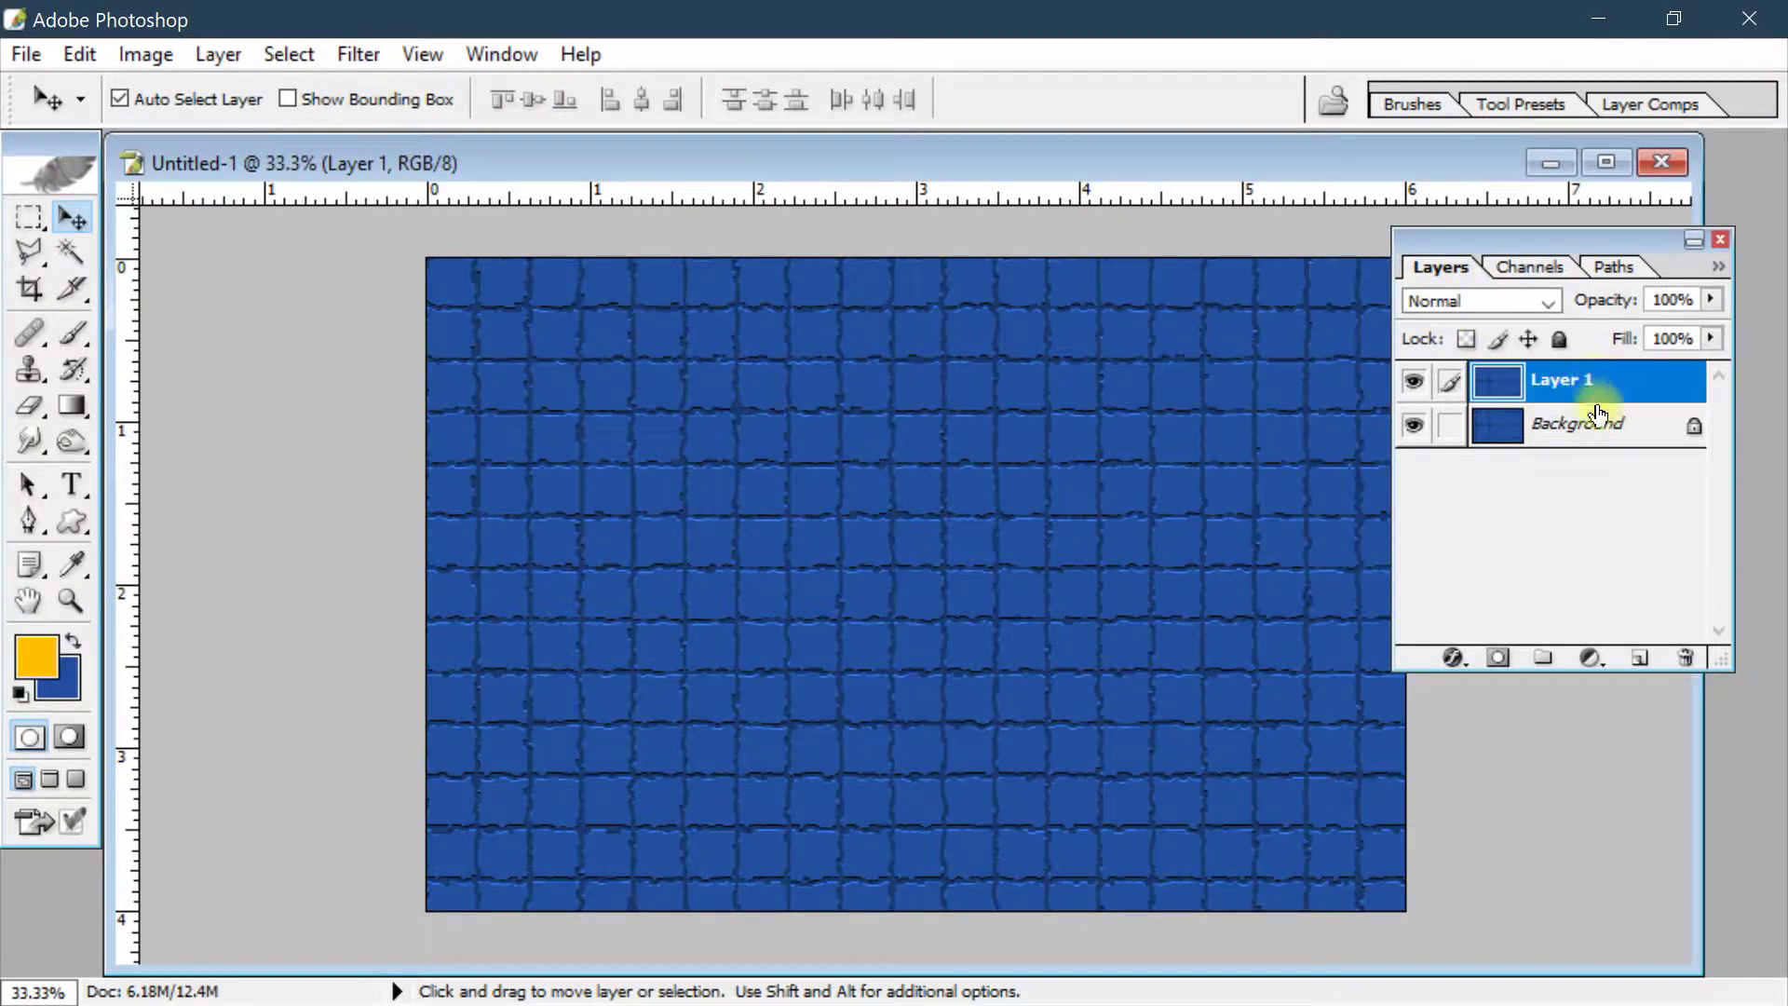
{"action": "left_click_drag", "start_coordinate": [1465, 234], "coordinate": [1582, 231]}
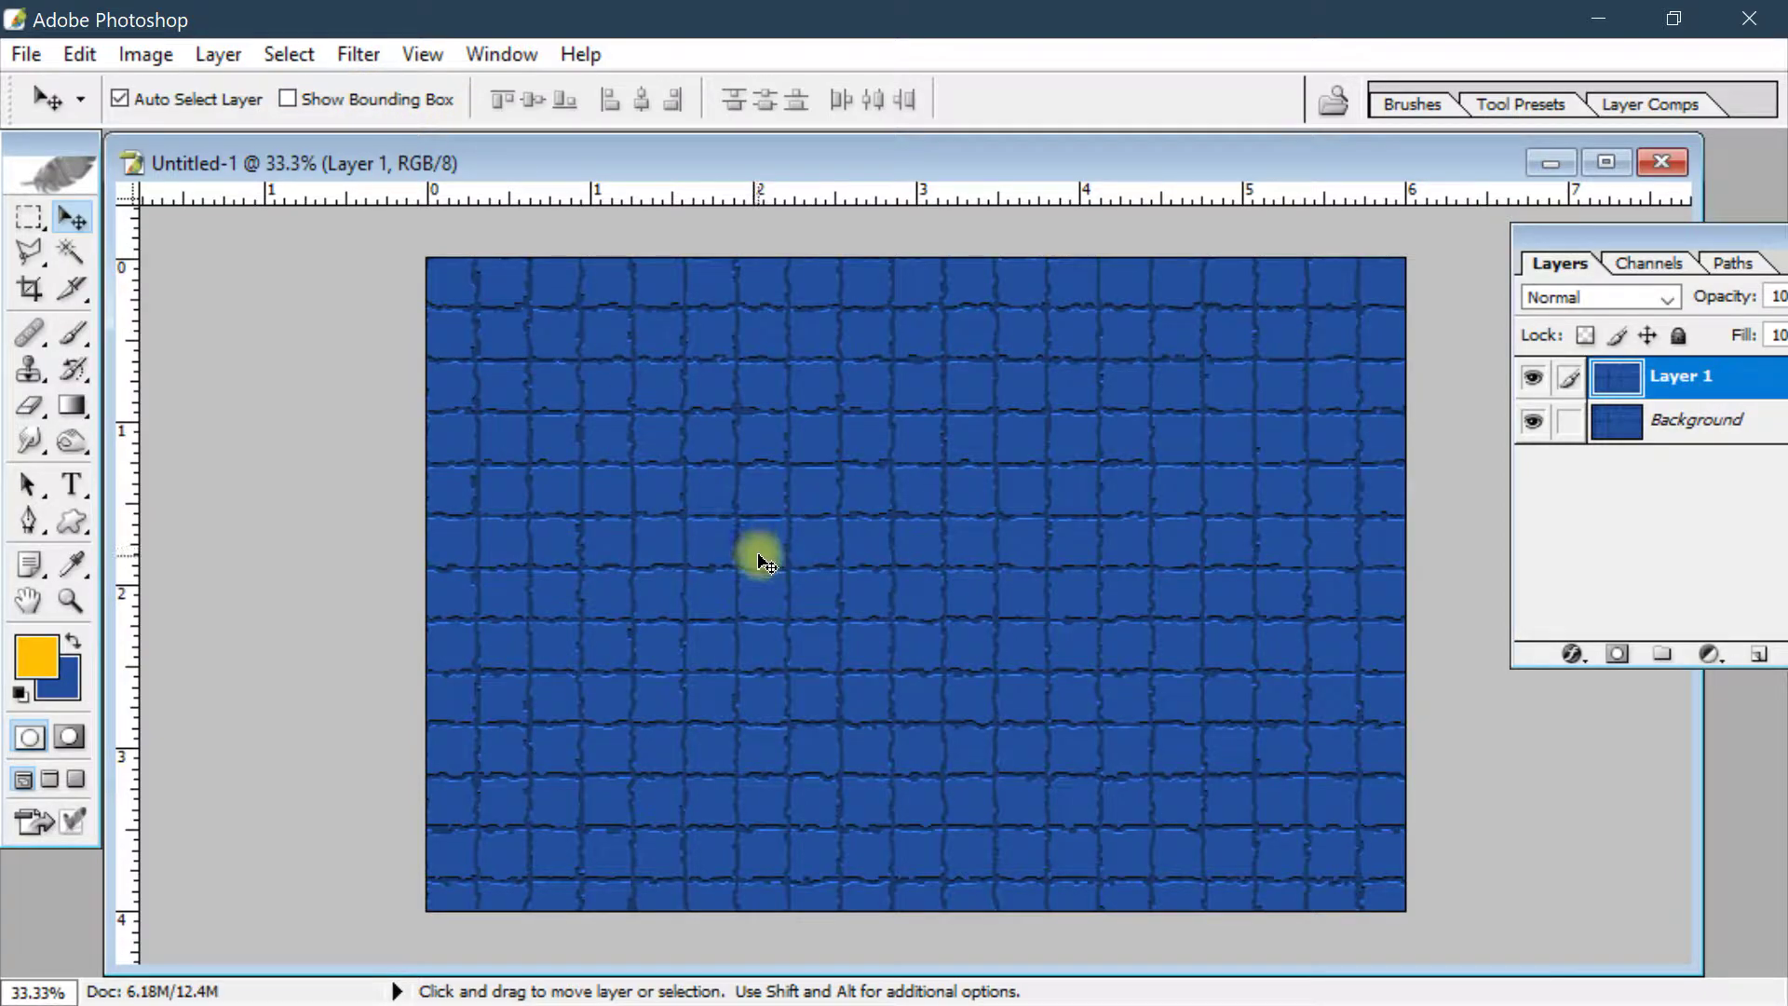
Apply the Lighting Effects render filter to Layer 1 using the Default style with an Omni light at the centre
{"action": "left_click", "coordinate": [343, 52]}
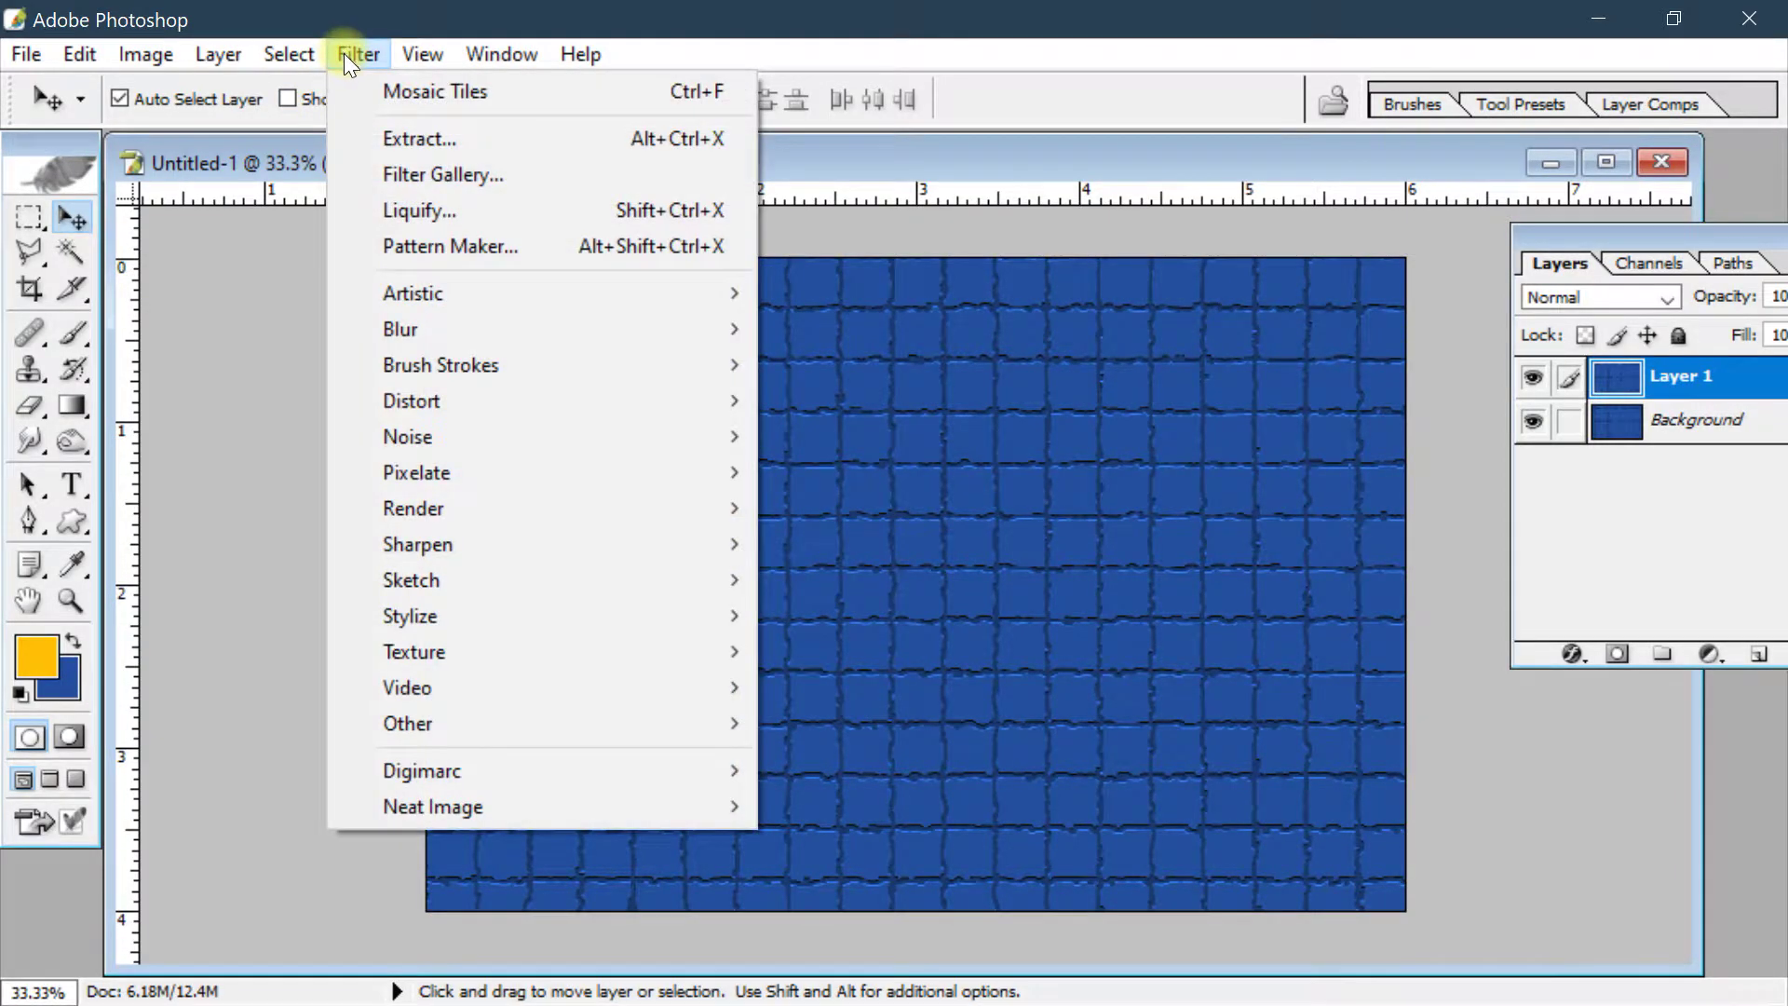
{"action": "mouse_move", "coordinate": [445, 507]}
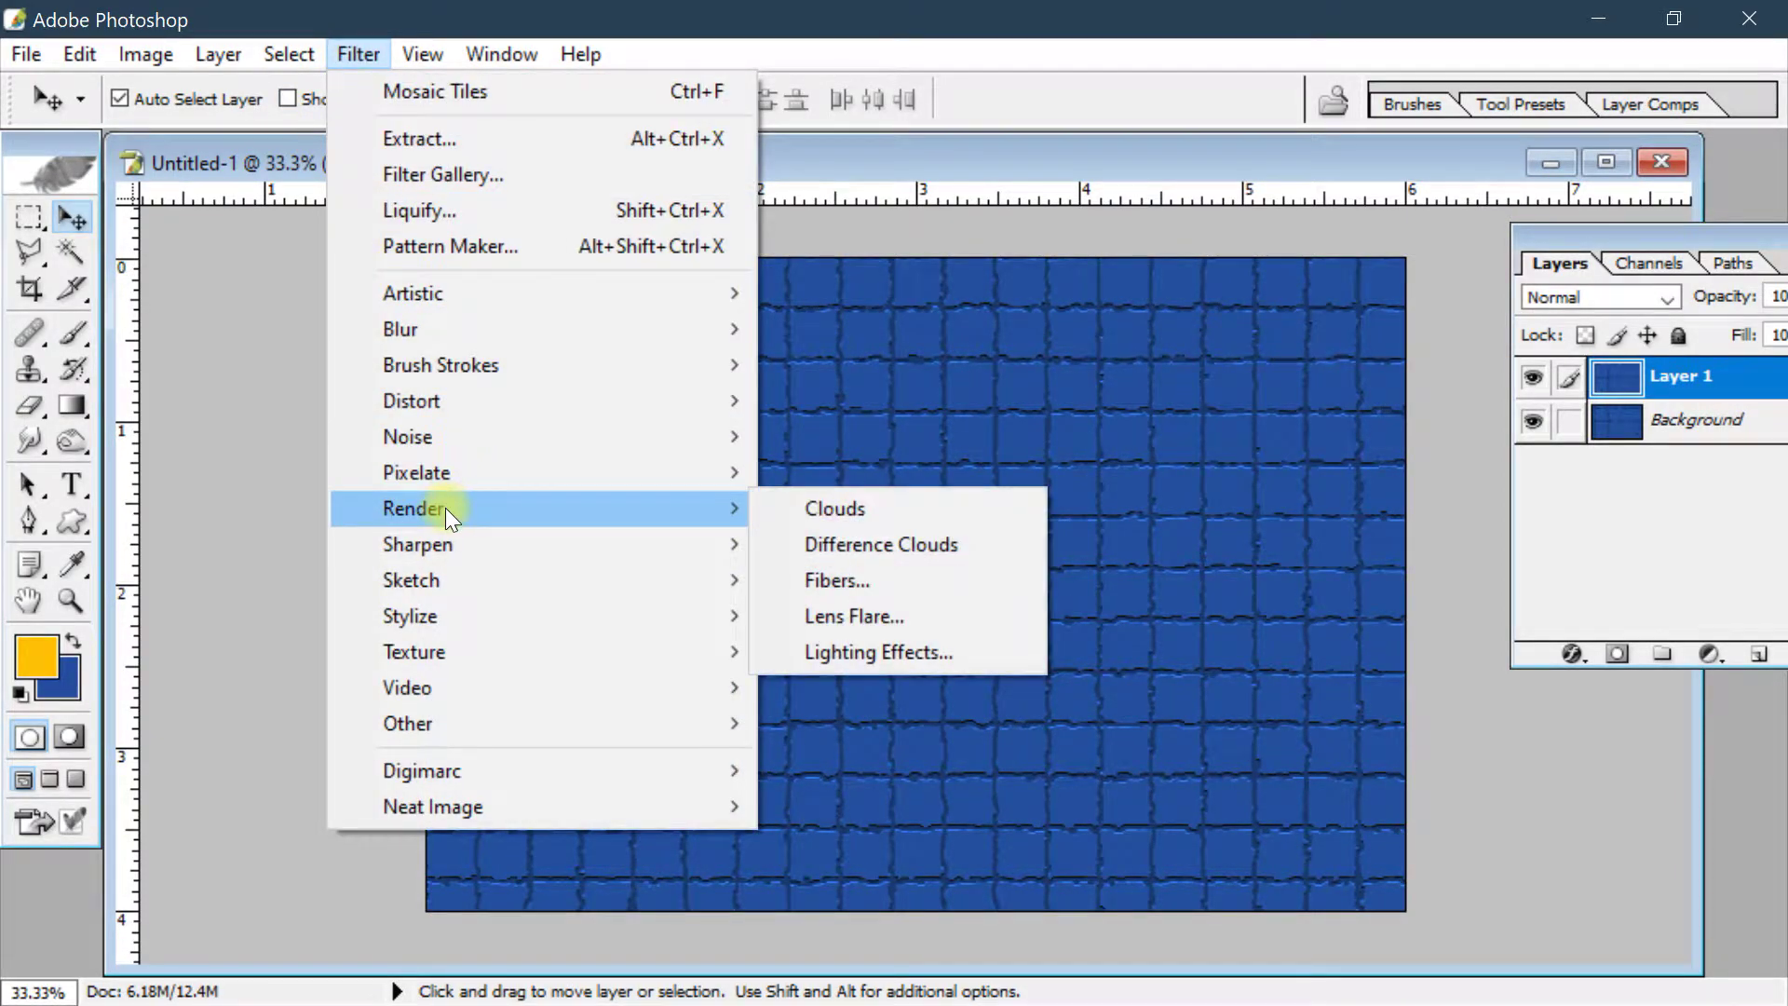
{"action": "left_click", "coordinate": [935, 651]}
{"action": "left_click_drag", "start_coordinate": [779, 147], "coordinate": [706, 160]}
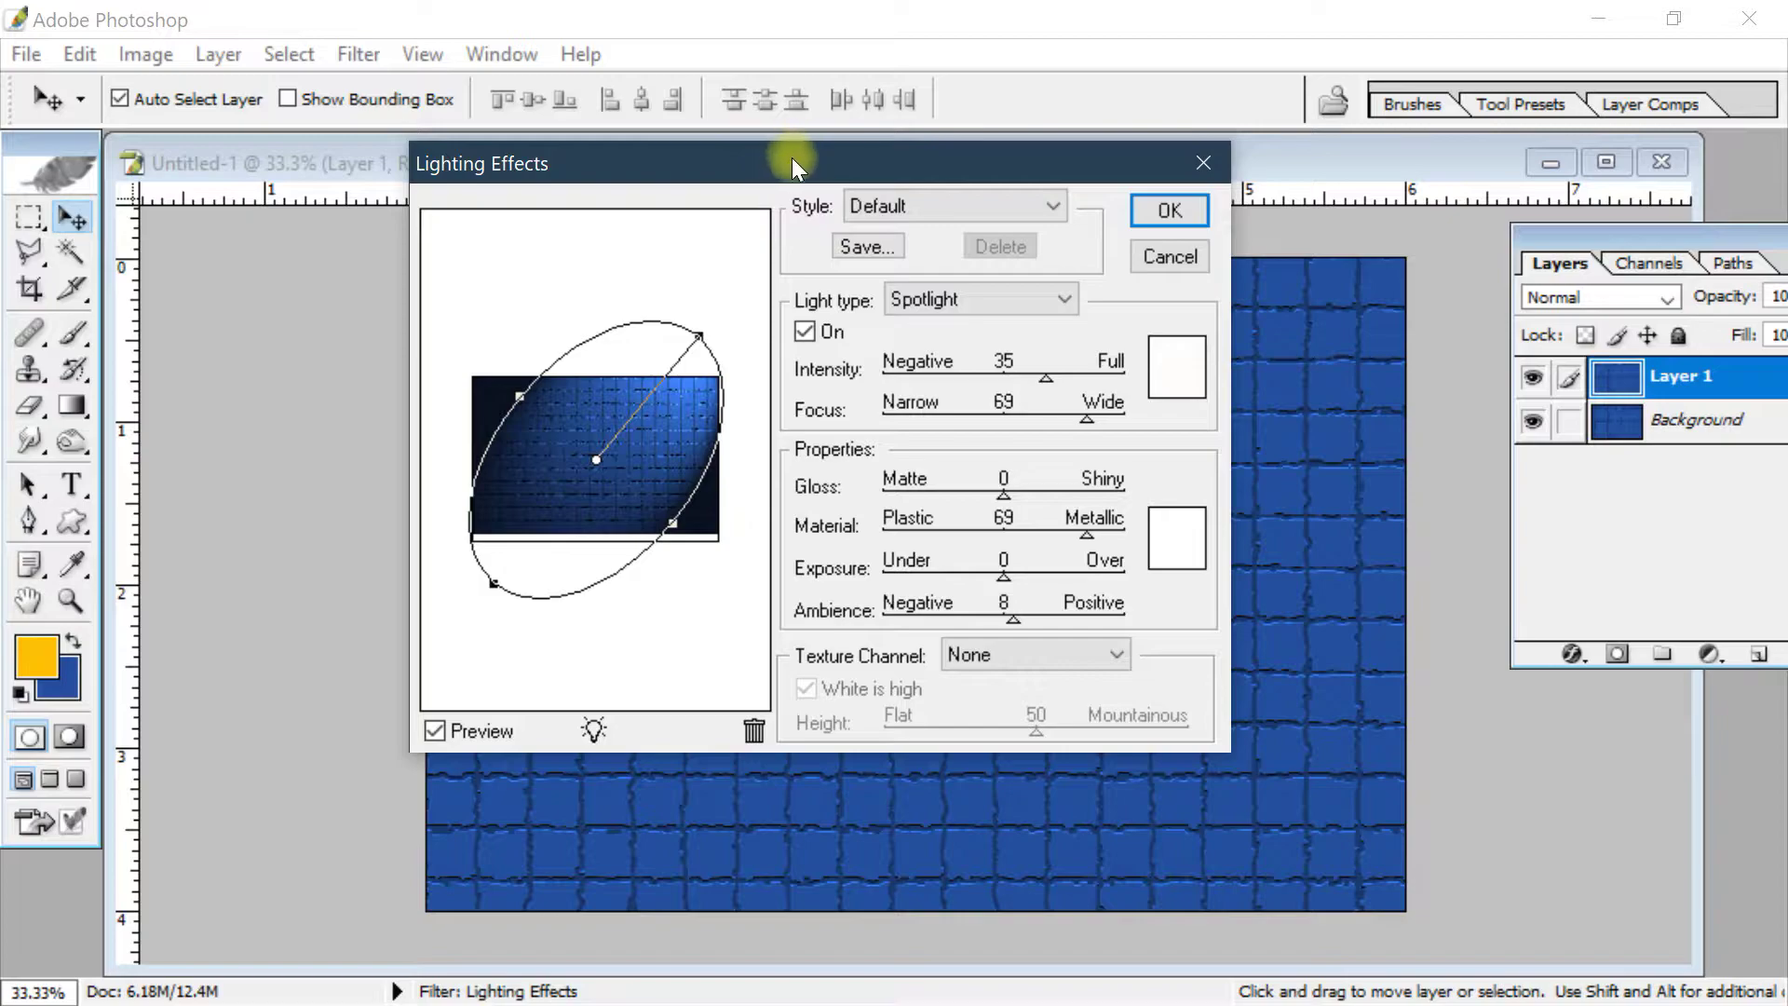
{"action": "left_click_drag", "start_coordinate": [796, 158], "coordinate": [680, 116]}
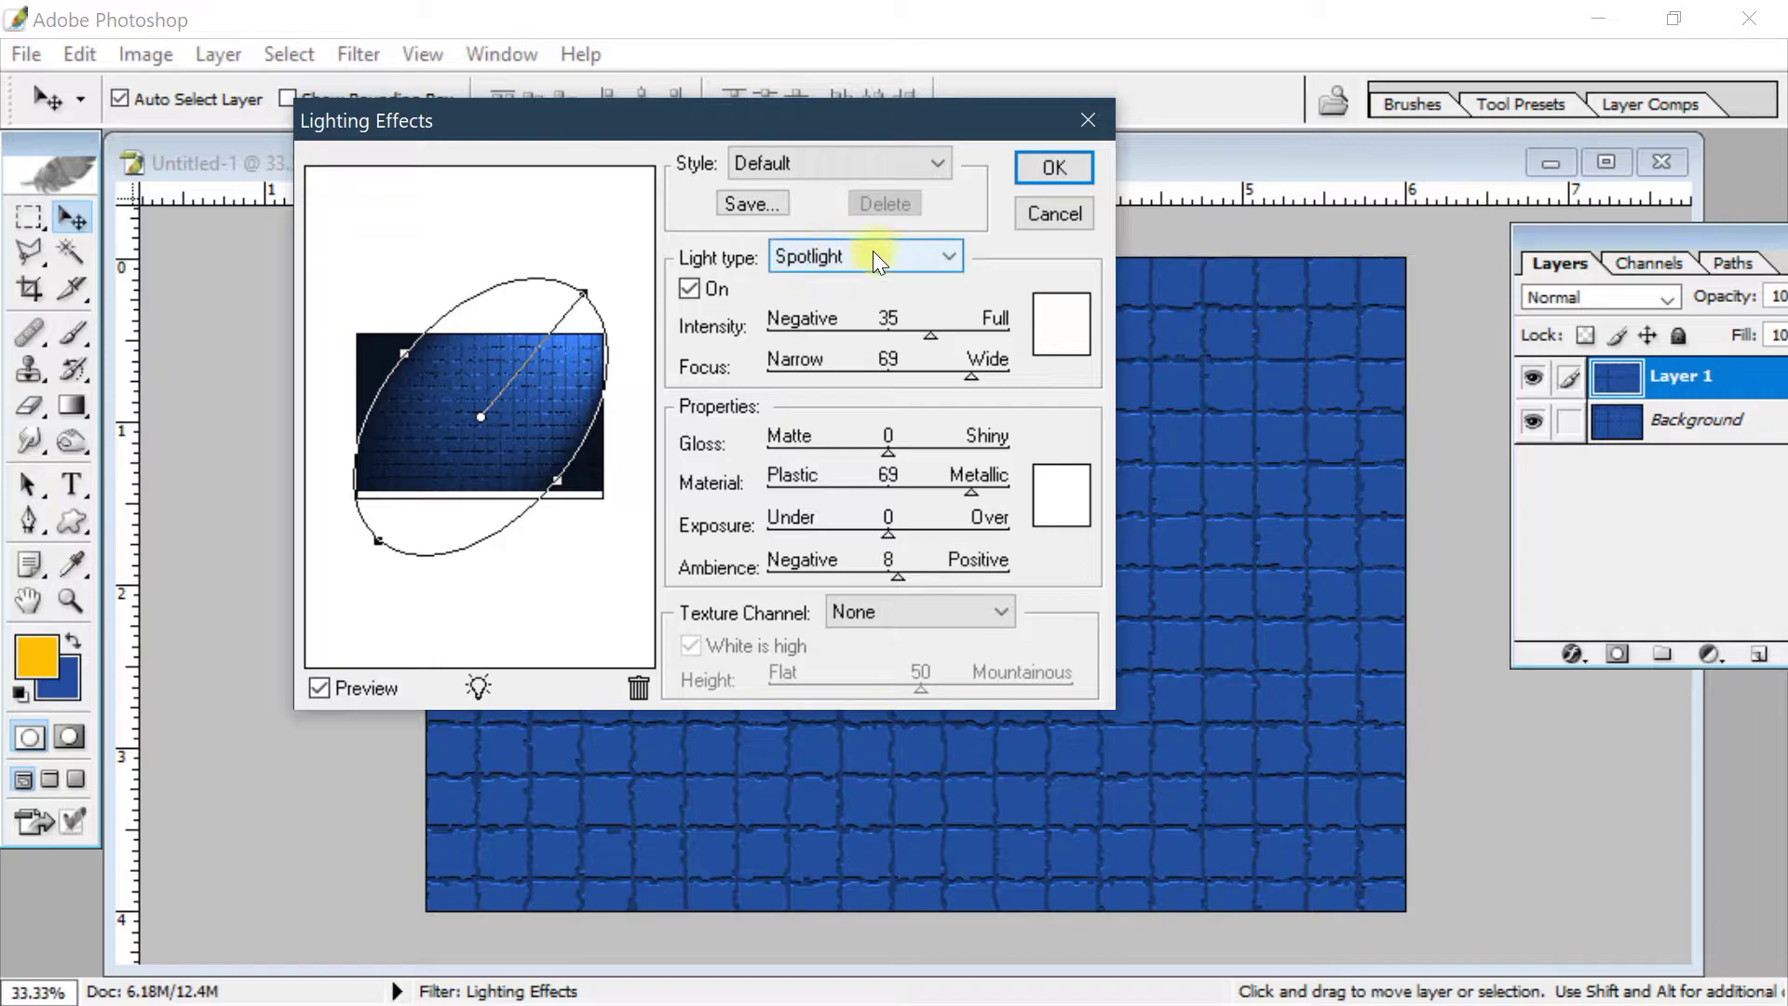
{"action": "left_click", "coordinate": [922, 260]}
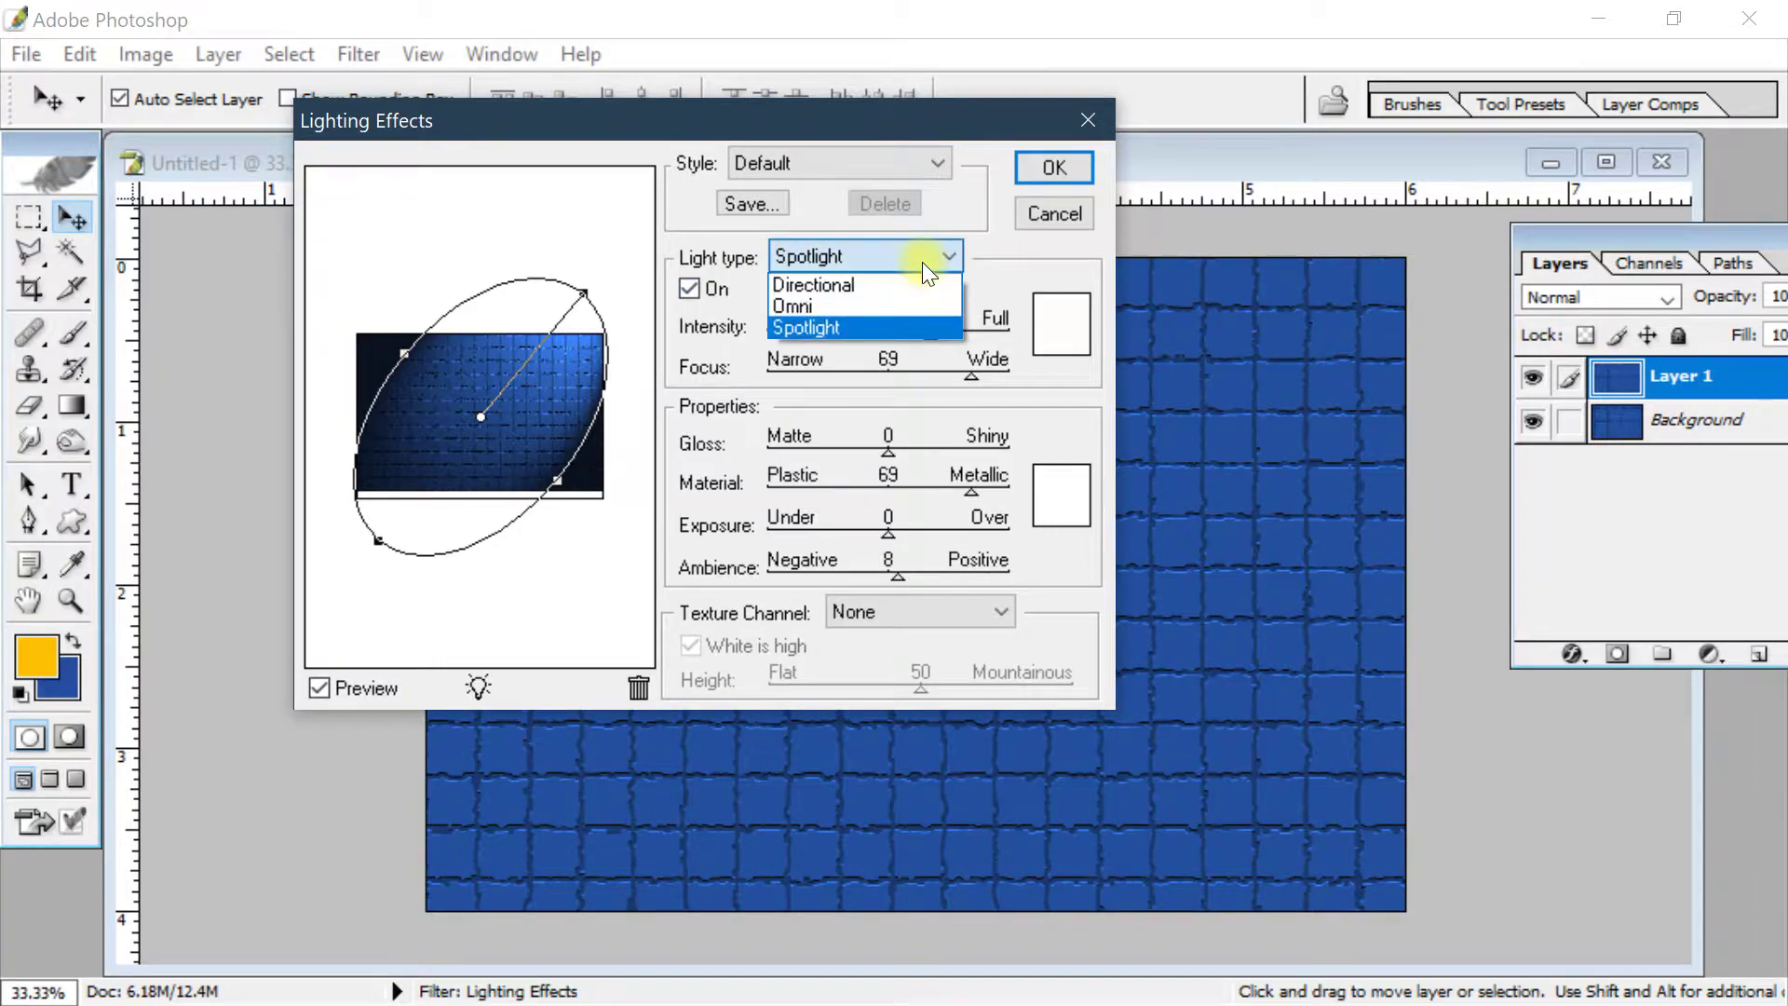
{"action": "left_click", "coordinate": [830, 309]}
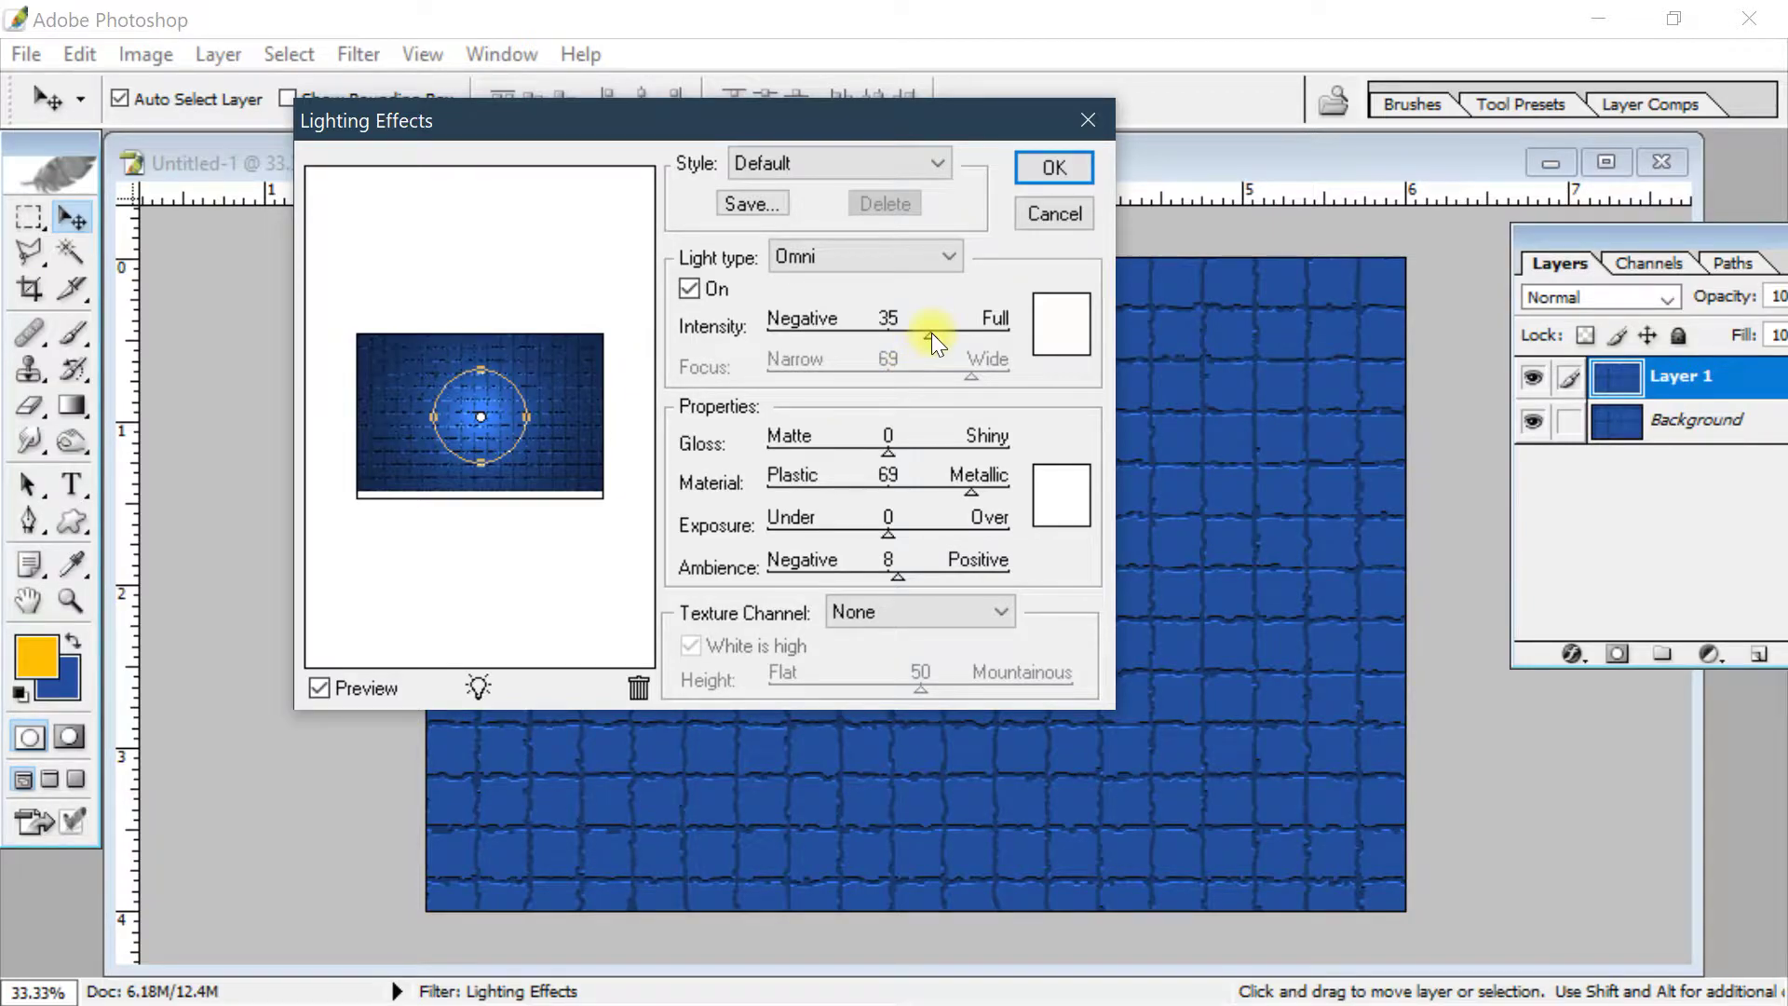
{"action": "left_click_drag", "start_coordinate": [946, 333], "coordinate": [931, 330]}
{"action": "left_click", "coordinate": [1054, 168]}
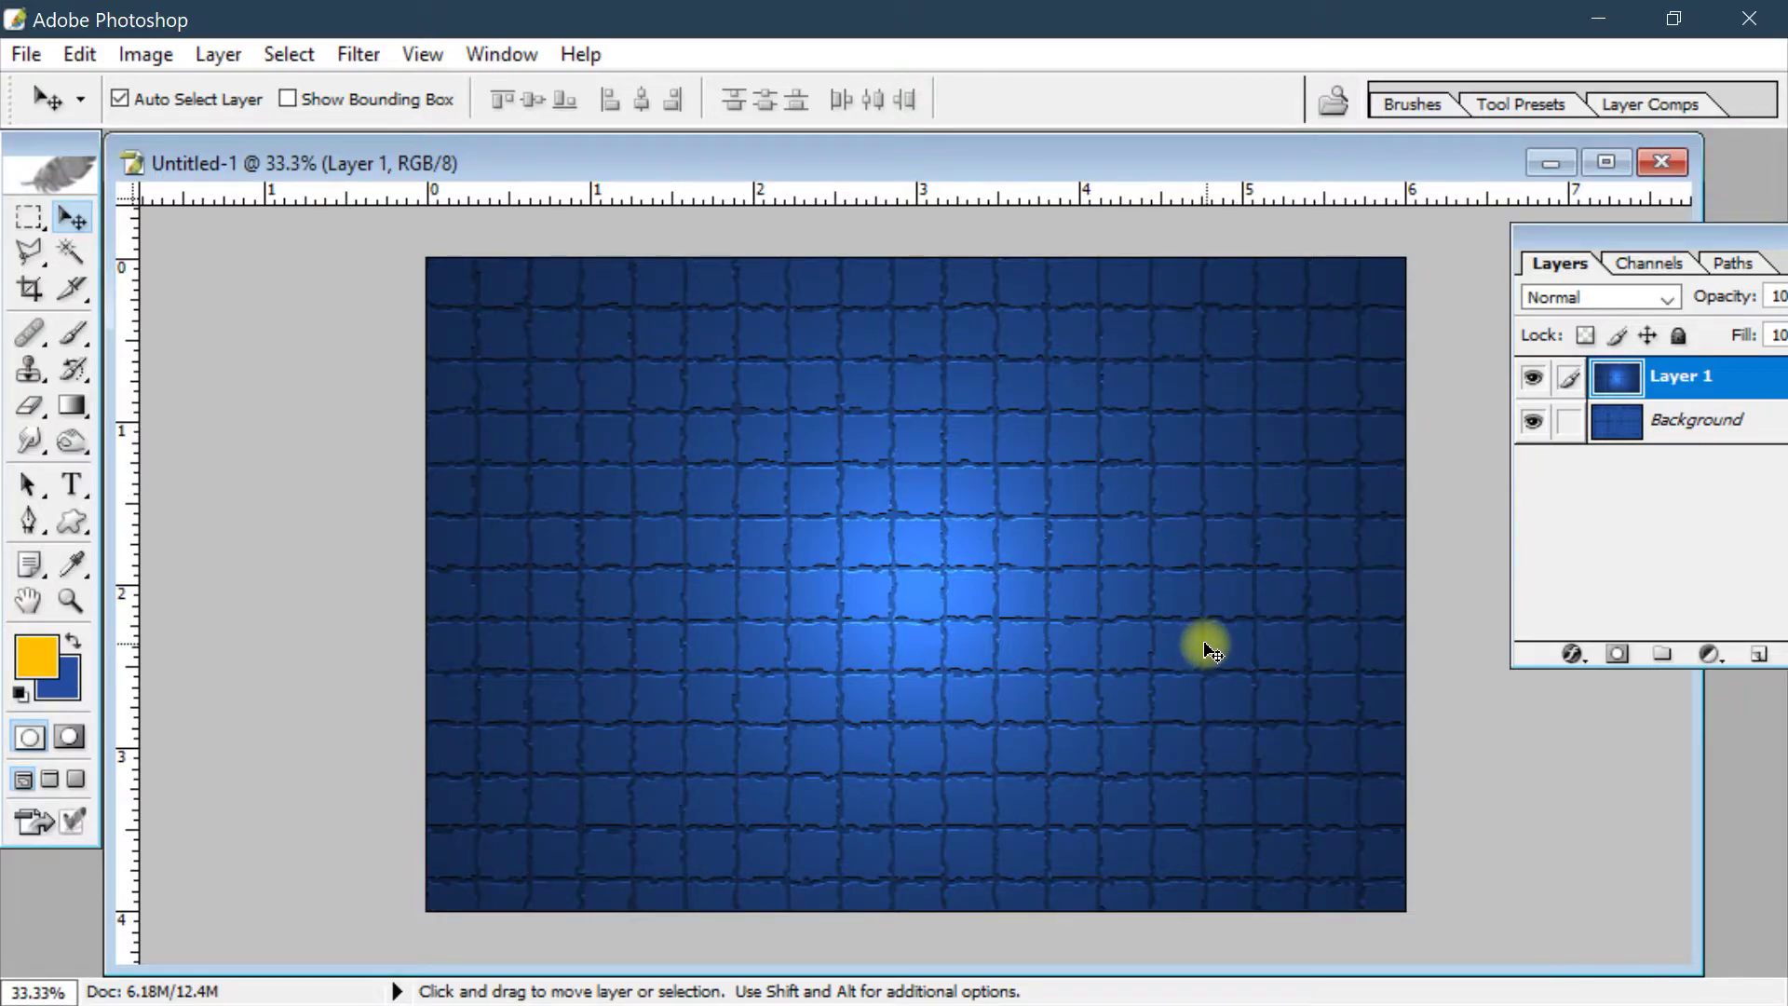
Free-transform Layer 1 into a floor in perspective across the lower third of the canvas, widened beyond both sides
{"action": "key", "text": "ctrl+t"}
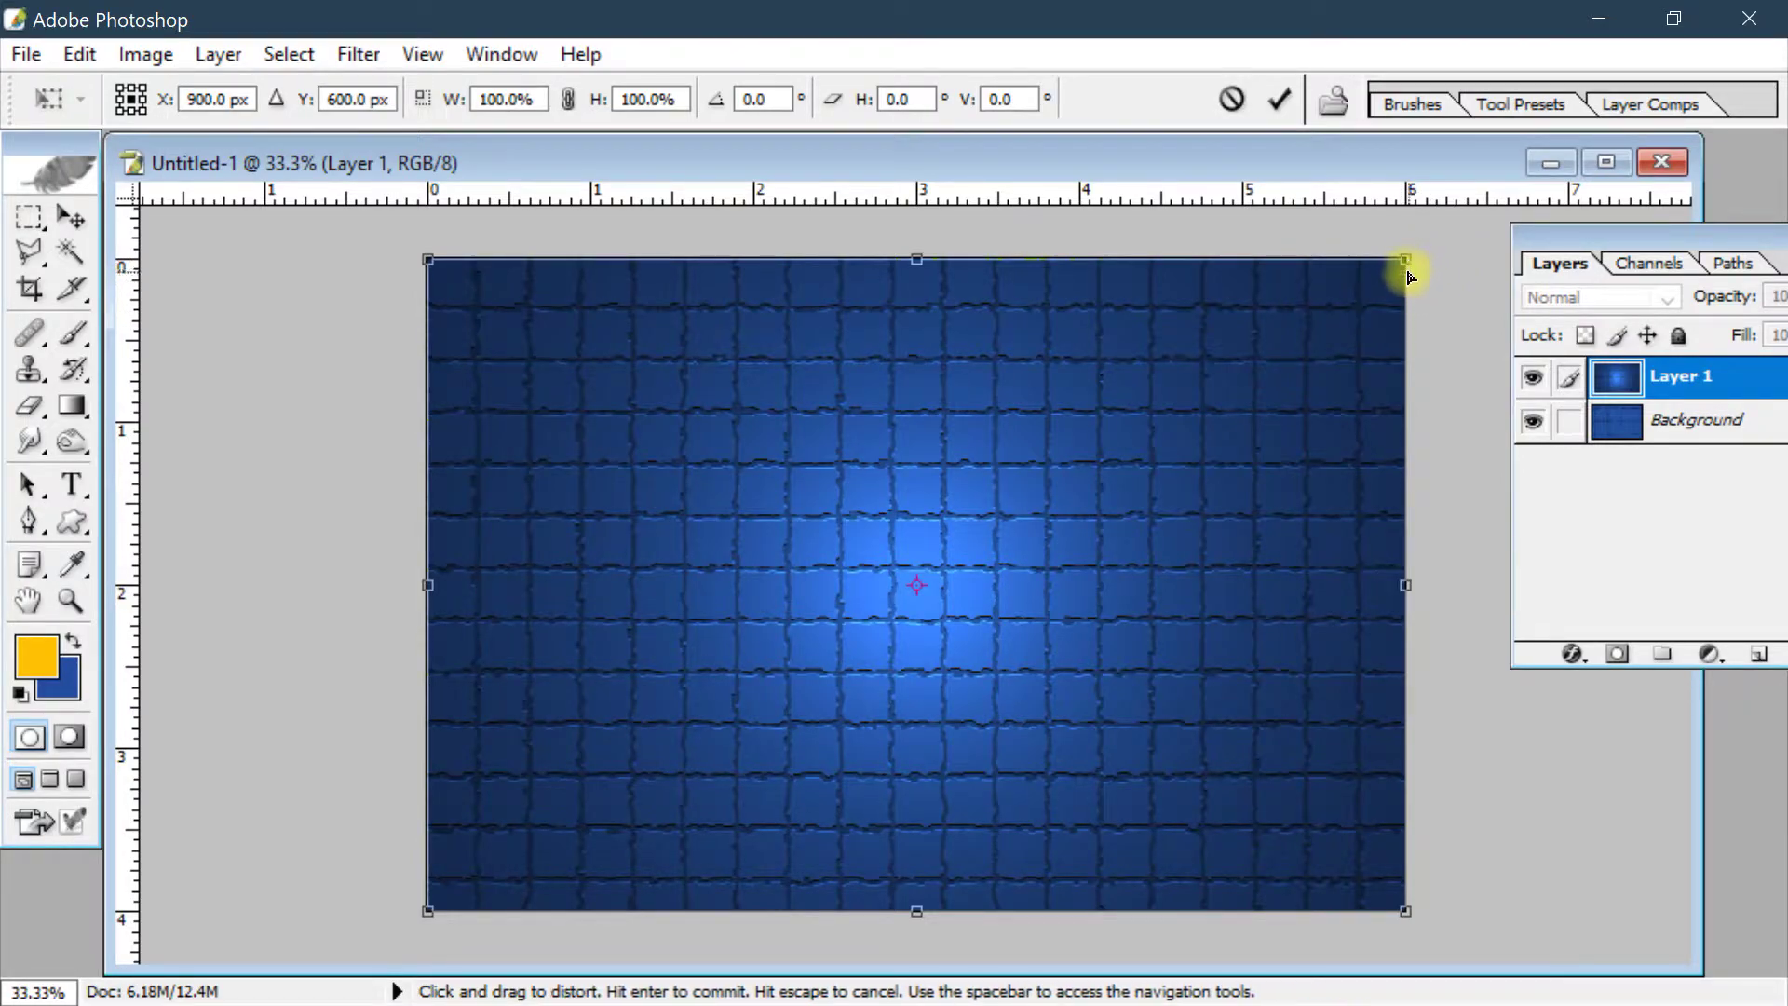
{"action": "left_click_drag", "start_coordinate": [1406, 264], "coordinate": [1241, 432]}
{"action": "key", "text": "ctrl+z"}
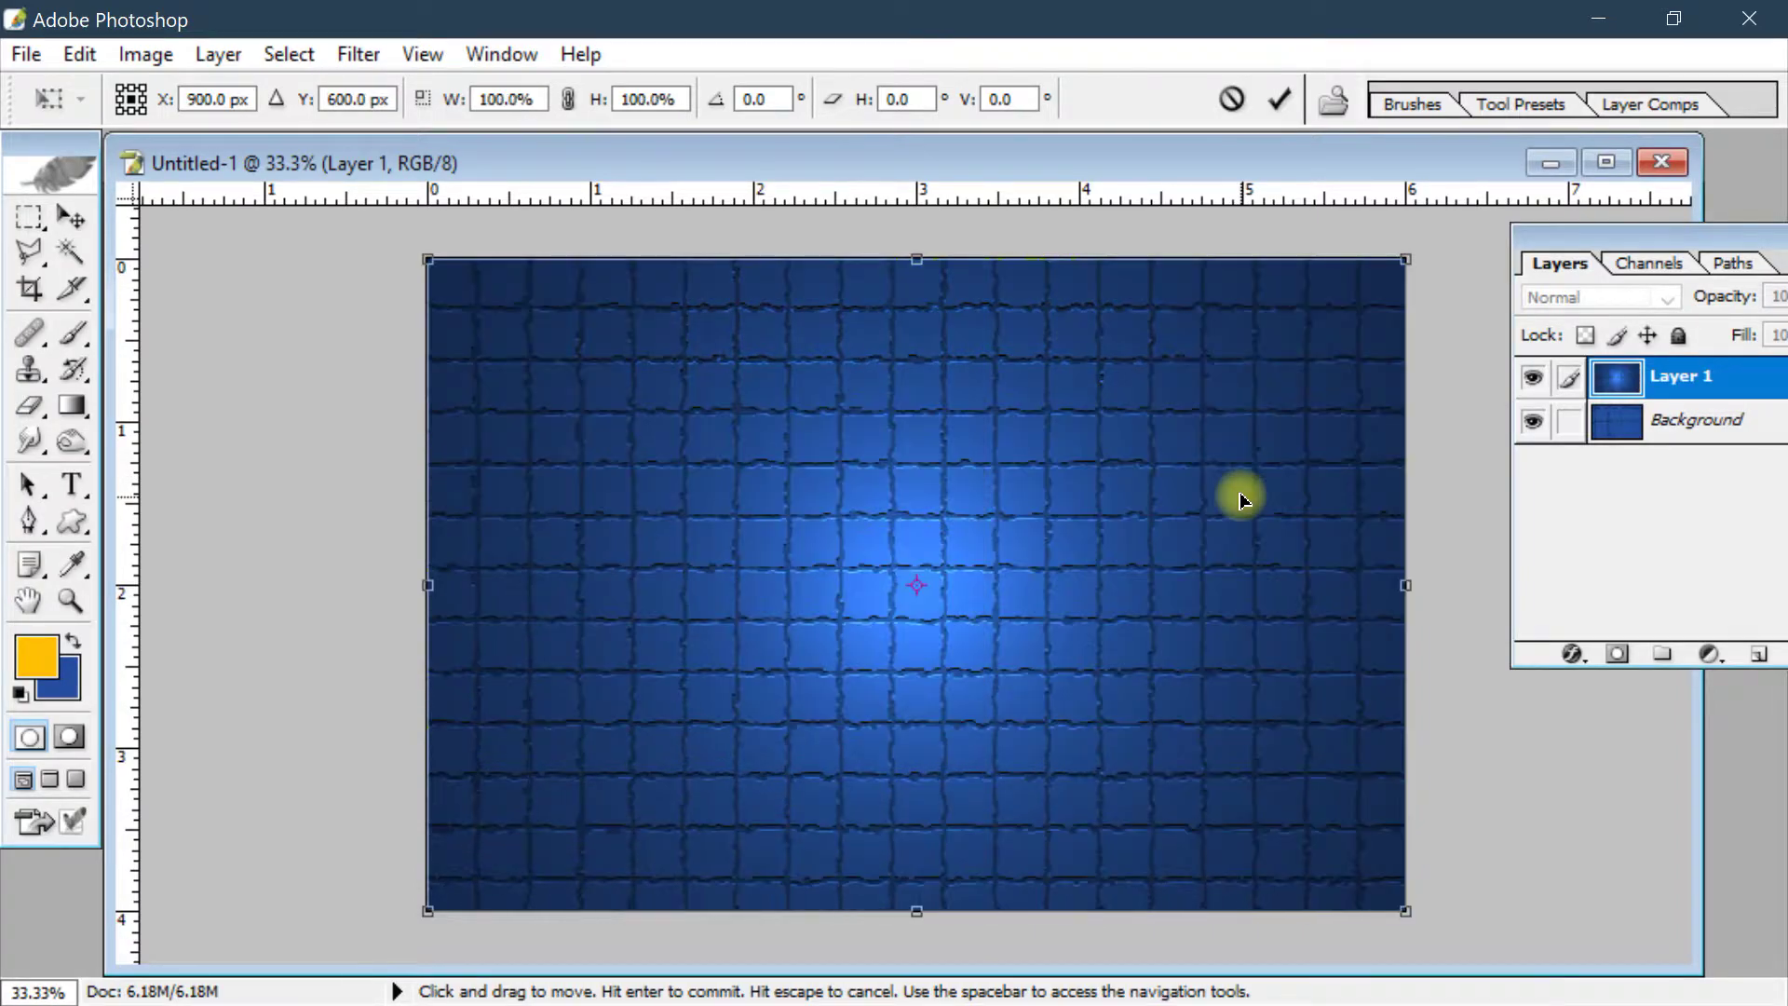
{"action": "left_click_drag", "start_coordinate": [1406, 262], "coordinate": [1207, 680]}
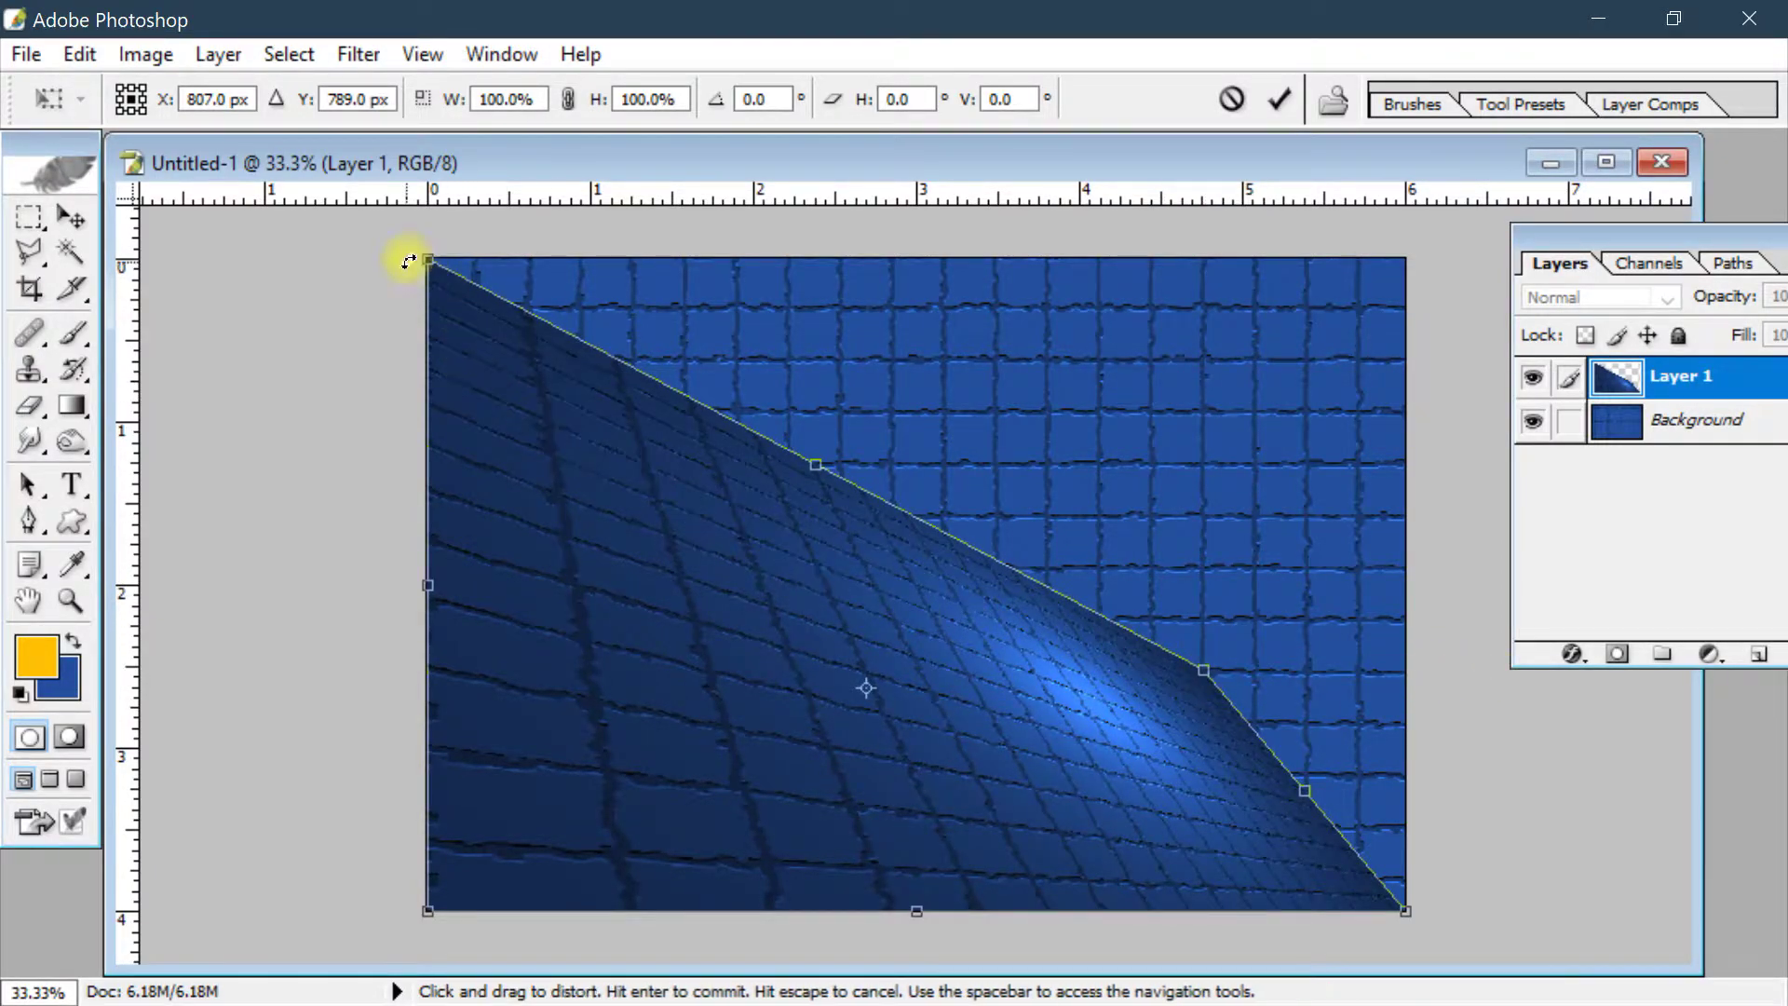
{"action": "left_click_drag", "start_coordinate": [433, 269], "coordinate": [641, 681]}
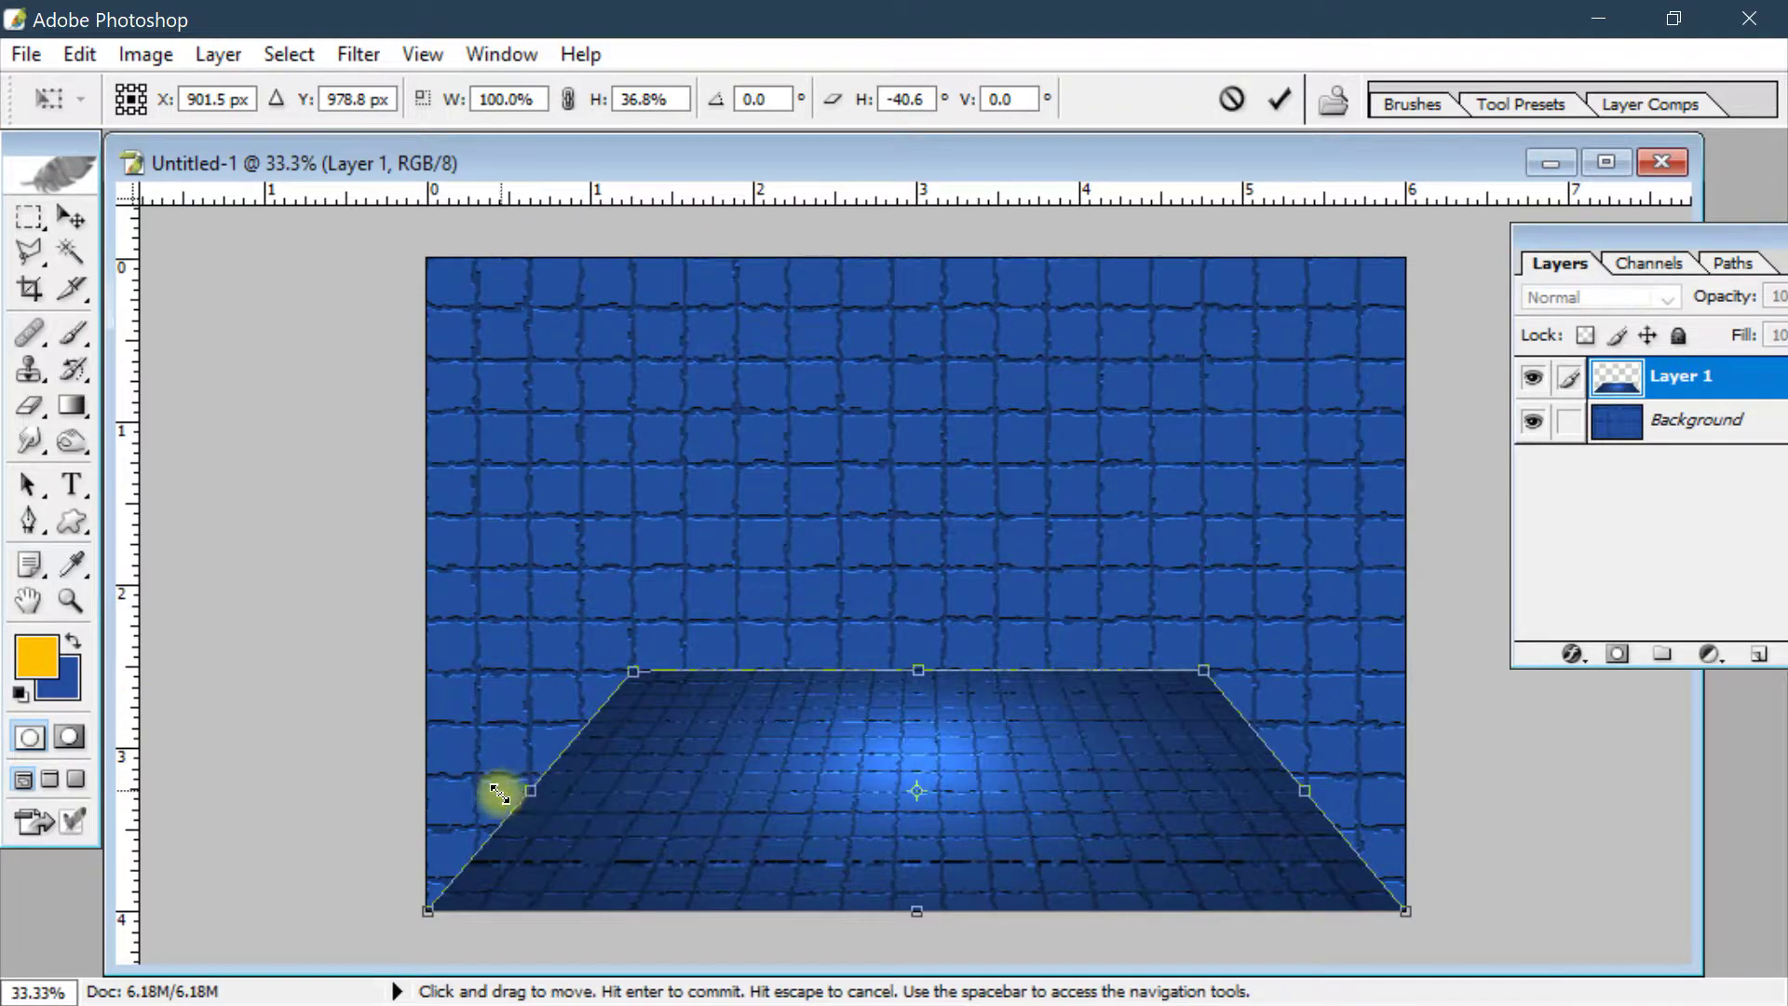
{"action": "left_click_drag", "start_coordinate": [538, 797], "coordinate": [240, 779]}
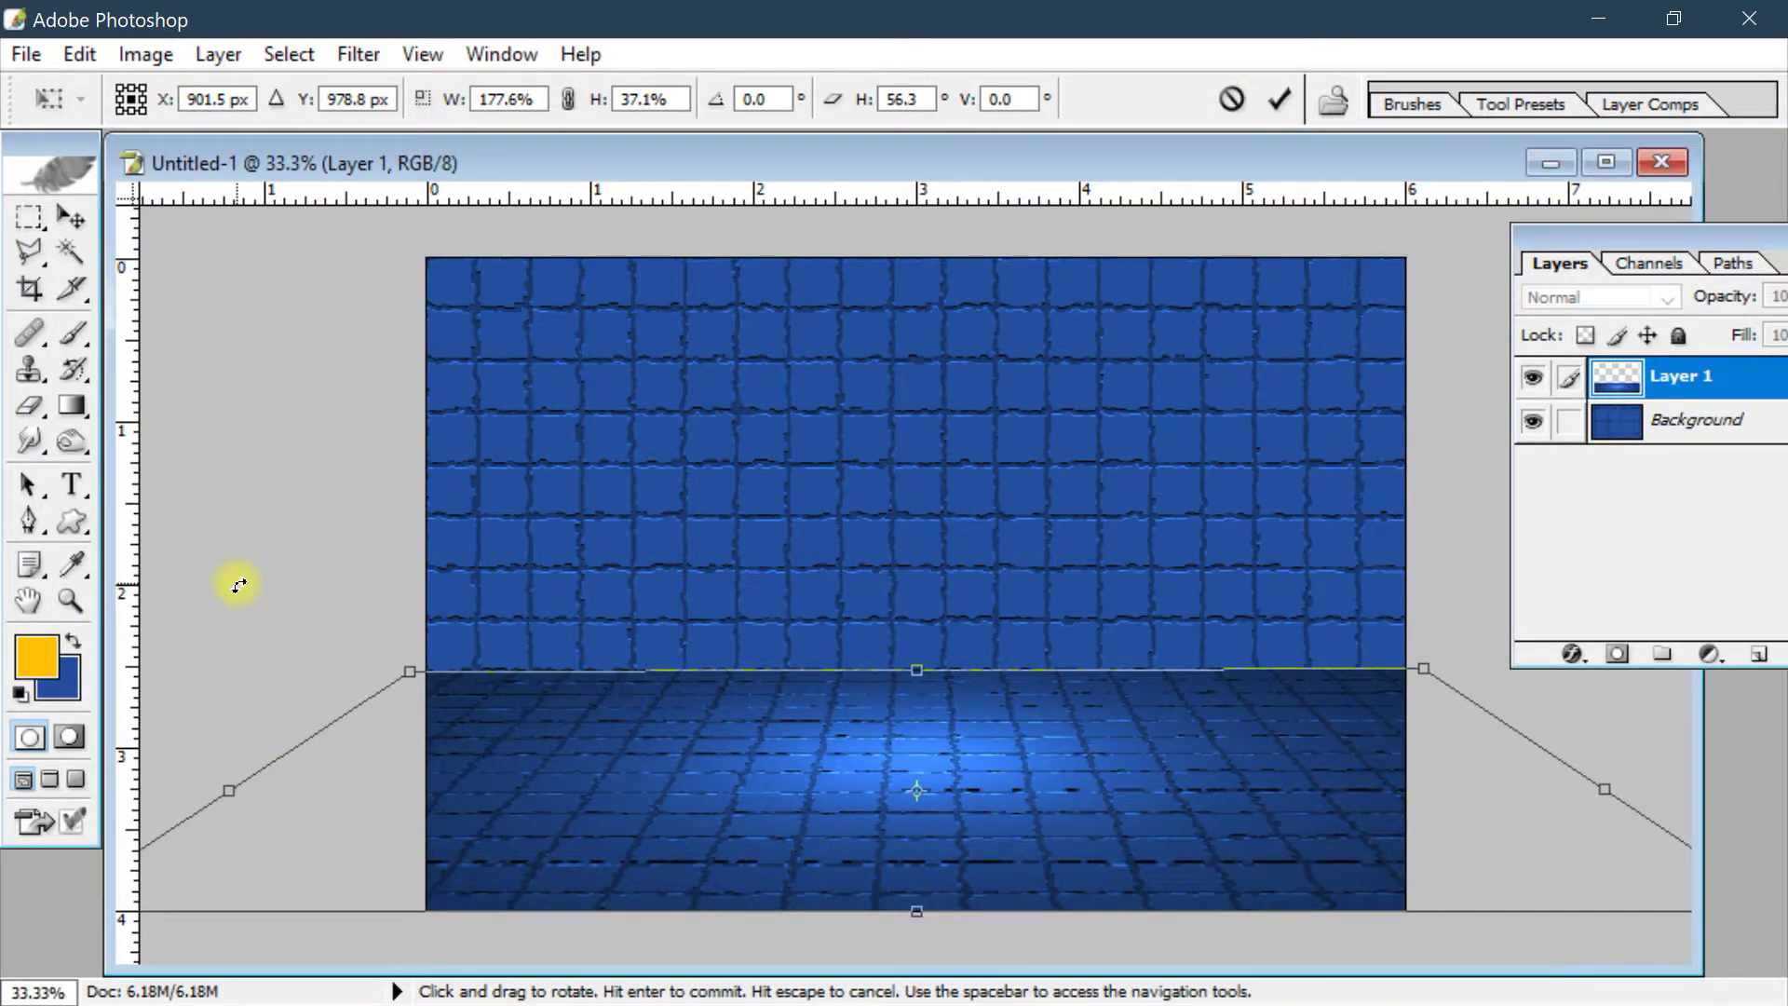
{"action": "key", "text": "Return"}
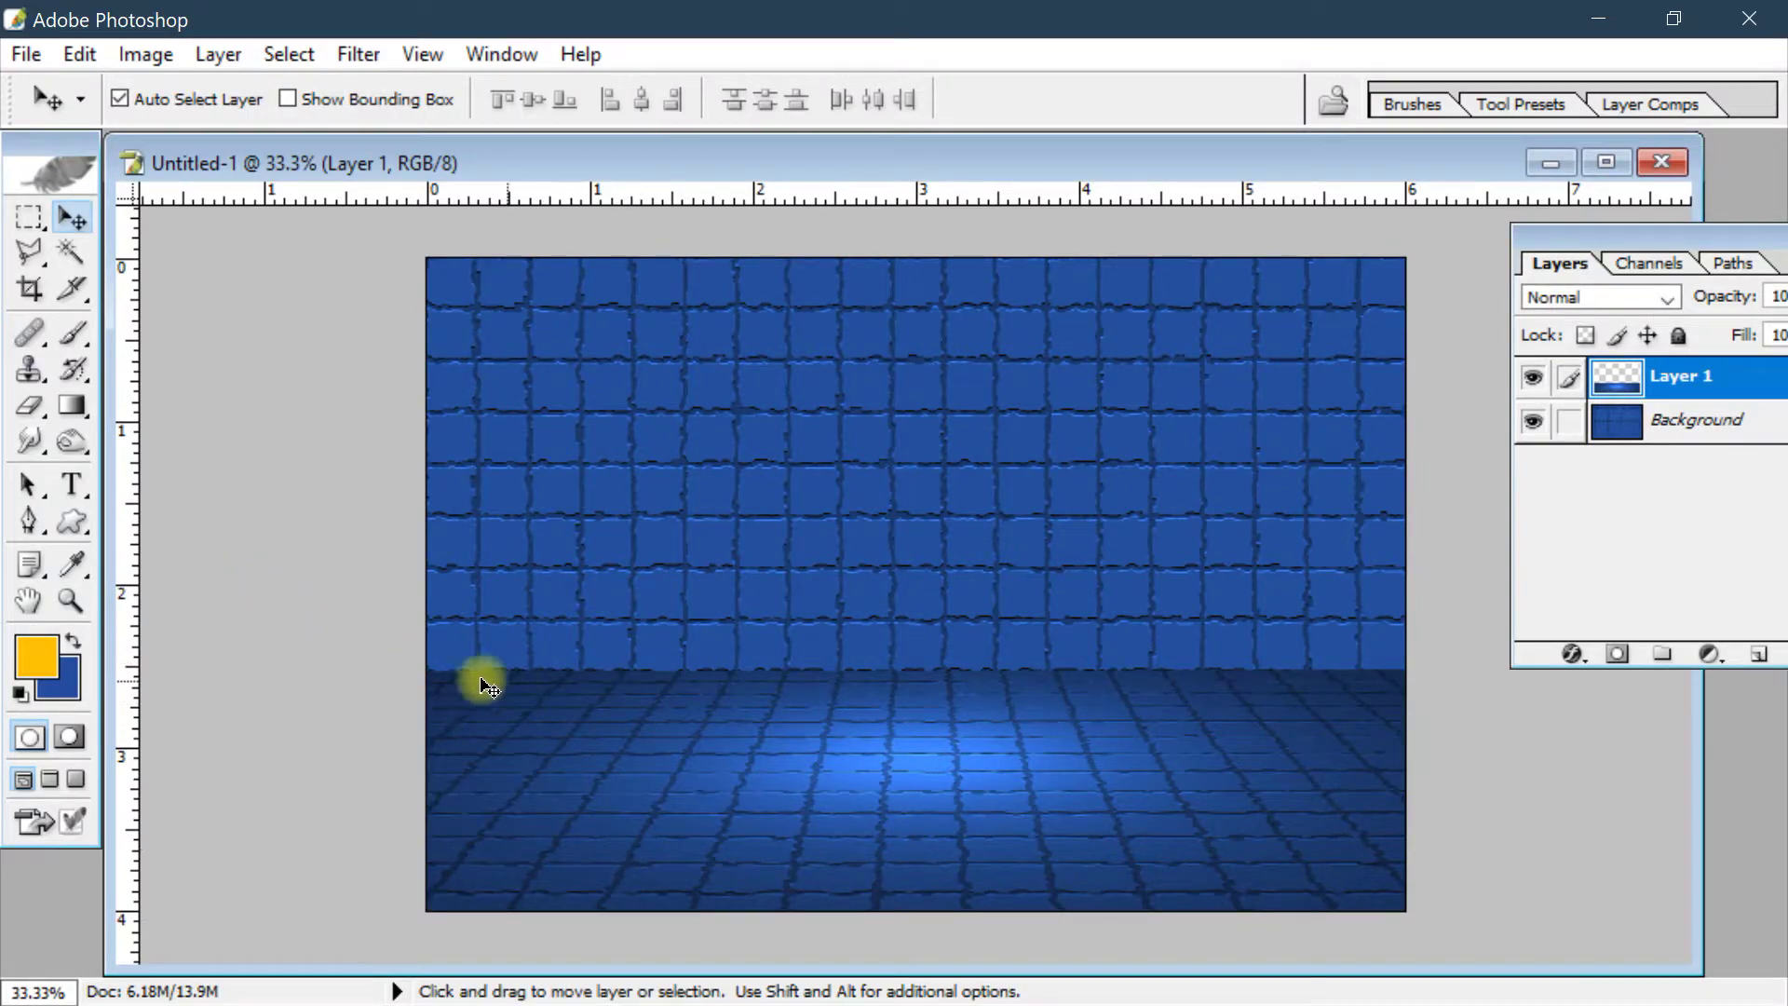
Outline the lower wall area and the floor's upper edge with a Polygonal Lasso selection on Layer 1
{"action": "left_click", "coordinate": [32, 249]}
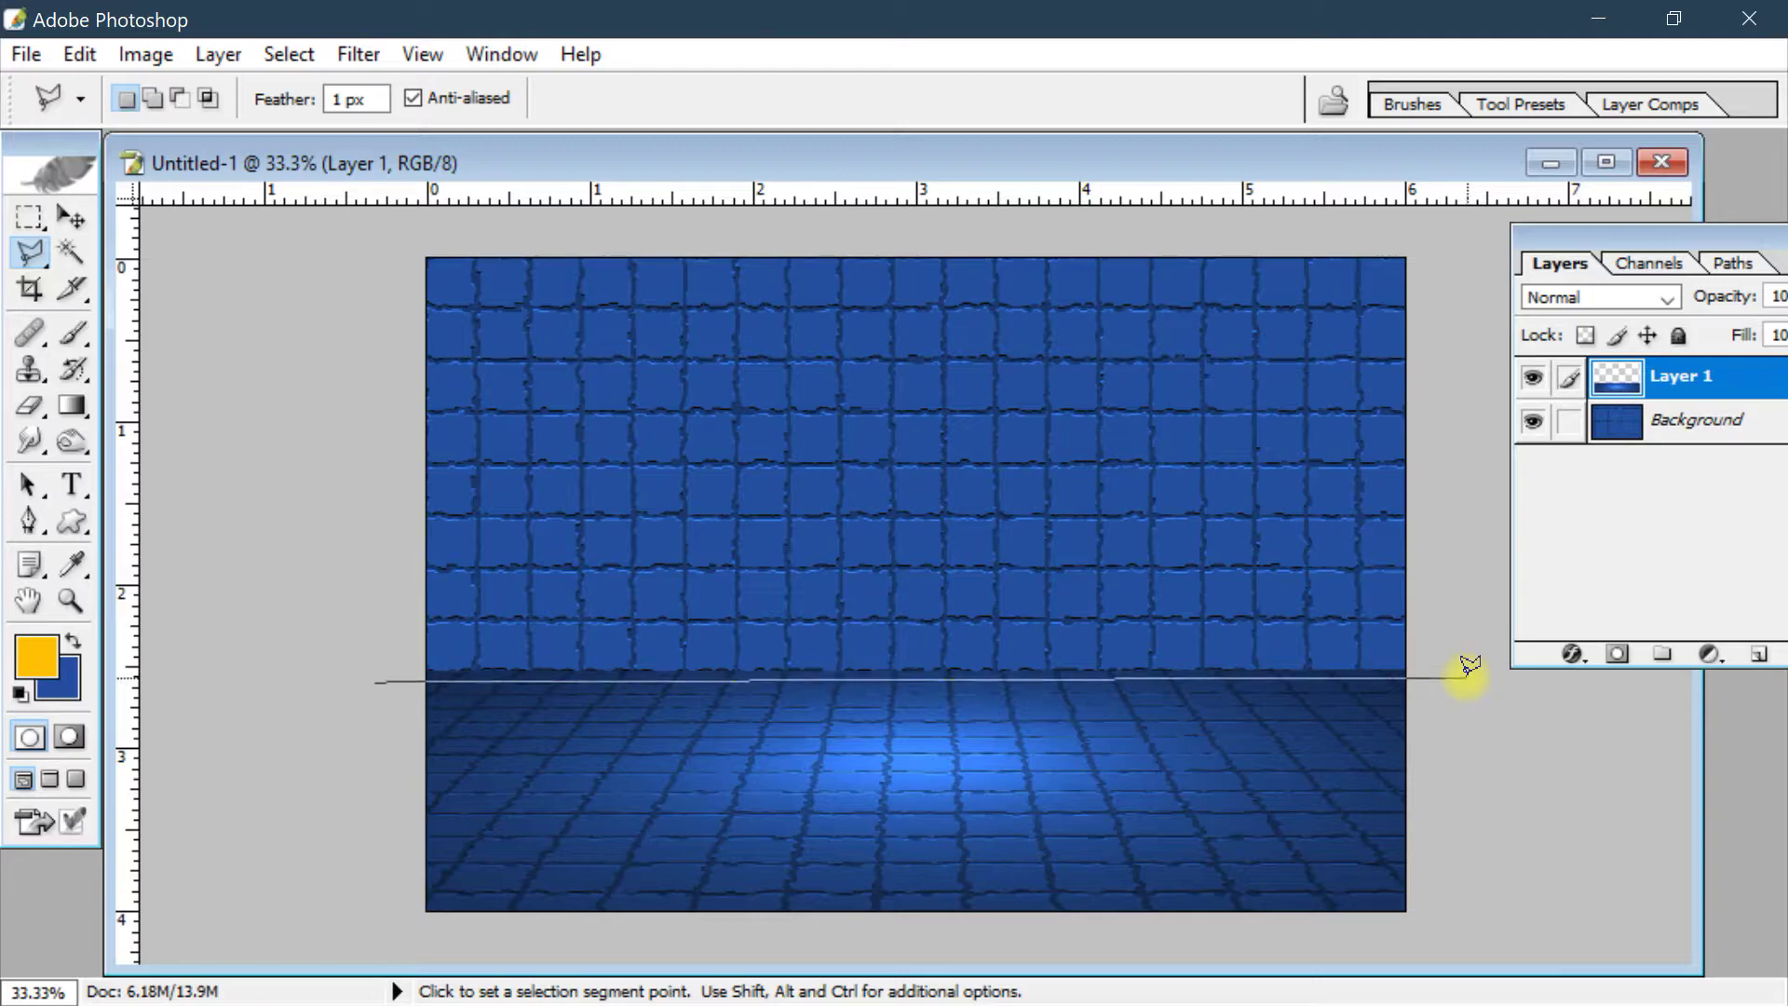
{"action": "left_click", "coordinate": [1447, 559]}
{"action": "left_click", "coordinate": [813, 485]}
{"action": "left_click", "coordinate": [320, 561]}
{"action": "double_click", "coordinate": [304, 637]}
Feather the selection, delete the floor's upper edge inside it to soften the join with the wall, and deselect
{"action": "left_click", "coordinate": [291, 53]}
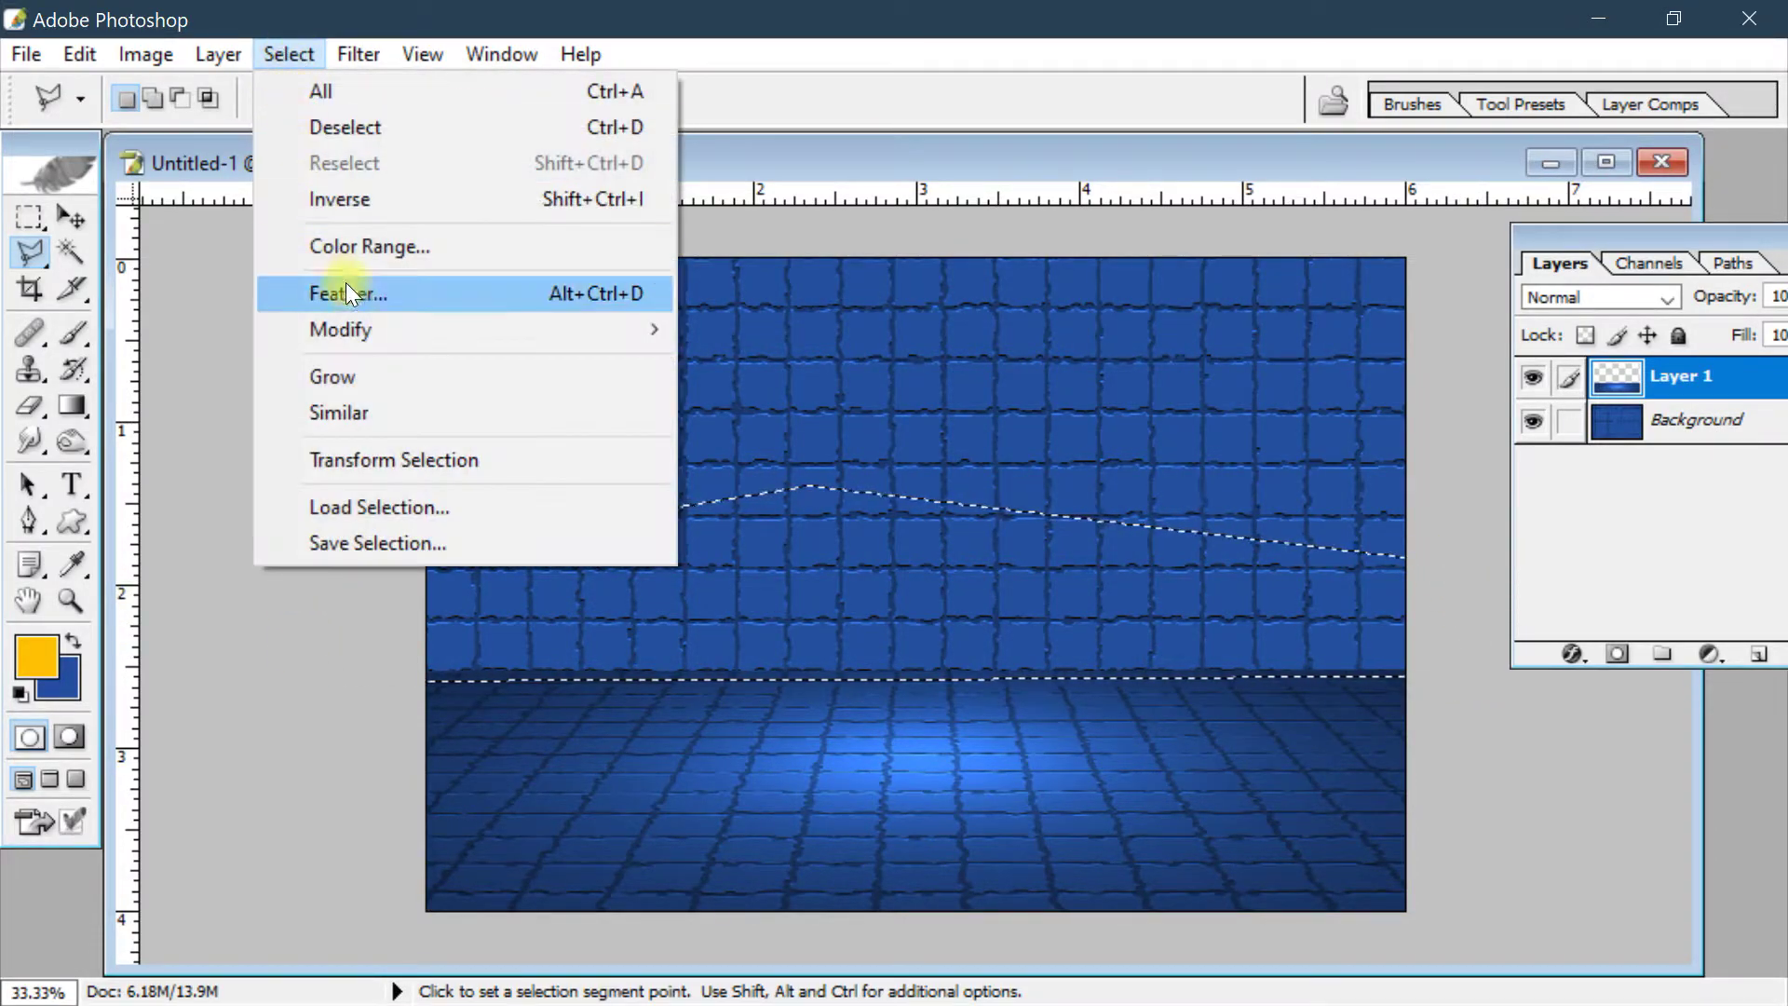
{"action": "left_click", "coordinate": [374, 301]}
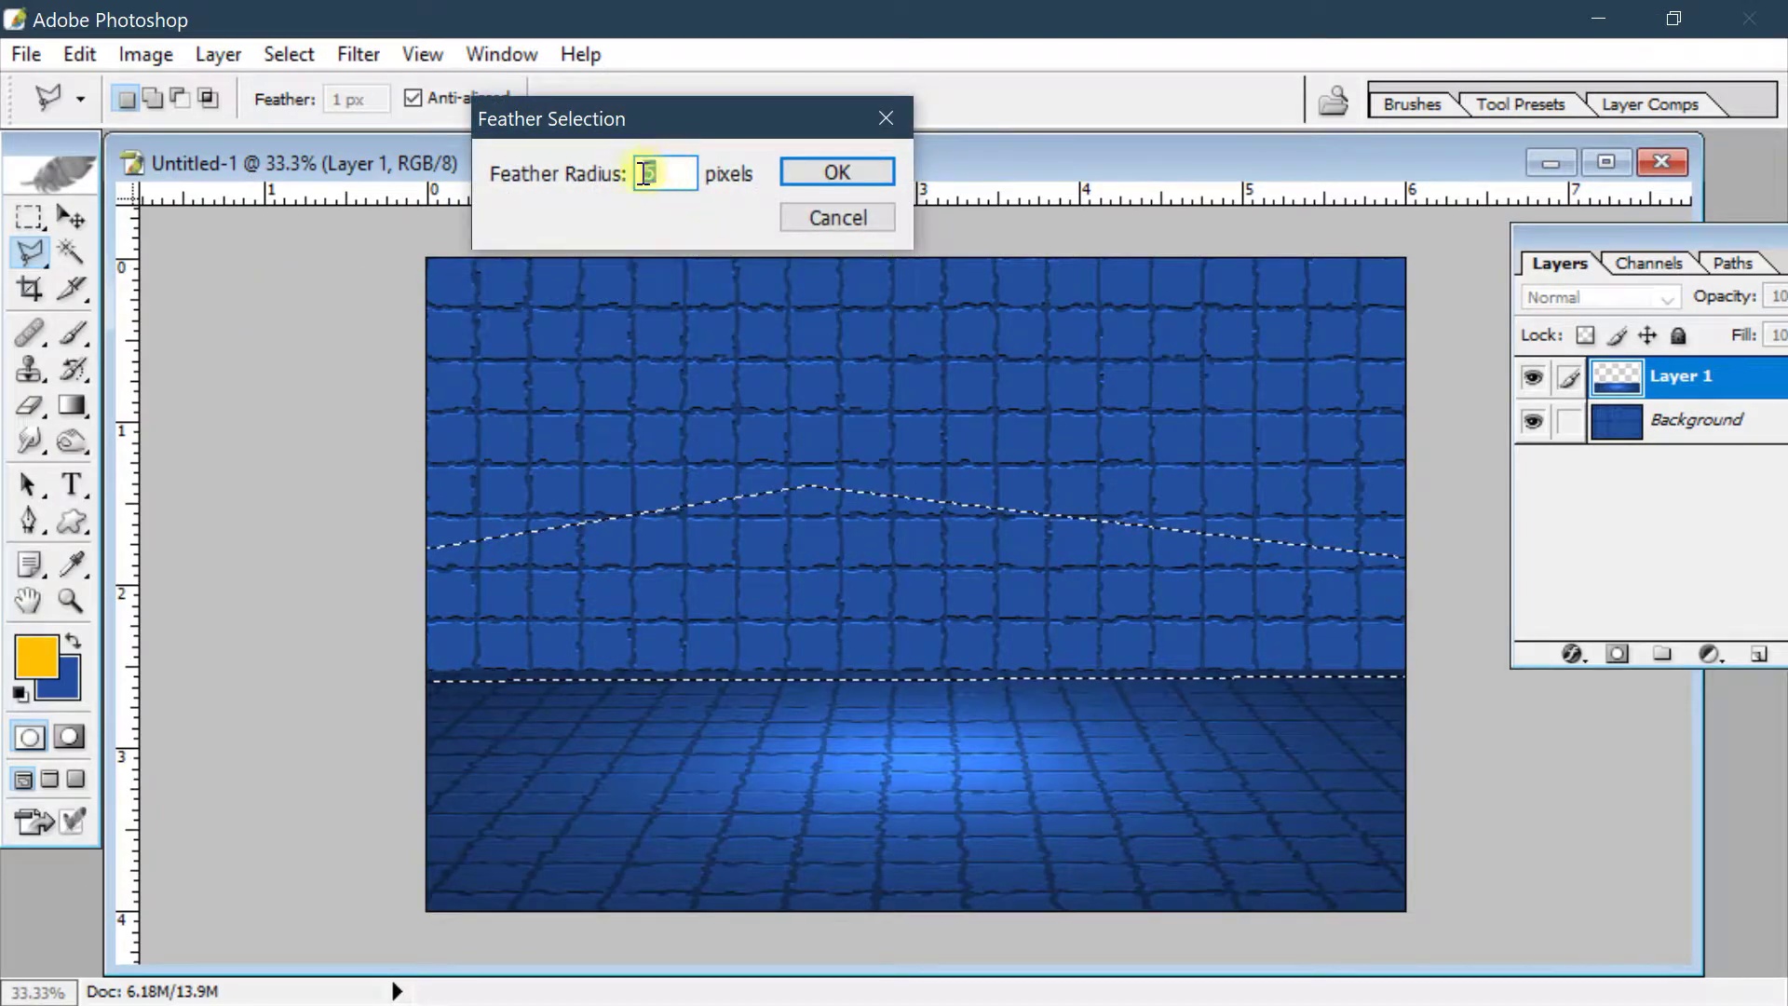
{"action": "left_click", "coordinate": [803, 175]}
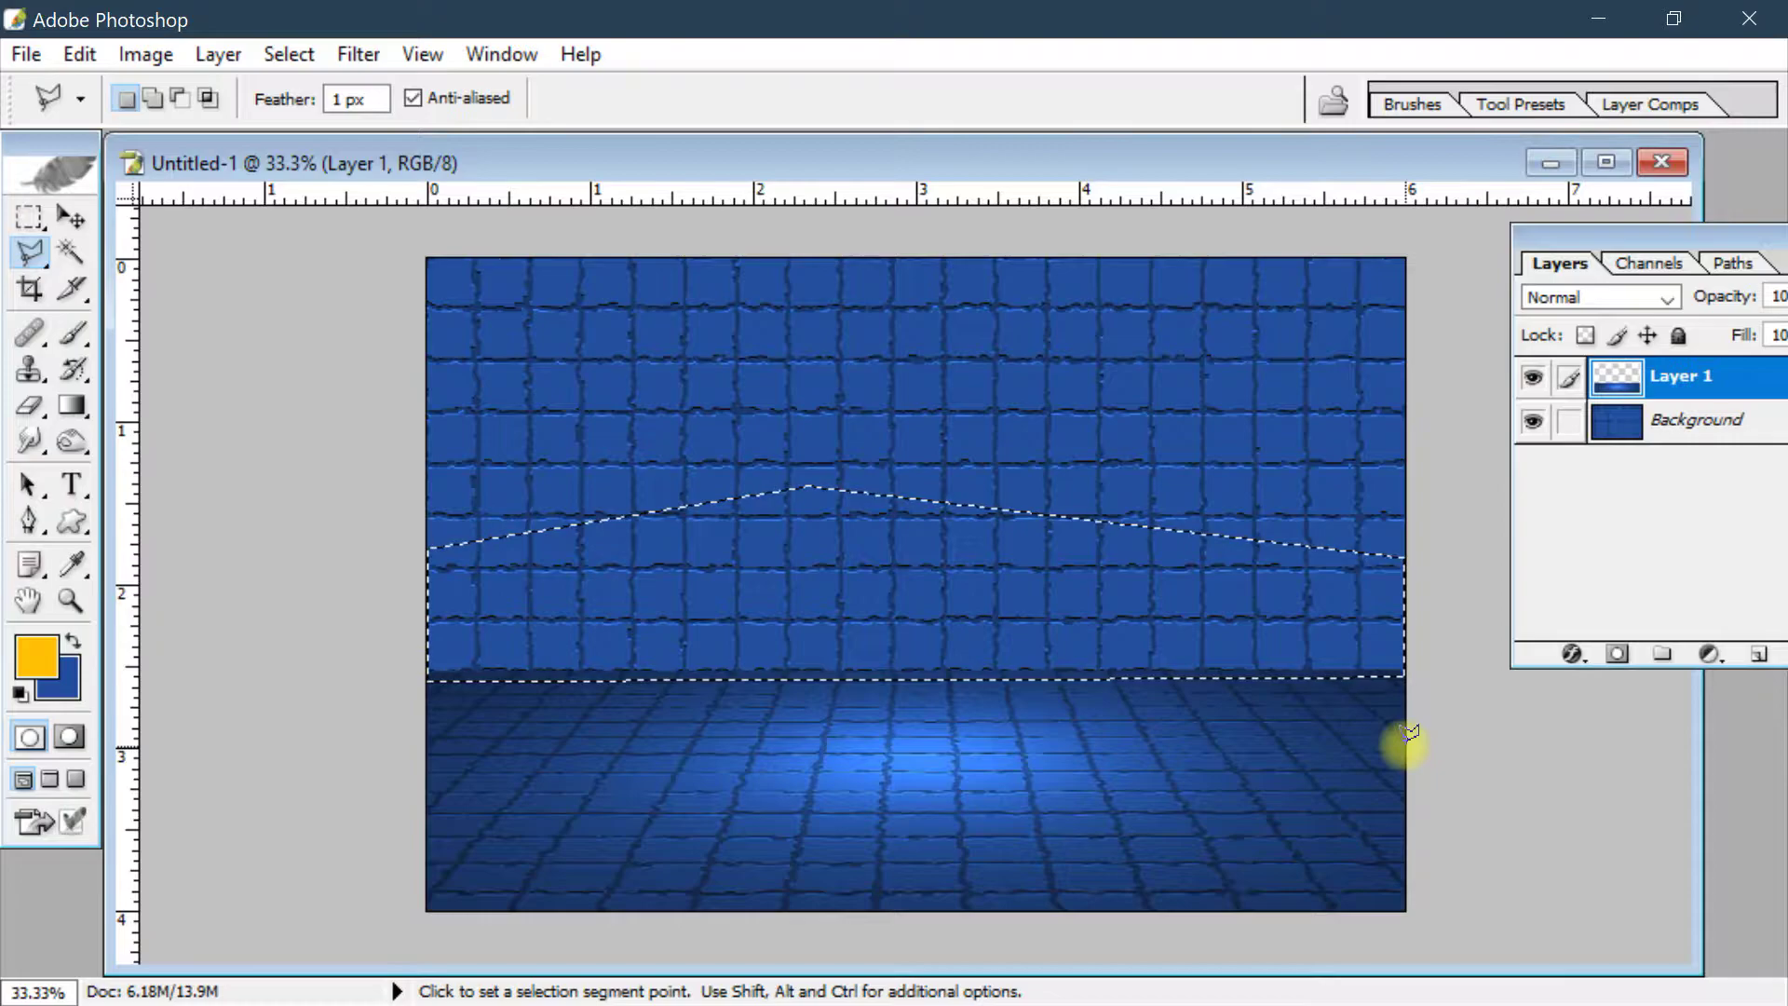
{"action": "key", "text": "ctrl+d"}
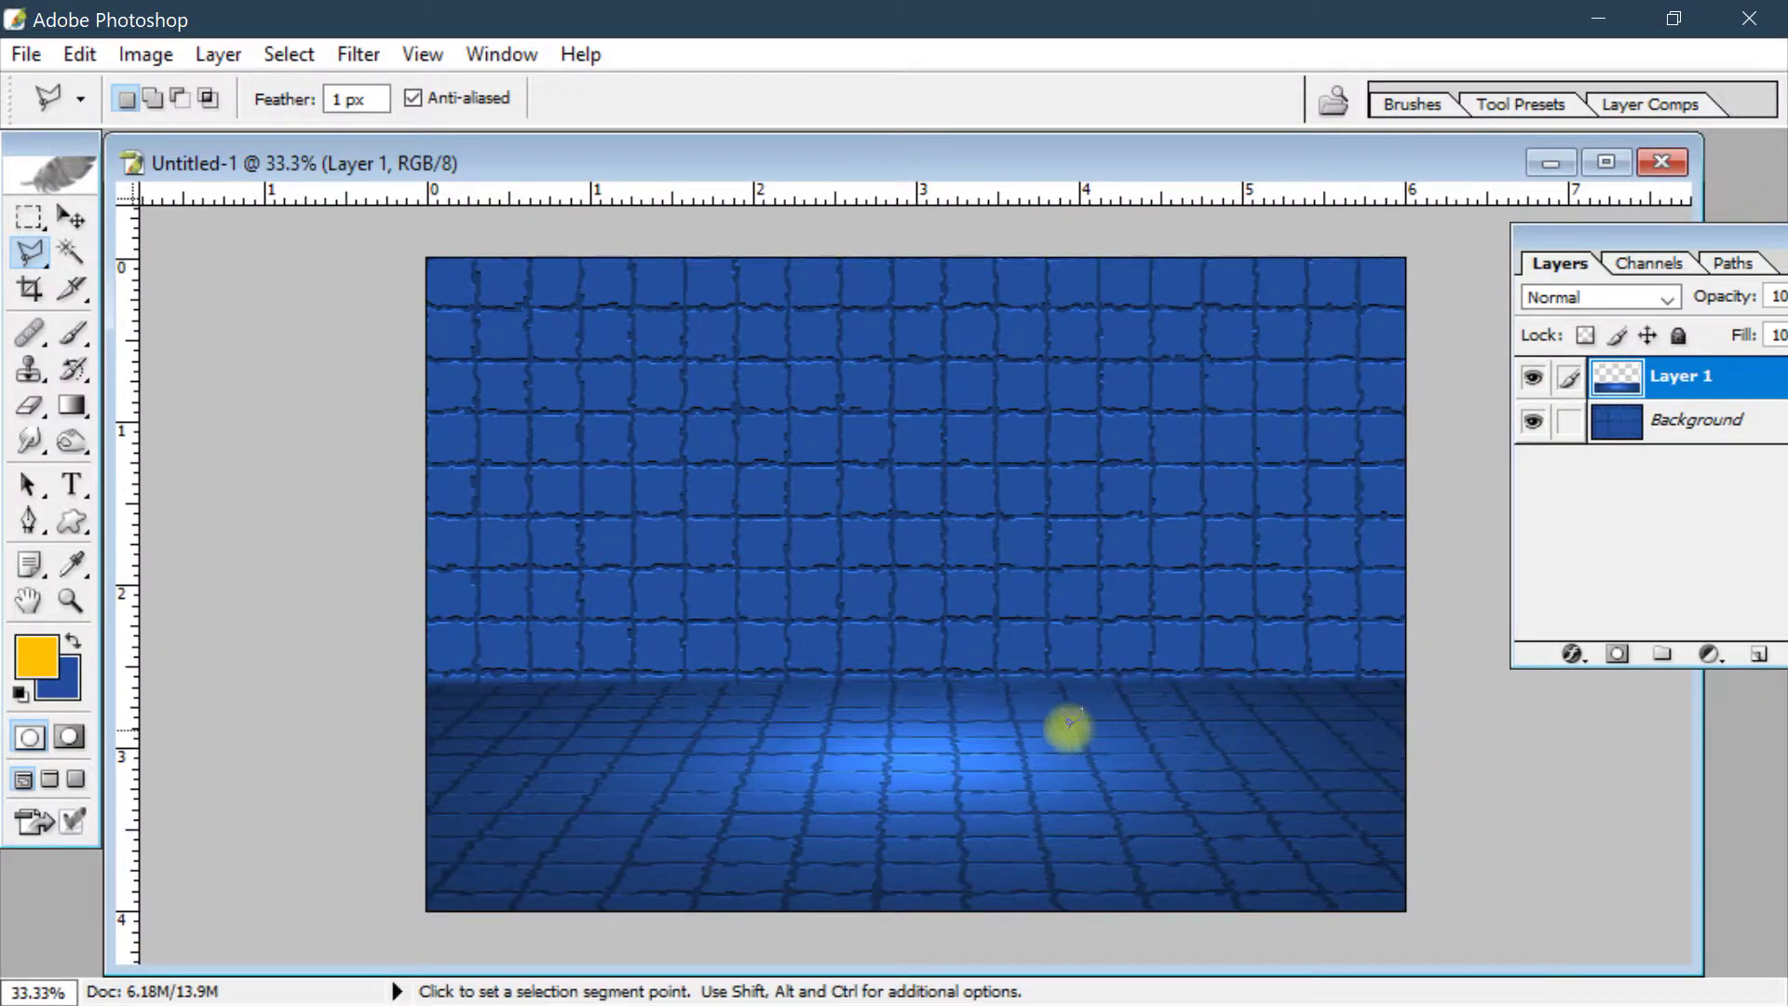
Switch between the floor and wall layers with the Move tool, leaving the Background layer active
{"action": "left_click", "coordinate": [71, 217]}
{"action": "left_click", "coordinate": [870, 371]}
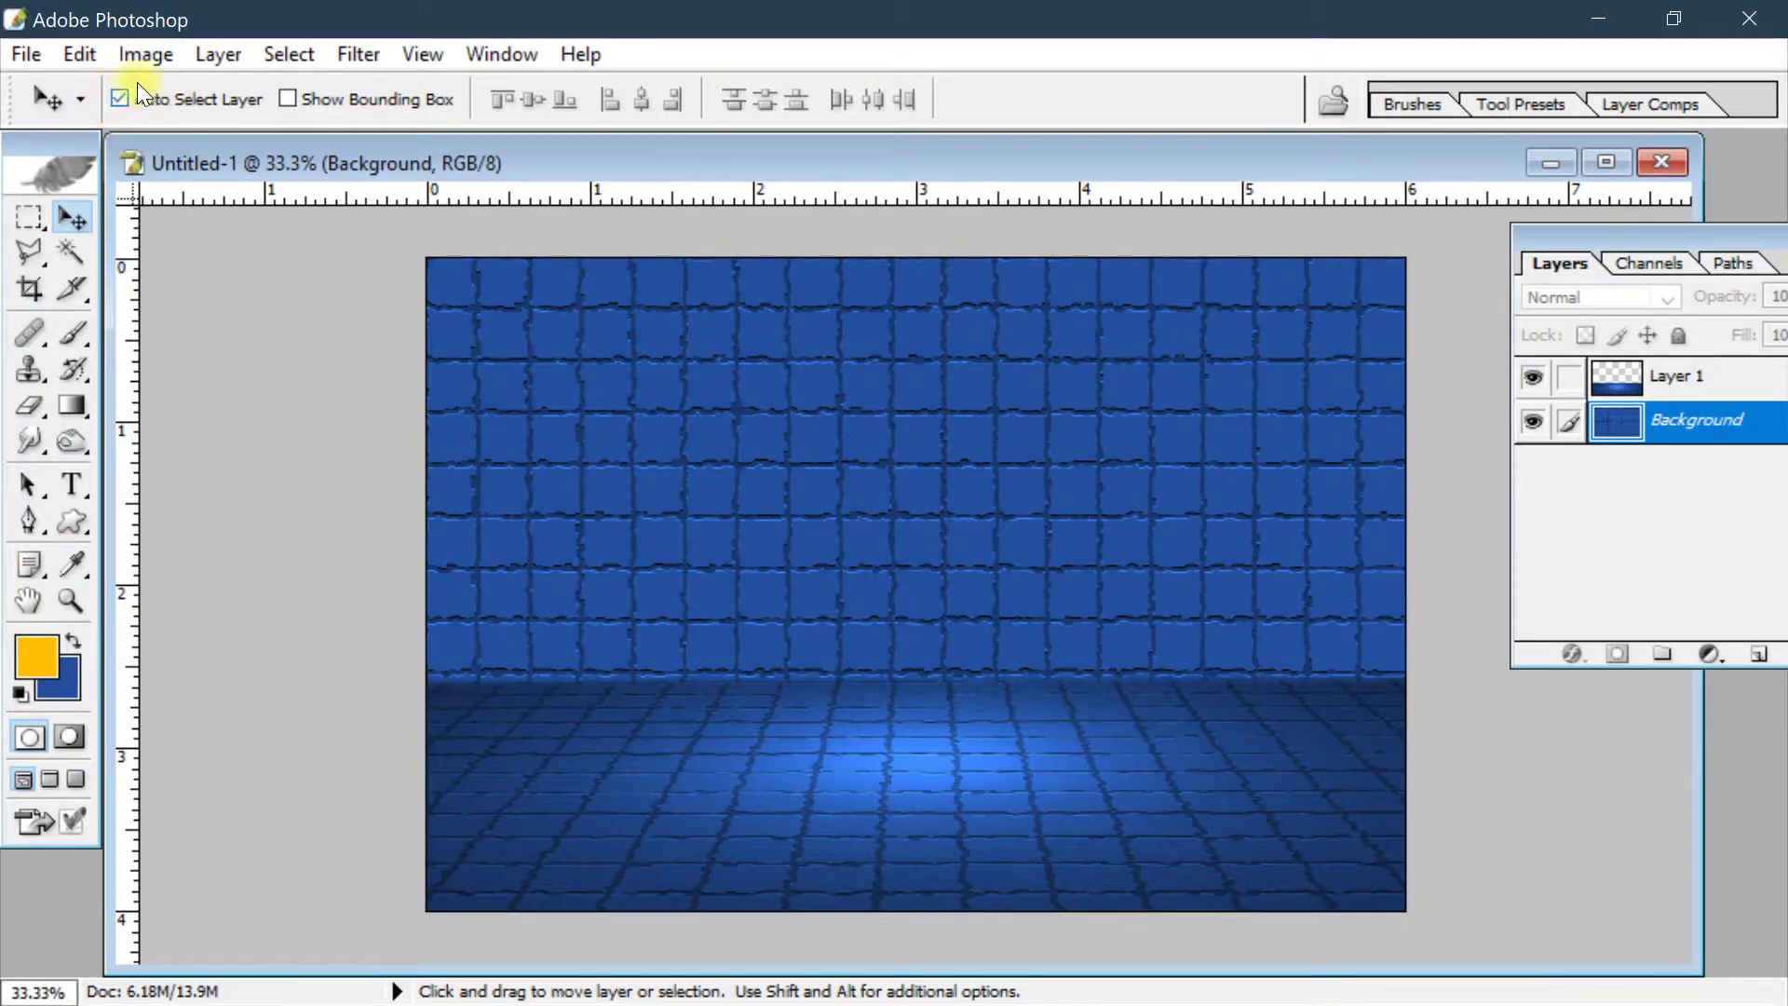
{"action": "left_click", "coordinate": [779, 718]}
{"action": "left_click", "coordinate": [795, 594]}
{"action": "left_click", "coordinate": [829, 747]}
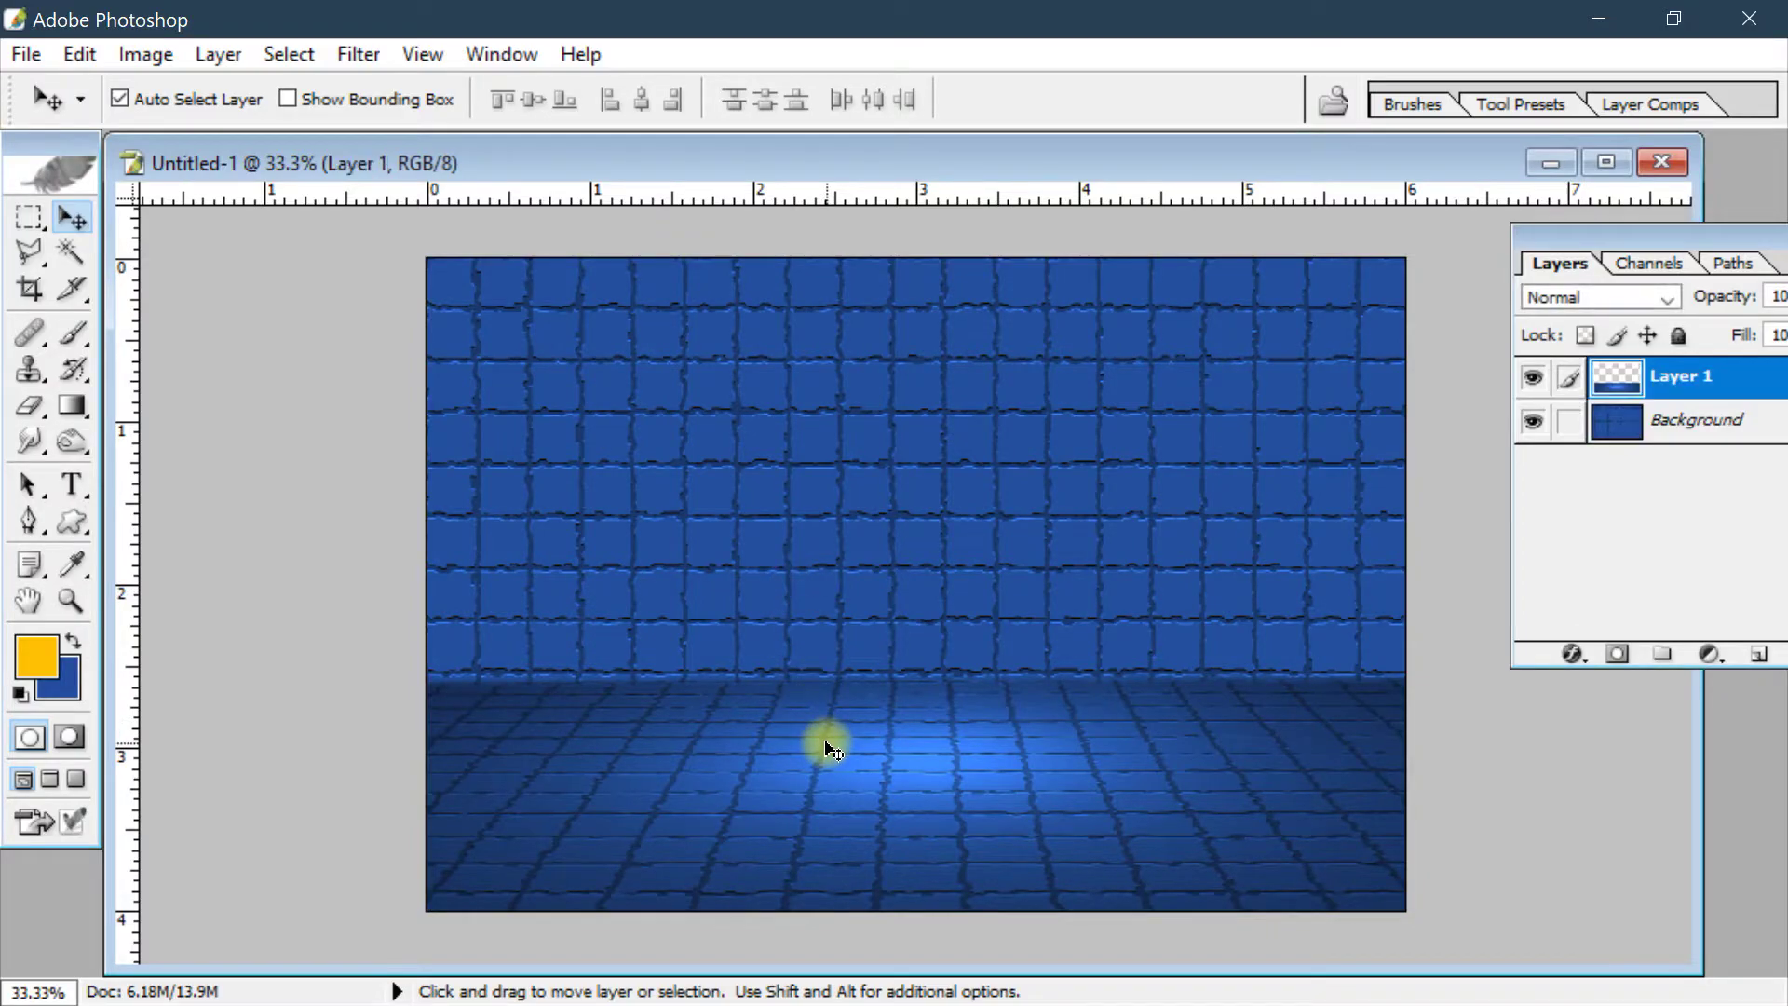
{"action": "left_click", "coordinate": [791, 463]}
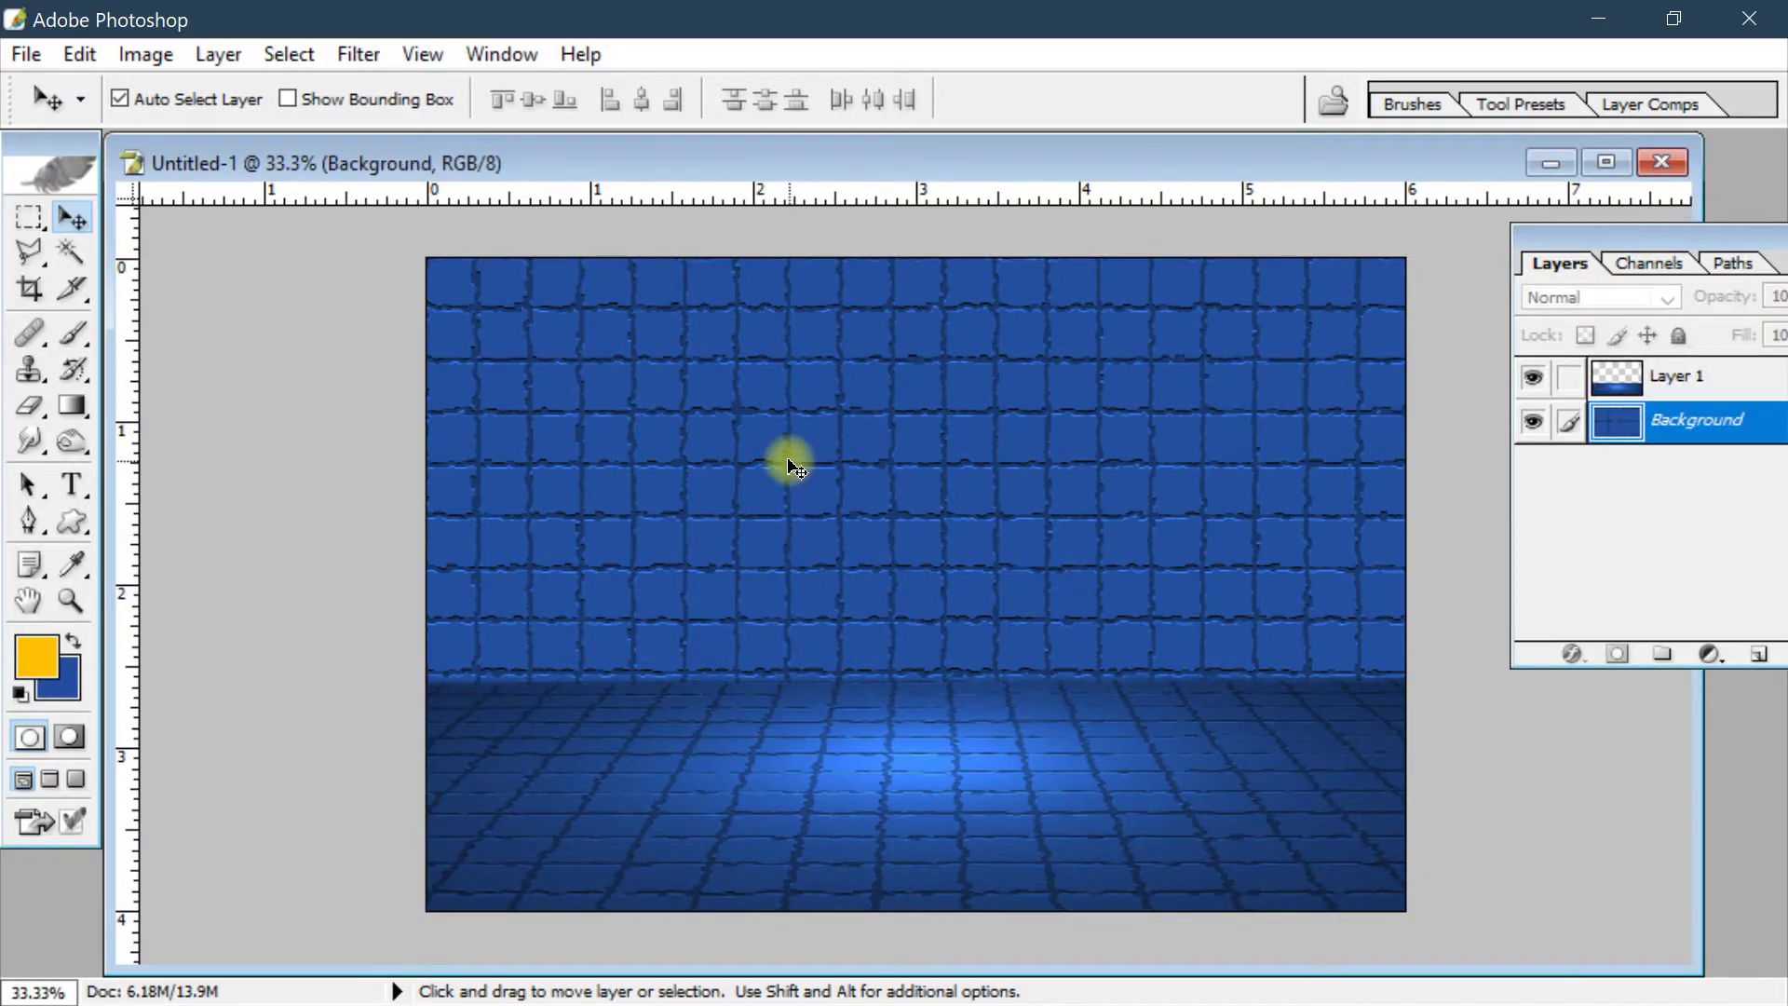
Apply the Lighting Effects render filter to the Background wall with a Spotlight tilted slightly steeper from the upper right
{"action": "left_click", "coordinate": [342, 55]}
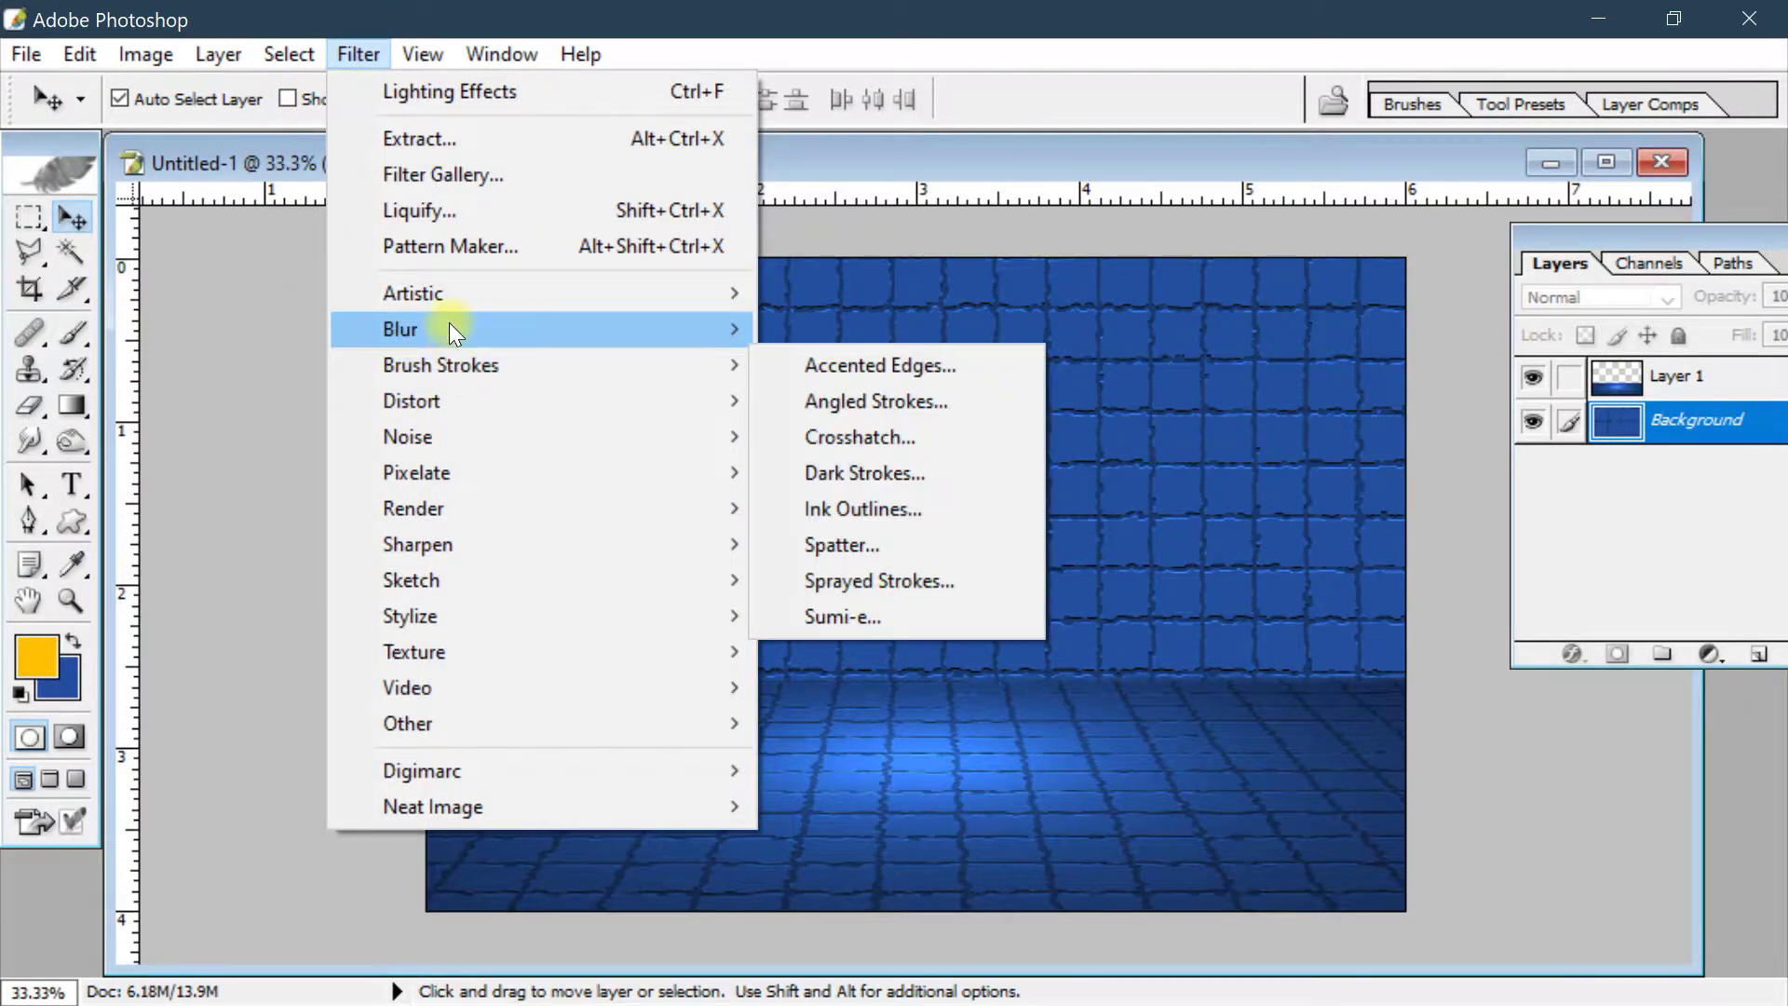
{"action": "mouse_move", "coordinate": [466, 503]}
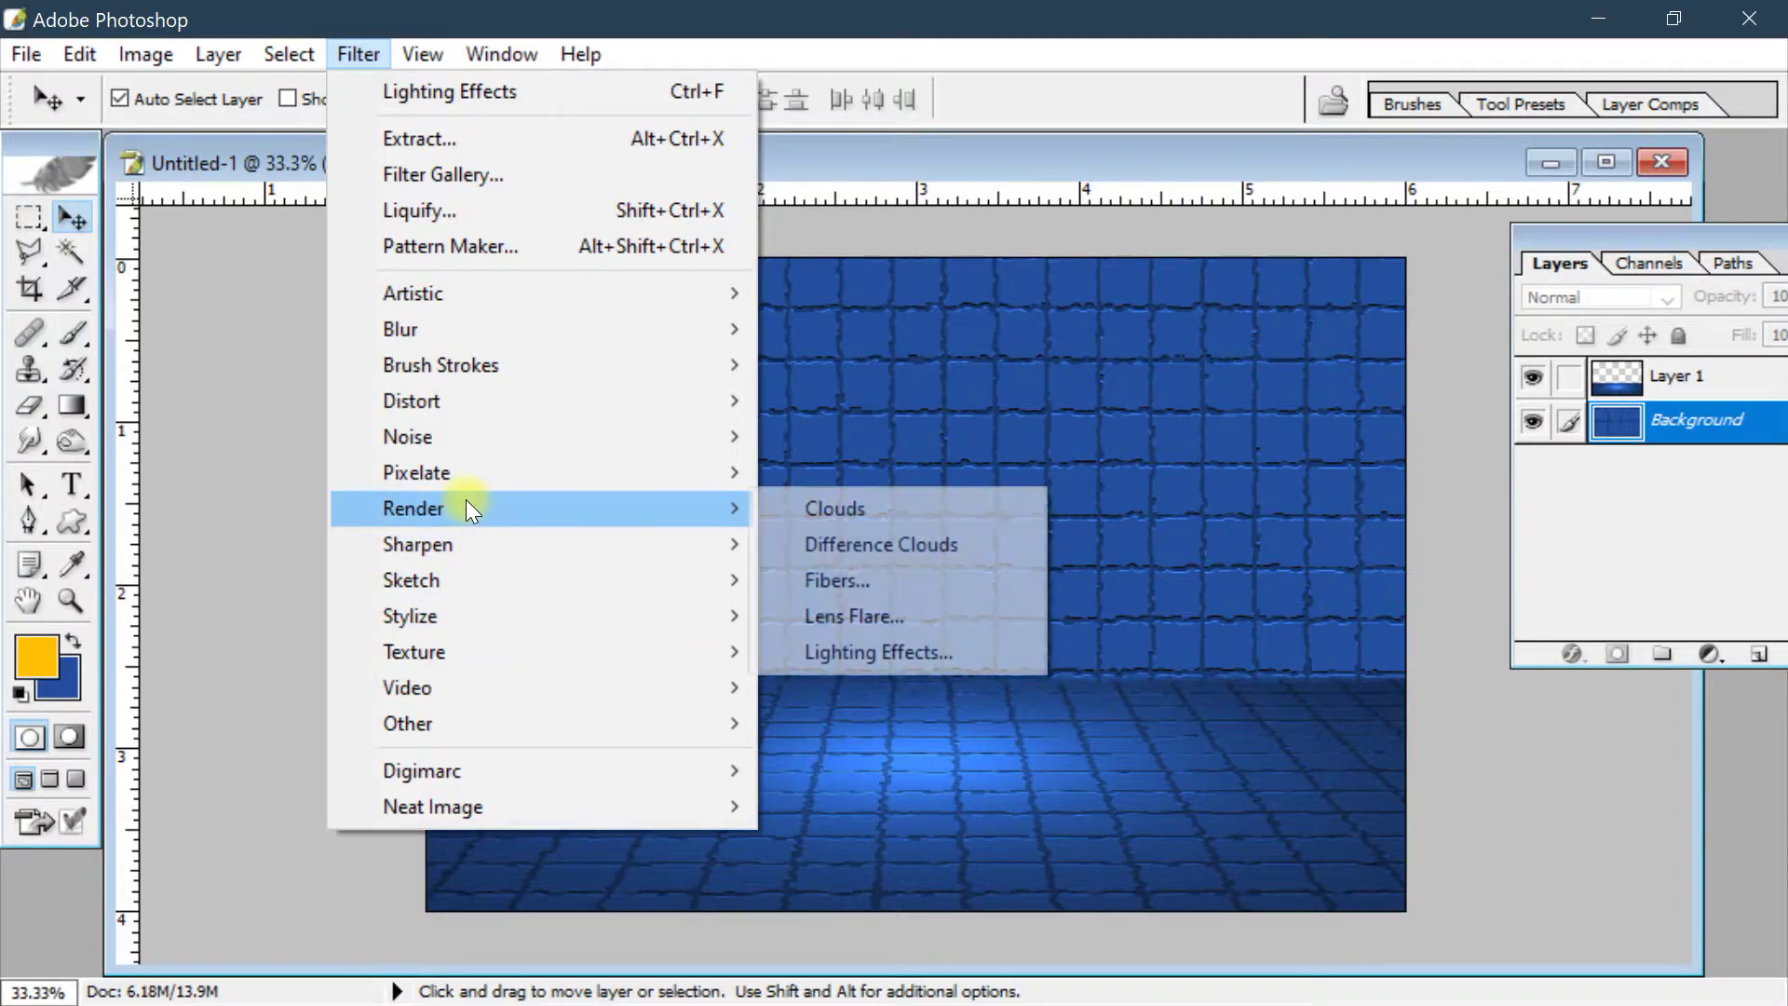
{"action": "left_click", "coordinate": [946, 652]}
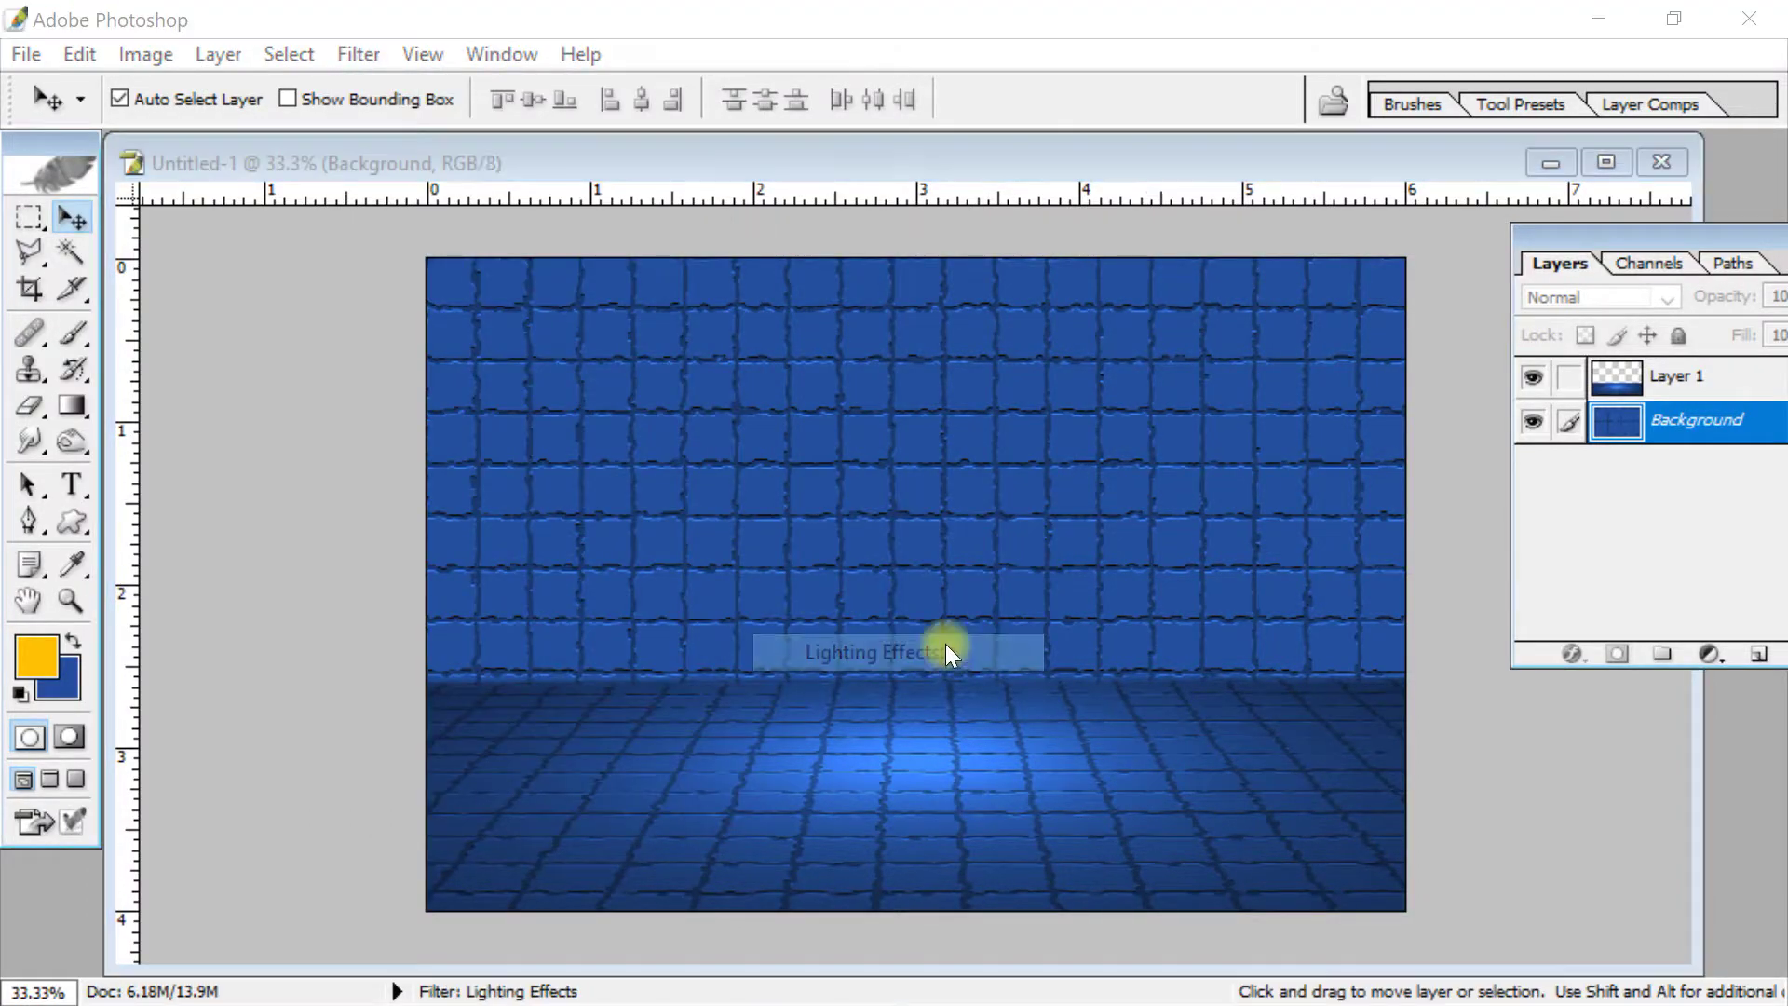
{"action": "left_click", "coordinate": [1030, 289]}
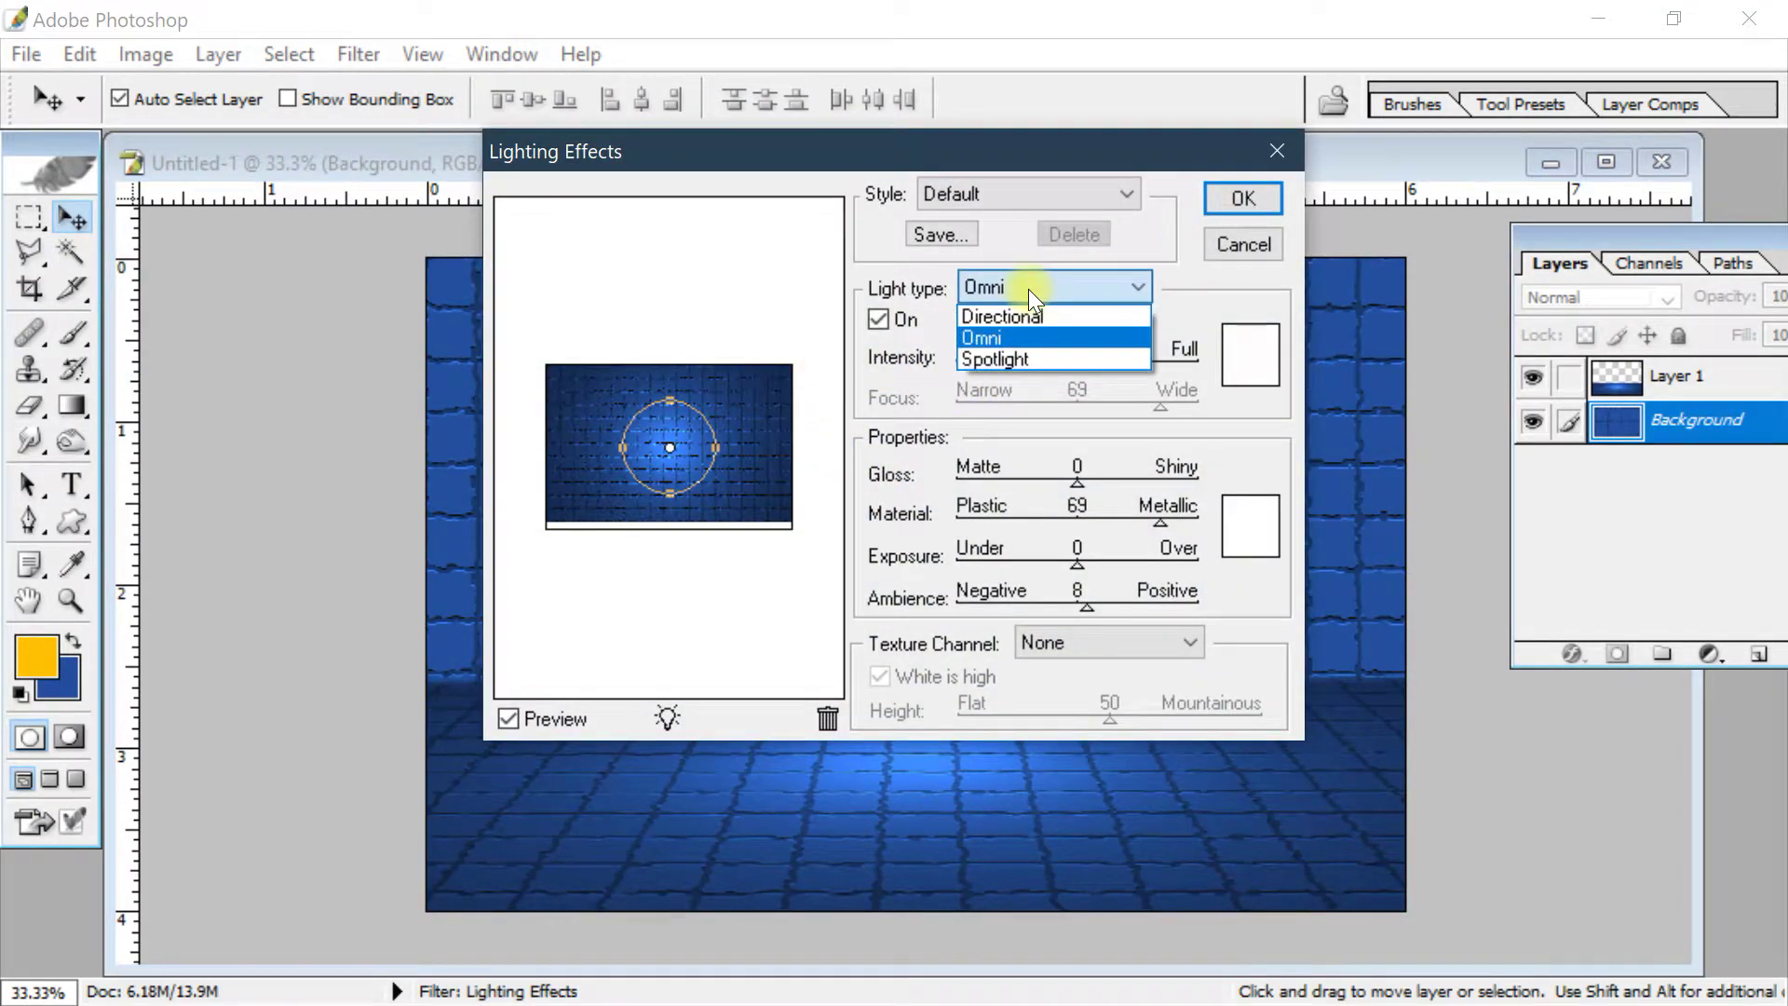
{"action": "left_click", "coordinate": [1019, 354]}
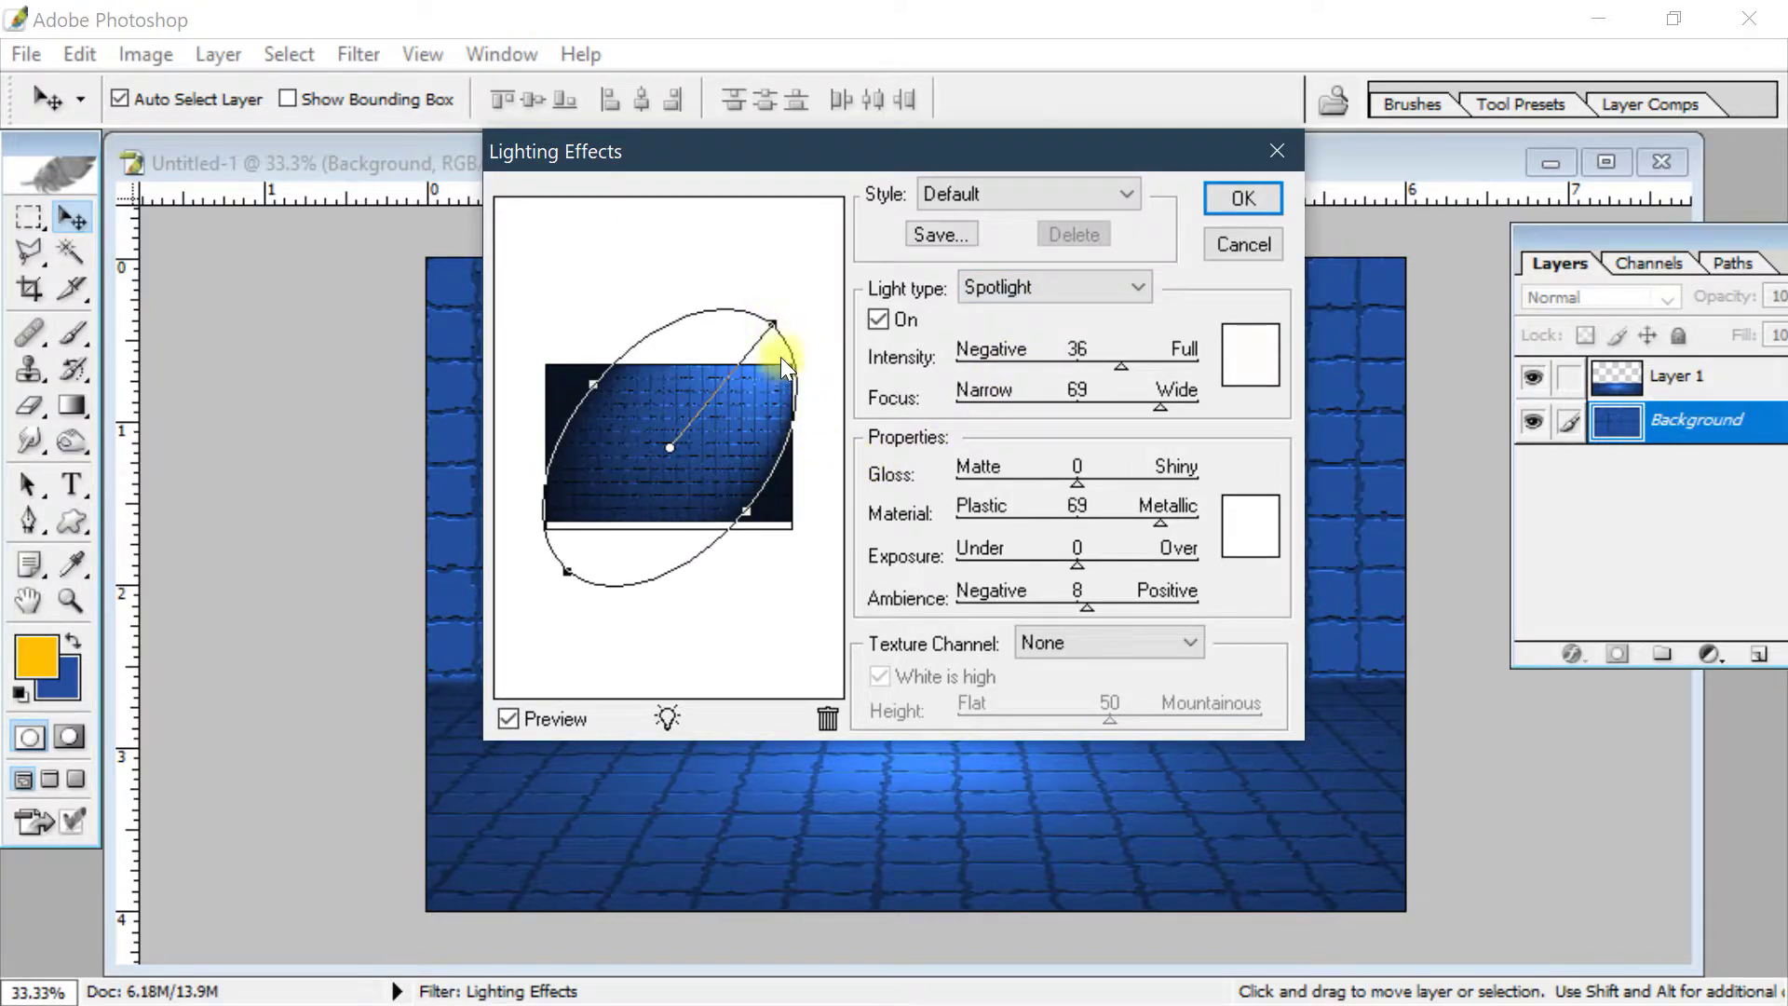
{"action": "mouse_move", "coordinate": [775, 320]}
{"action": "left_mouse_down"}
{"action": "mouse_move", "coordinate": [825, 432]}
{"action": "mouse_move", "coordinate": [783, 568]}
{"action": "mouse_move", "coordinate": [817, 393]}
{"action": "mouse_move", "coordinate": [756, 309]}
{"action": "left_mouse_up"}
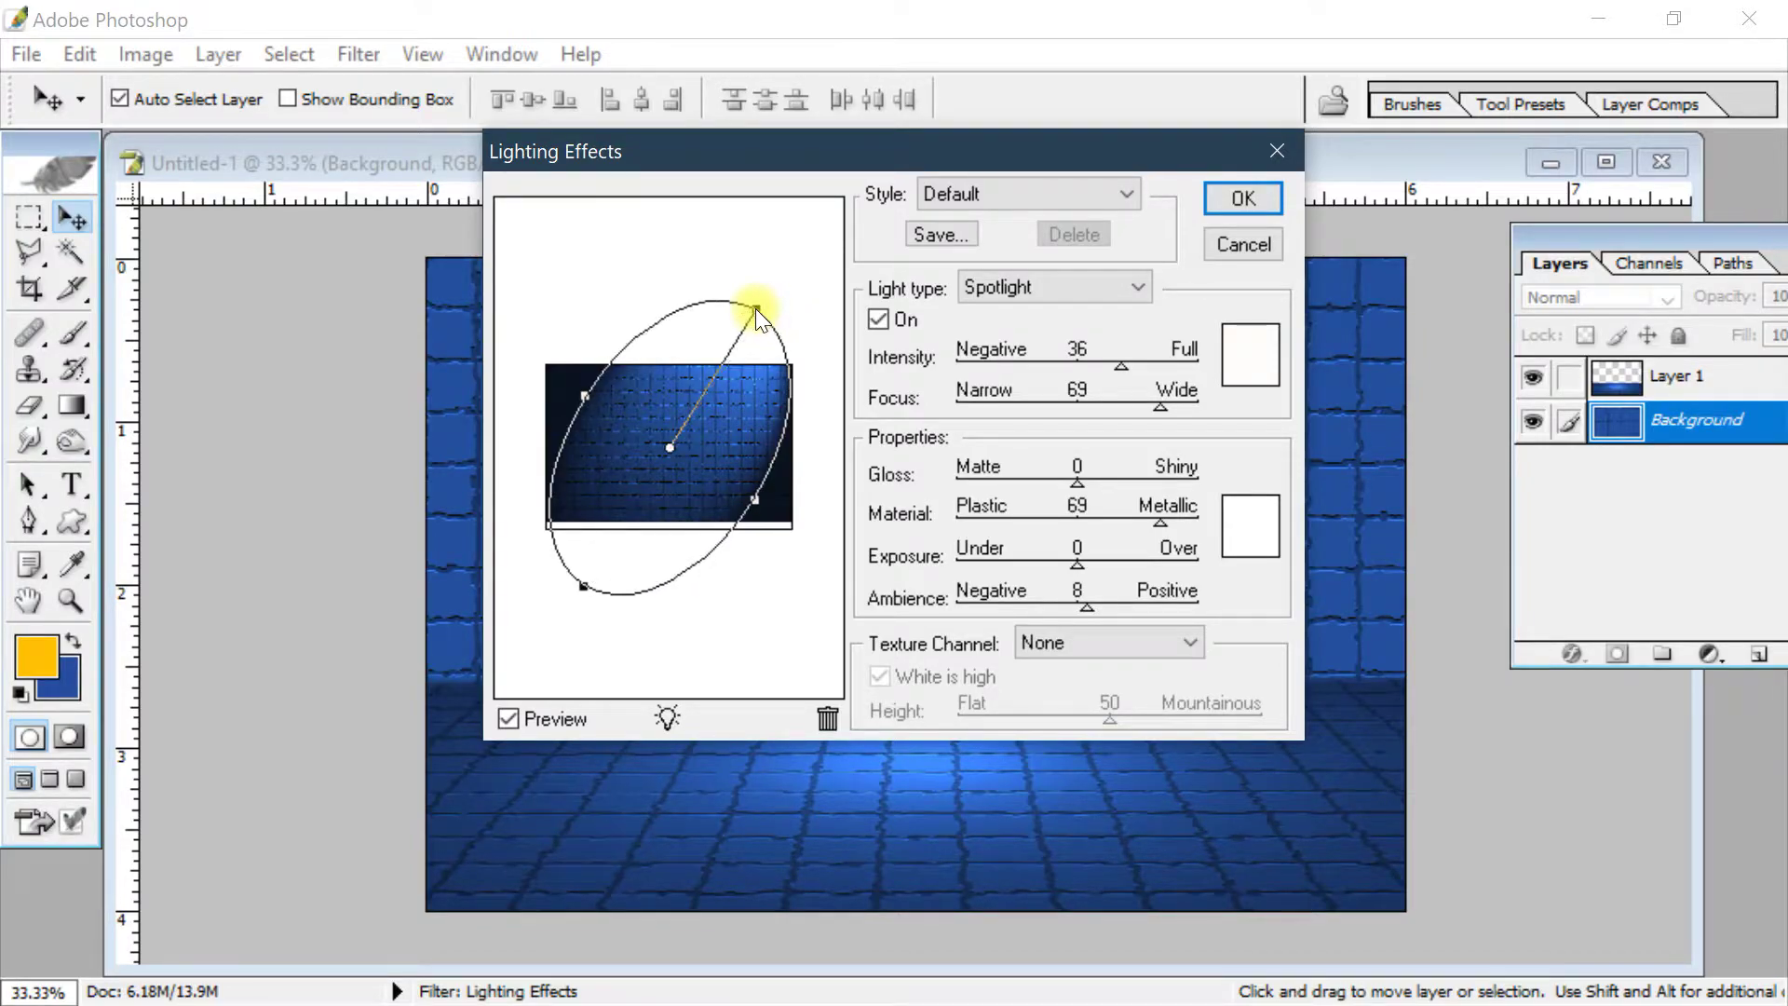
{"action": "left_click", "coordinate": [1245, 198]}
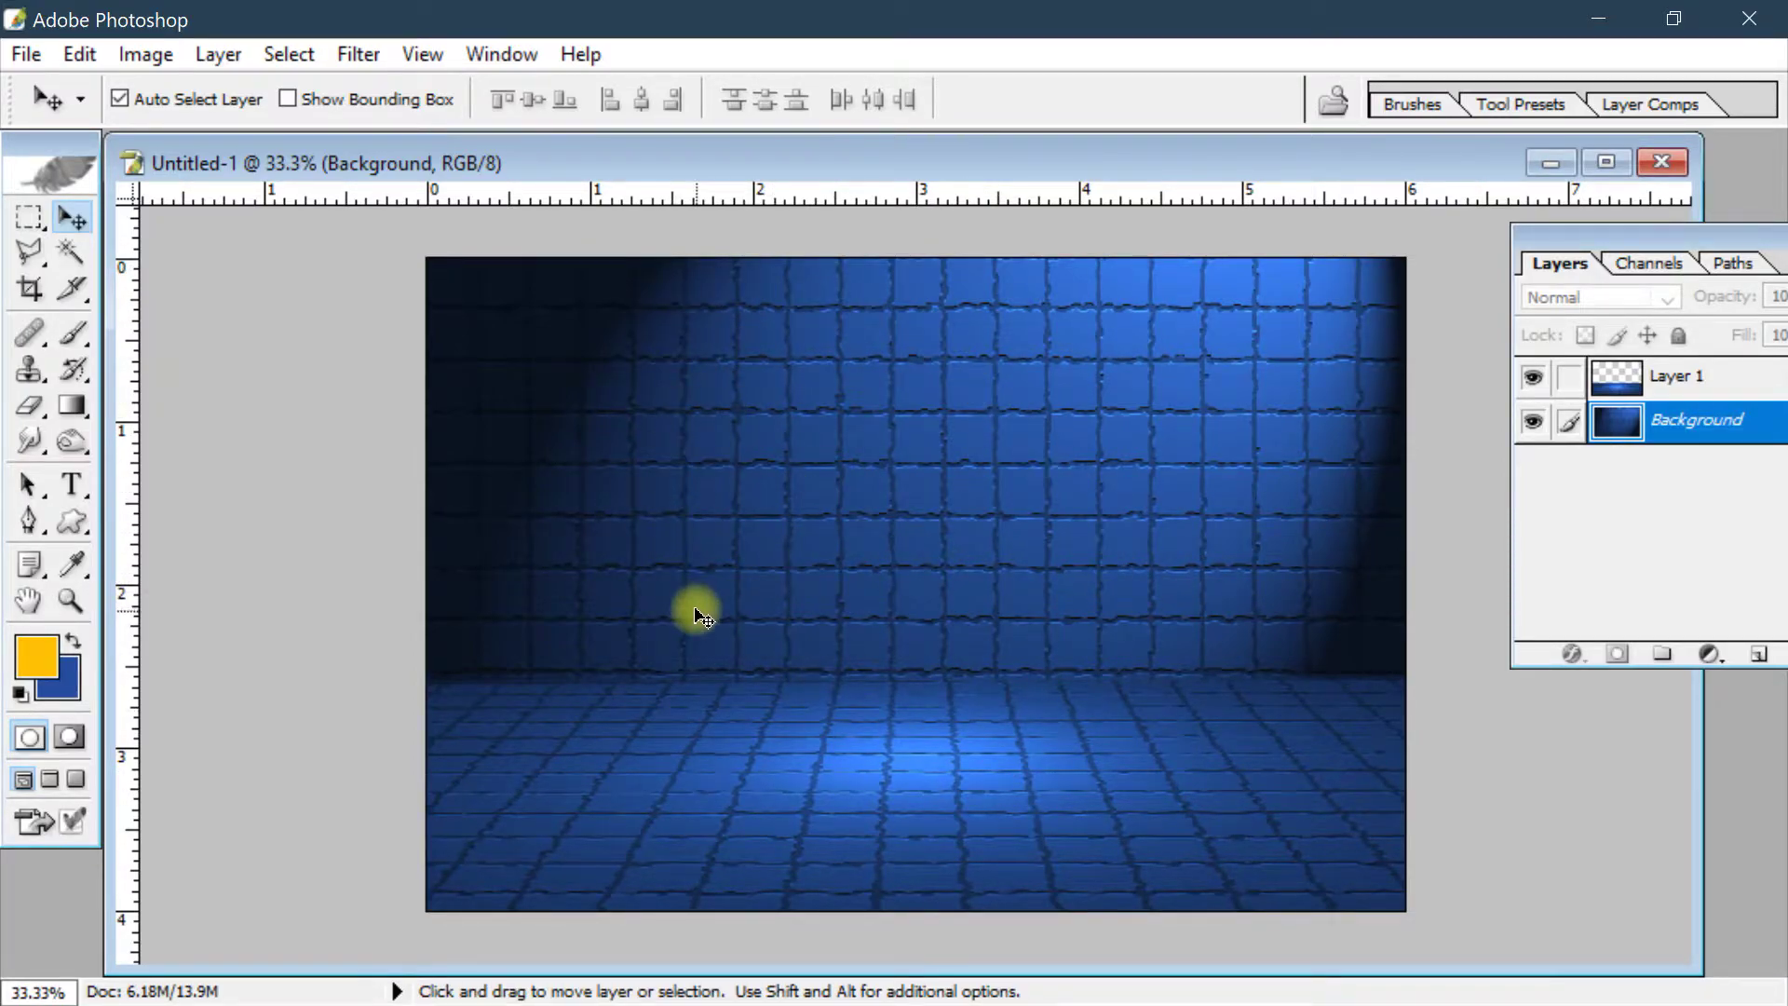
Draw a rectangular selection about 2.6 × 1.9 inches in the middle of the wall
{"action": "left_click", "coordinate": [30, 214]}
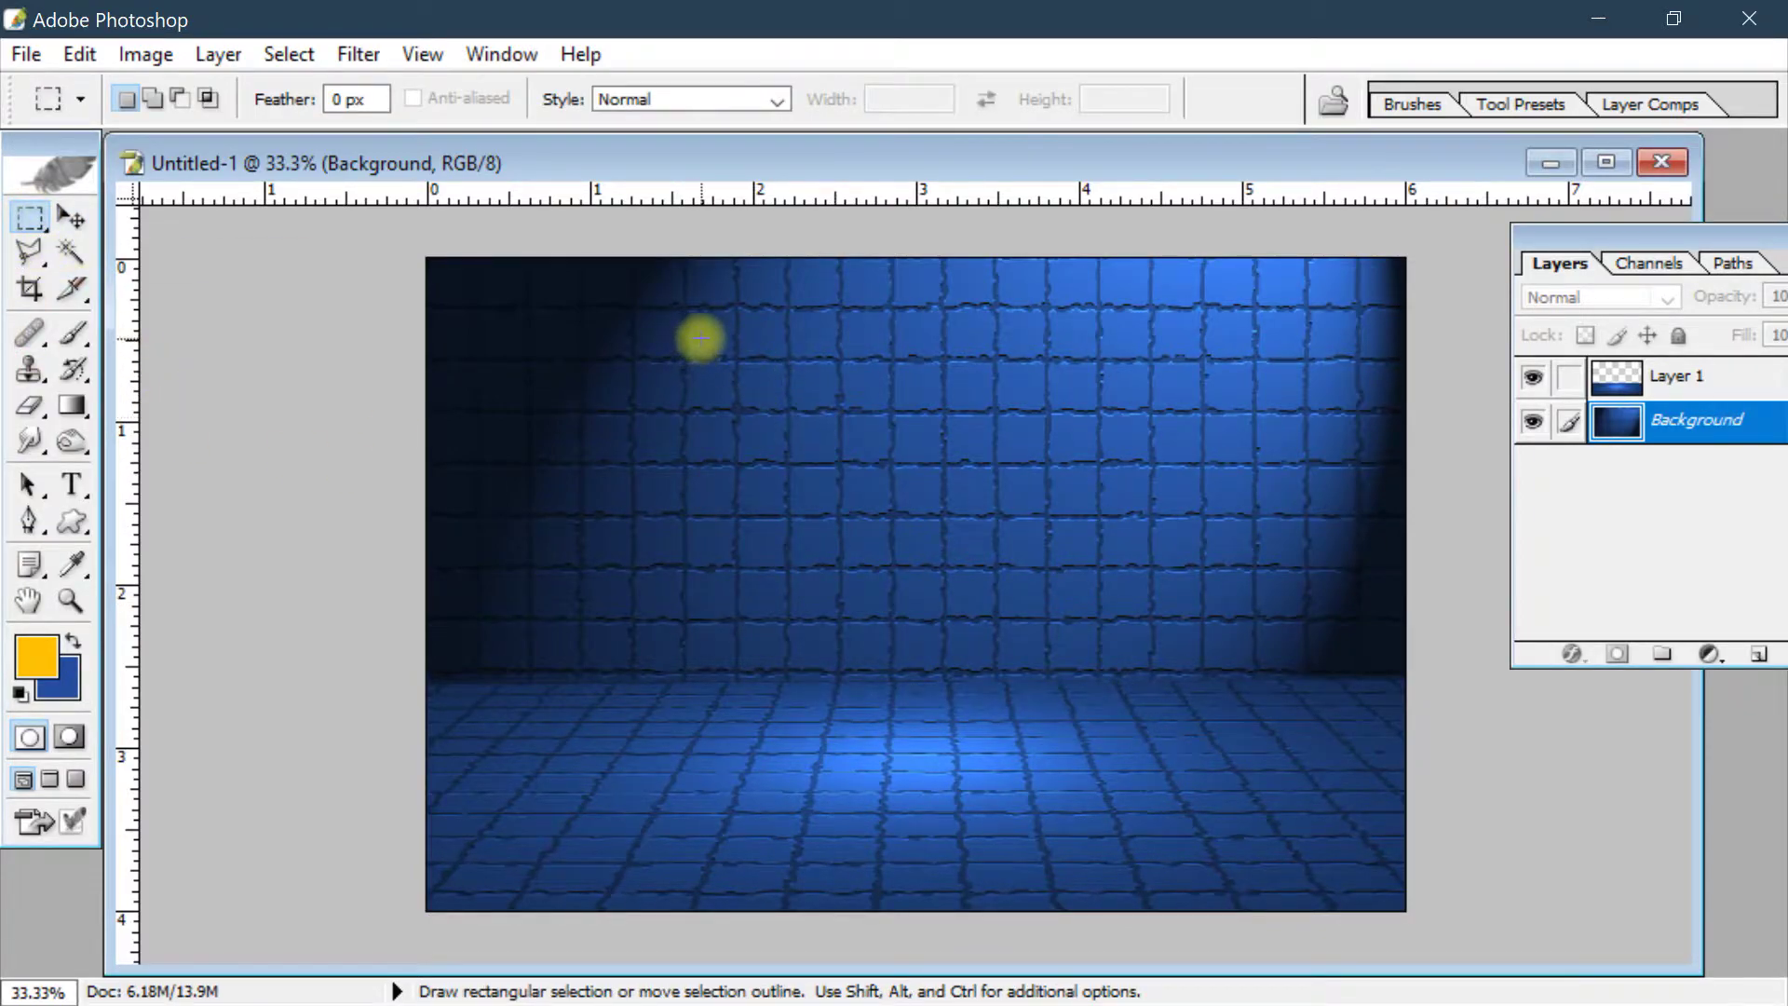
{"action": "left_click_drag", "start_coordinate": [710, 335], "coordinate": [1120, 616]}
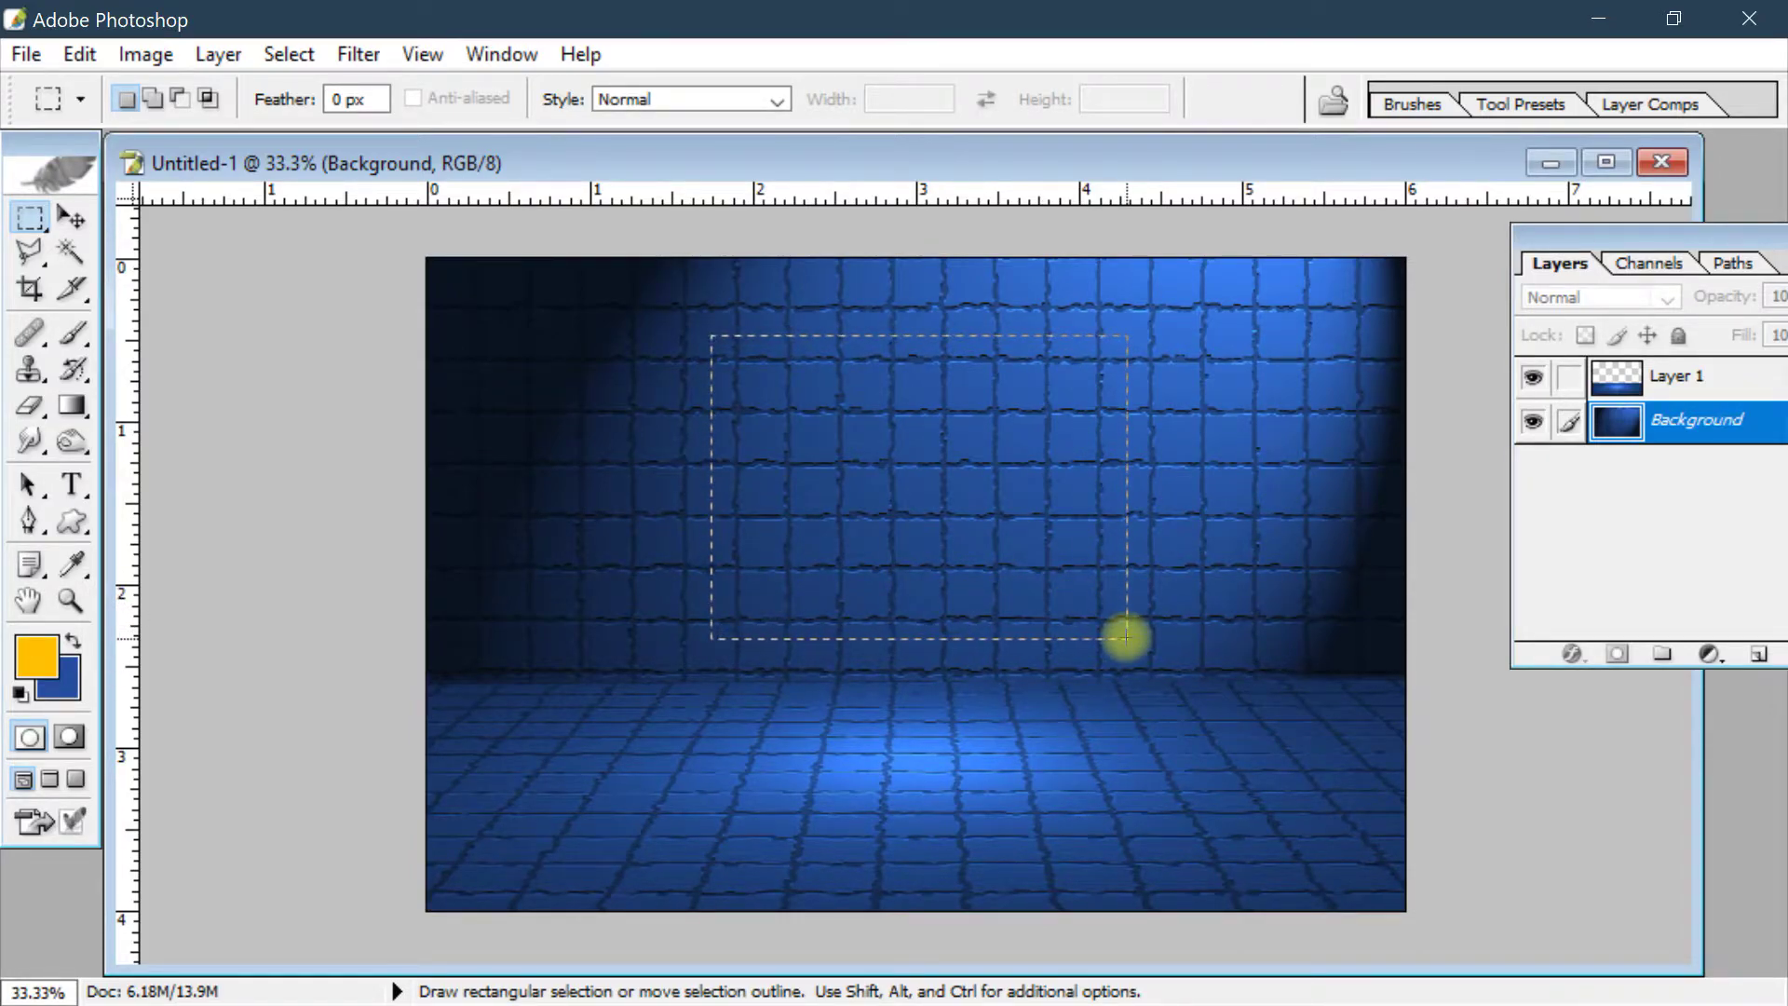
{"action": "left_click_drag", "start_coordinate": [1127, 639], "coordinate": [1129, 639]}
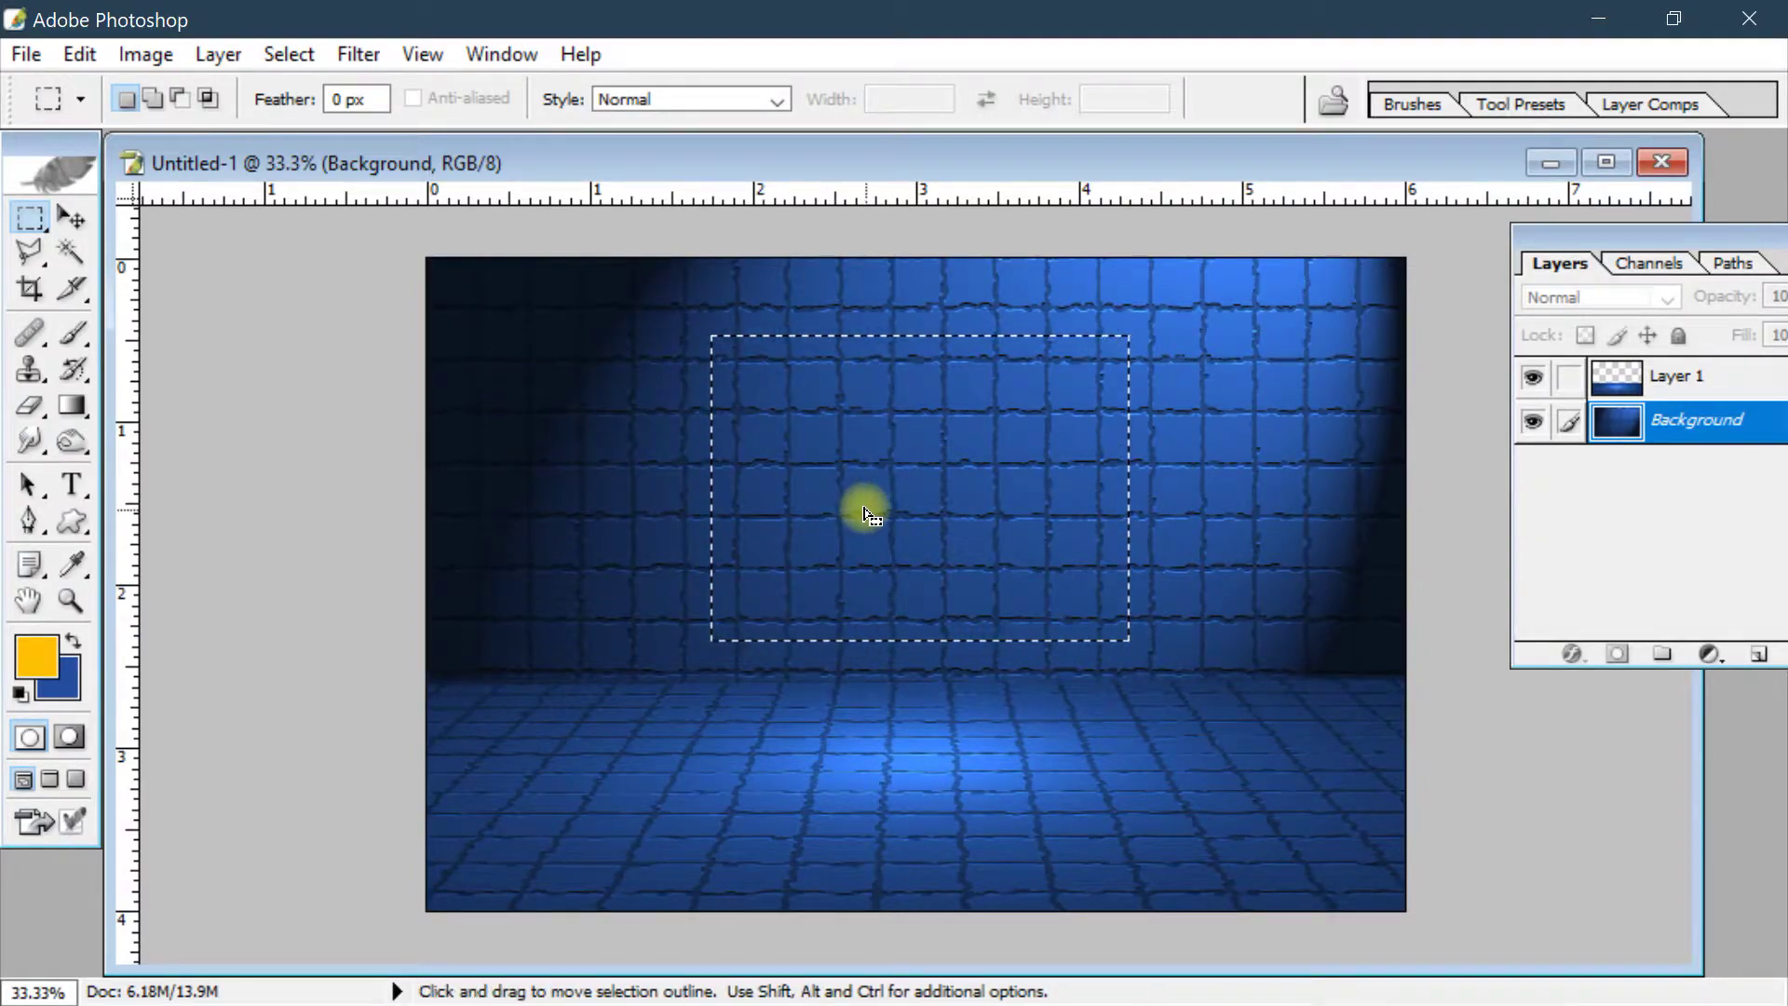
Try to turn the rectangular wall selection into a border selection and undo it
{"action": "left_click", "coordinate": [289, 54]}
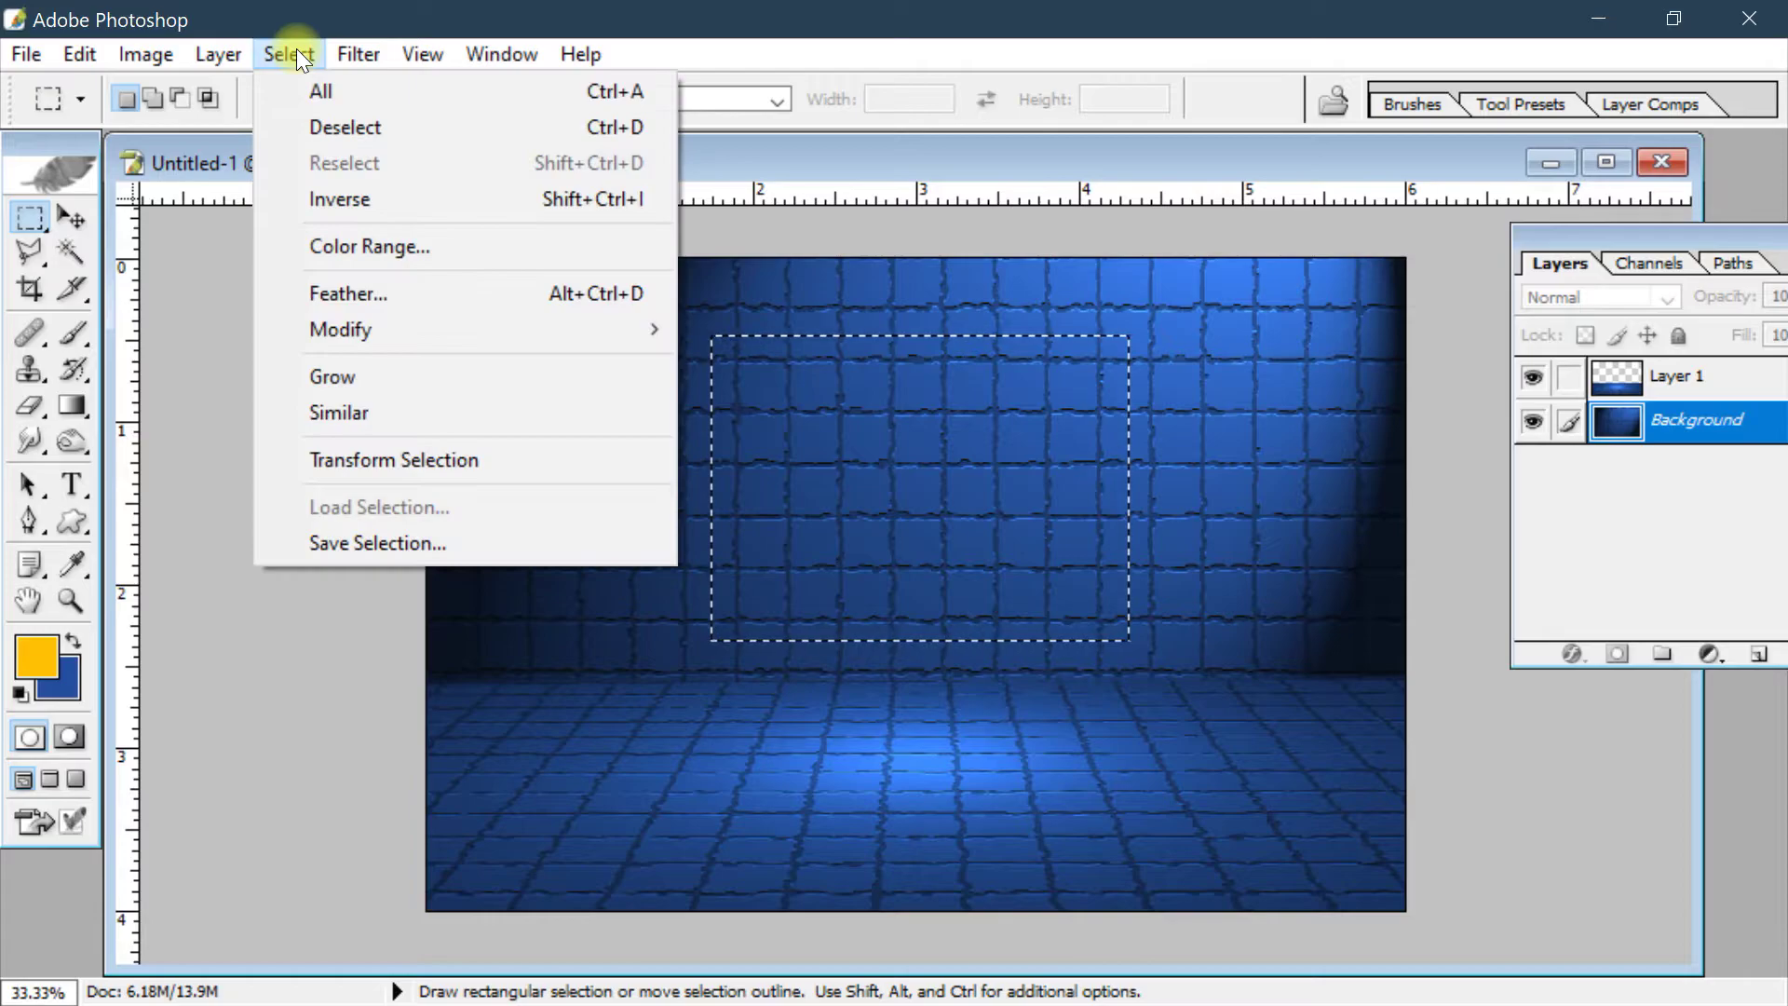
{"action": "mouse_move", "coordinate": [404, 328]}
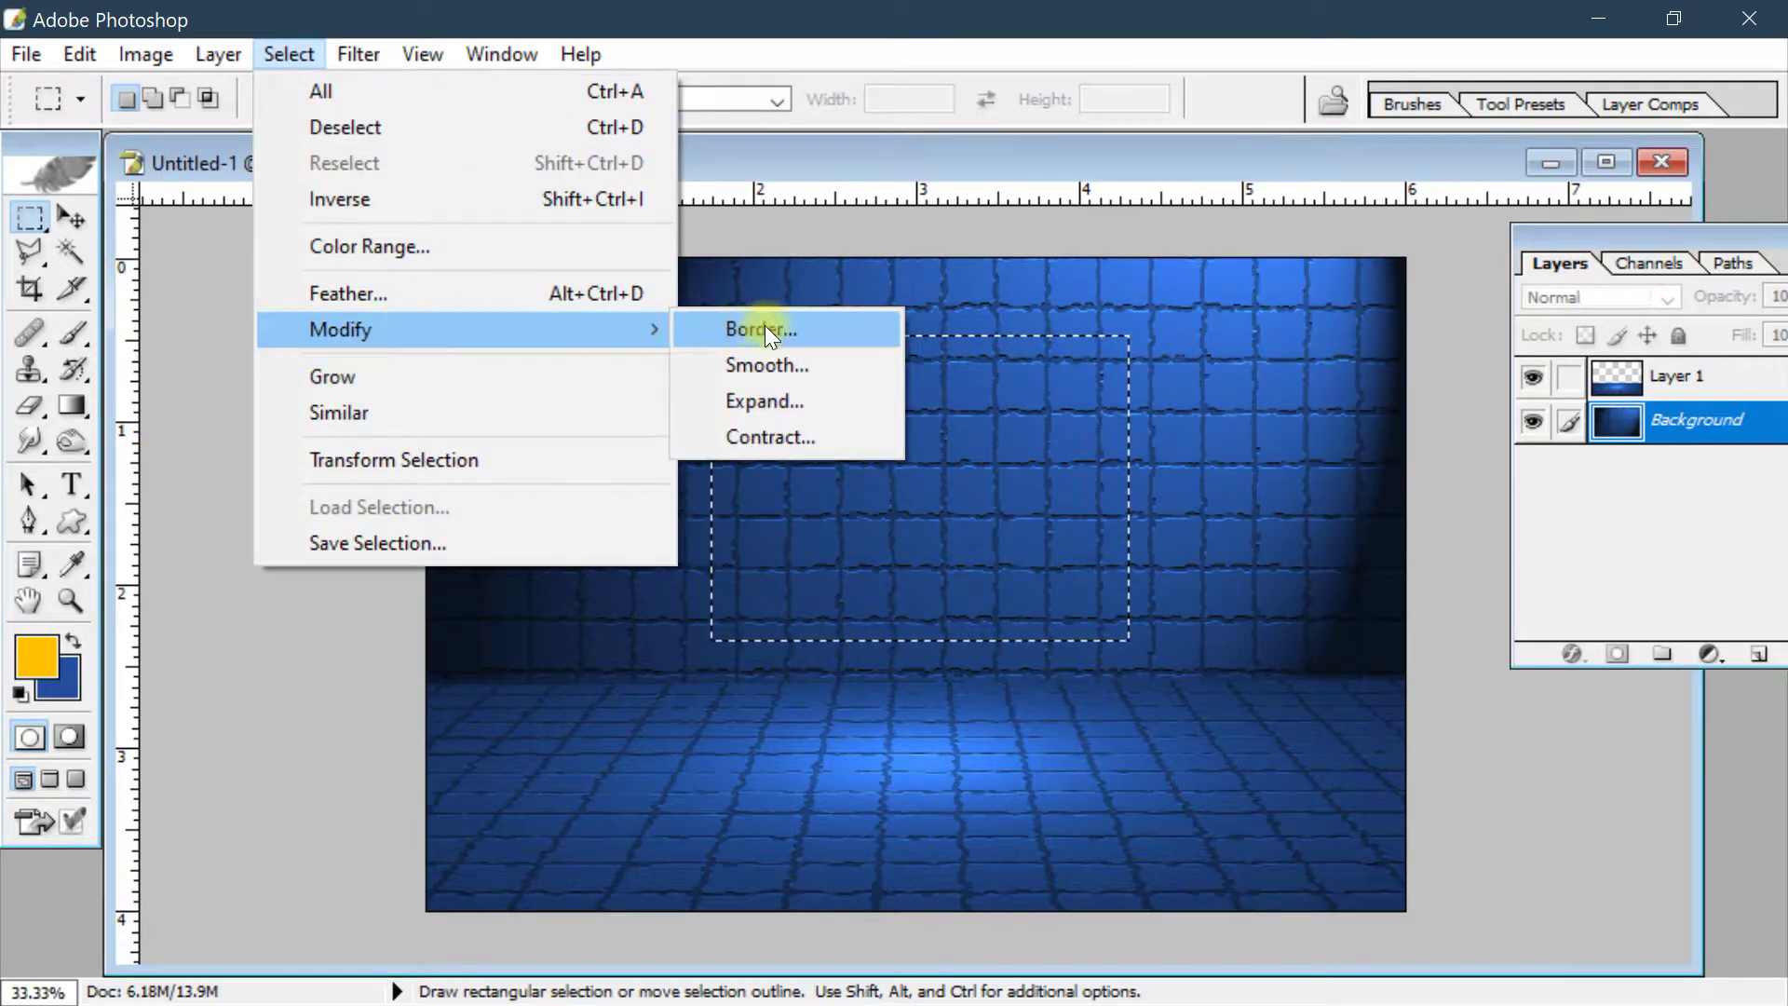
{"action": "left_click", "coordinate": [764, 328]}
{"action": "left_click", "coordinate": [993, 478]}
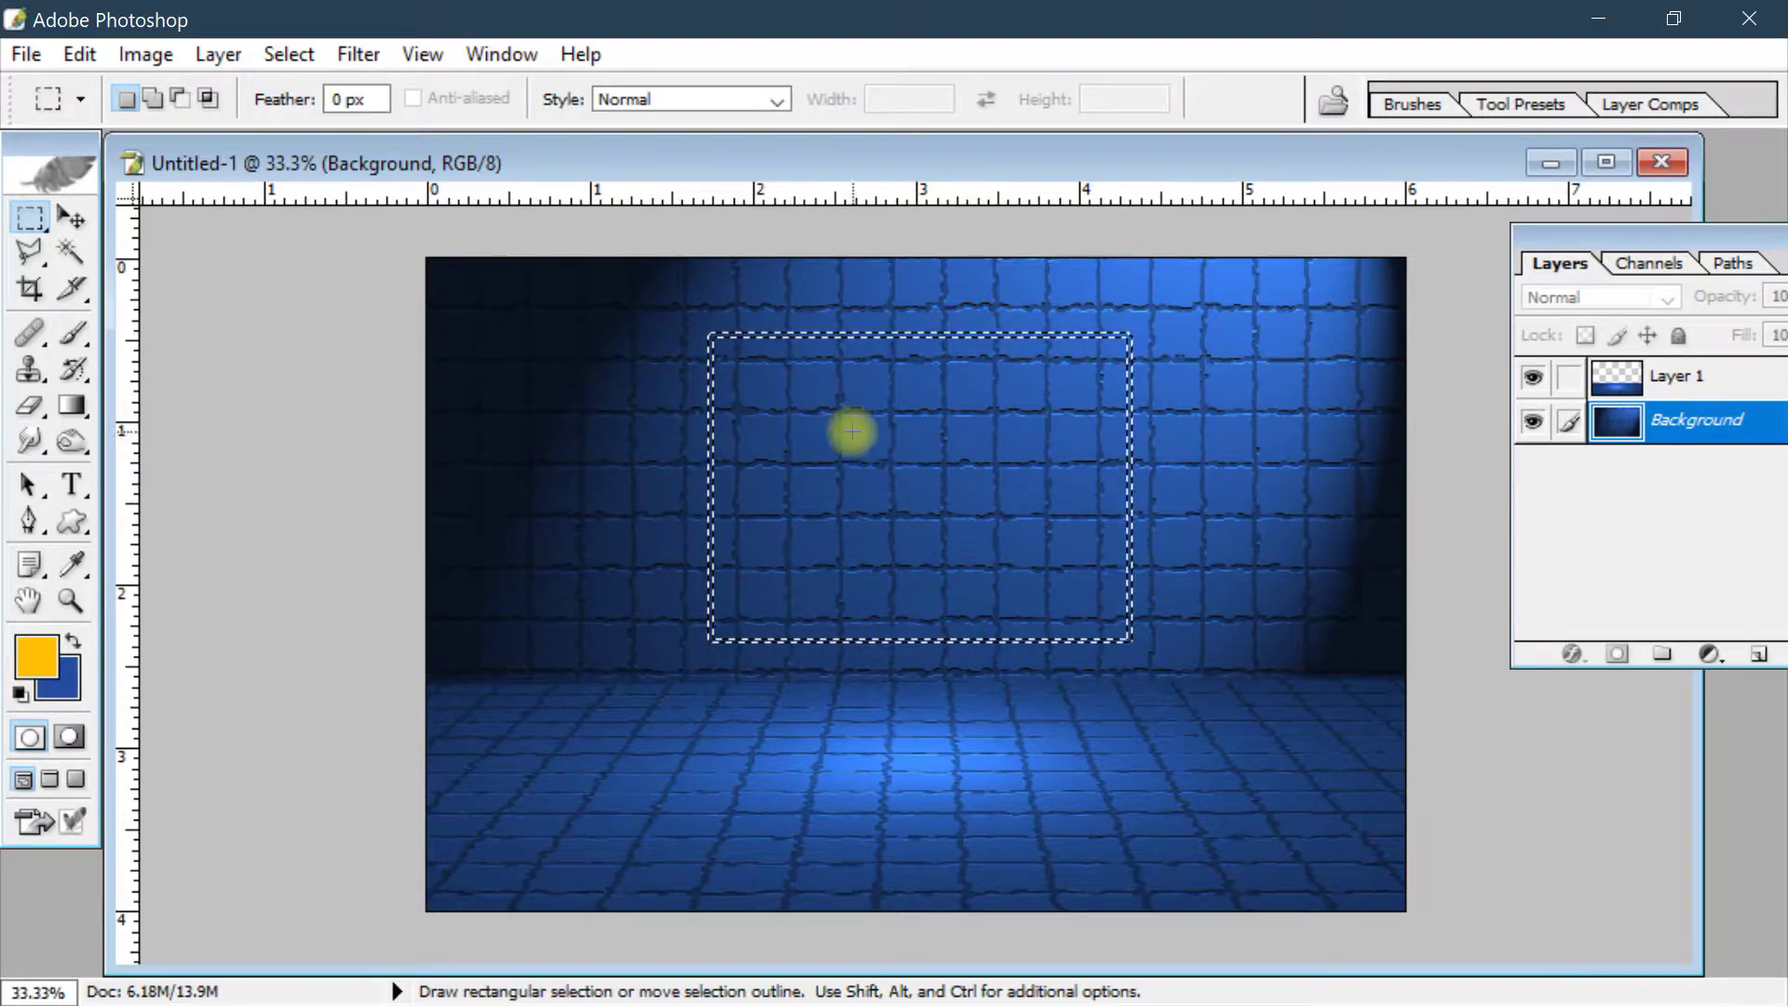
{"action": "key", "text": "ctrl+z"}
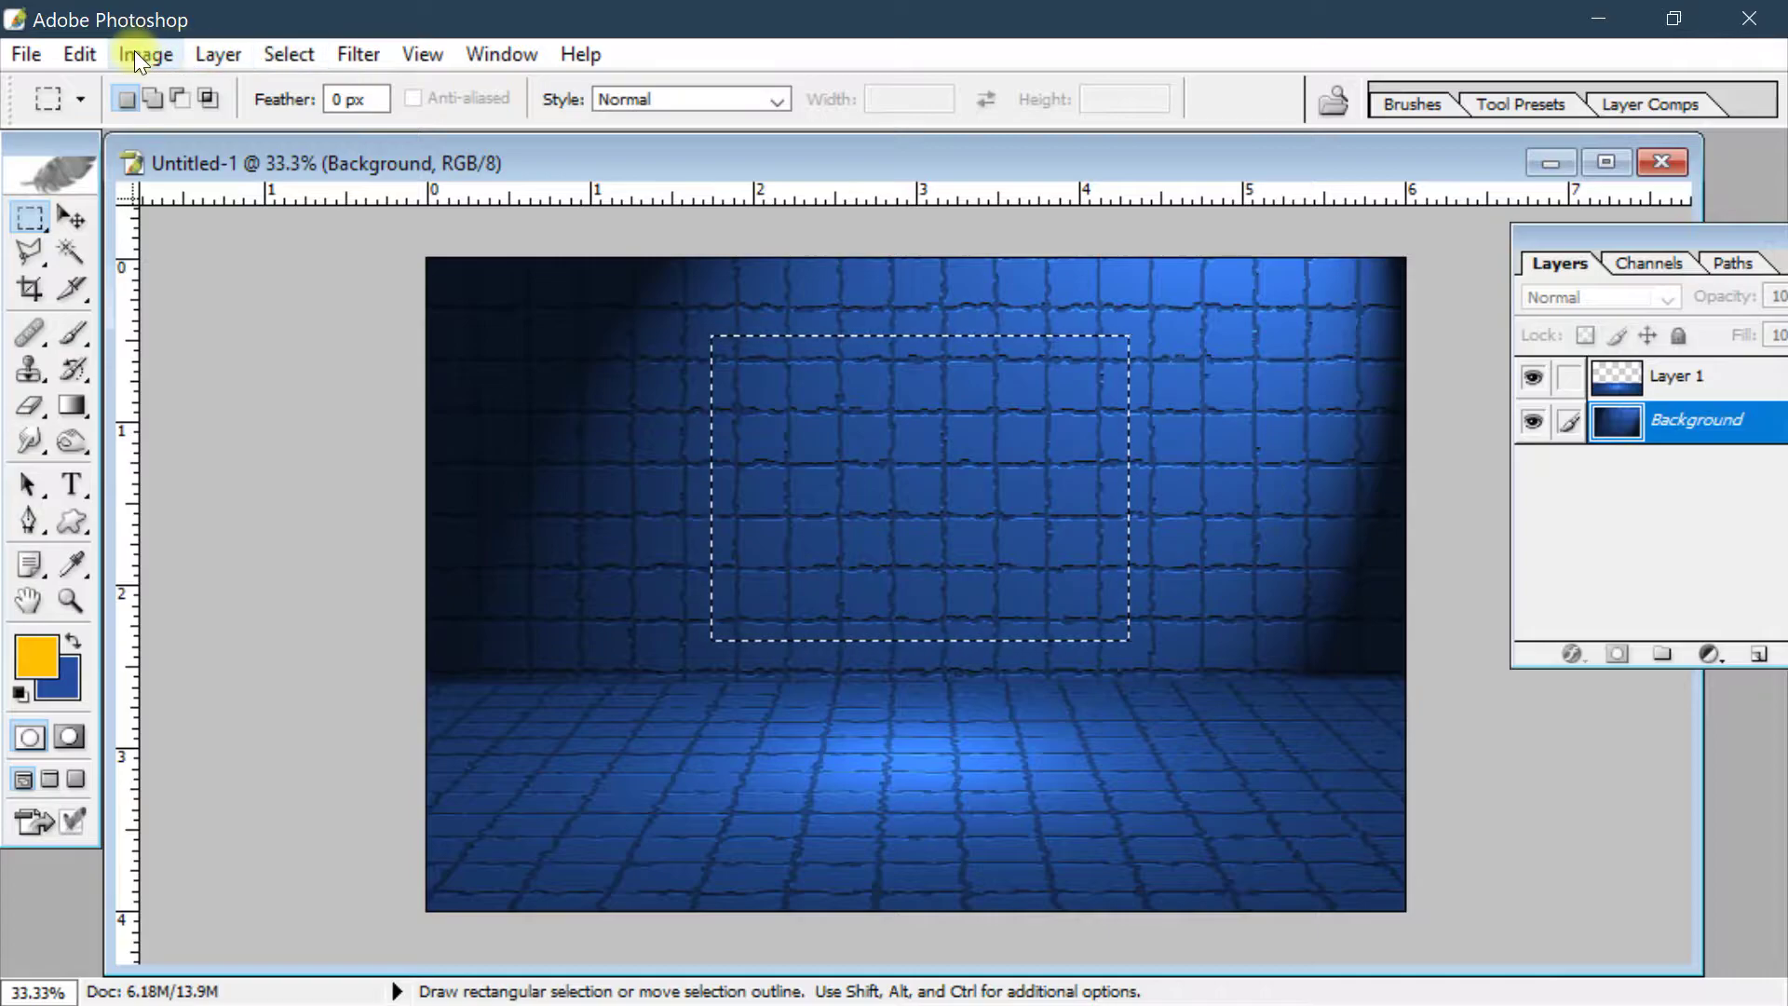
Stroke the rectangular selection on the wall with a 20 px yellow (FFC000) line, Inside location, Normal mode and 100% opacity
{"action": "left_click", "coordinate": [78, 54]}
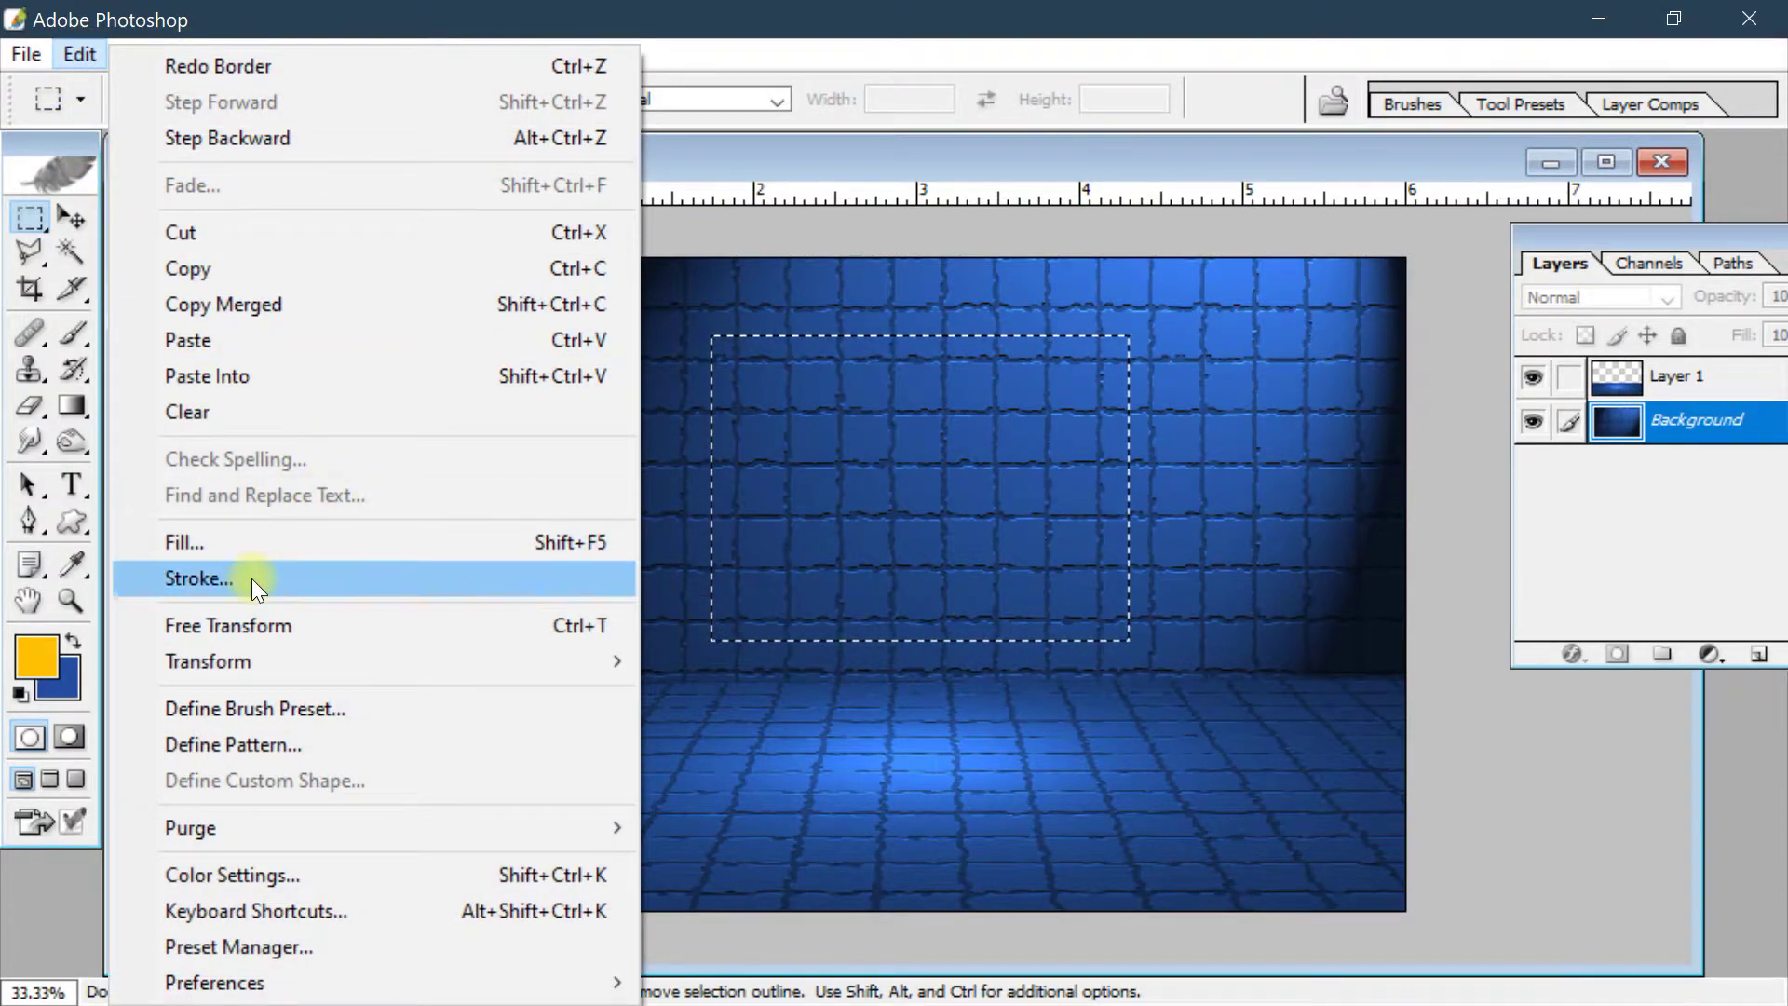
{"action": "left_click", "coordinate": [252, 579]}
{"action": "left_click_drag", "start_coordinate": [1304, 99], "coordinate": [763, 131]}
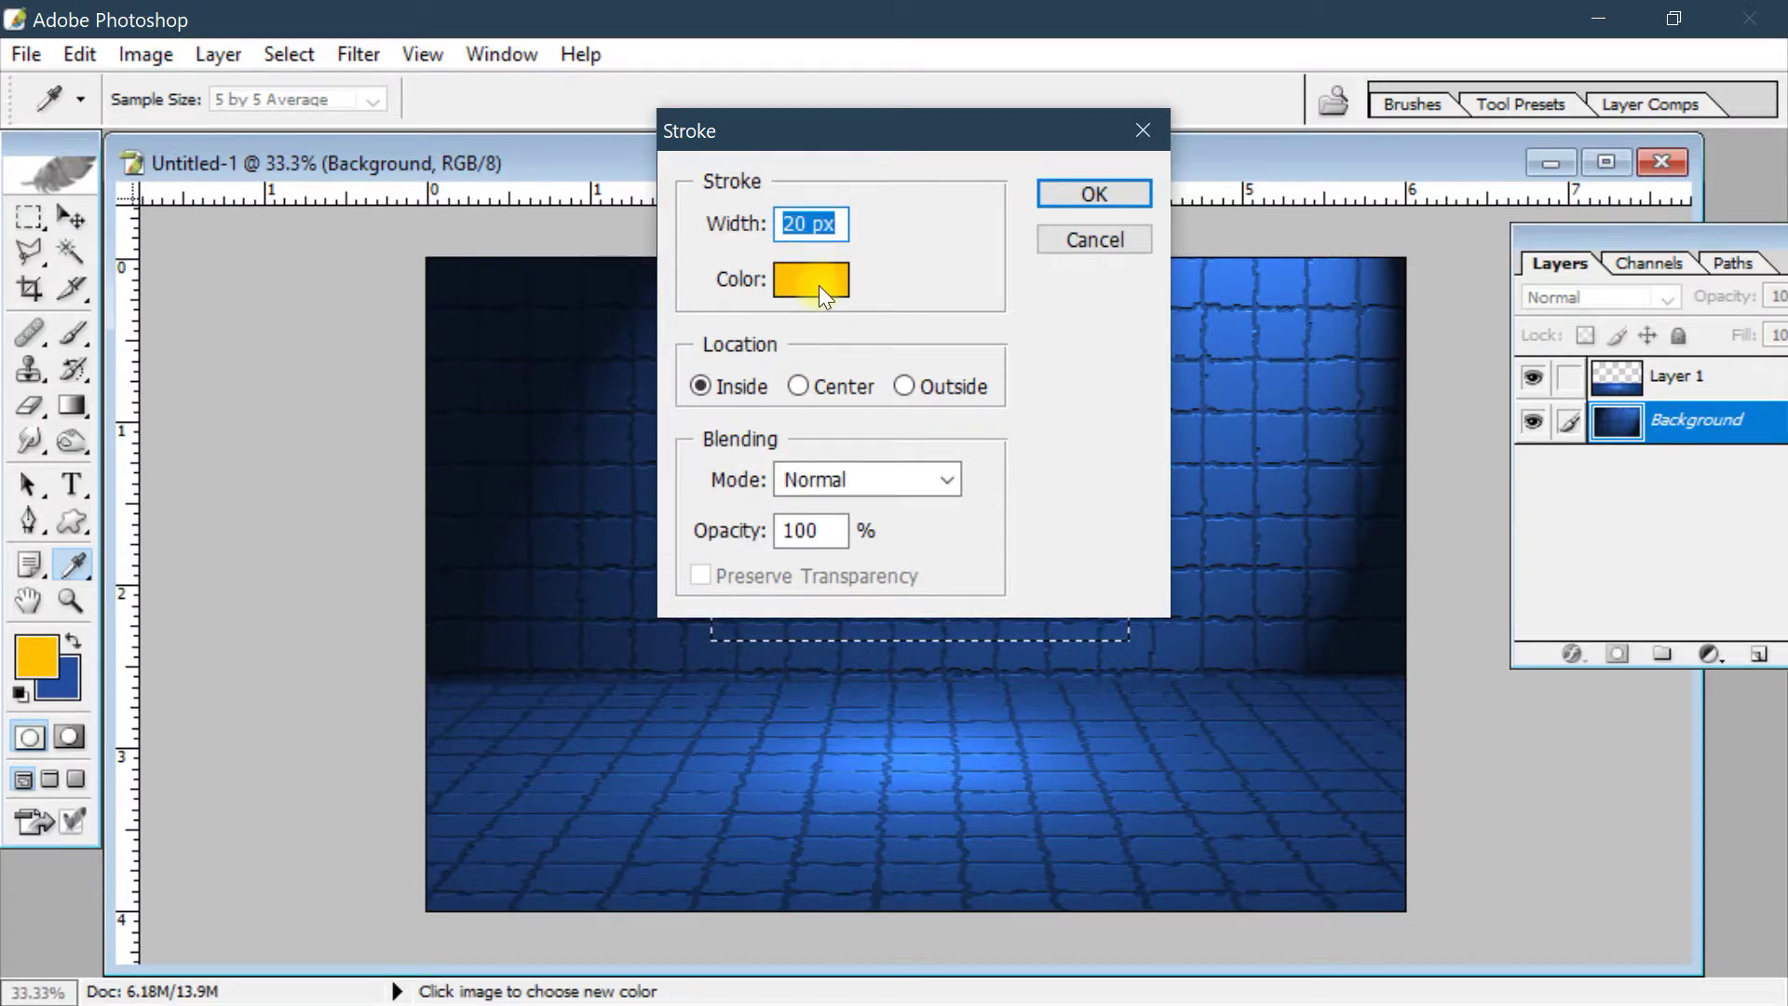
{"action": "left_click", "coordinate": [819, 285]}
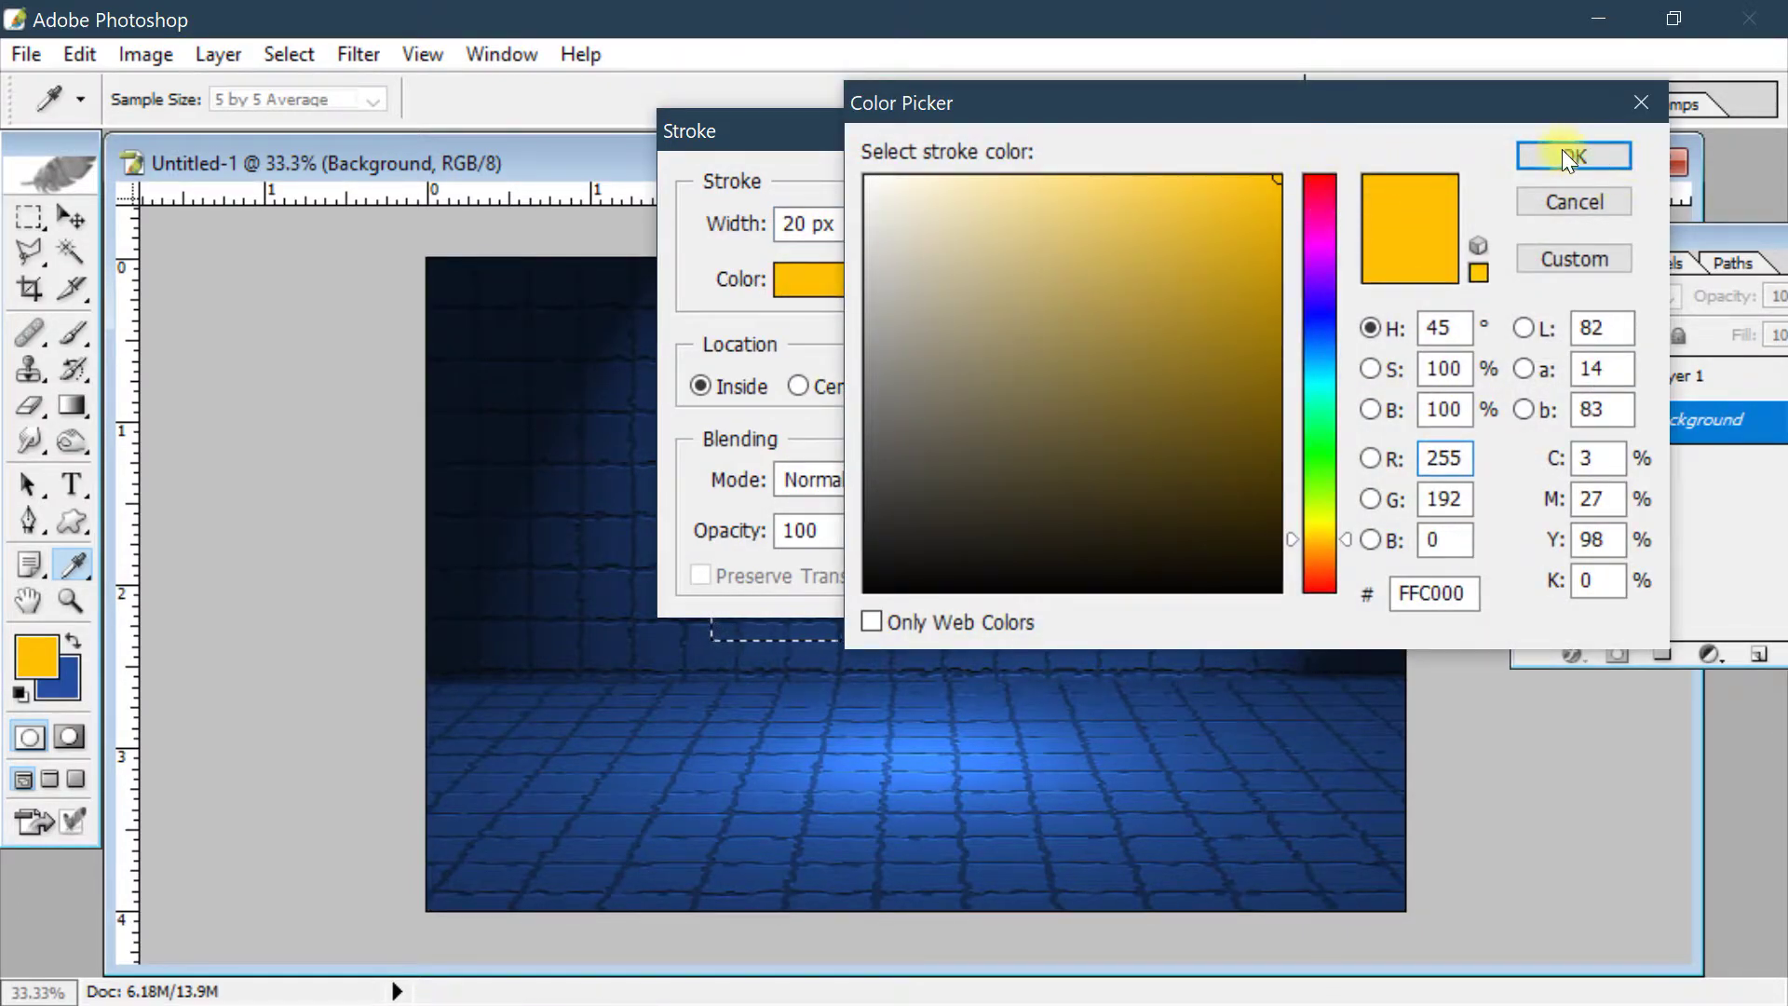
{"action": "left_click", "coordinate": [1565, 156]}
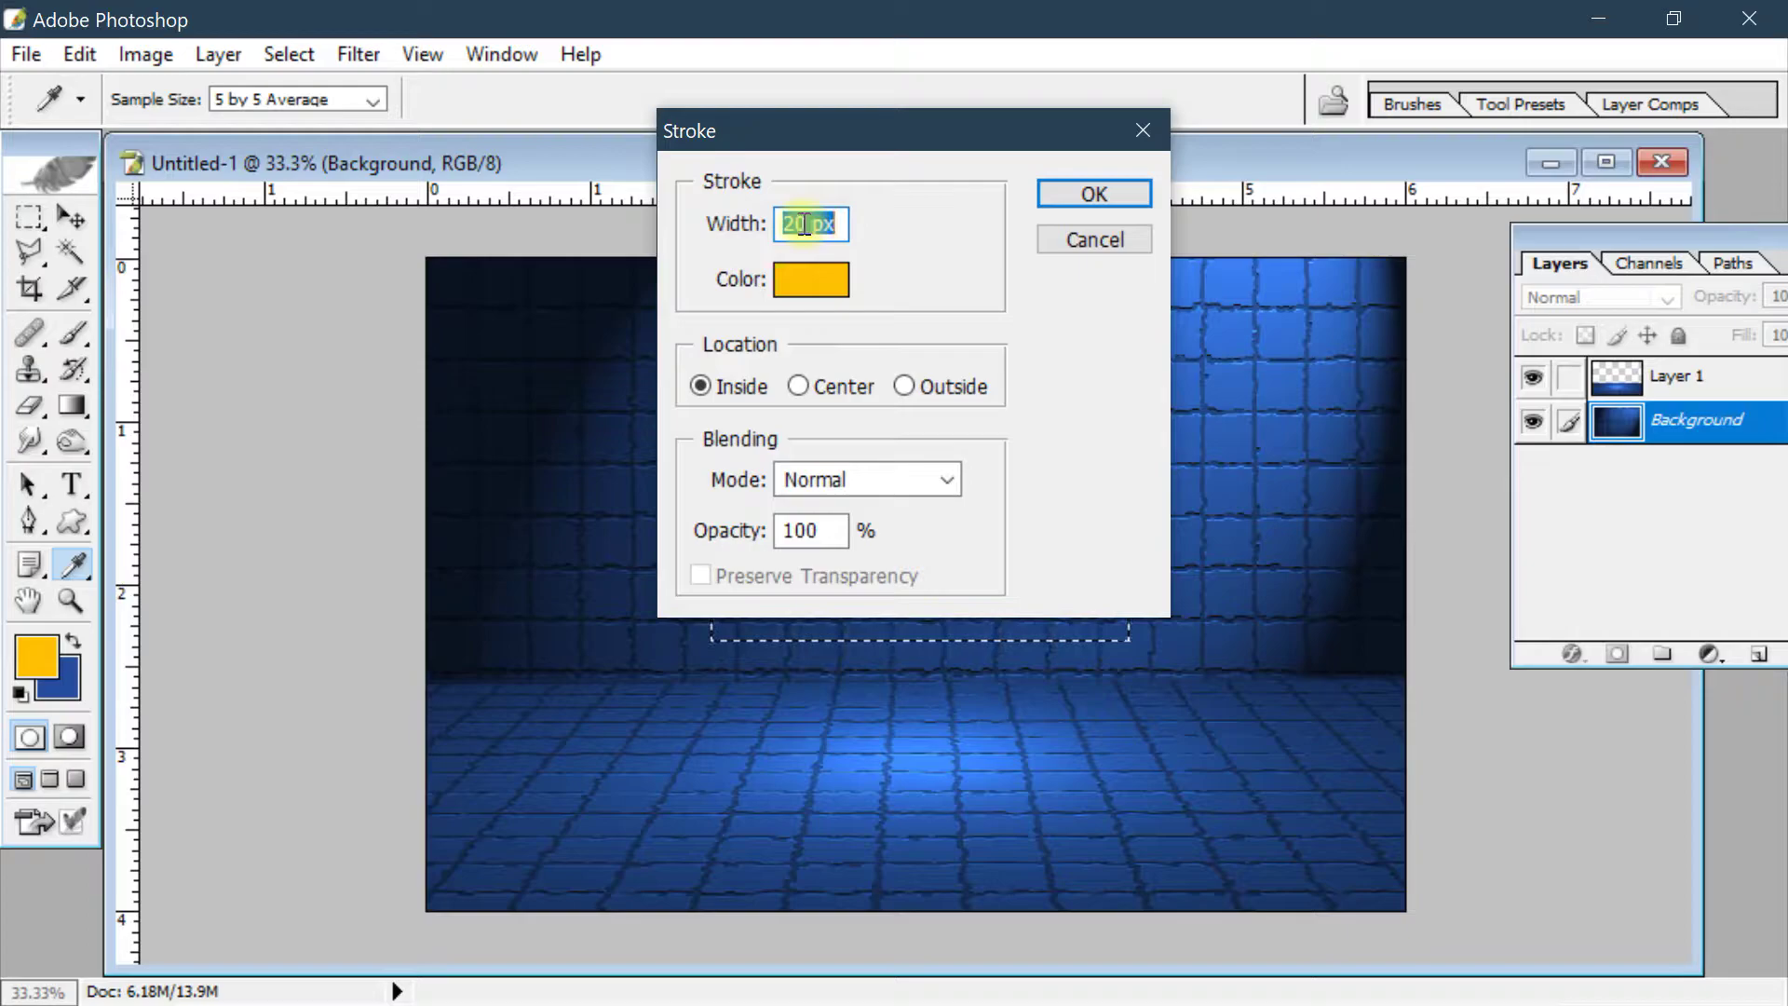
{"action": "left_click_drag", "start_coordinate": [813, 133], "coordinate": [565, 63]}
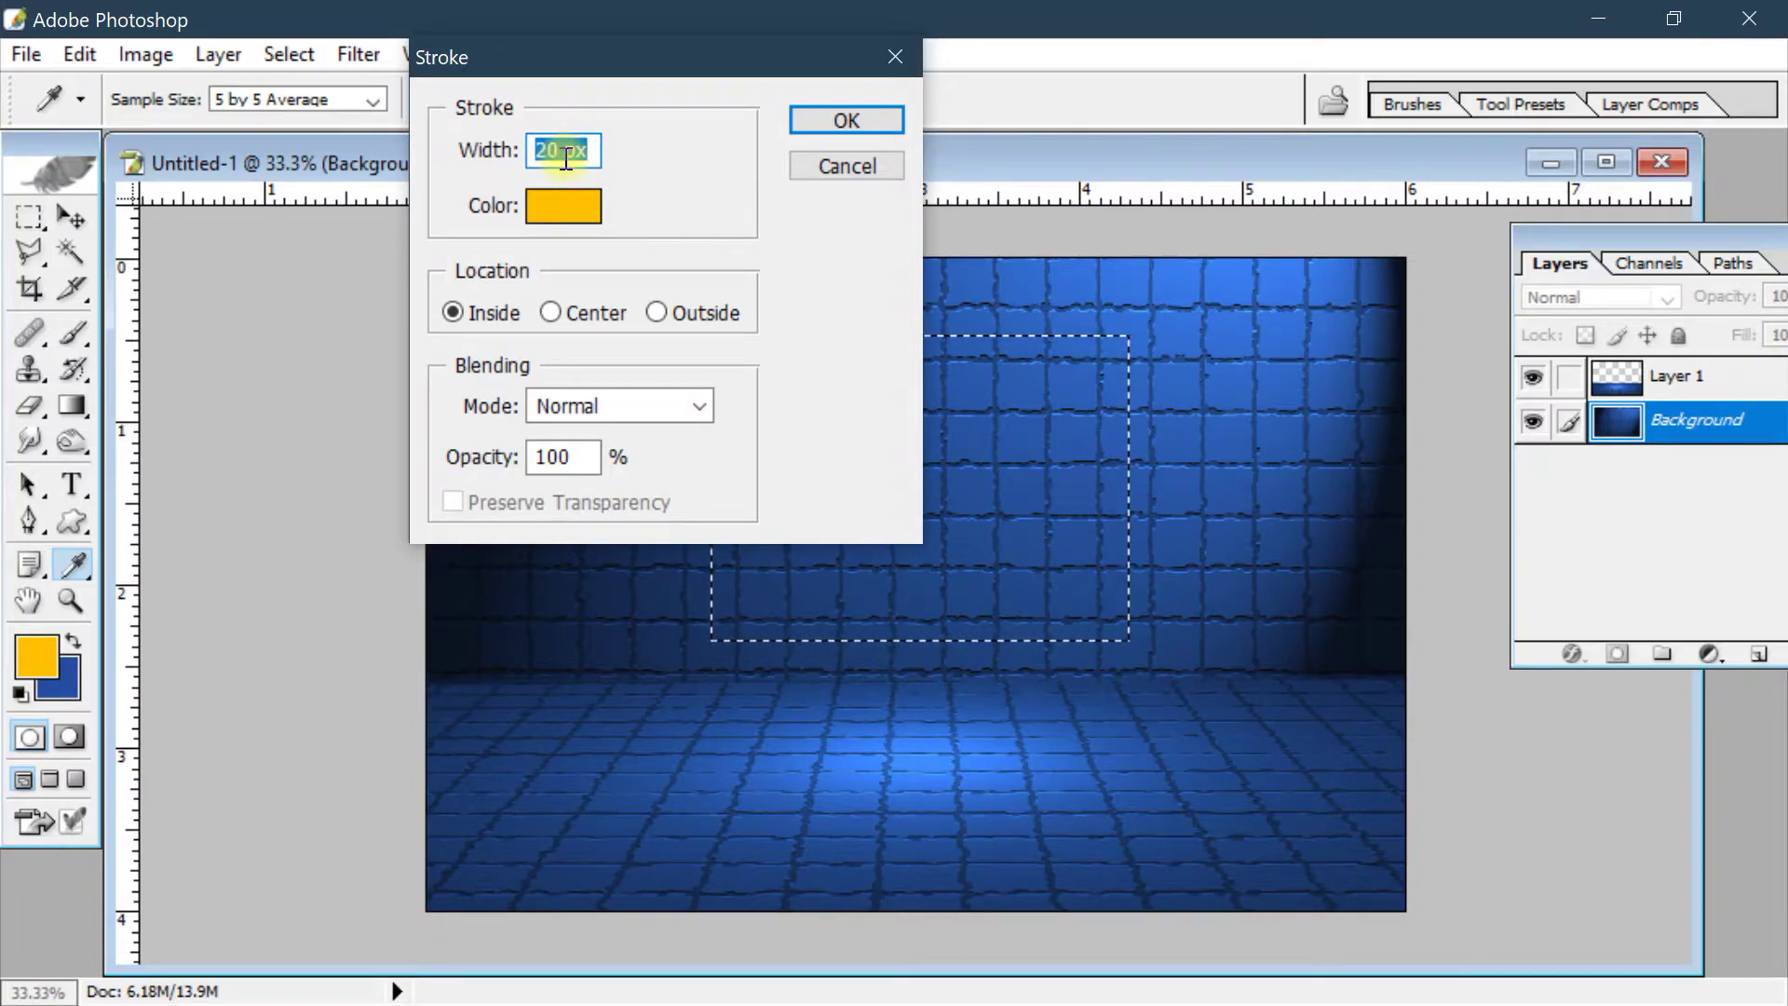
{"action": "left_click", "coordinate": [484, 316]}
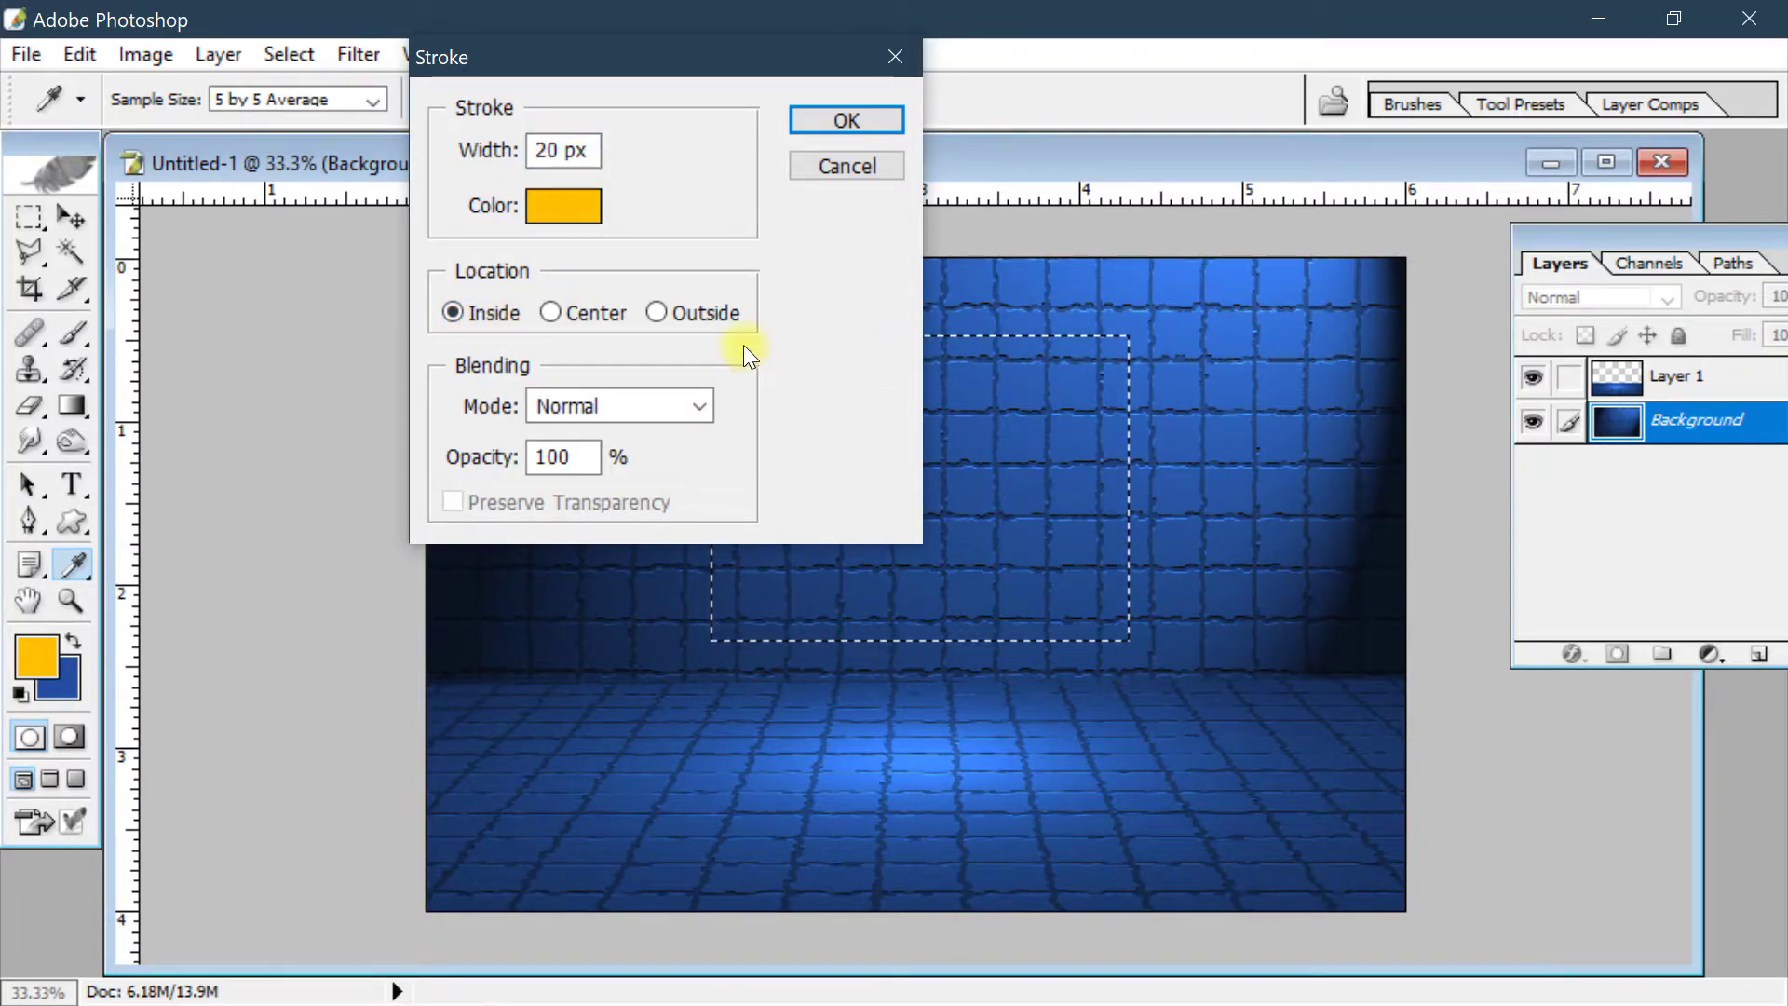
{"action": "left_click", "coordinate": [818, 120]}
{"action": "key", "text": "m"}
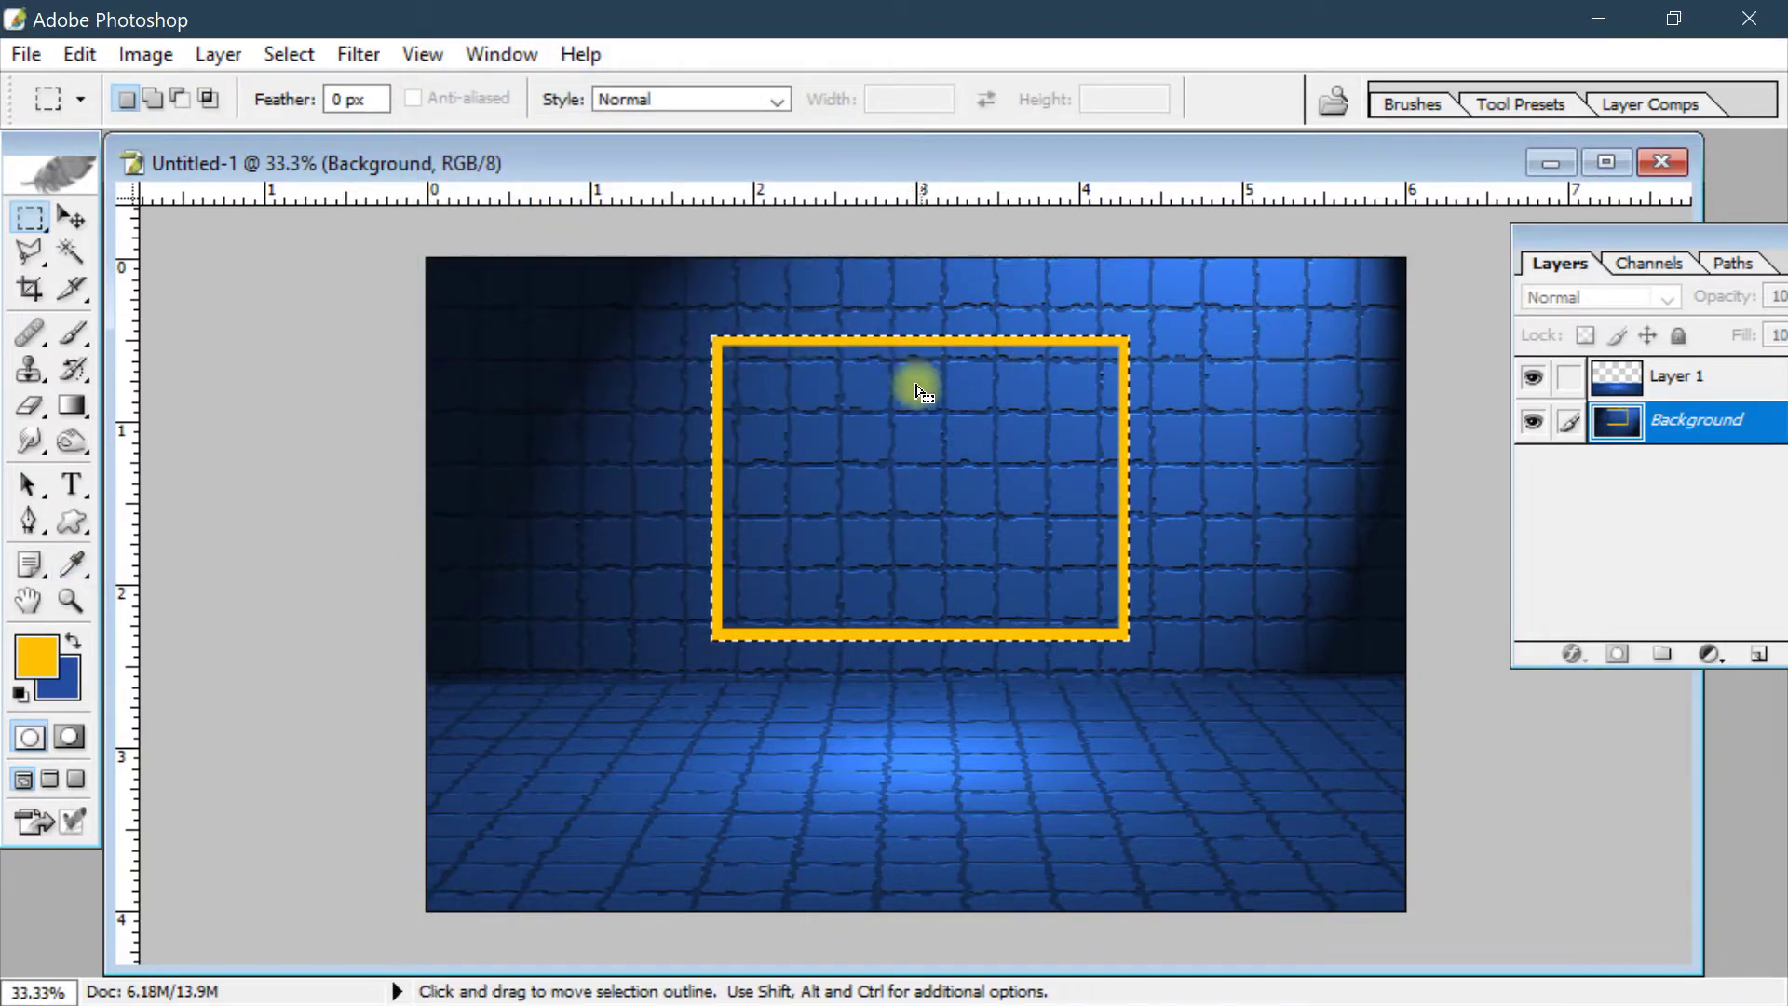
Undo the deselection and the yellow stroke on the Background wall, bringing back the rectangular selection
{"action": "left_click", "coordinate": [913, 447]}
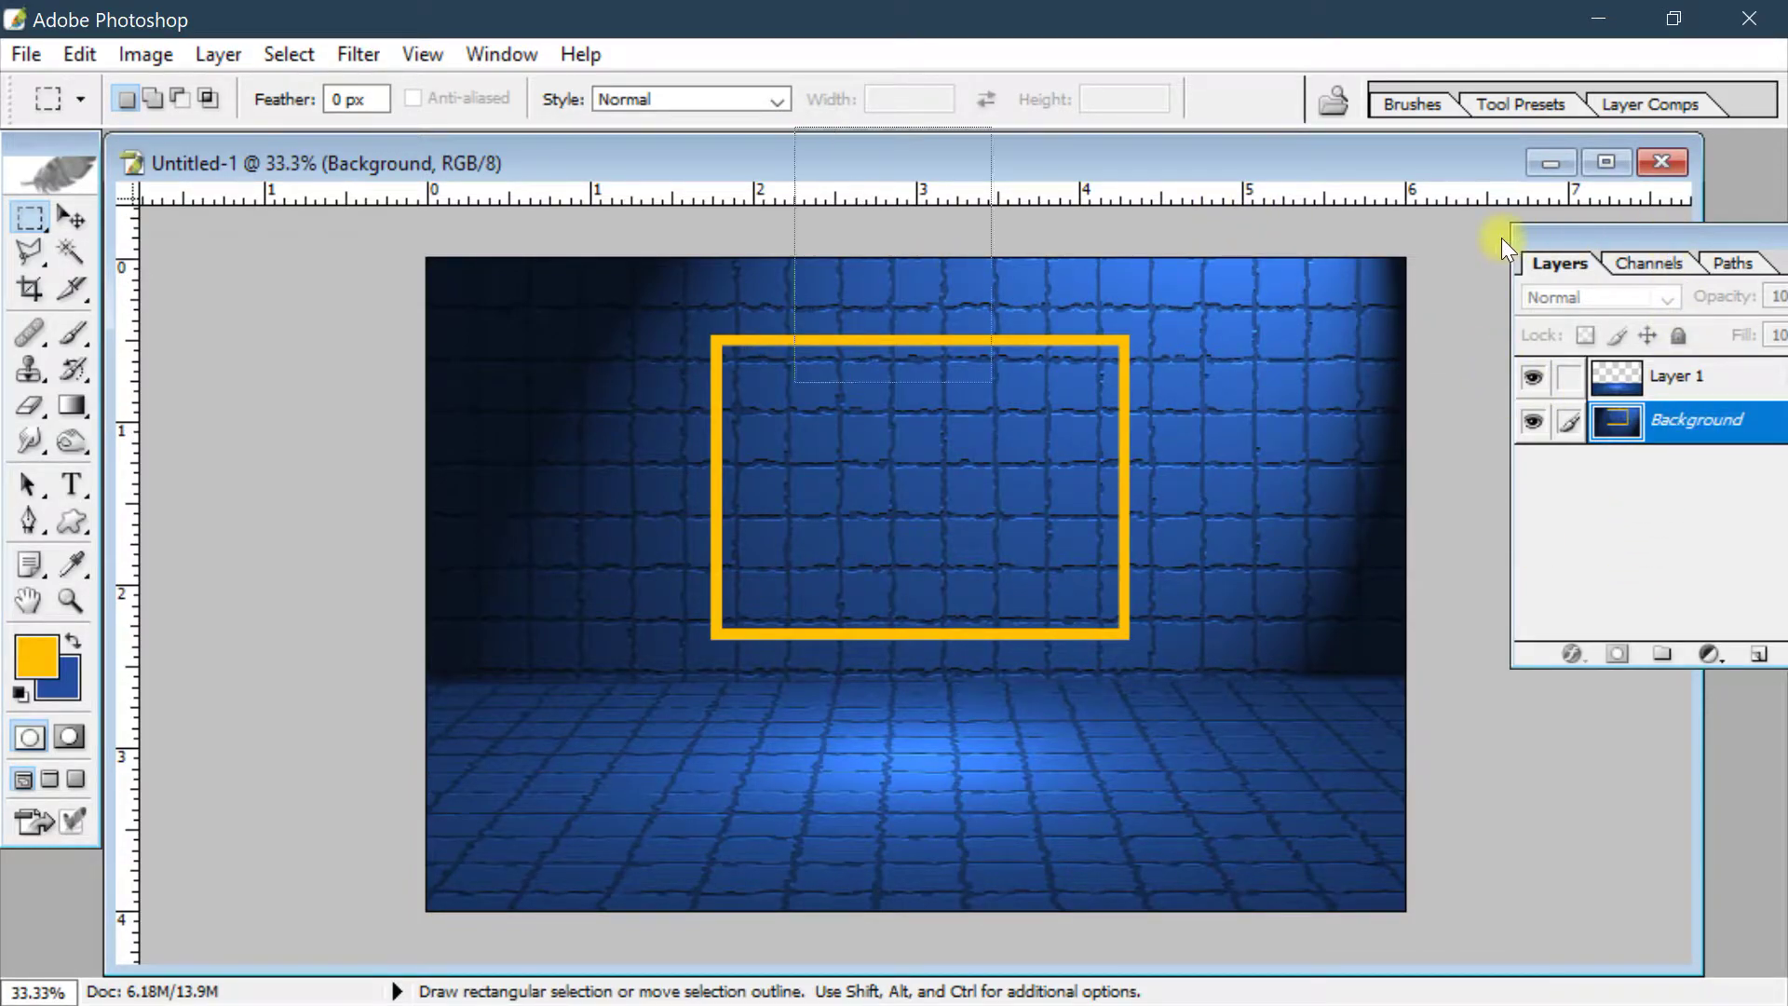
{"action": "left_click_drag", "start_coordinate": [1503, 239], "coordinate": [1336, 239]}
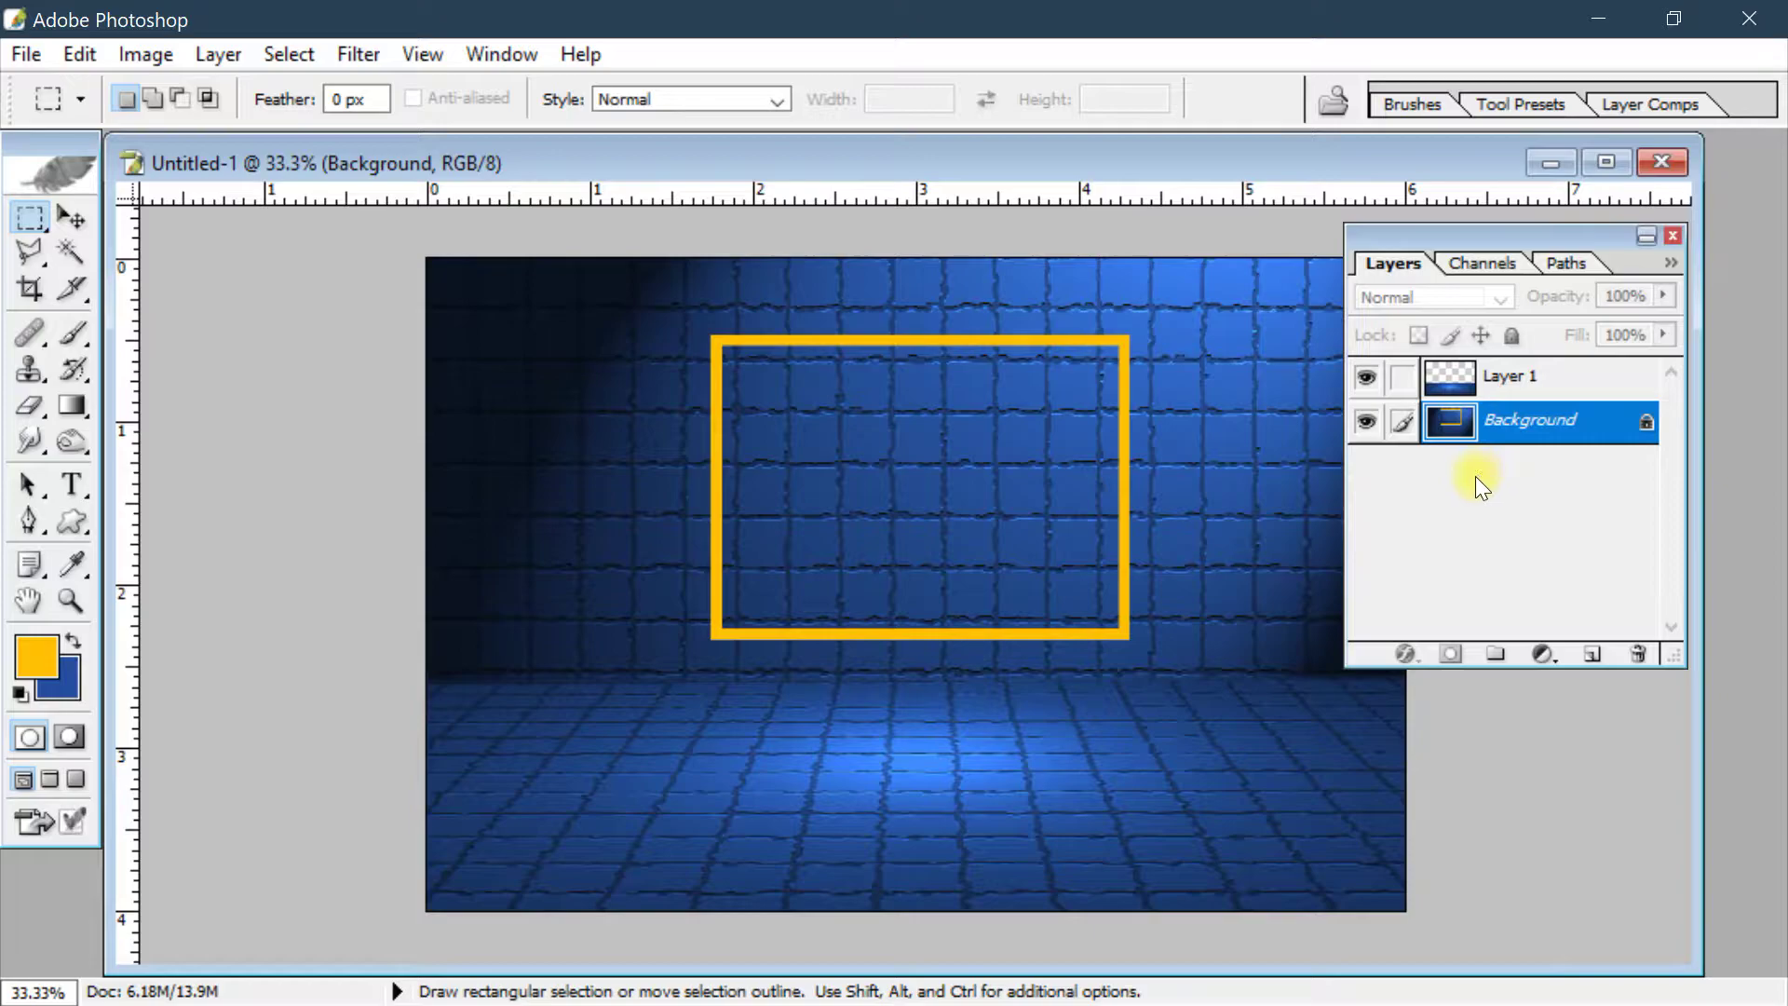
{"action": "key", "text": "ctrl"}
{"action": "key", "text": "ctrl+alt+z"}
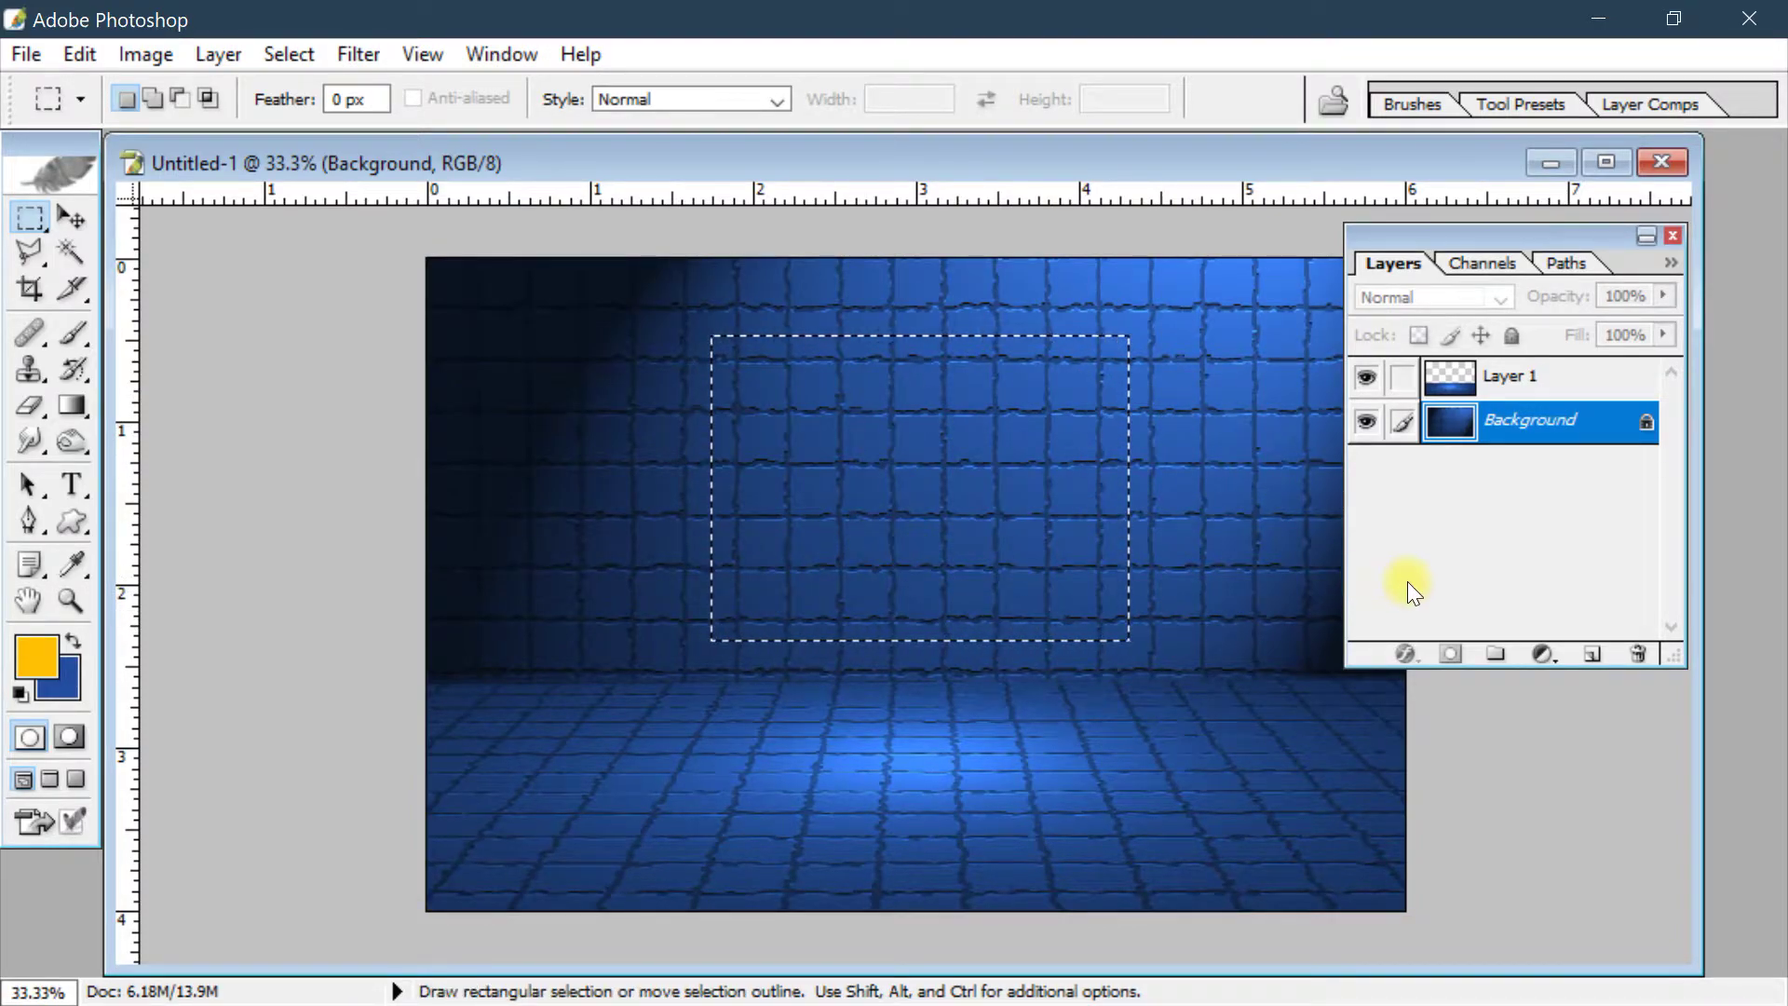
Stroke the rectangular selection with 20 px yellow, Inside location, on a new layer above the Background and deselect it
{"action": "left_click", "coordinate": [1593, 658]}
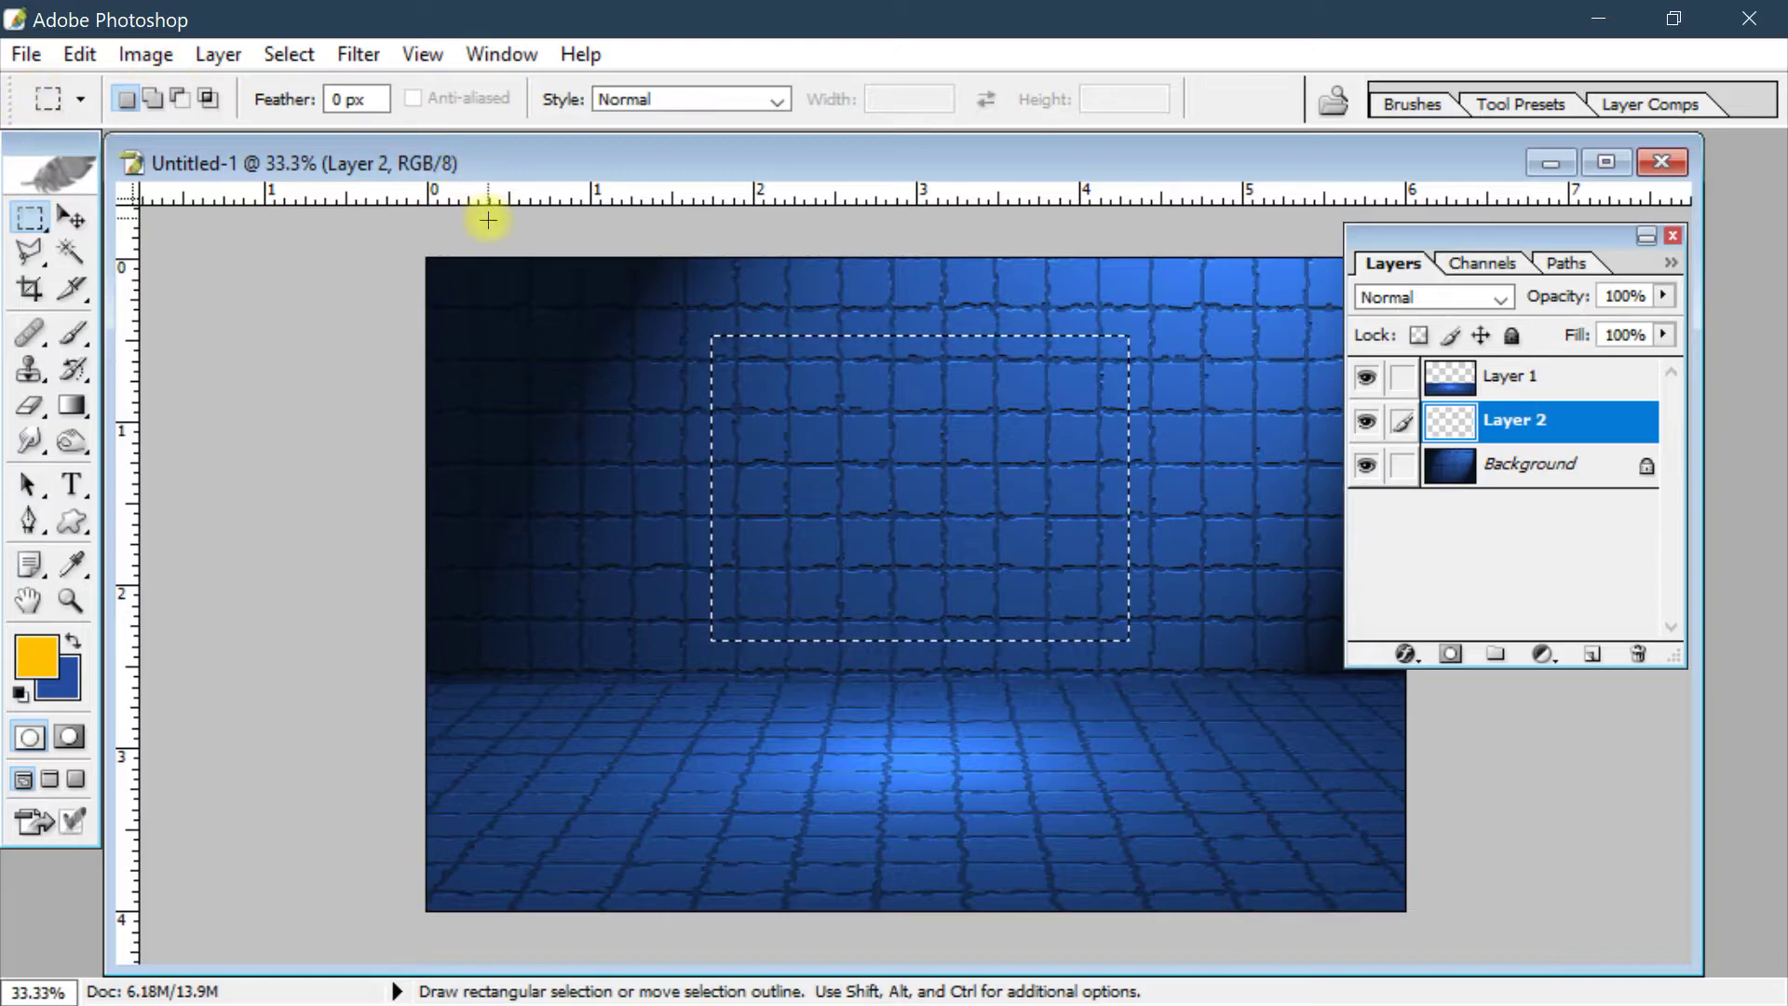
{"action": "left_click", "coordinate": [86, 53]}
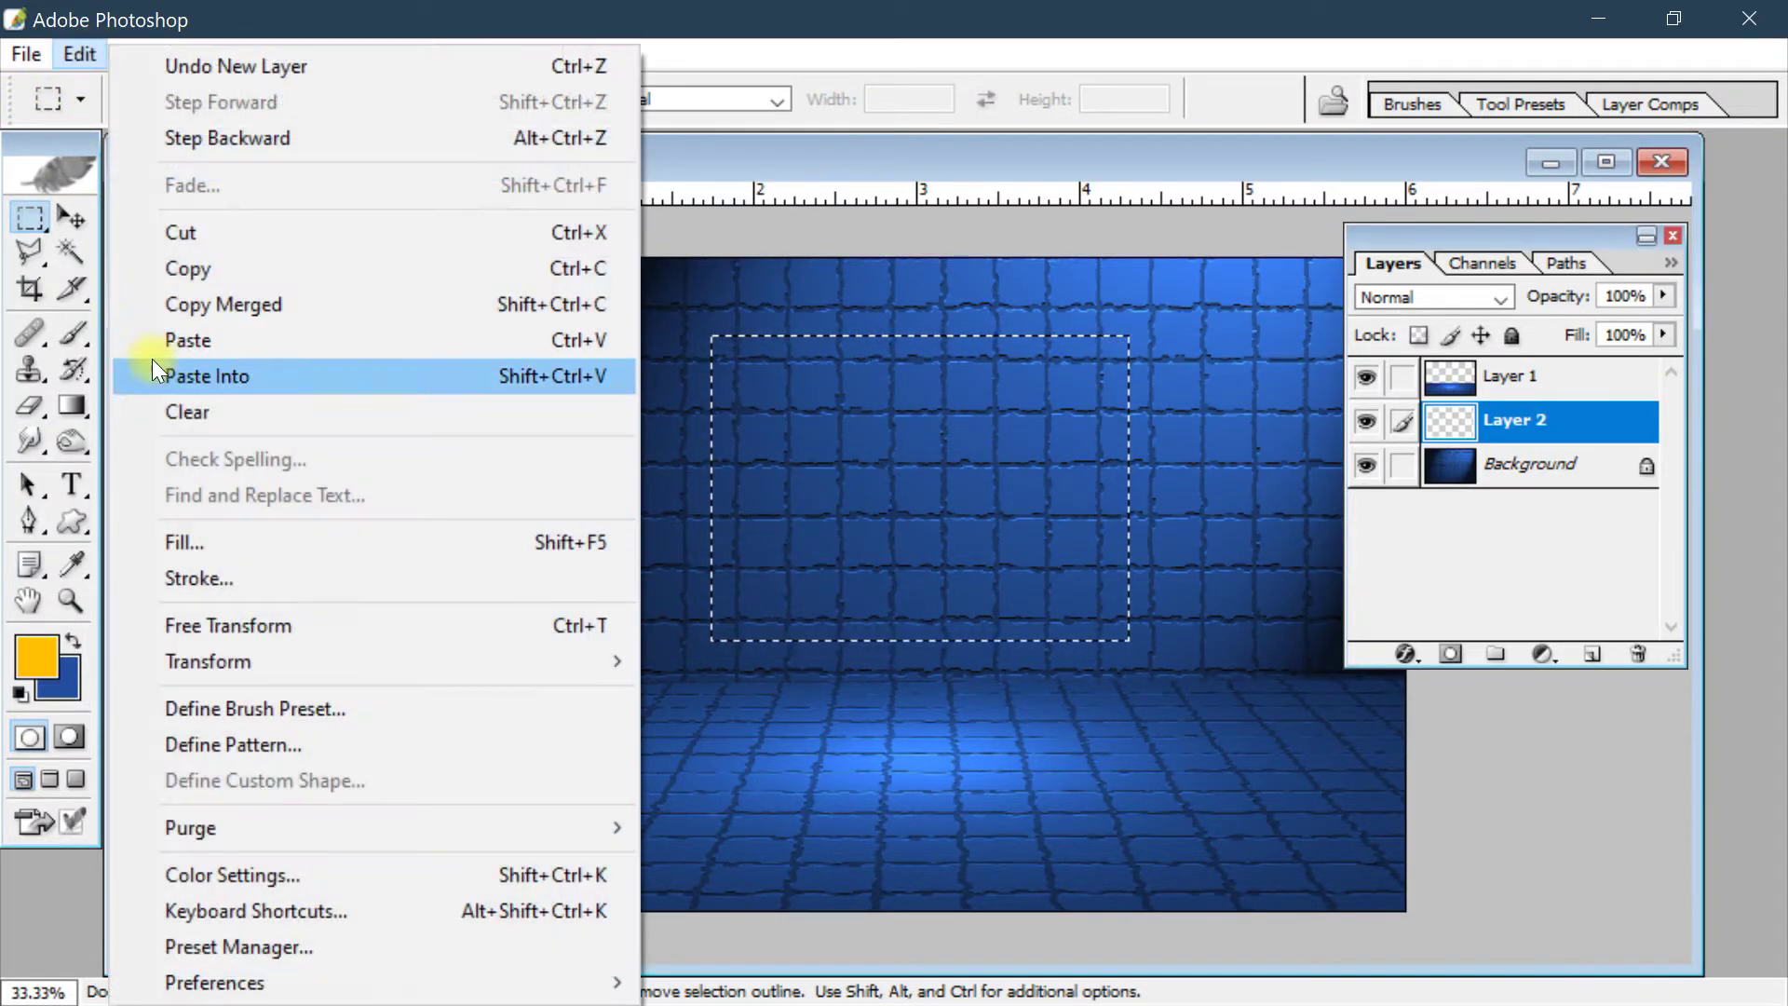
{"action": "left_click", "coordinate": [253, 578]}
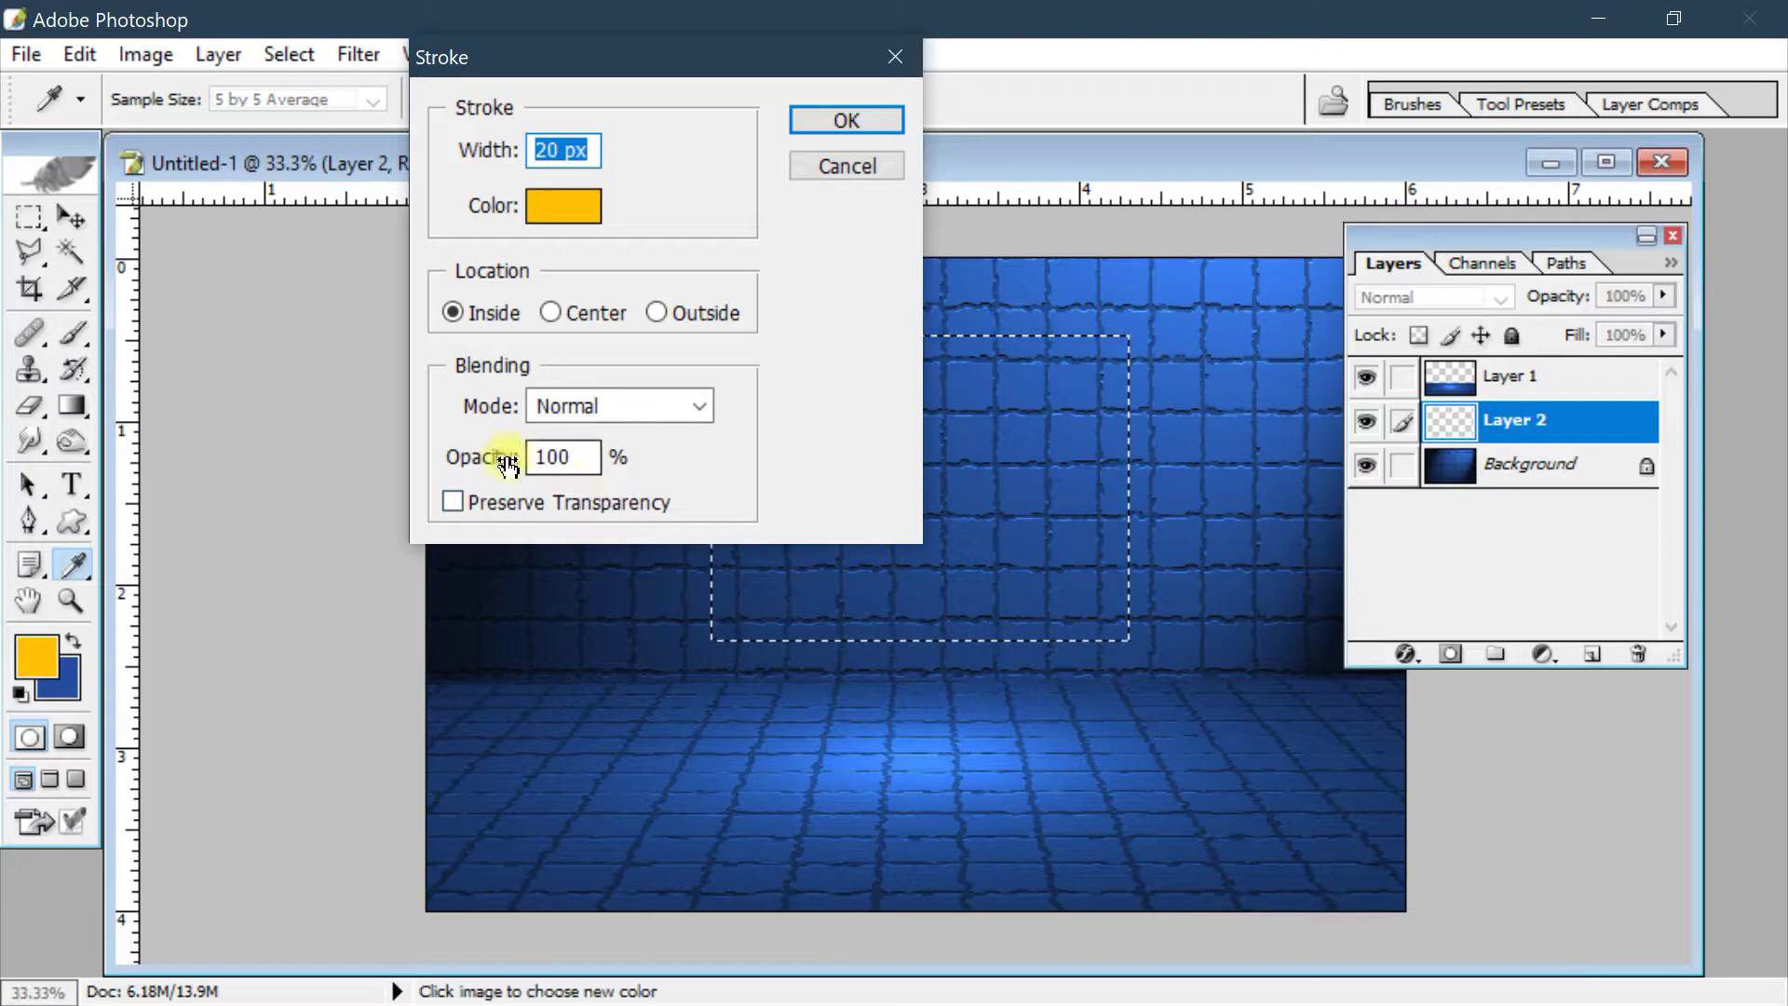
{"action": "left_click", "coordinate": [858, 121]}
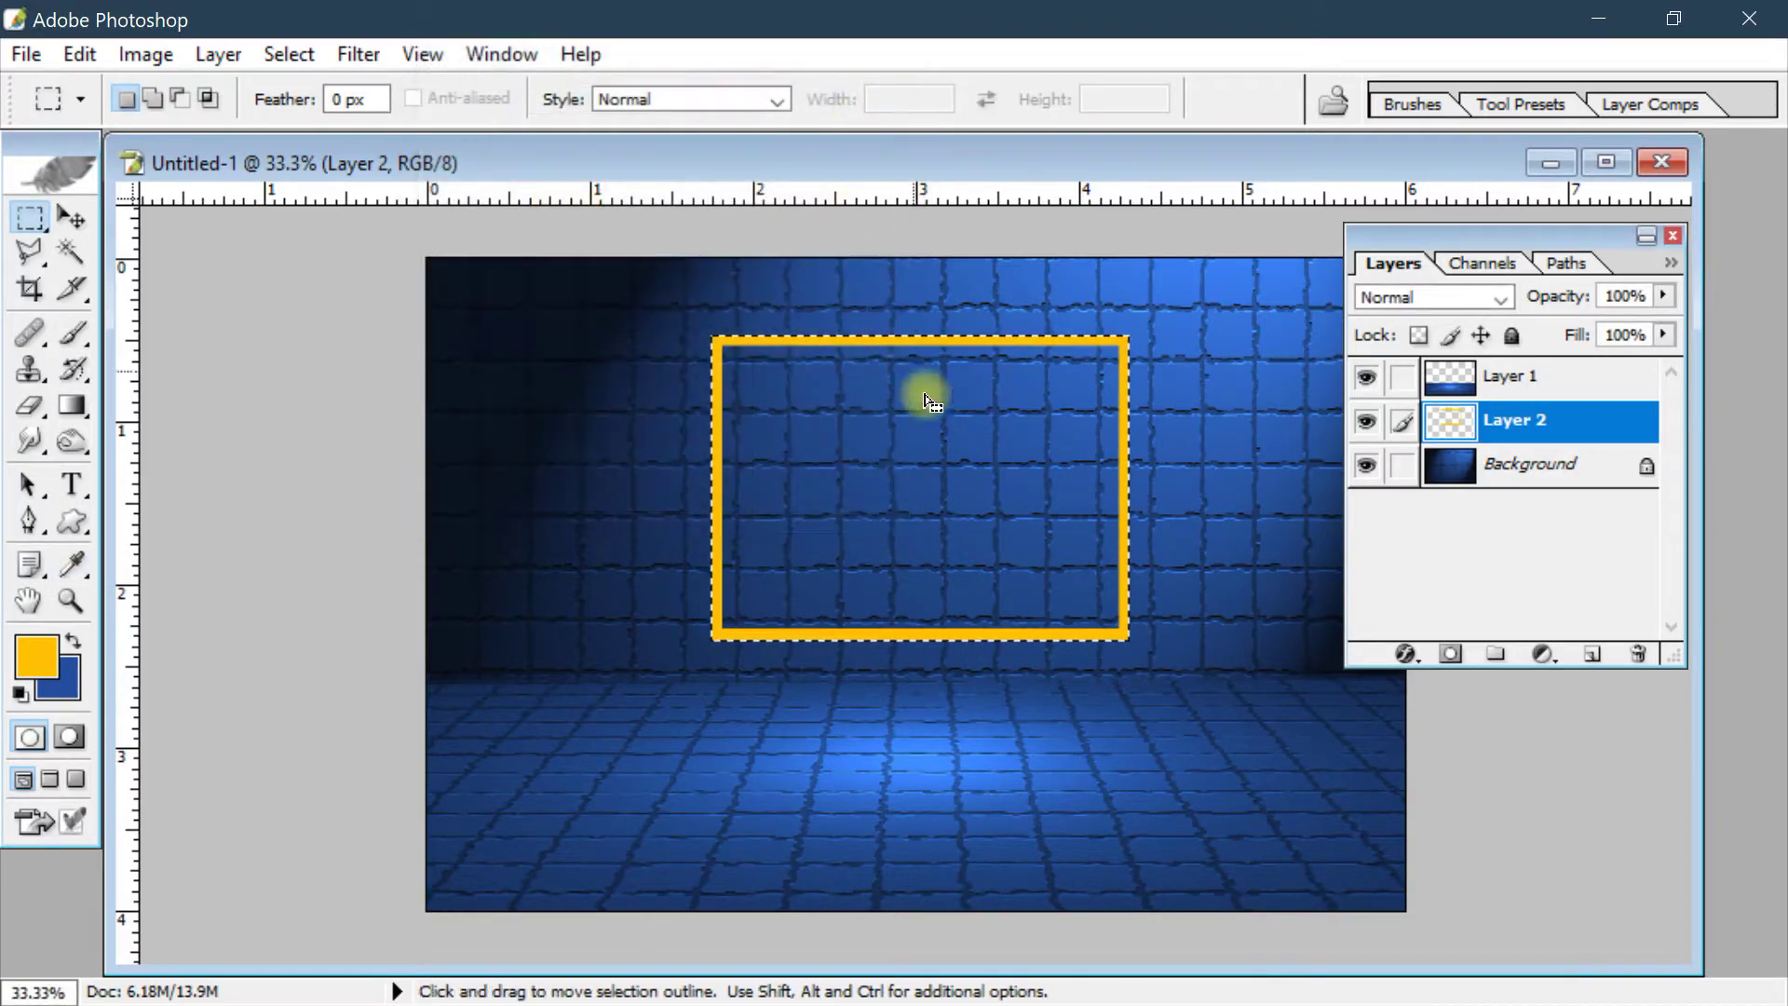
{"action": "key", "text": "ctrl+d"}
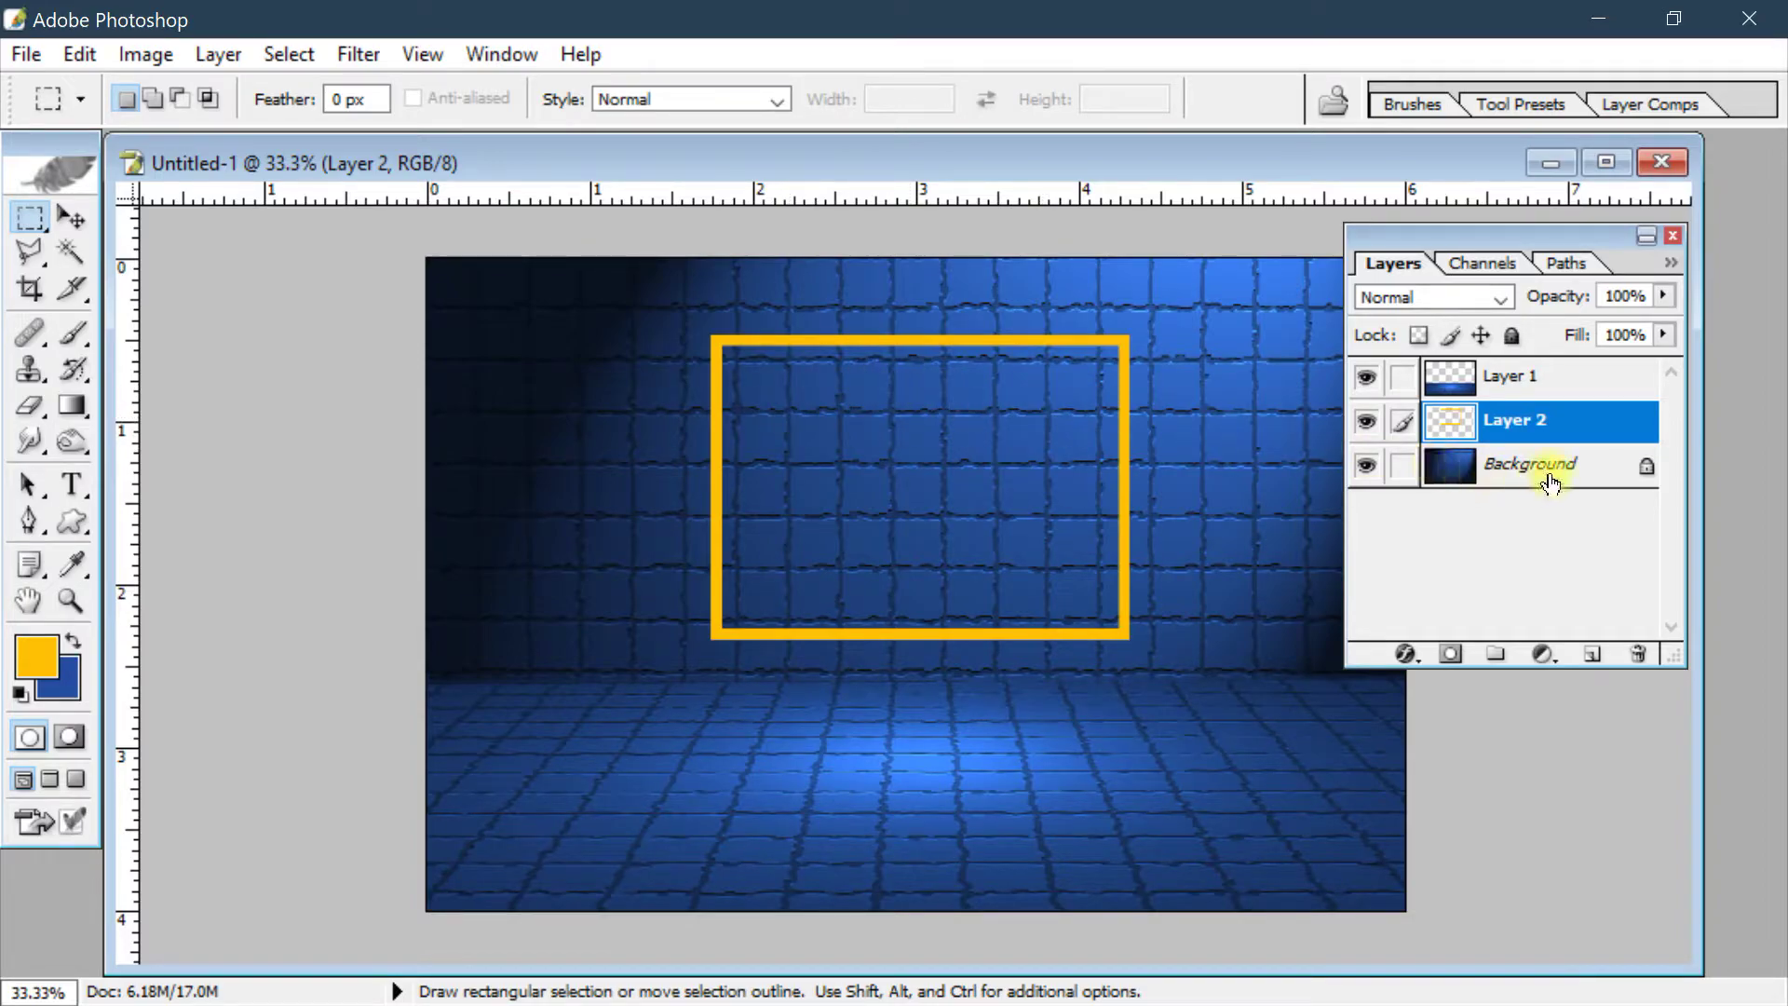
Load the Layer 2 transparency as a new selection and delete the yellow frame layer
{"action": "left_click", "coordinate": [1588, 425], "text": "ctrl"}
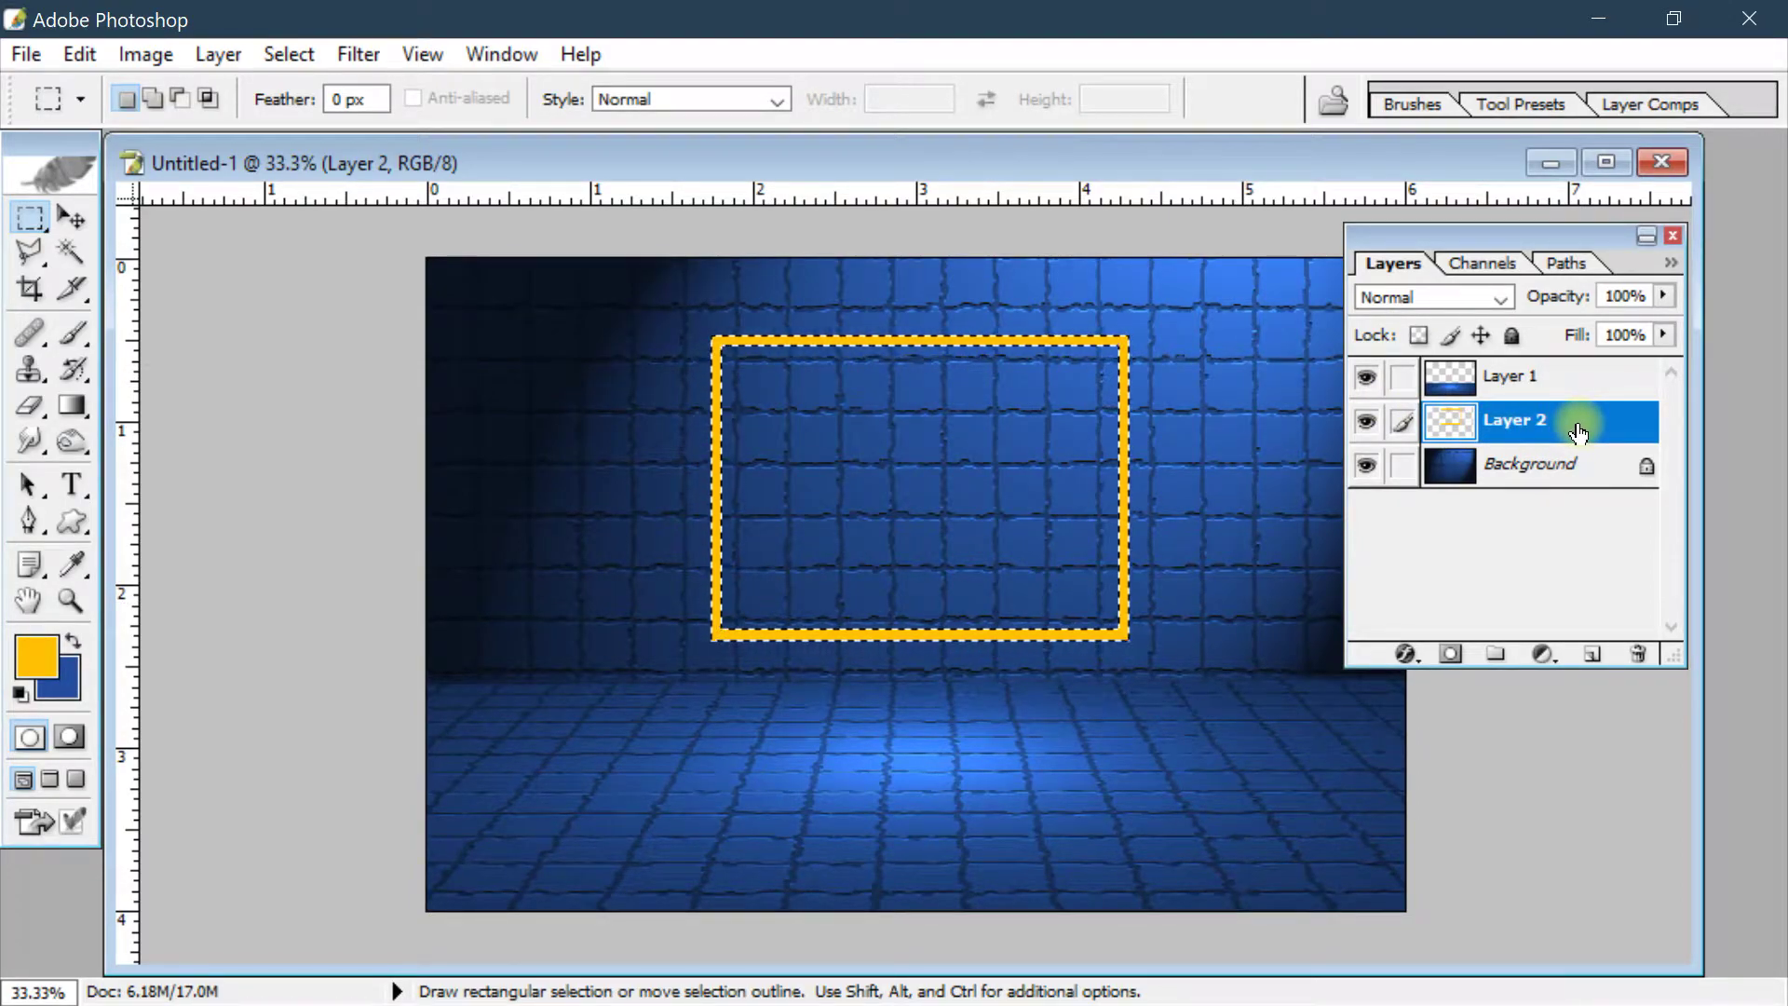
{"action": "key", "text": "ctrl+d"}
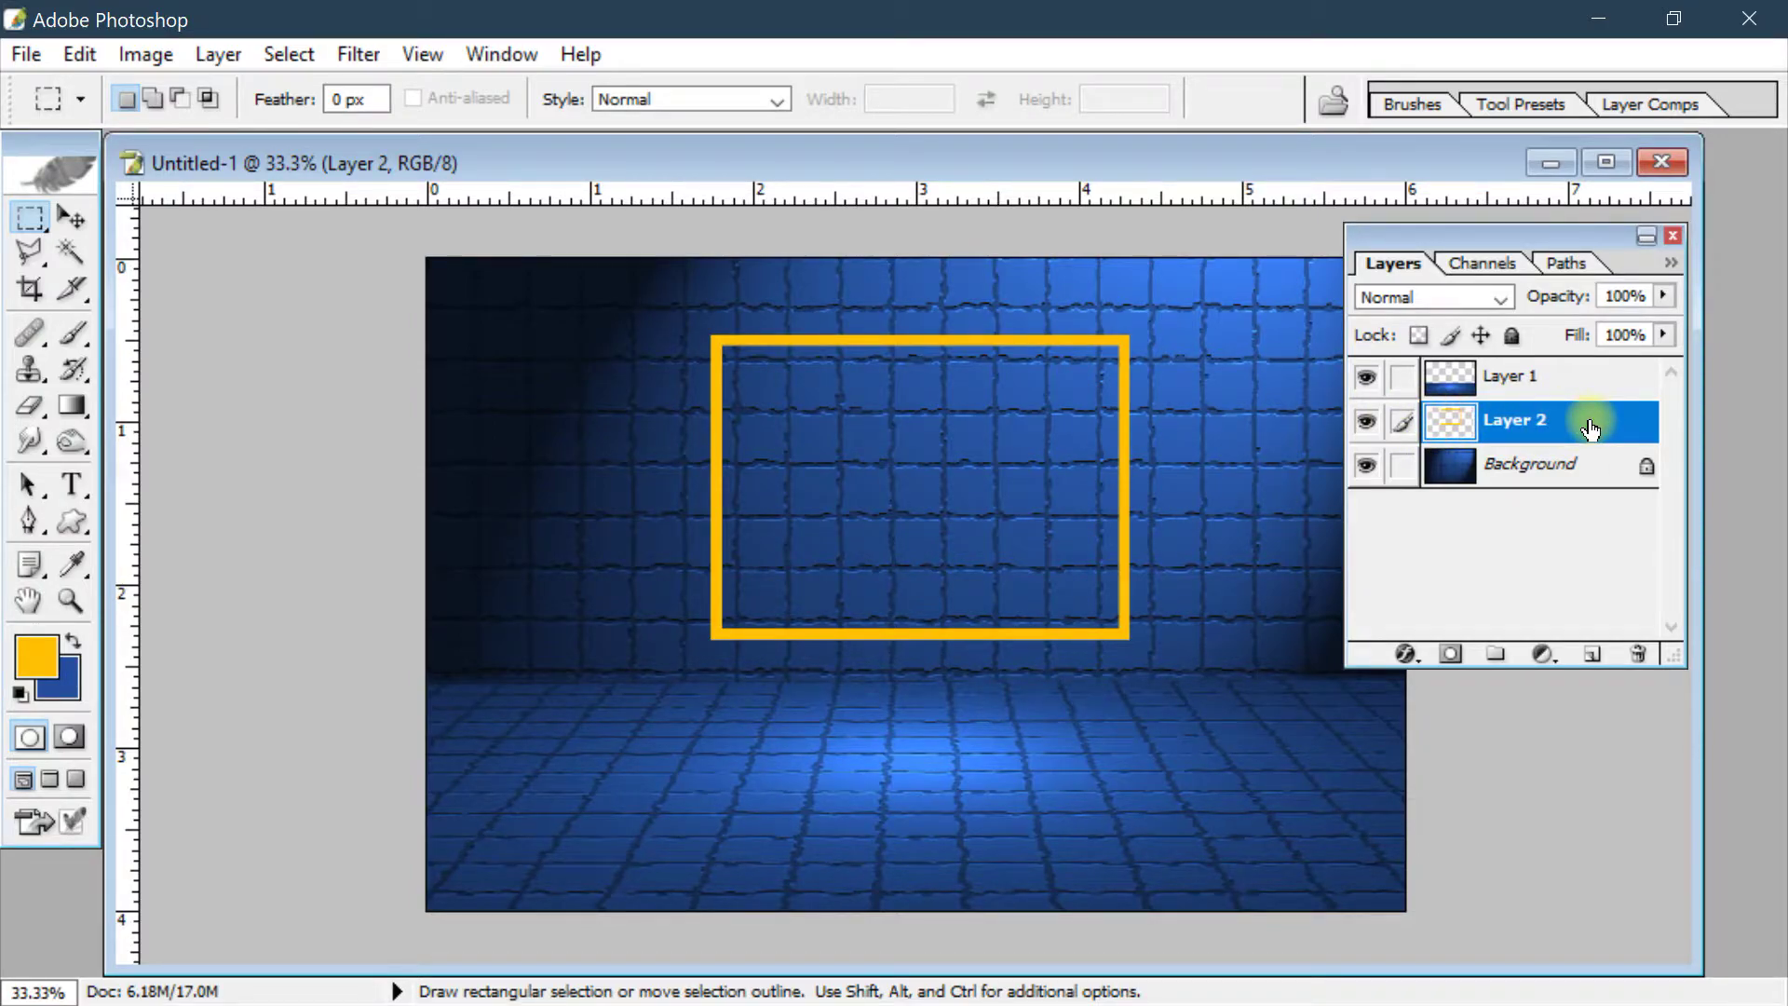
{"action": "left_click", "coordinate": [273, 58]}
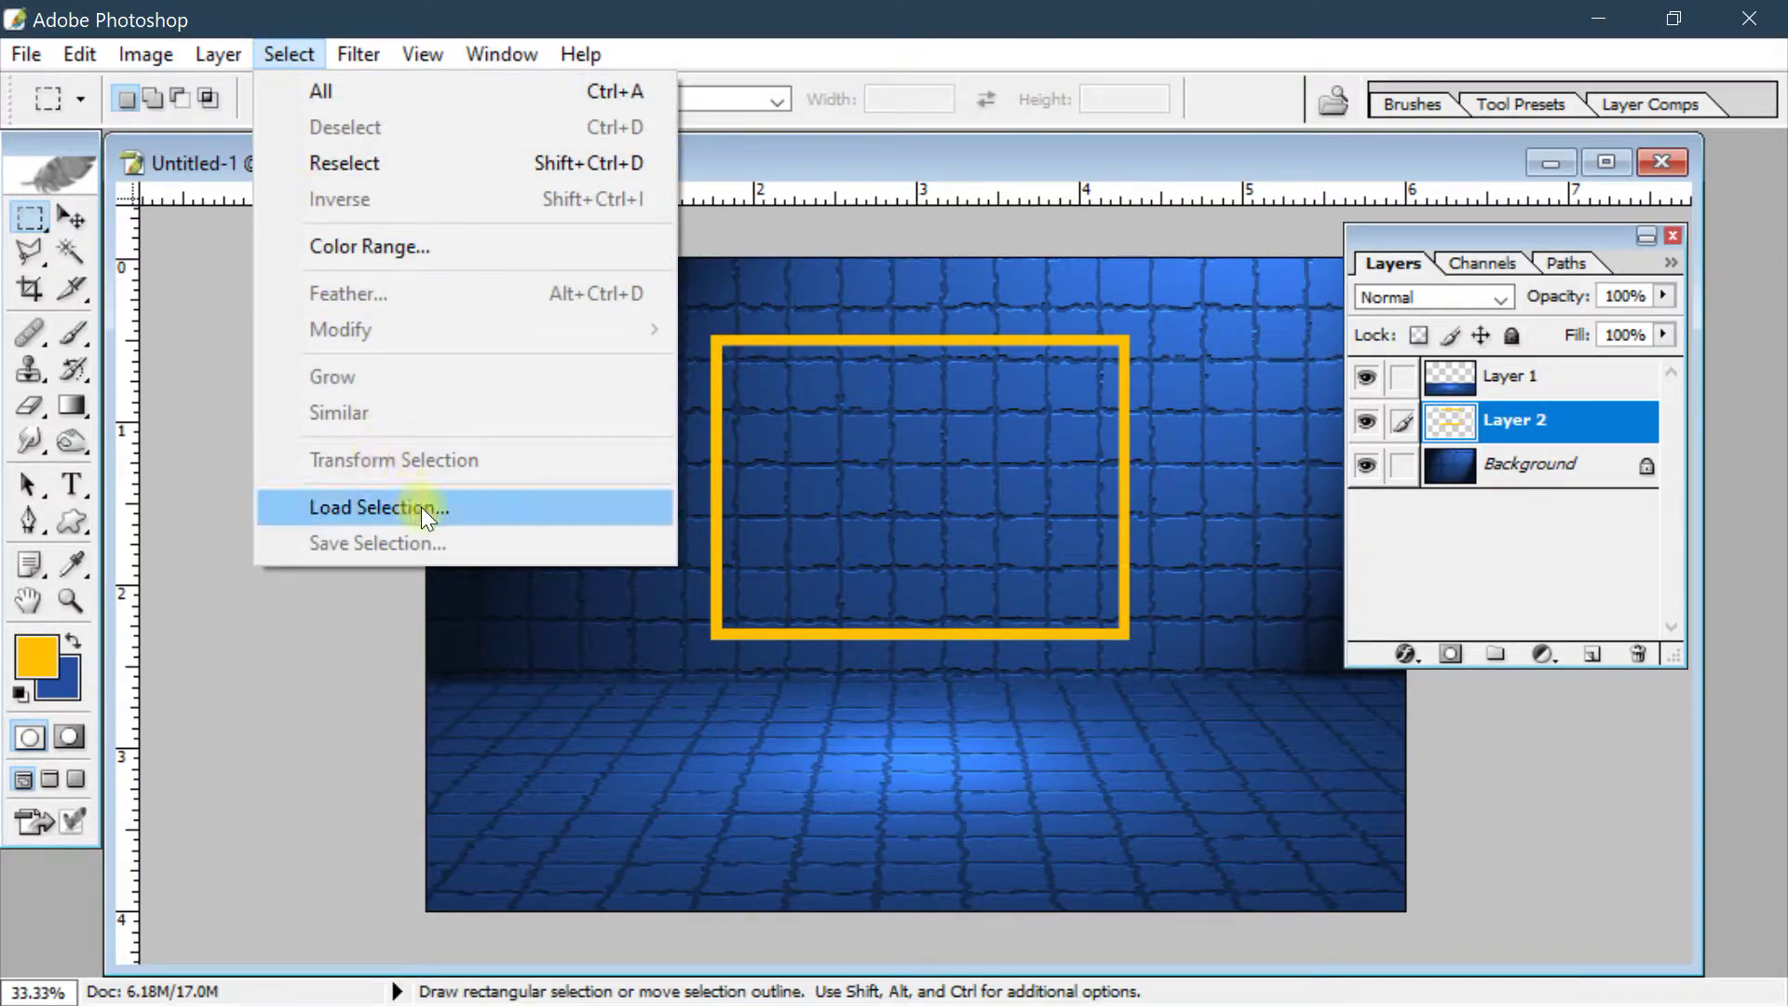
{"action": "left_click", "coordinate": [453, 504]}
{"action": "left_click_drag", "start_coordinate": [661, 148], "coordinate": [724, 69]}
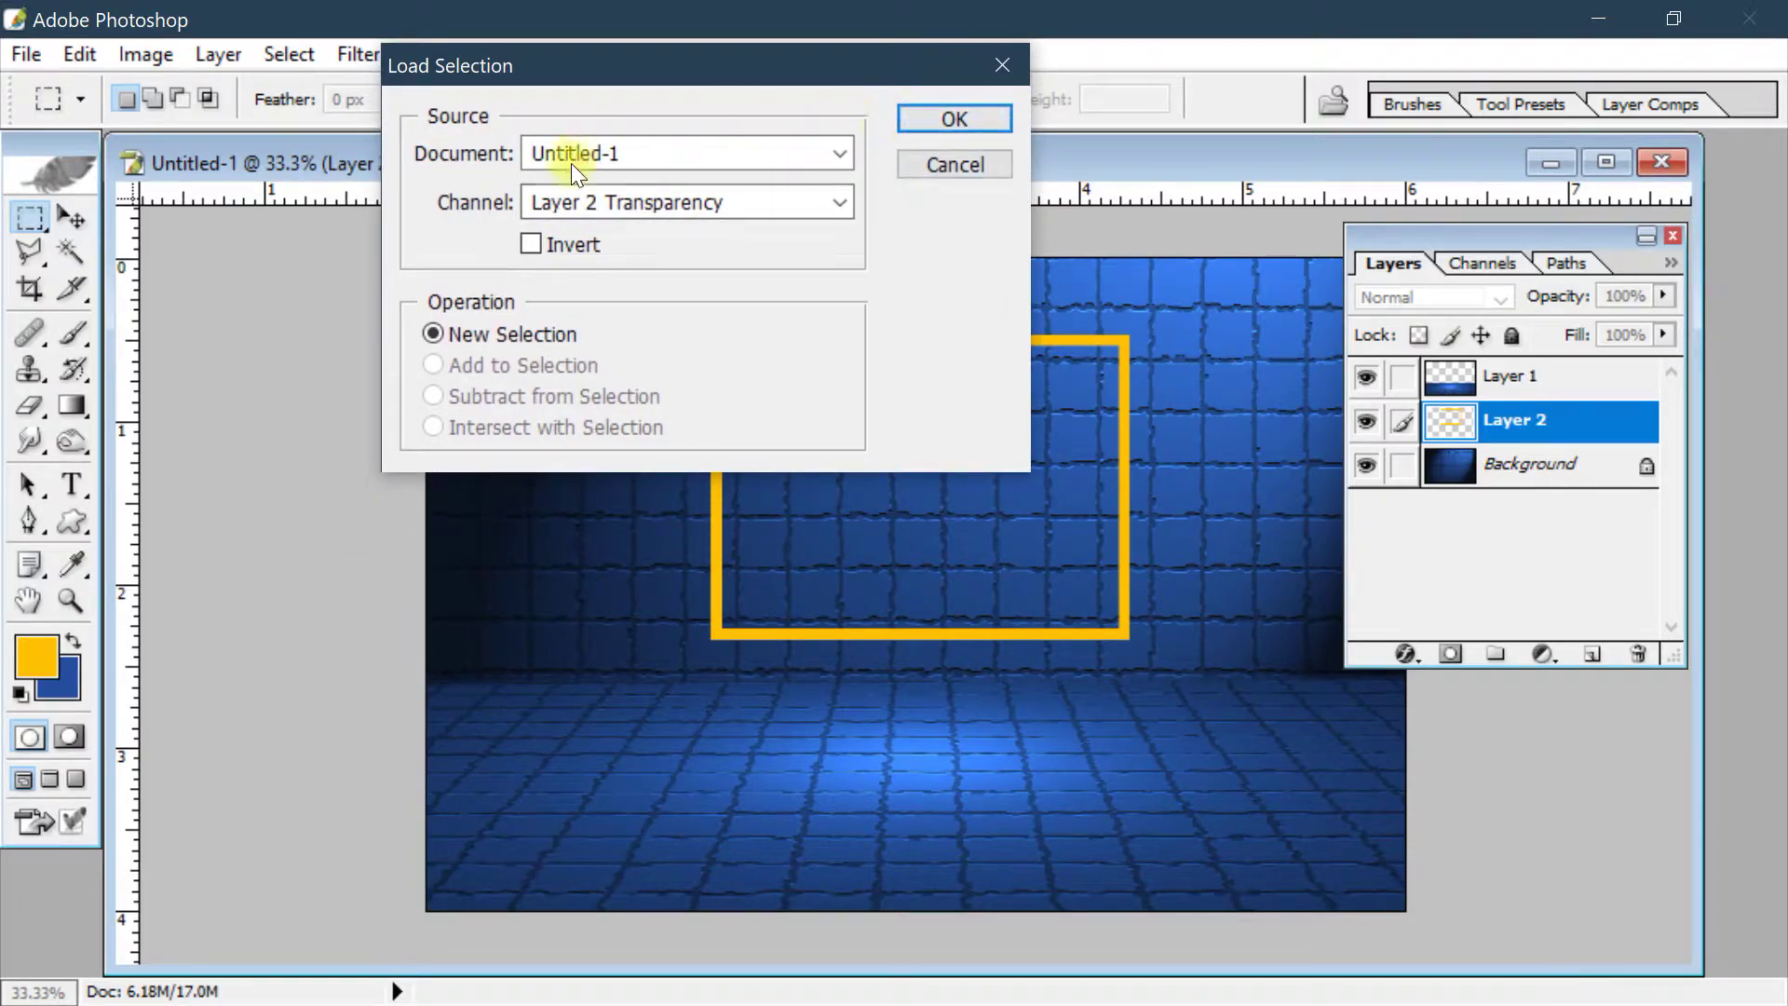
{"action": "left_click", "coordinate": [918, 119]}
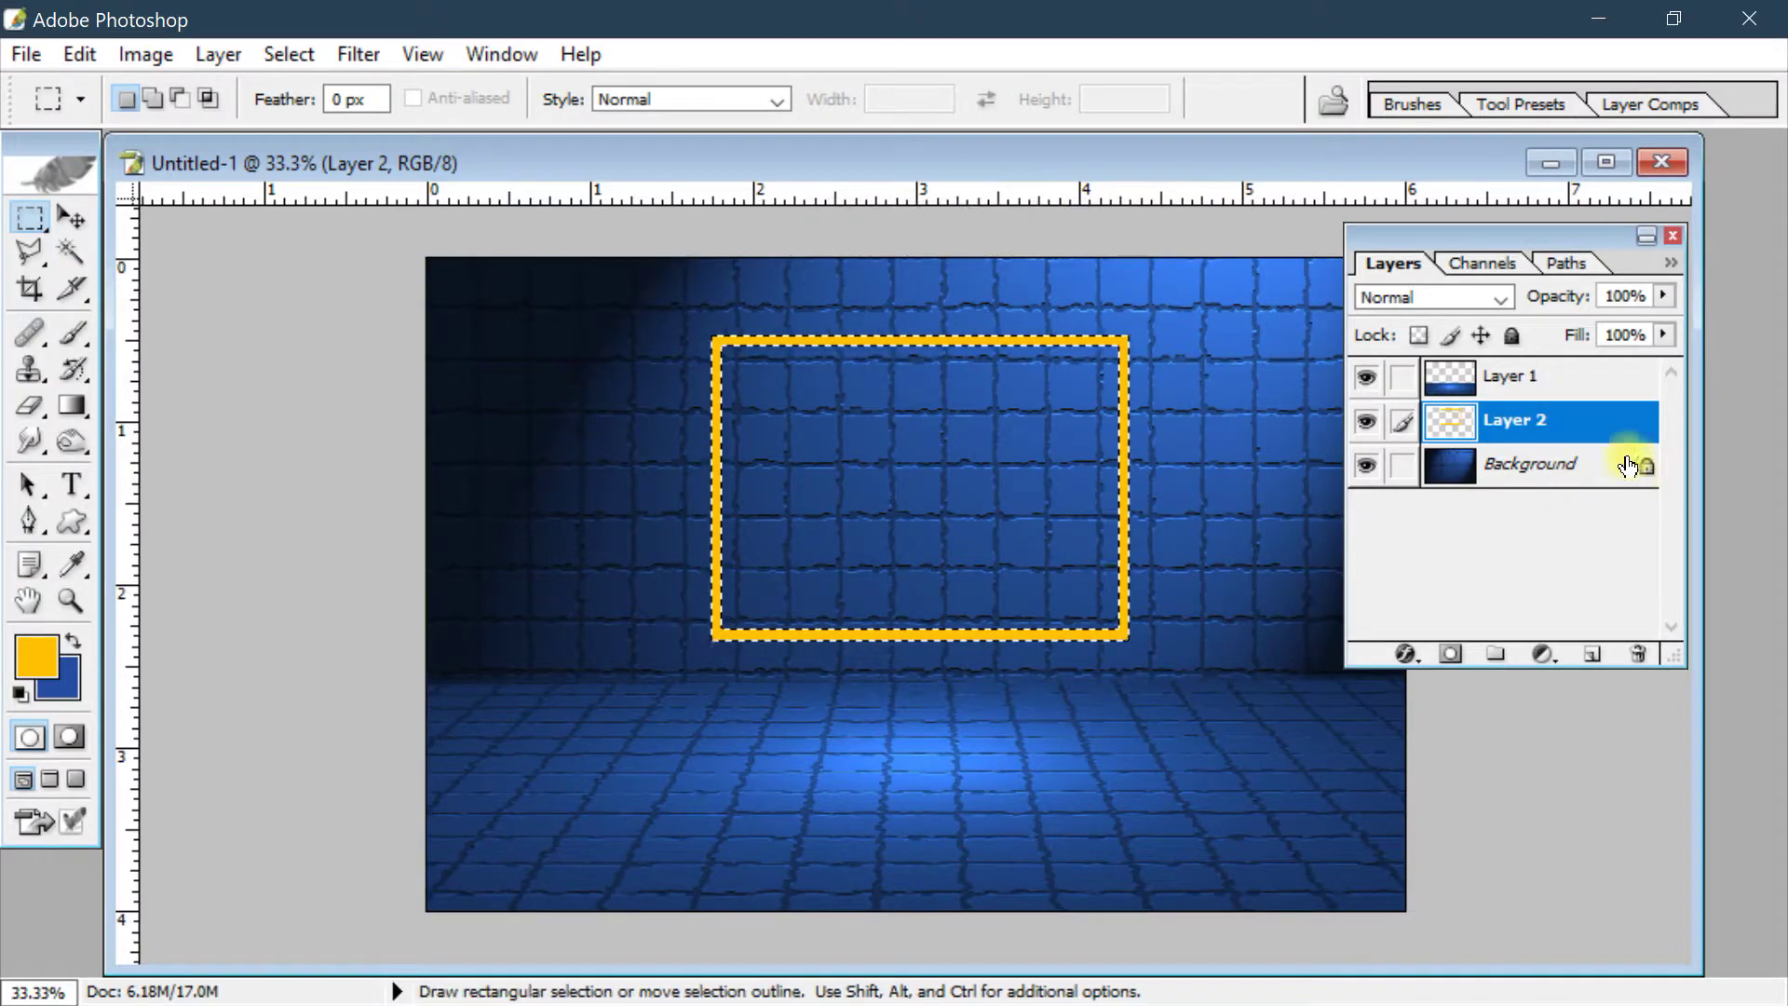
{"action": "left_click_drag", "start_coordinate": [1609, 411], "coordinate": [1643, 652]}
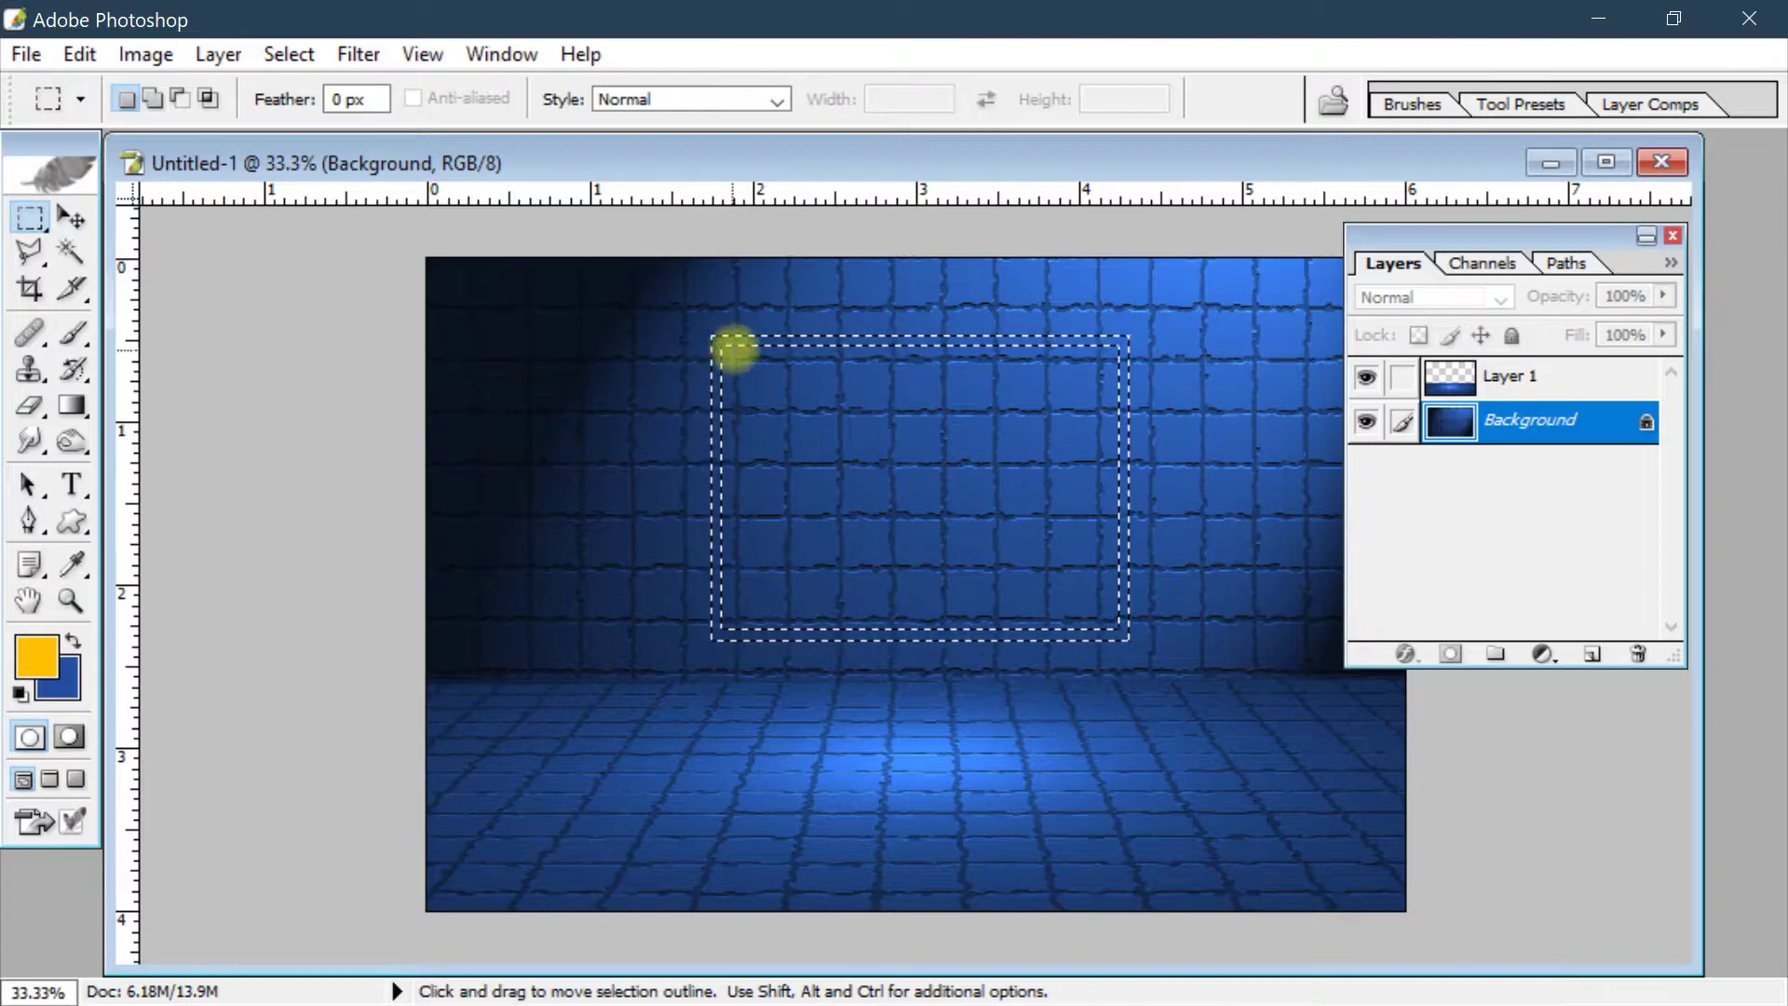
Turn the frame selection into a 10-pixel border selection and copy that part of the Background wall to a new layer
{"action": "left_click", "coordinate": [294, 54]}
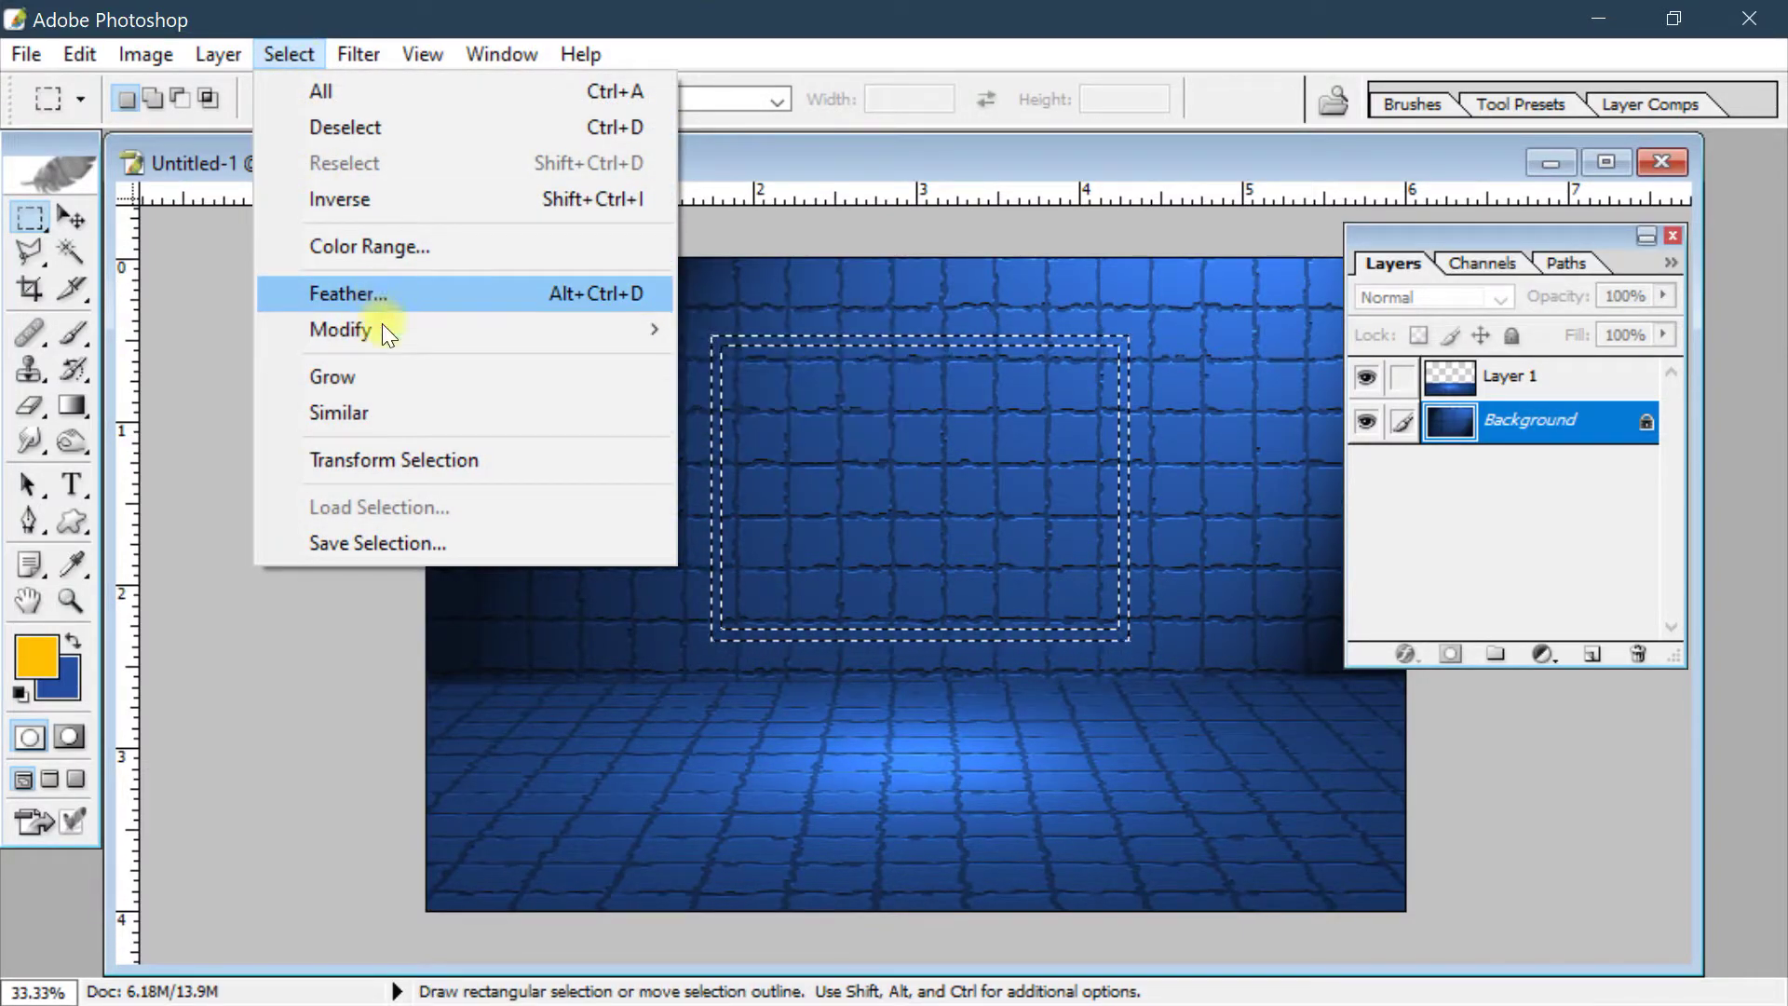
{"action": "mouse_move", "coordinate": [382, 327]}
{"action": "left_click", "coordinate": [764, 332]}
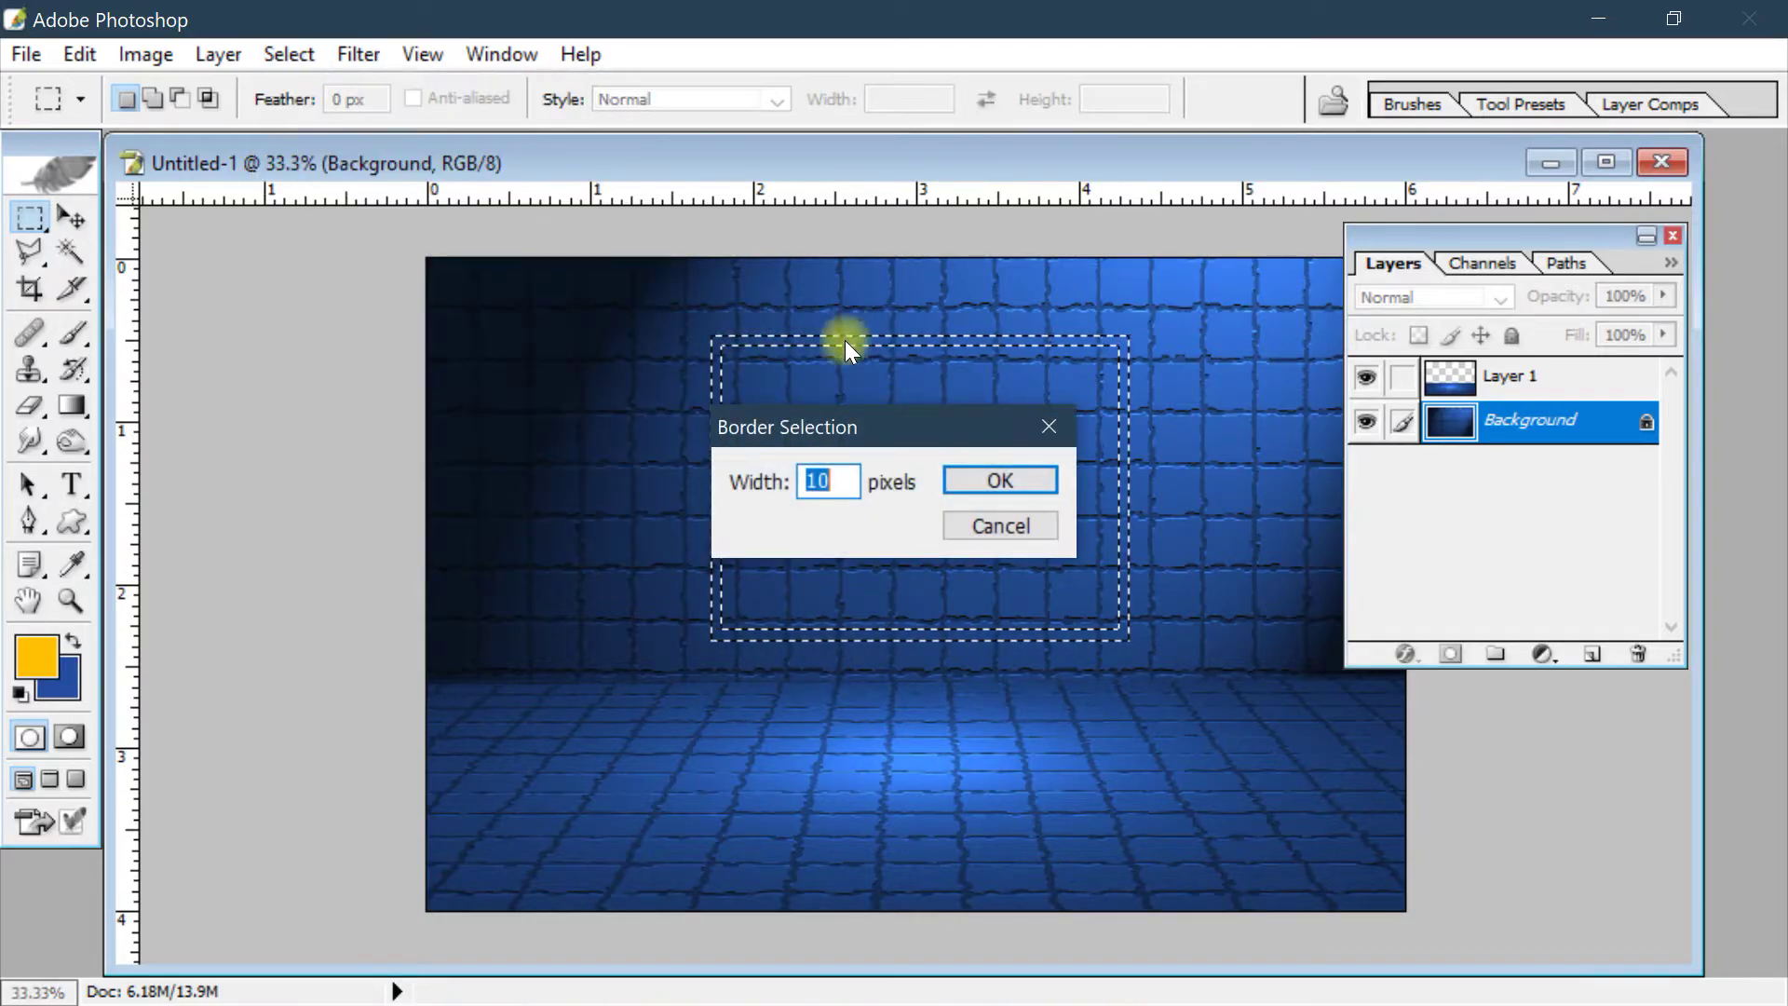
{"action": "left_click_drag", "start_coordinate": [891, 425], "coordinate": [830, 276]}
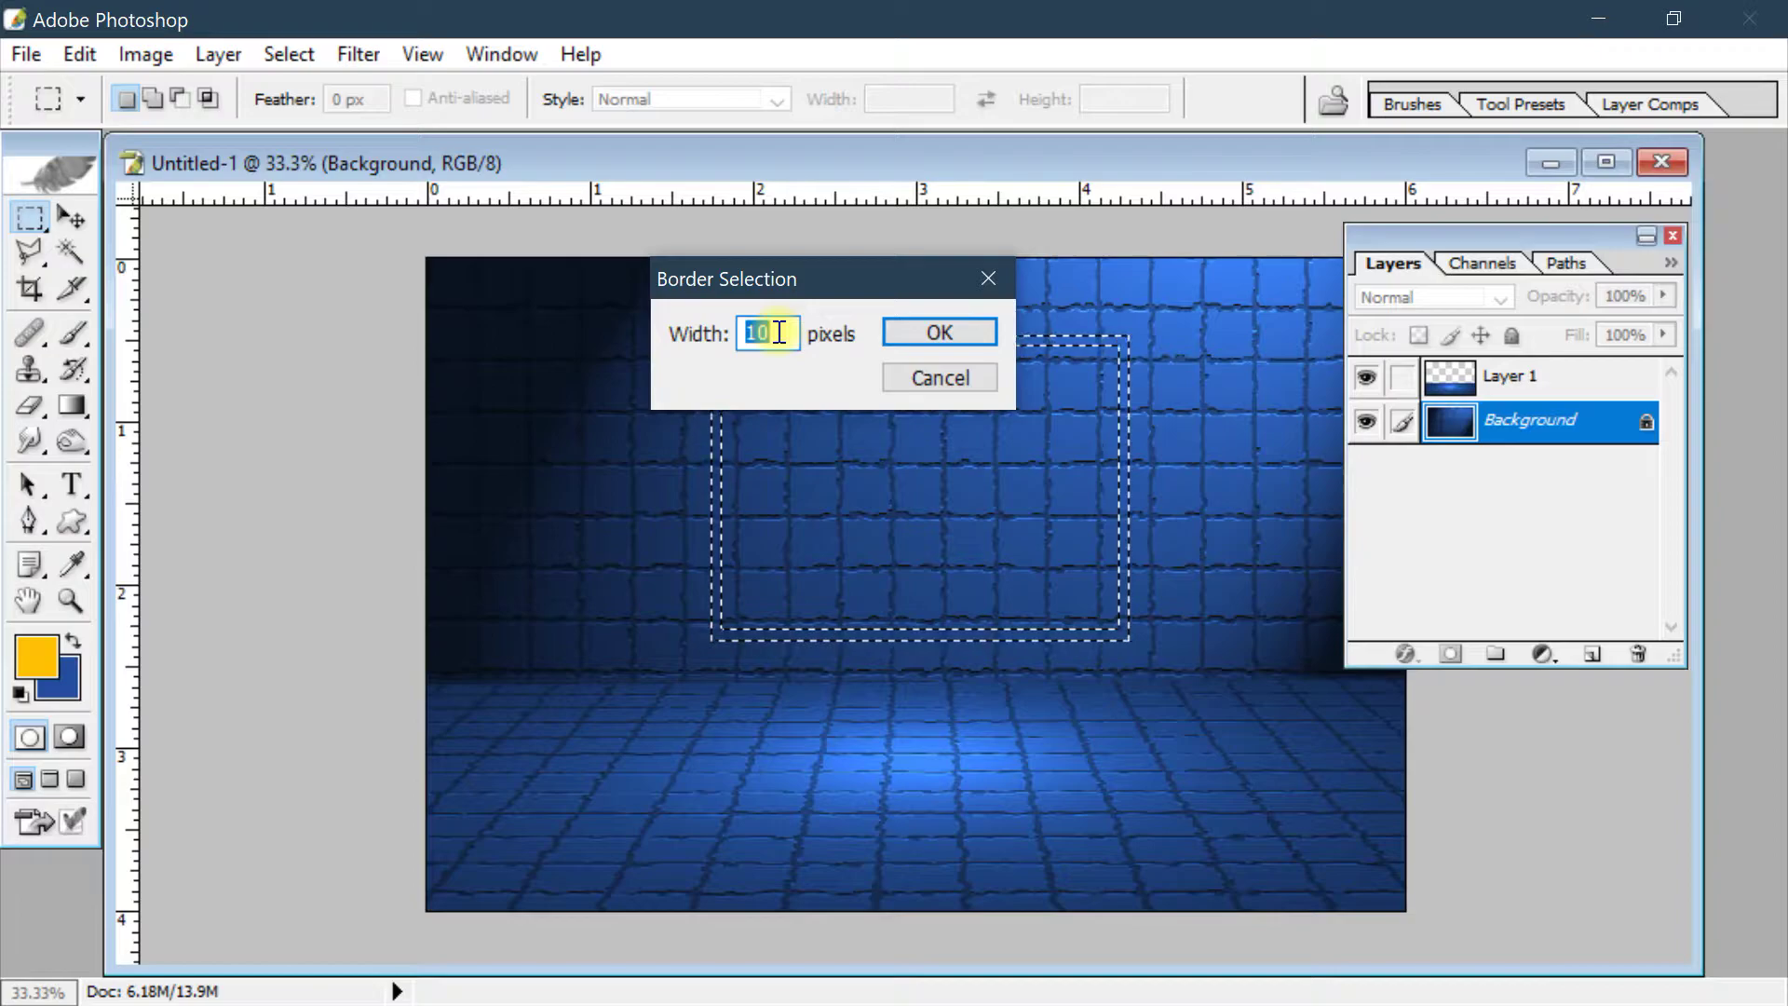
{"action": "left_click", "coordinate": [912, 331]}
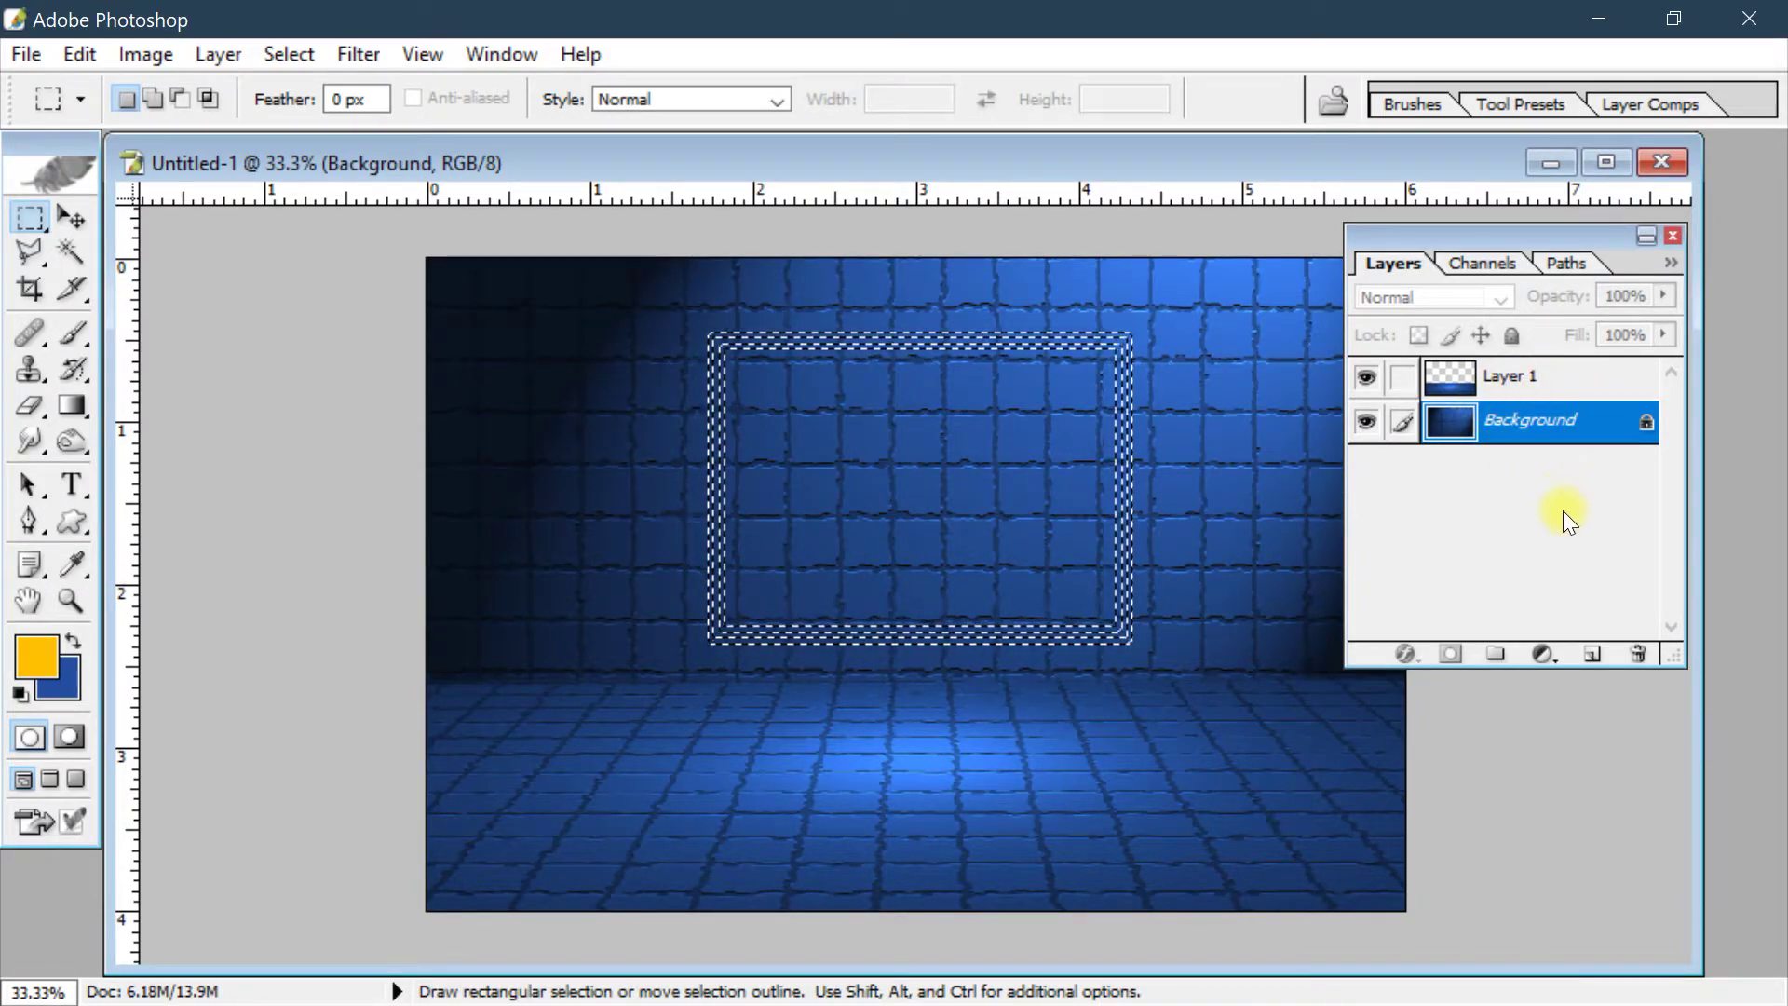
{"action": "key", "text": "ctrl"}
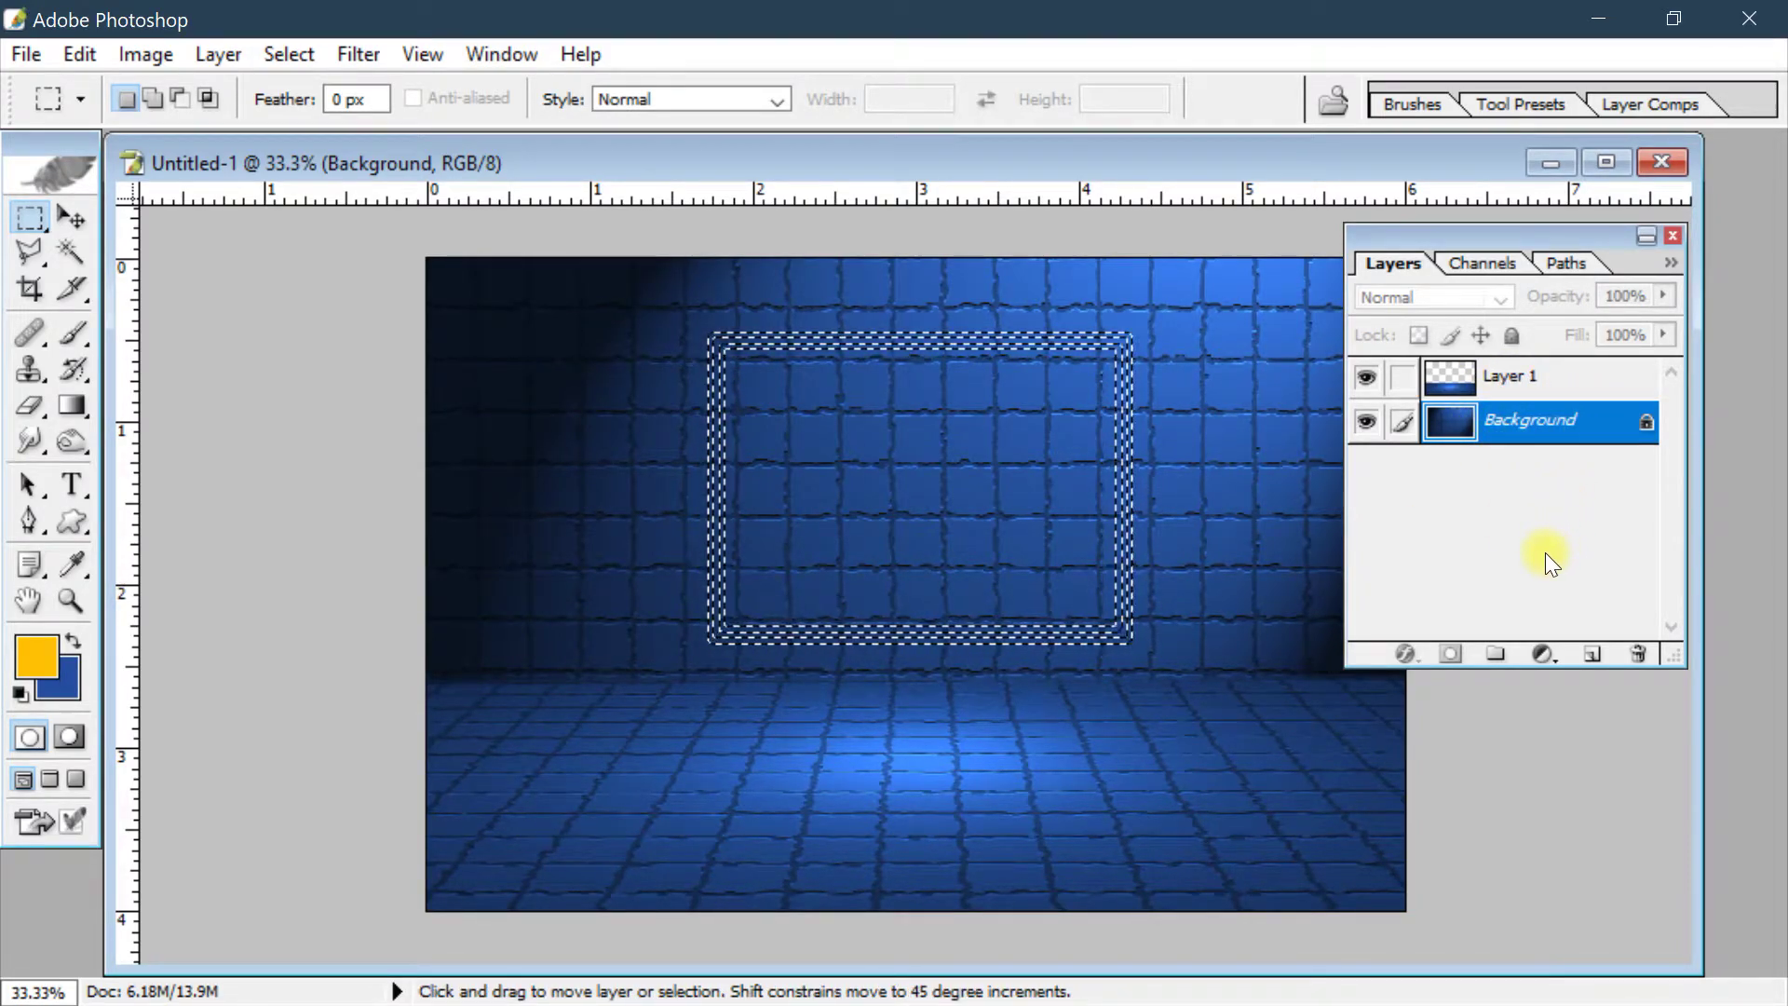
{"action": "key", "text": "ctrl+j"}
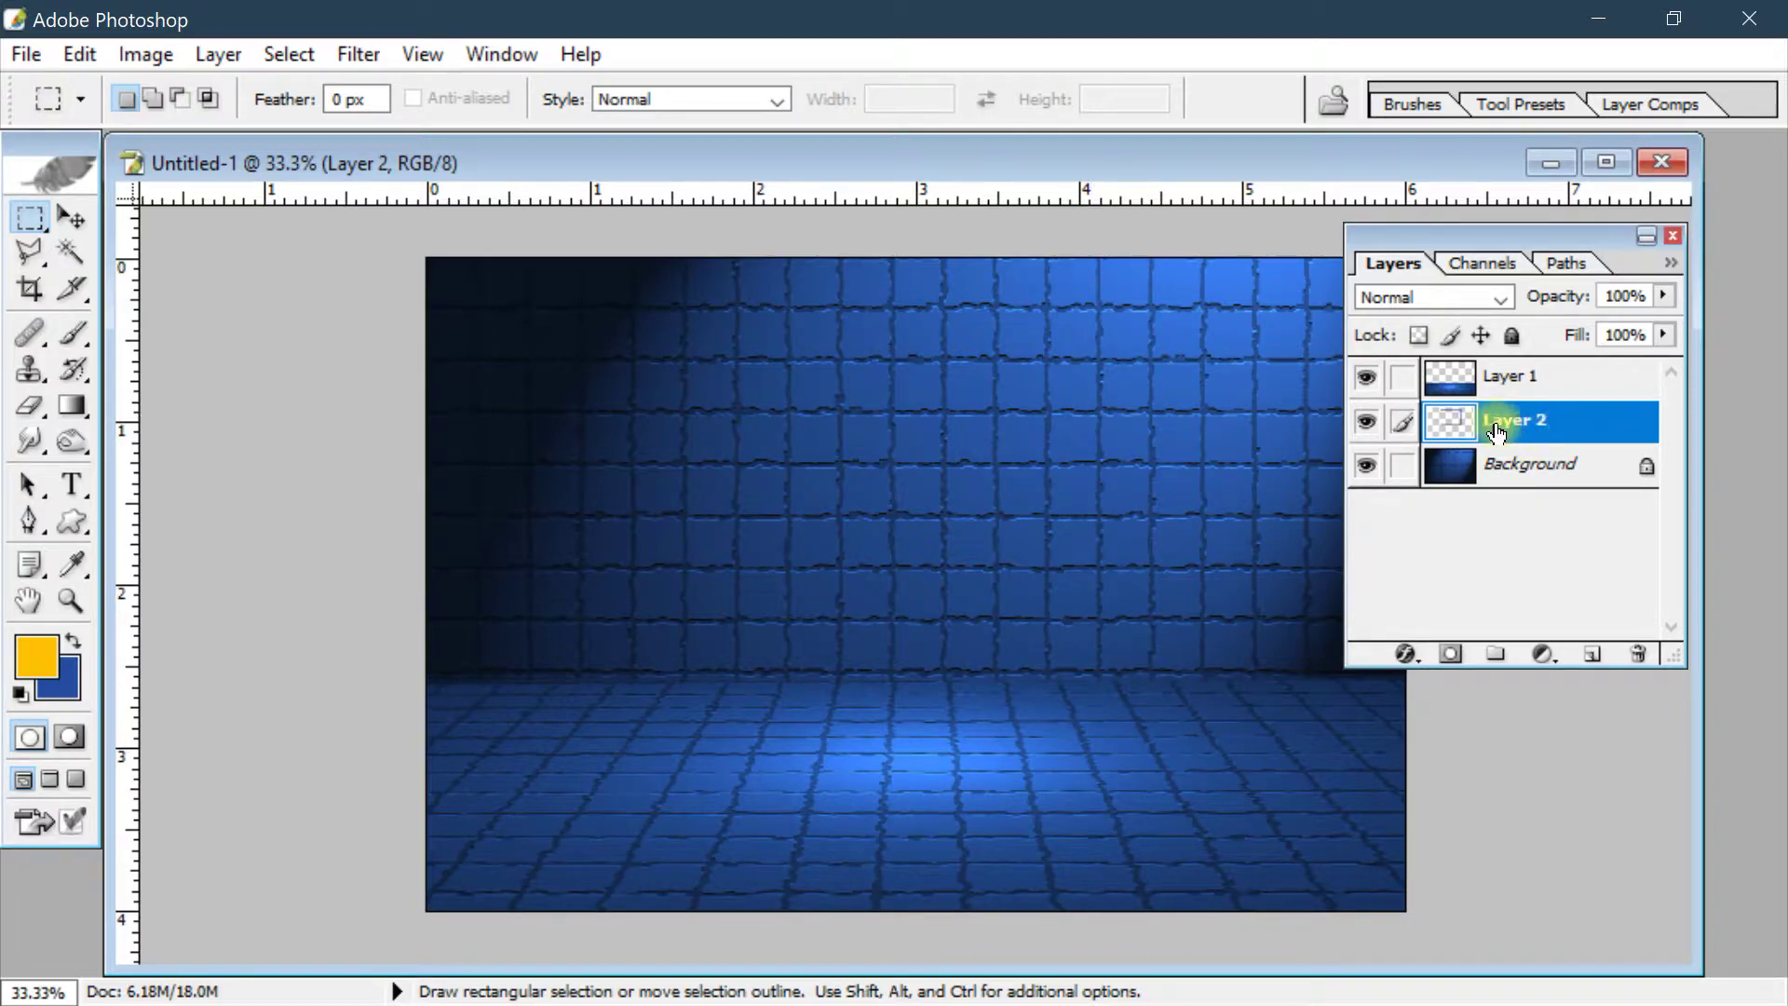
Add a Bevel and Emboss effect with Inner Bevel style and Smooth technique to the copied frame layer
{"action": "left_click", "coordinate": [1402, 656]}
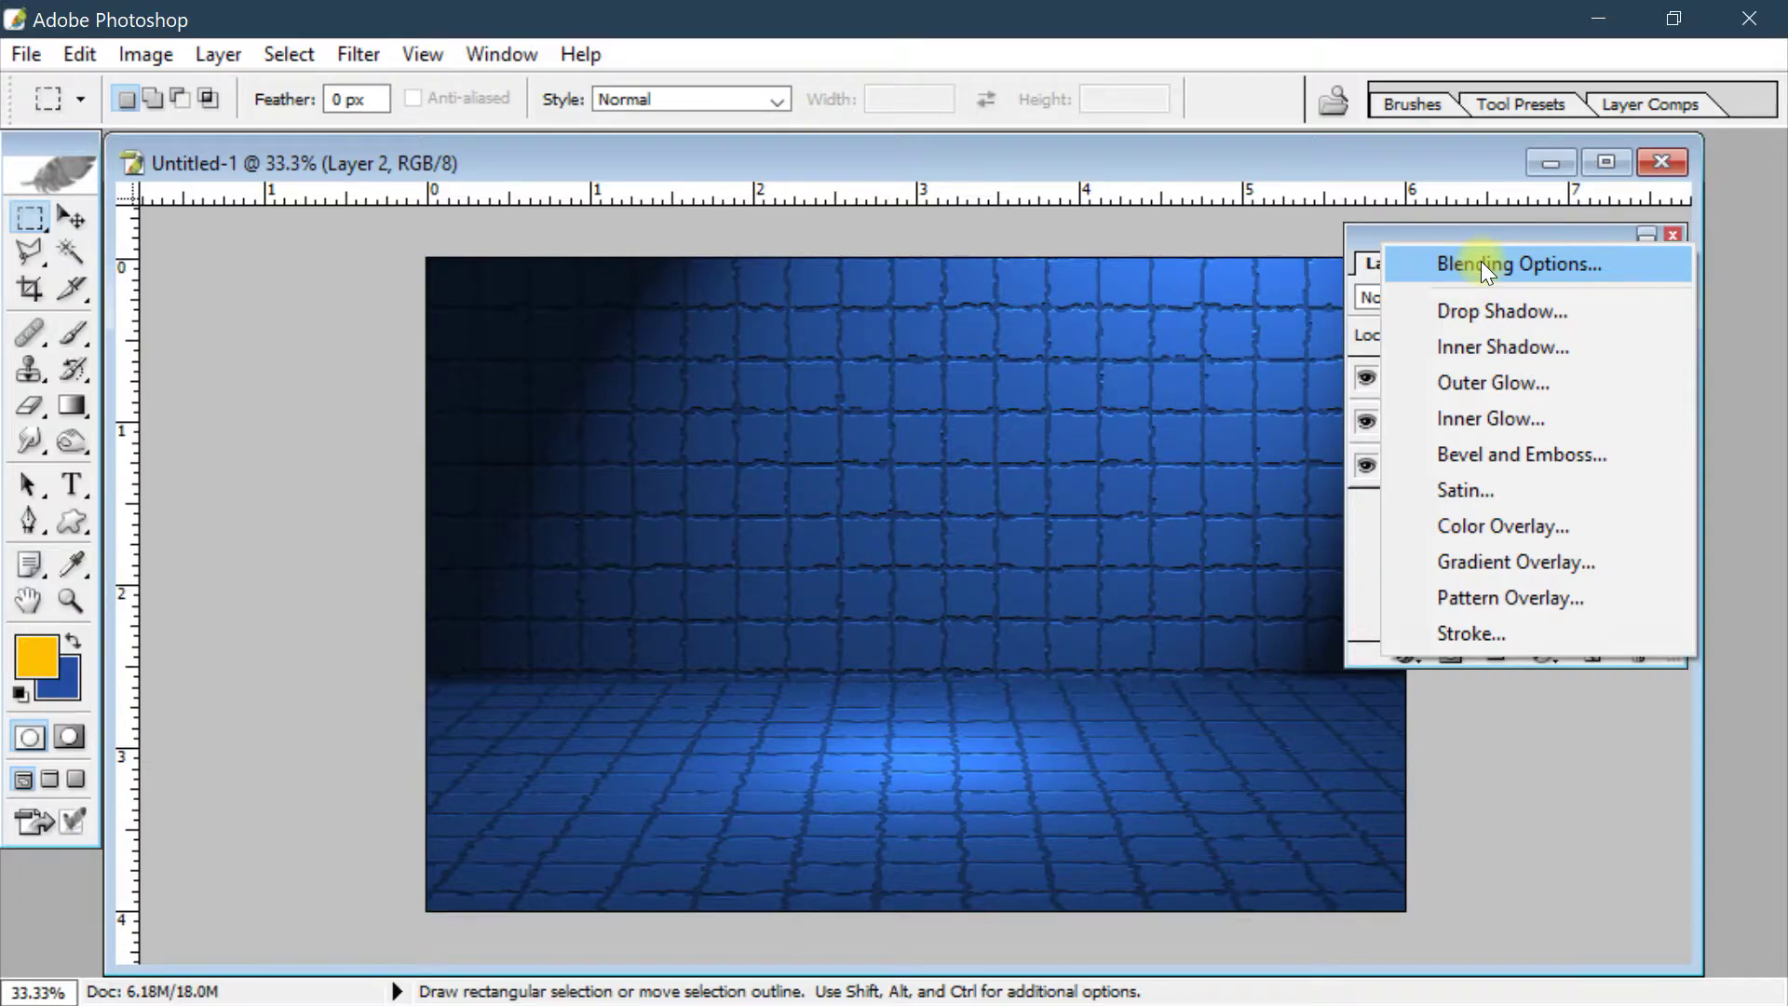
{"action": "left_click", "coordinate": [1481, 263]}
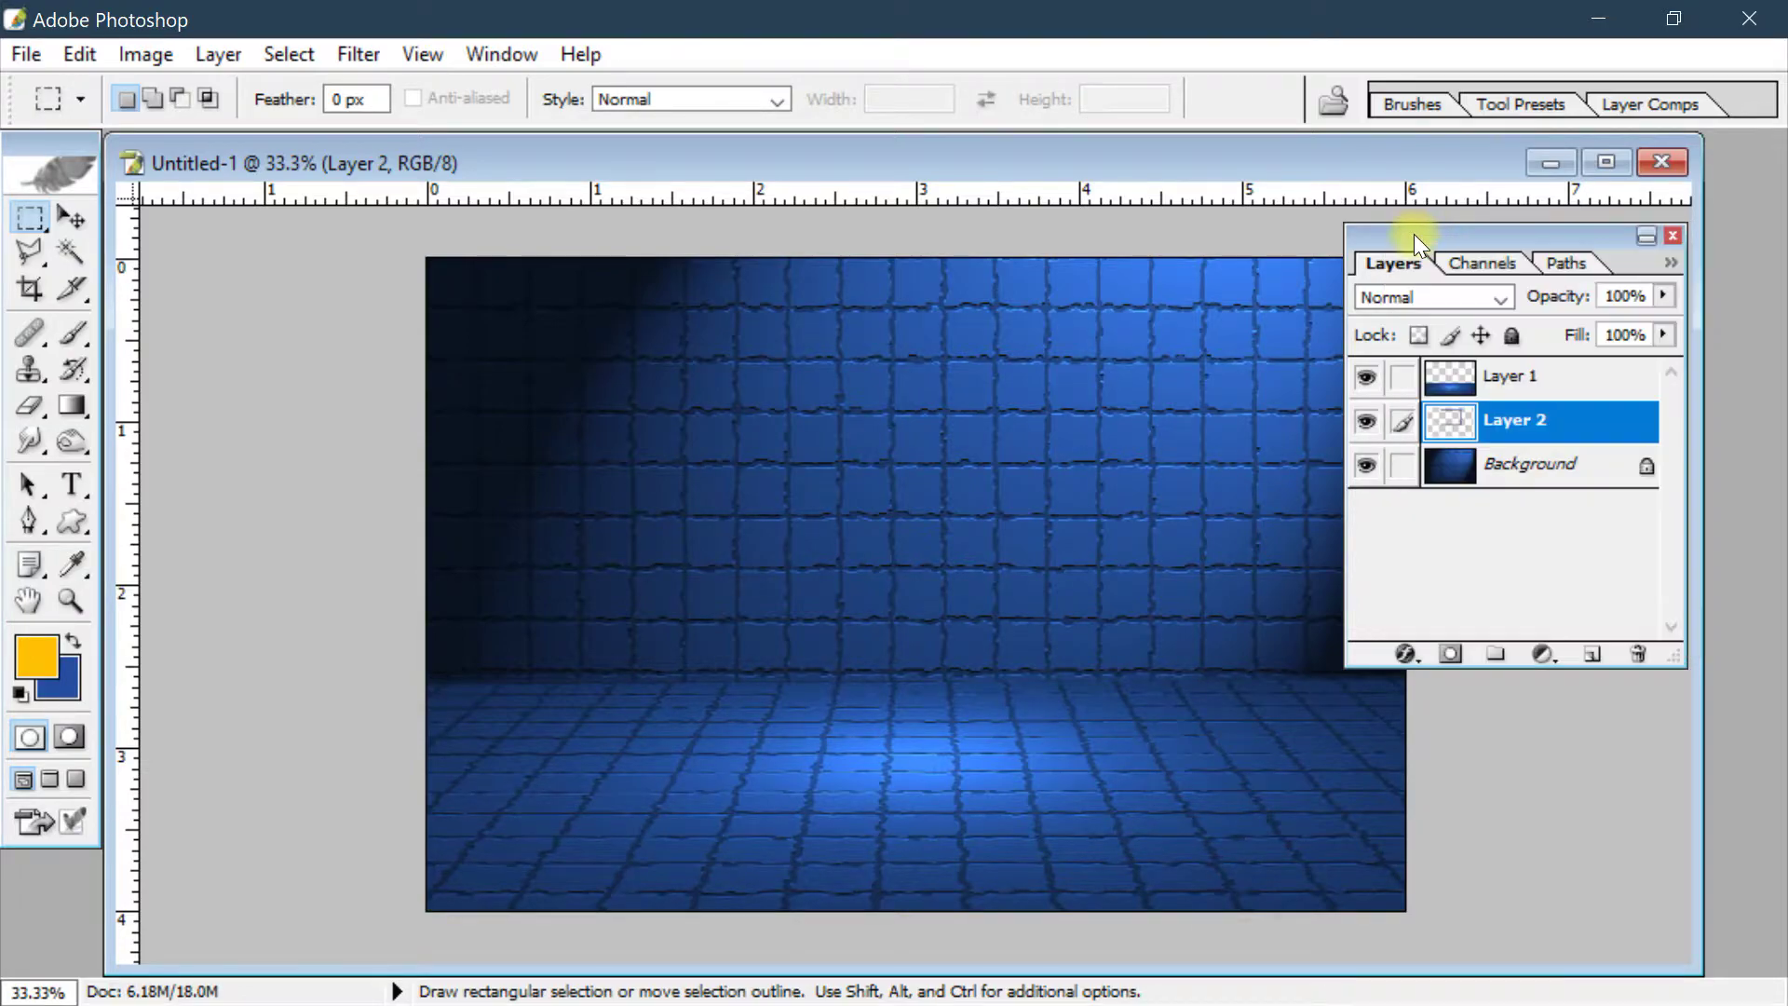
{"action": "double_click", "coordinate": [1611, 421]}
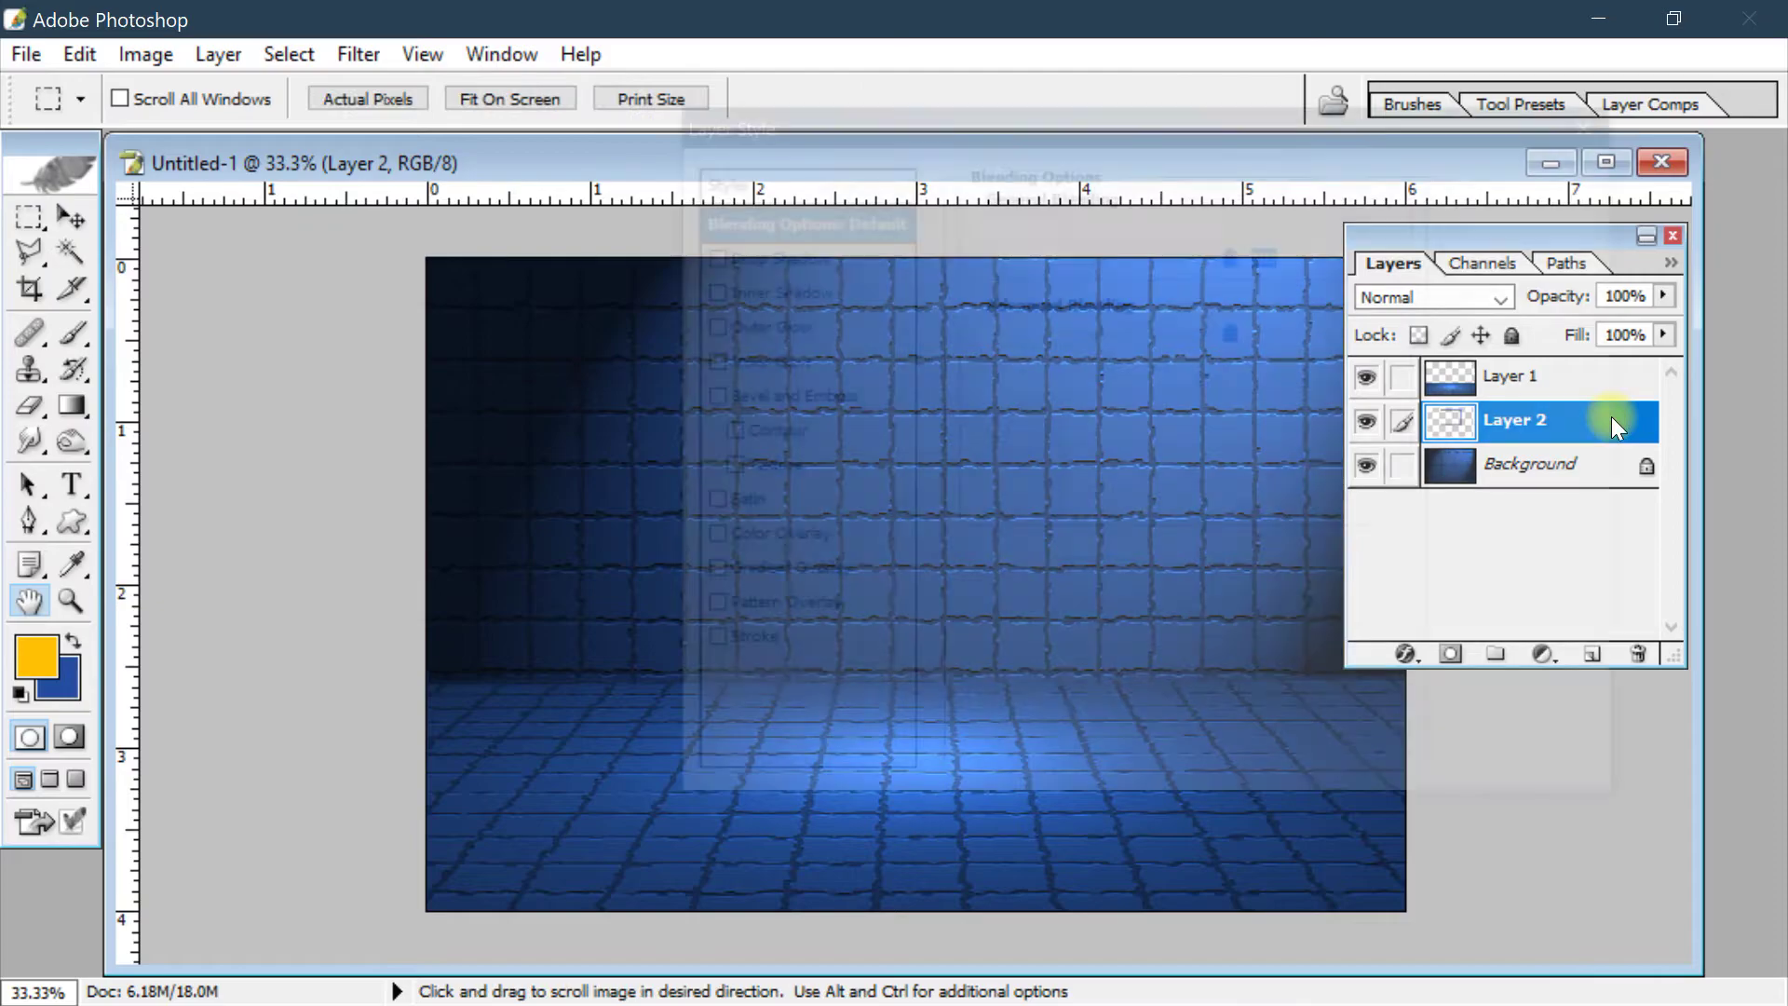
{"action": "left_click_drag", "start_coordinate": [1060, 121], "coordinate": [1245, 111]}
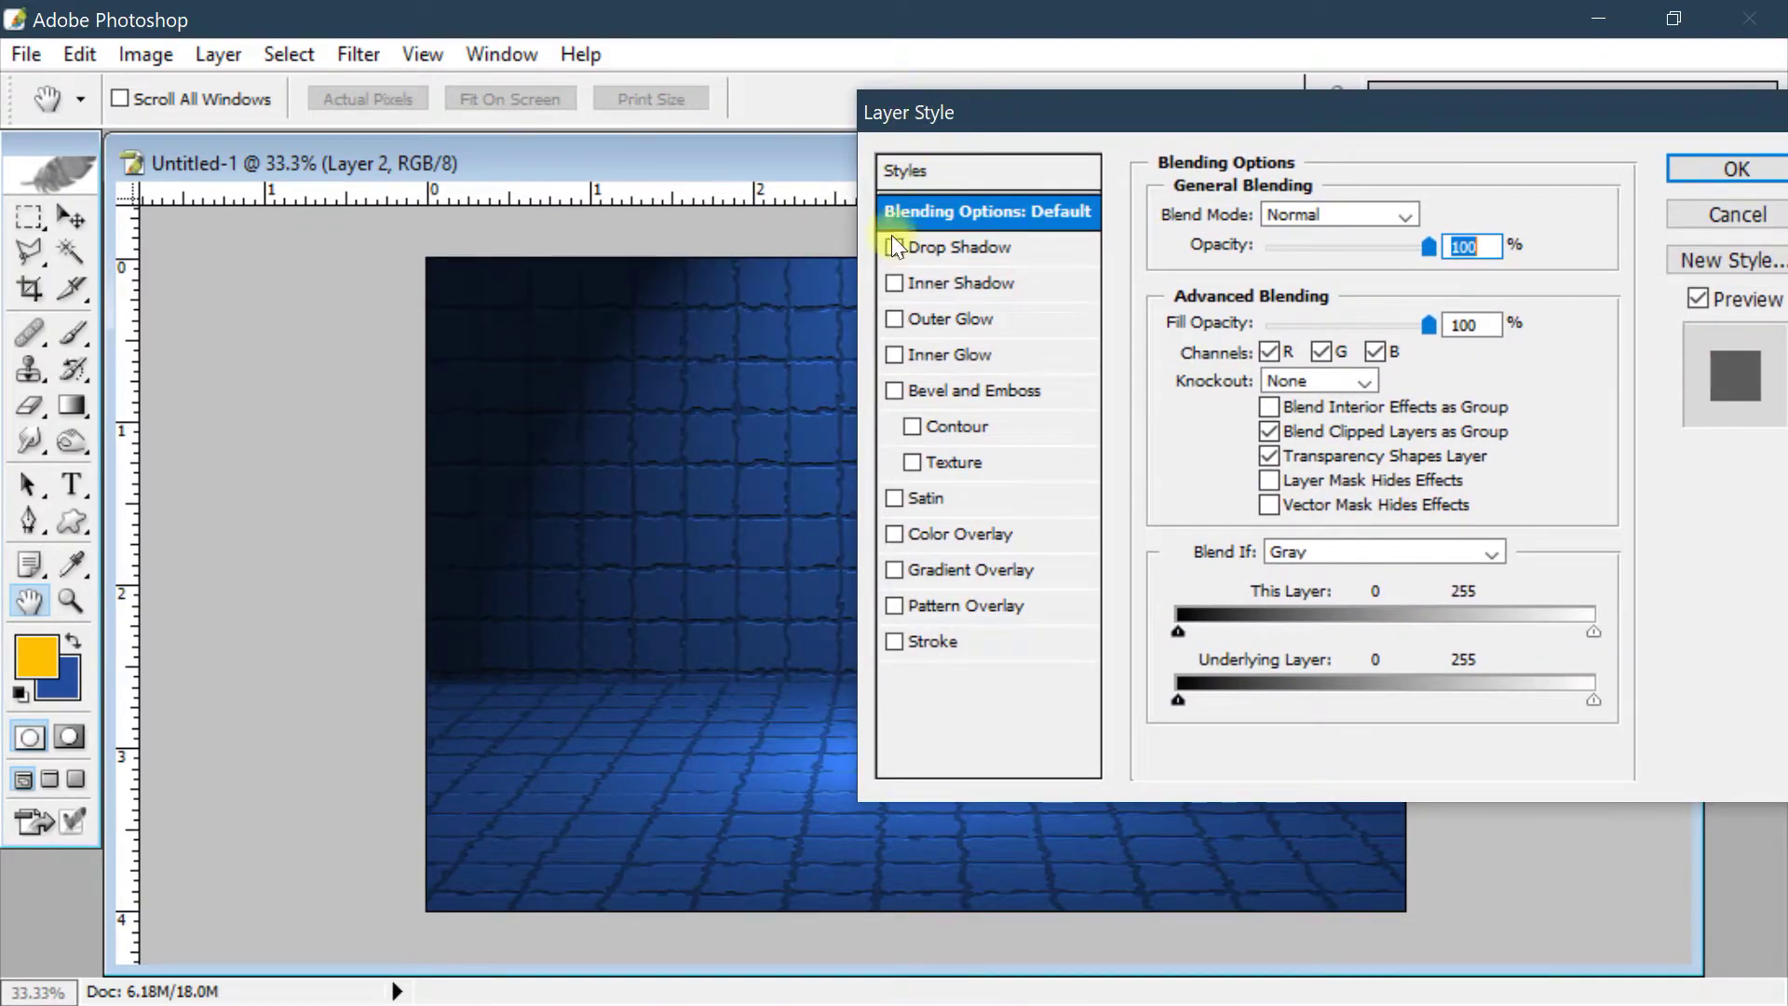
{"action": "left_click_drag", "start_coordinate": [1052, 98], "coordinate": [1350, 69]}
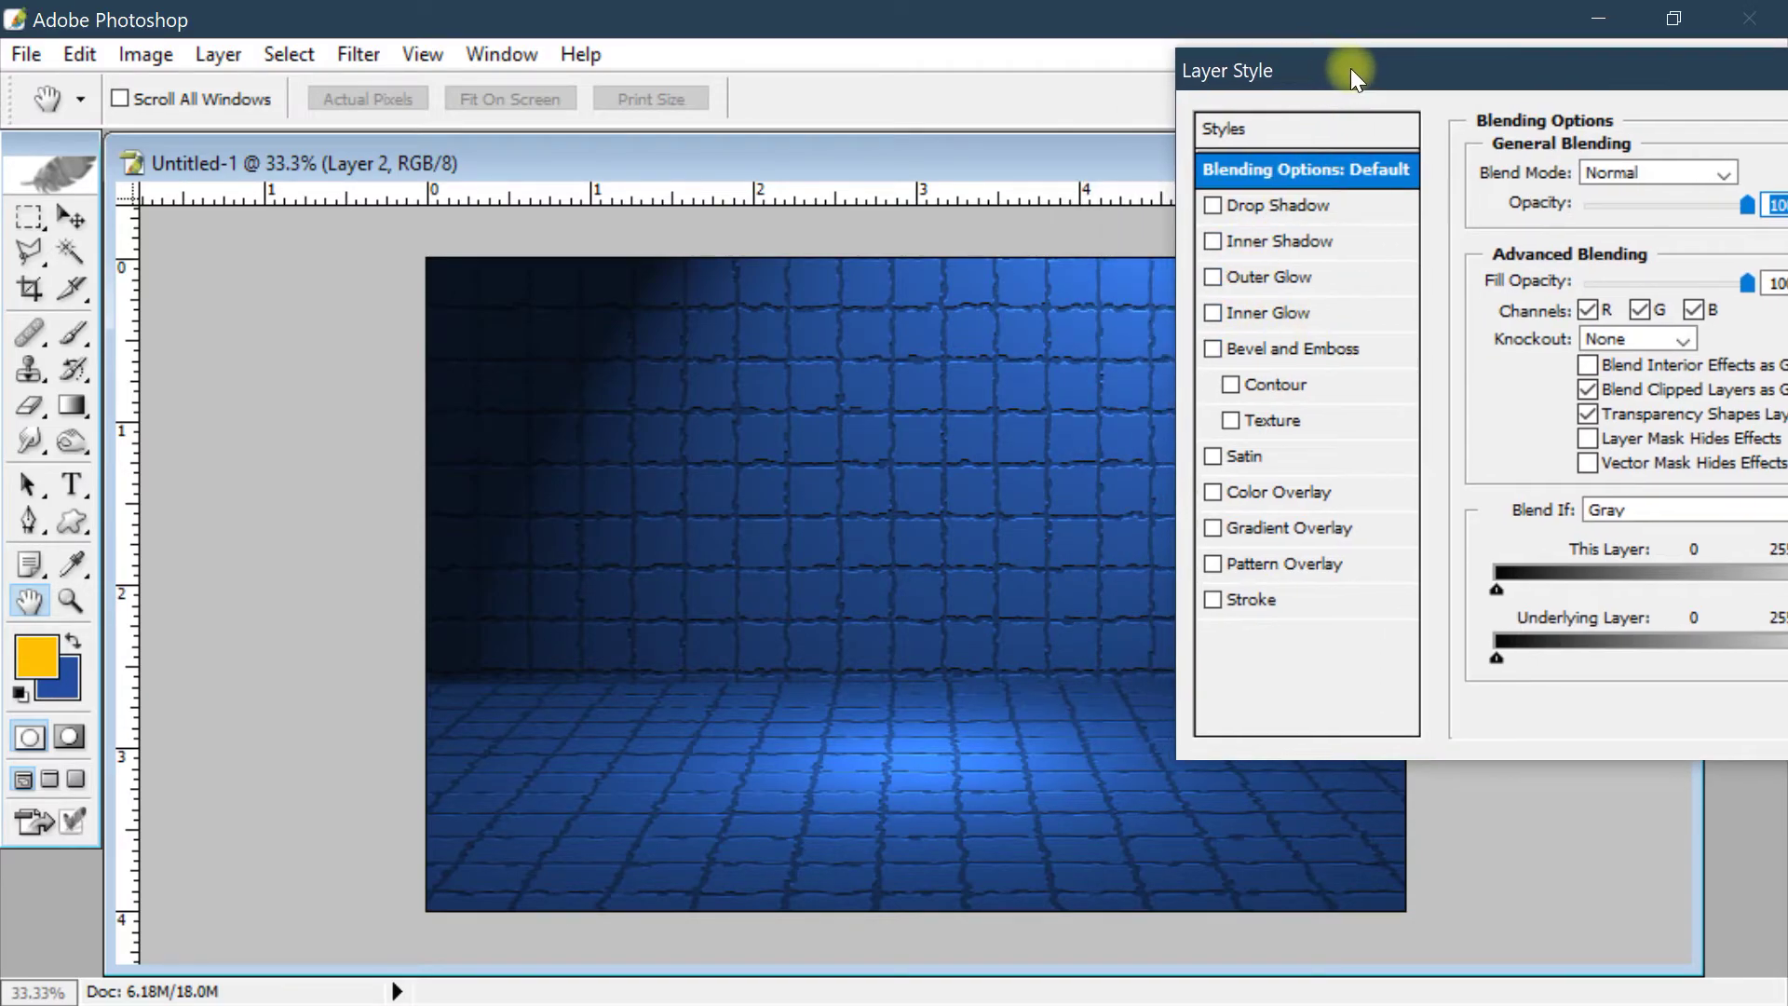
{"action": "left_click", "coordinate": [1278, 350]}
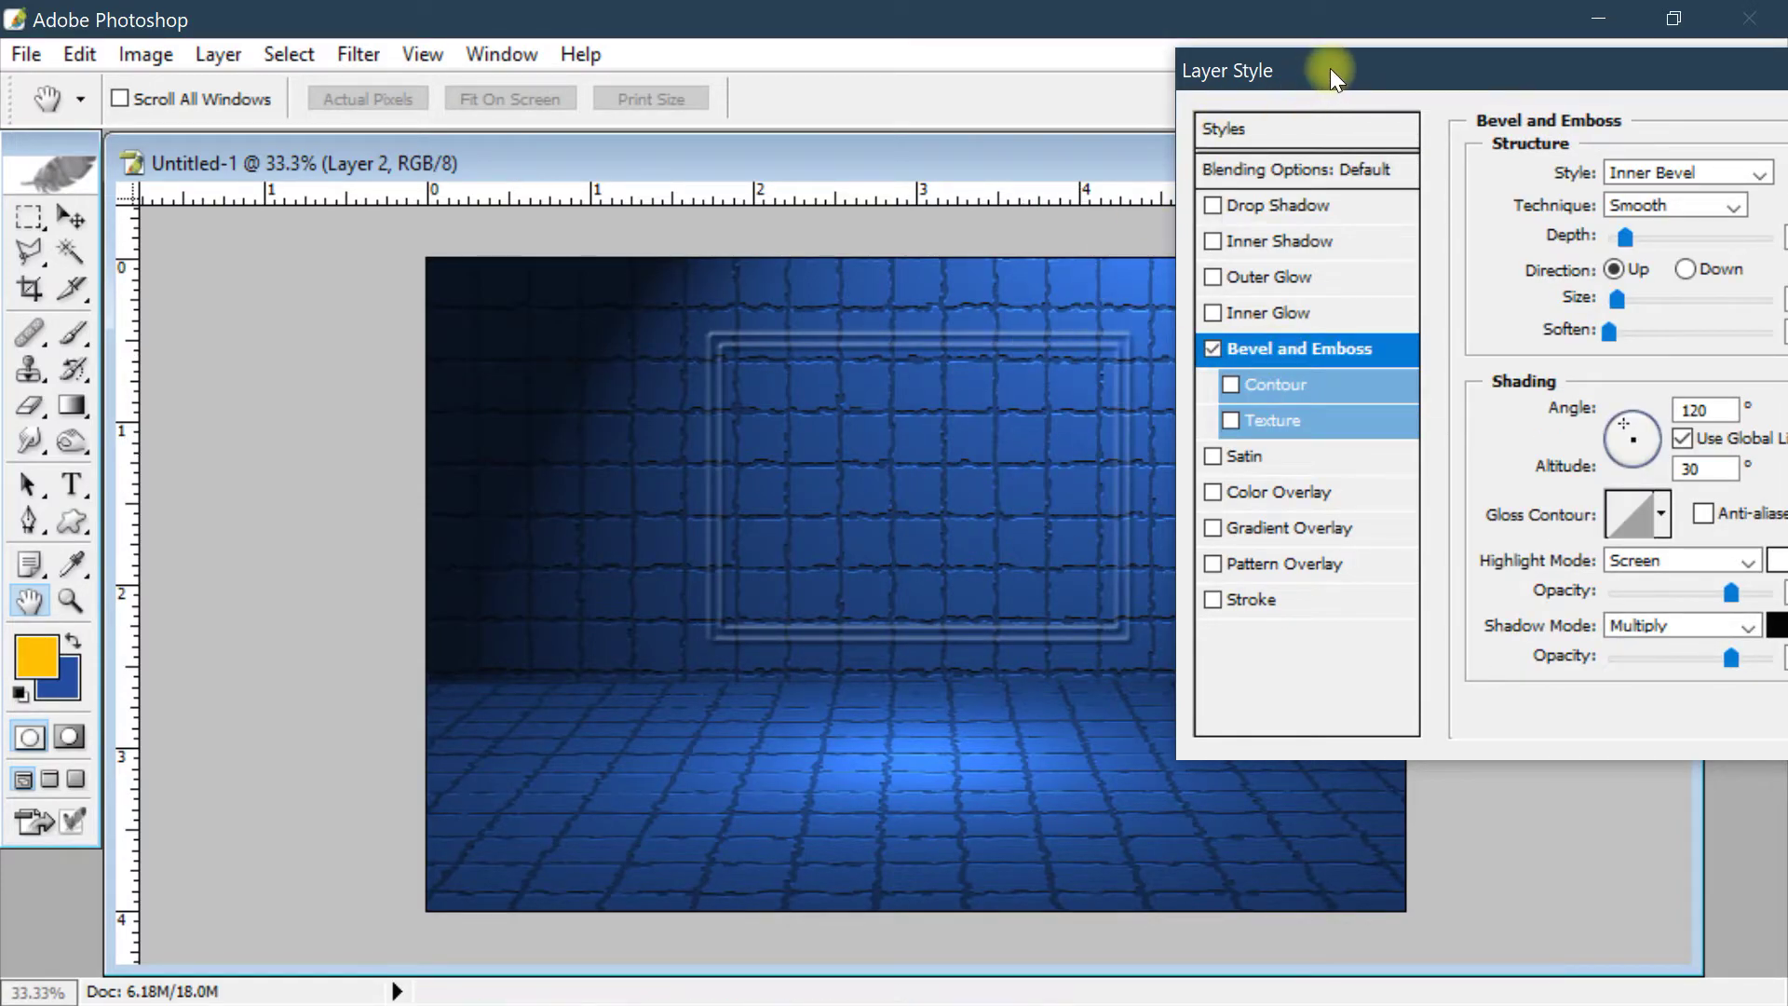
{"action": "left_click_drag", "start_coordinate": [1330, 69], "coordinate": [1270, 74]}
Set the frame's bevel depth to 431% and its size to 13 px, and apply the layer style
{"action": "left_click_drag", "start_coordinate": [1566, 243], "coordinate": [1591, 243]}
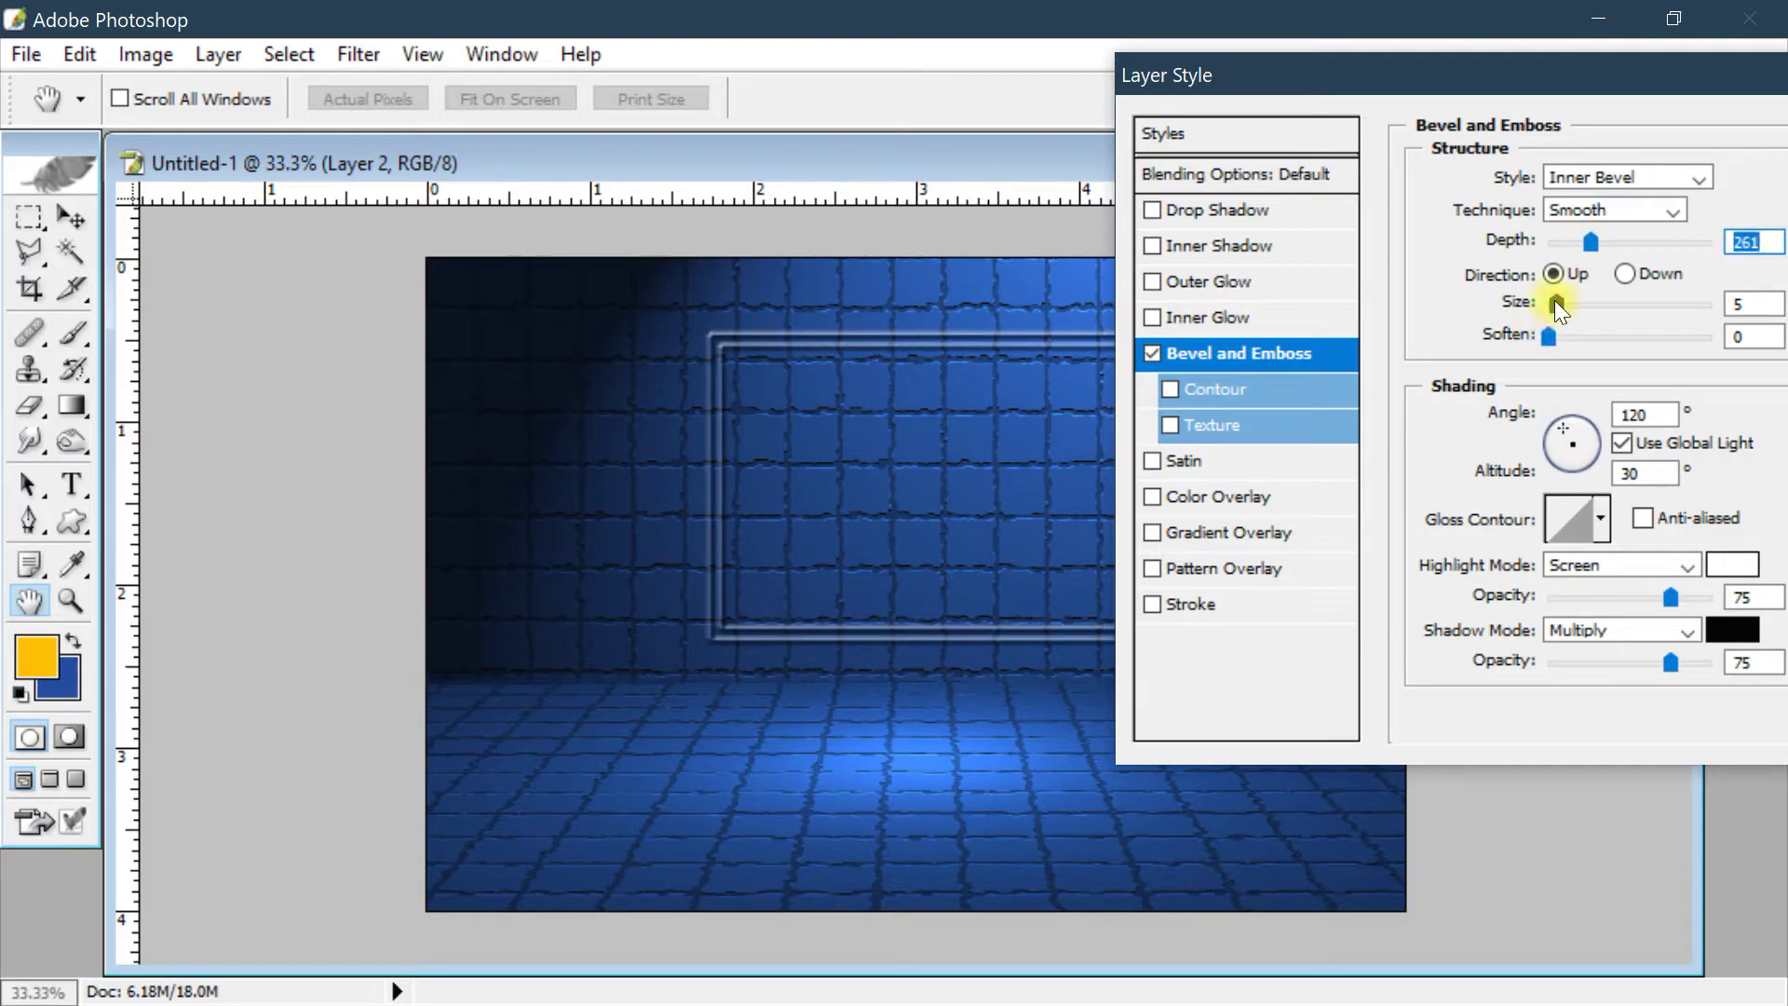
{"action": "left_click_drag", "start_coordinate": [1556, 300], "coordinate": [1566, 300]}
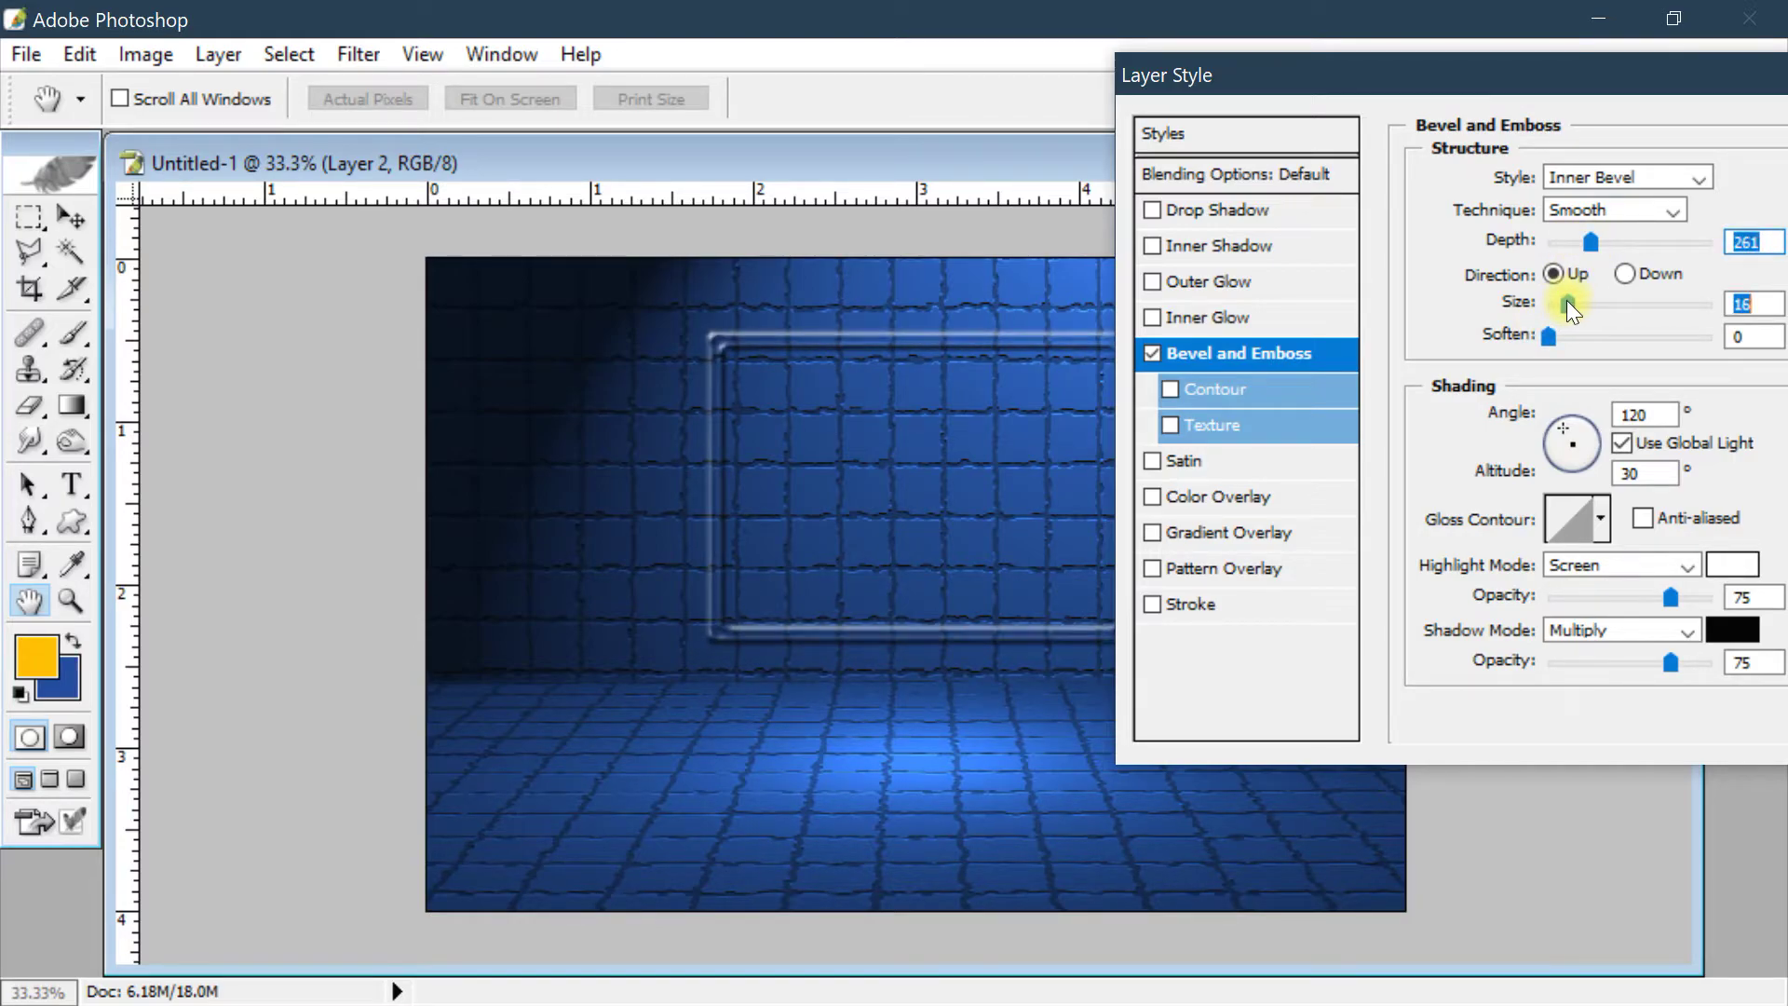
{"action": "left_click_drag", "start_coordinate": [1597, 240], "coordinate": [1618, 240]}
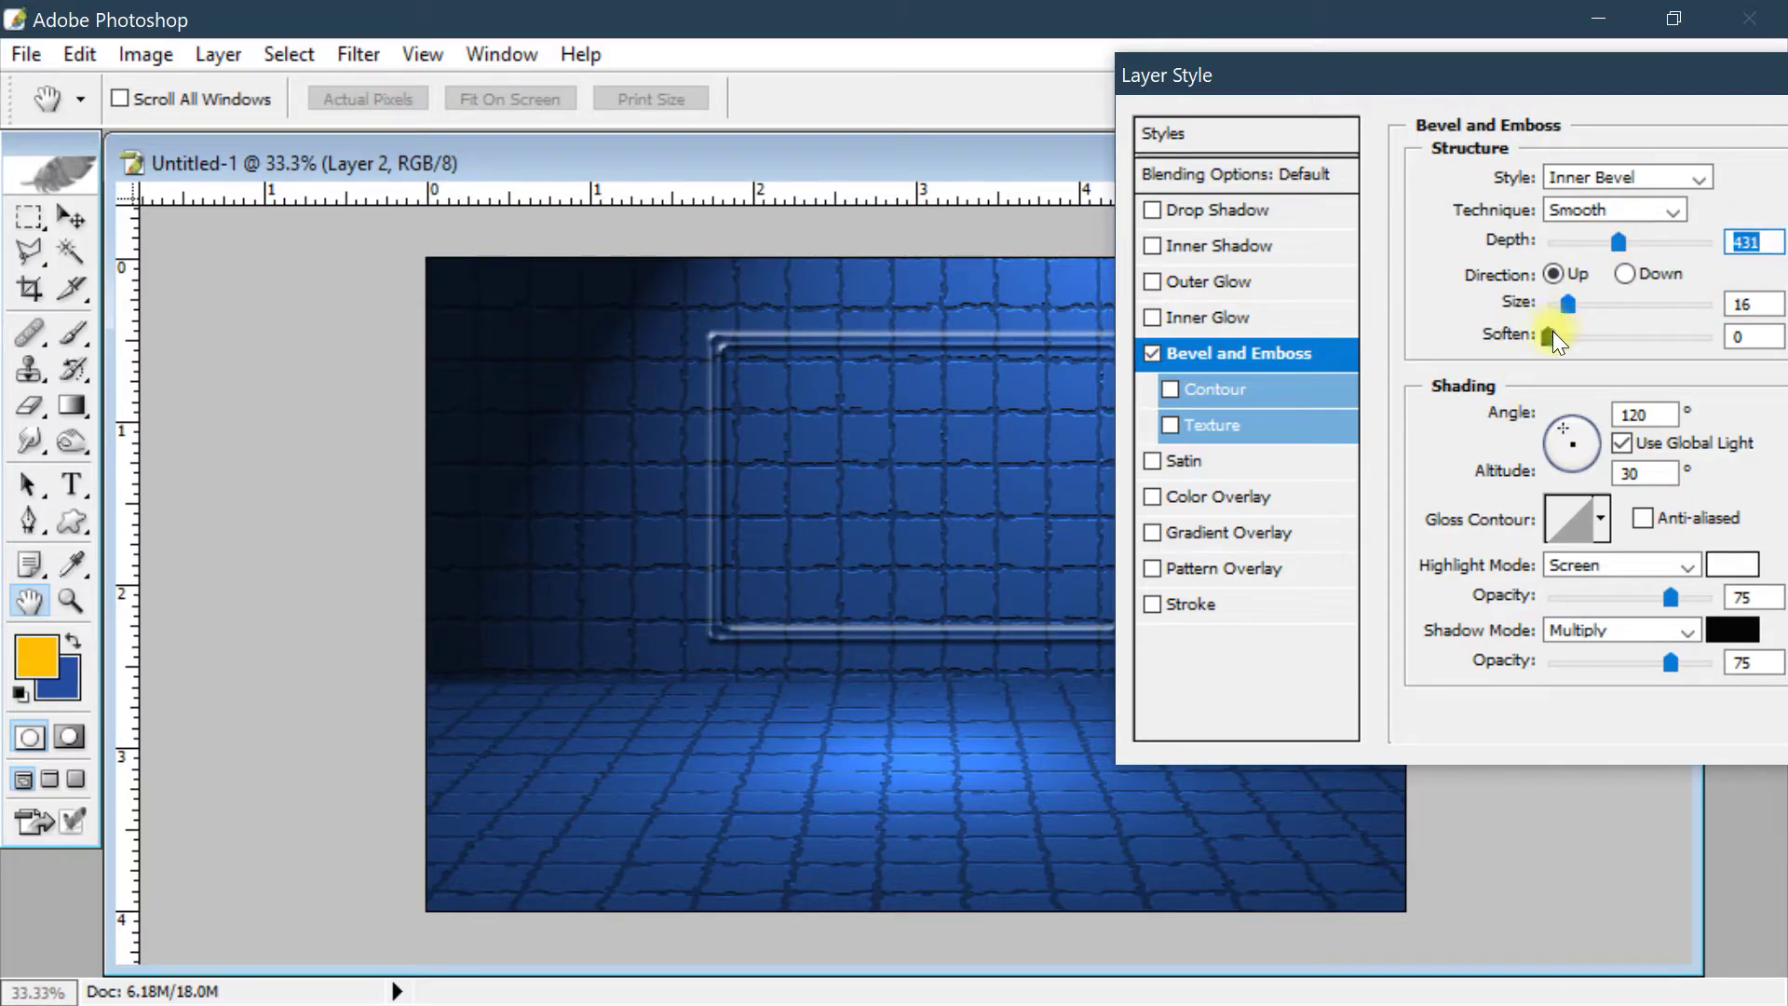
{"action": "left_click_drag", "start_coordinate": [1548, 335], "coordinate": [1567, 303]}
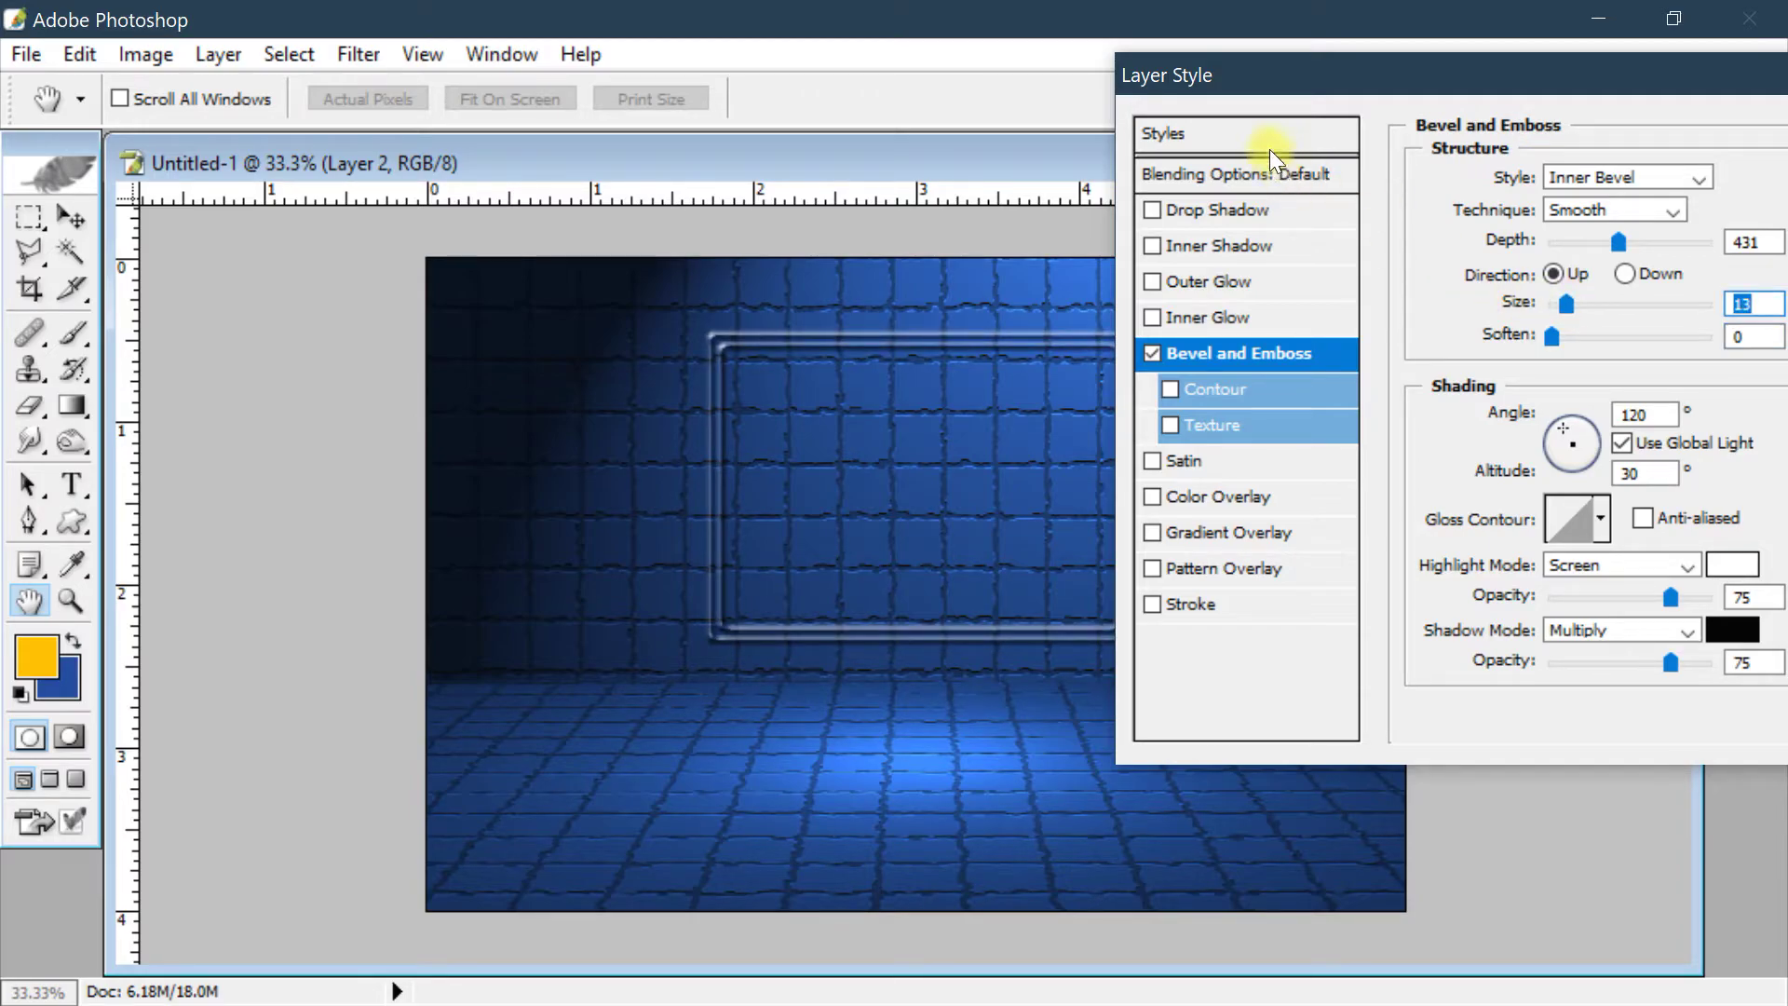
{"action": "left_click_drag", "start_coordinate": [1385, 69], "coordinate": [1230, 64]}
{"action": "left_click_drag", "start_coordinate": [1427, 69], "coordinate": [1197, 57]}
{"action": "left_click_drag", "start_coordinate": [1328, 49], "coordinate": [1566, 48]}
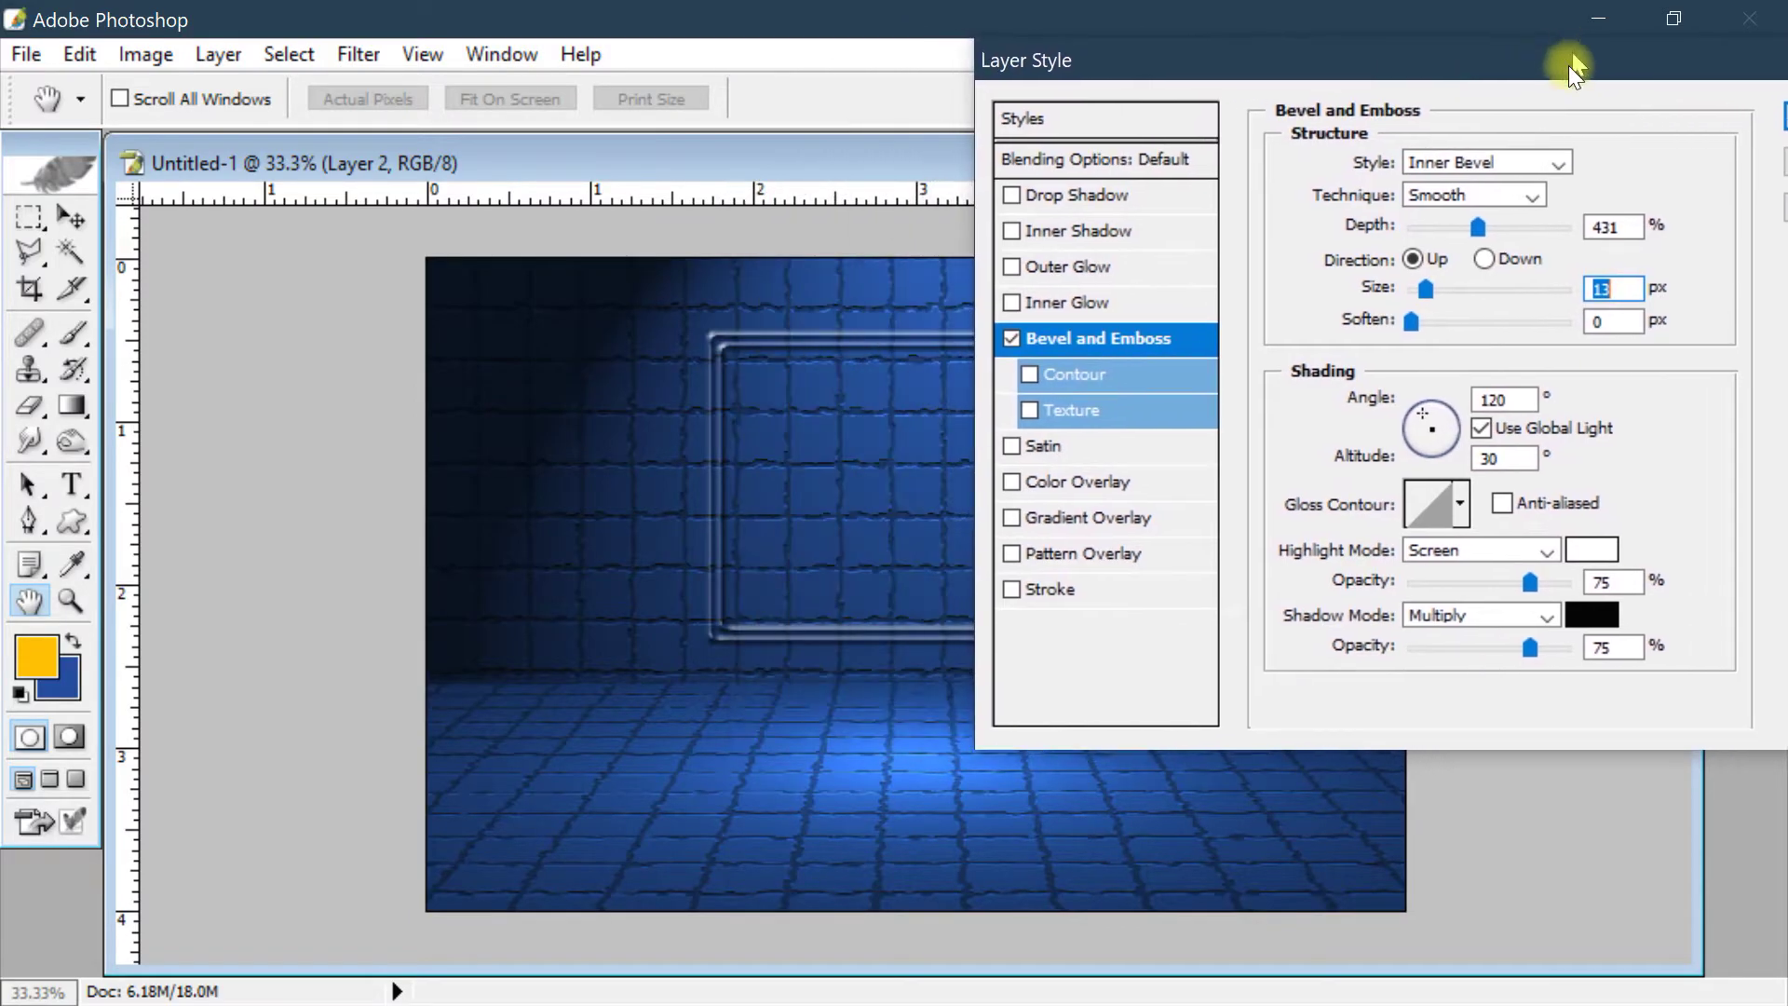
{"action": "left_click_drag", "start_coordinate": [1288, 69], "coordinate": [943, 69]}
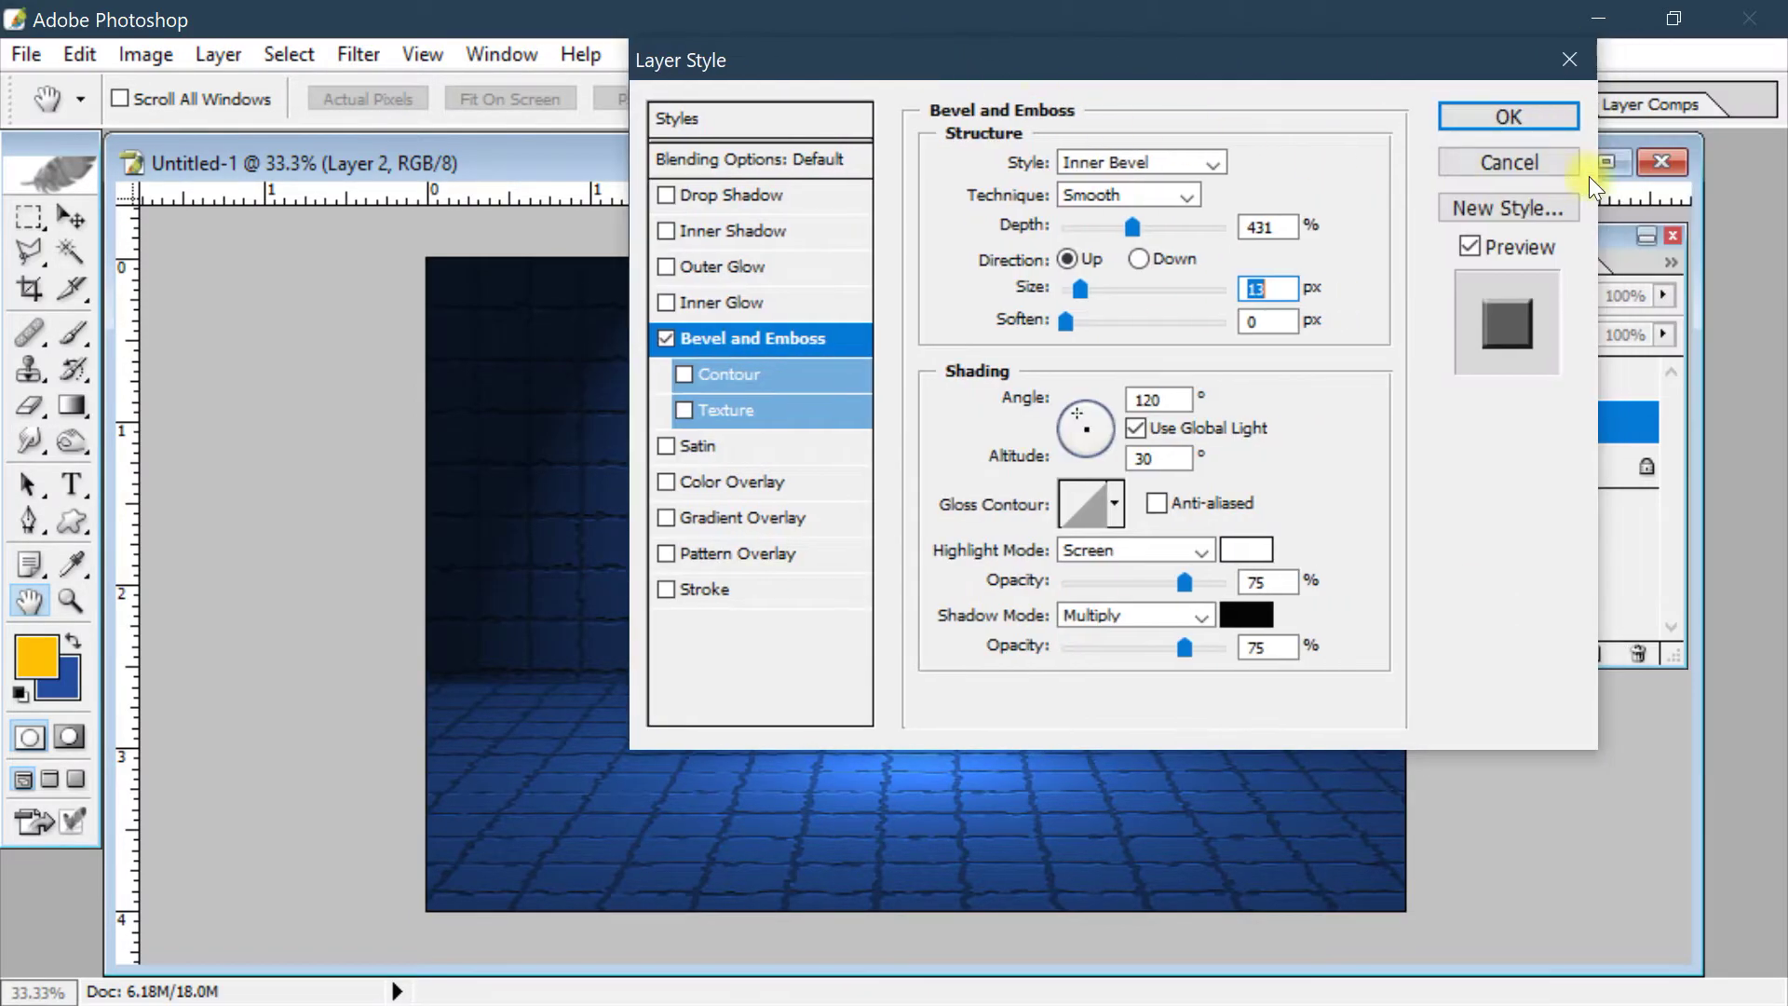
{"action": "left_click", "coordinate": [1518, 110]}
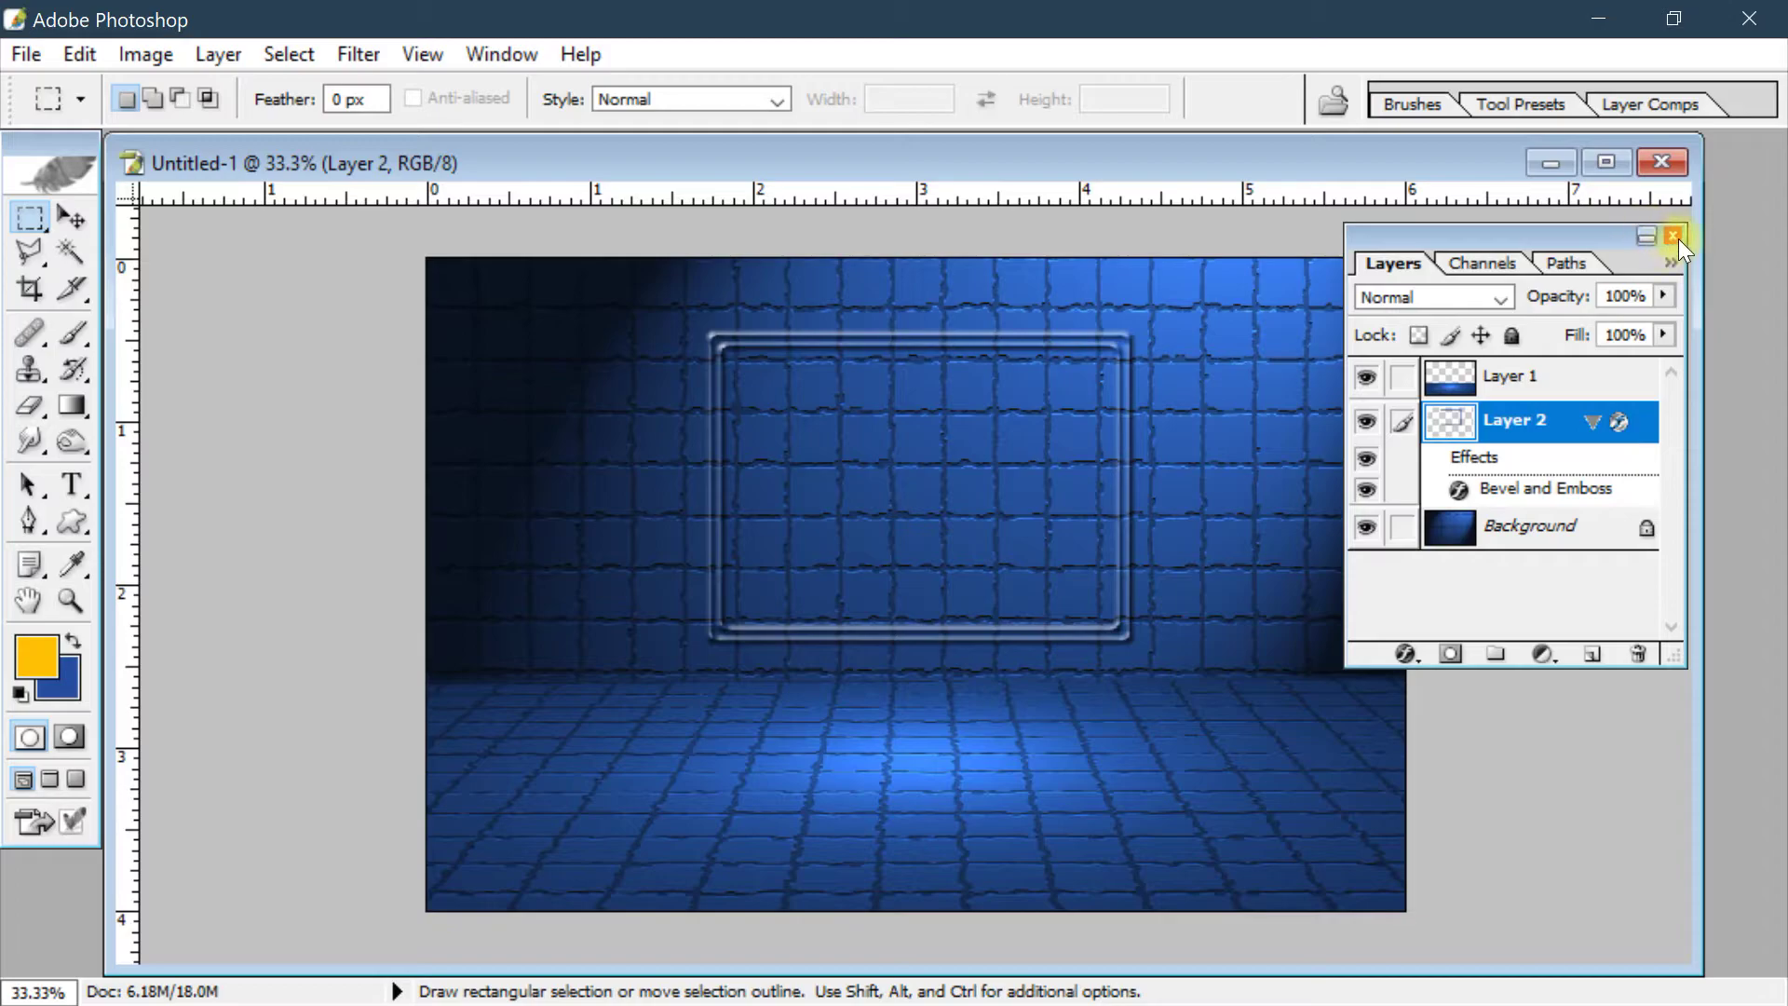
Narrow the document window beside the layers list and enlarge the view to 50% to inspect the embossed frame
{"action": "left_click_drag", "start_coordinate": [1689, 699], "coordinate": [1345, 718]}
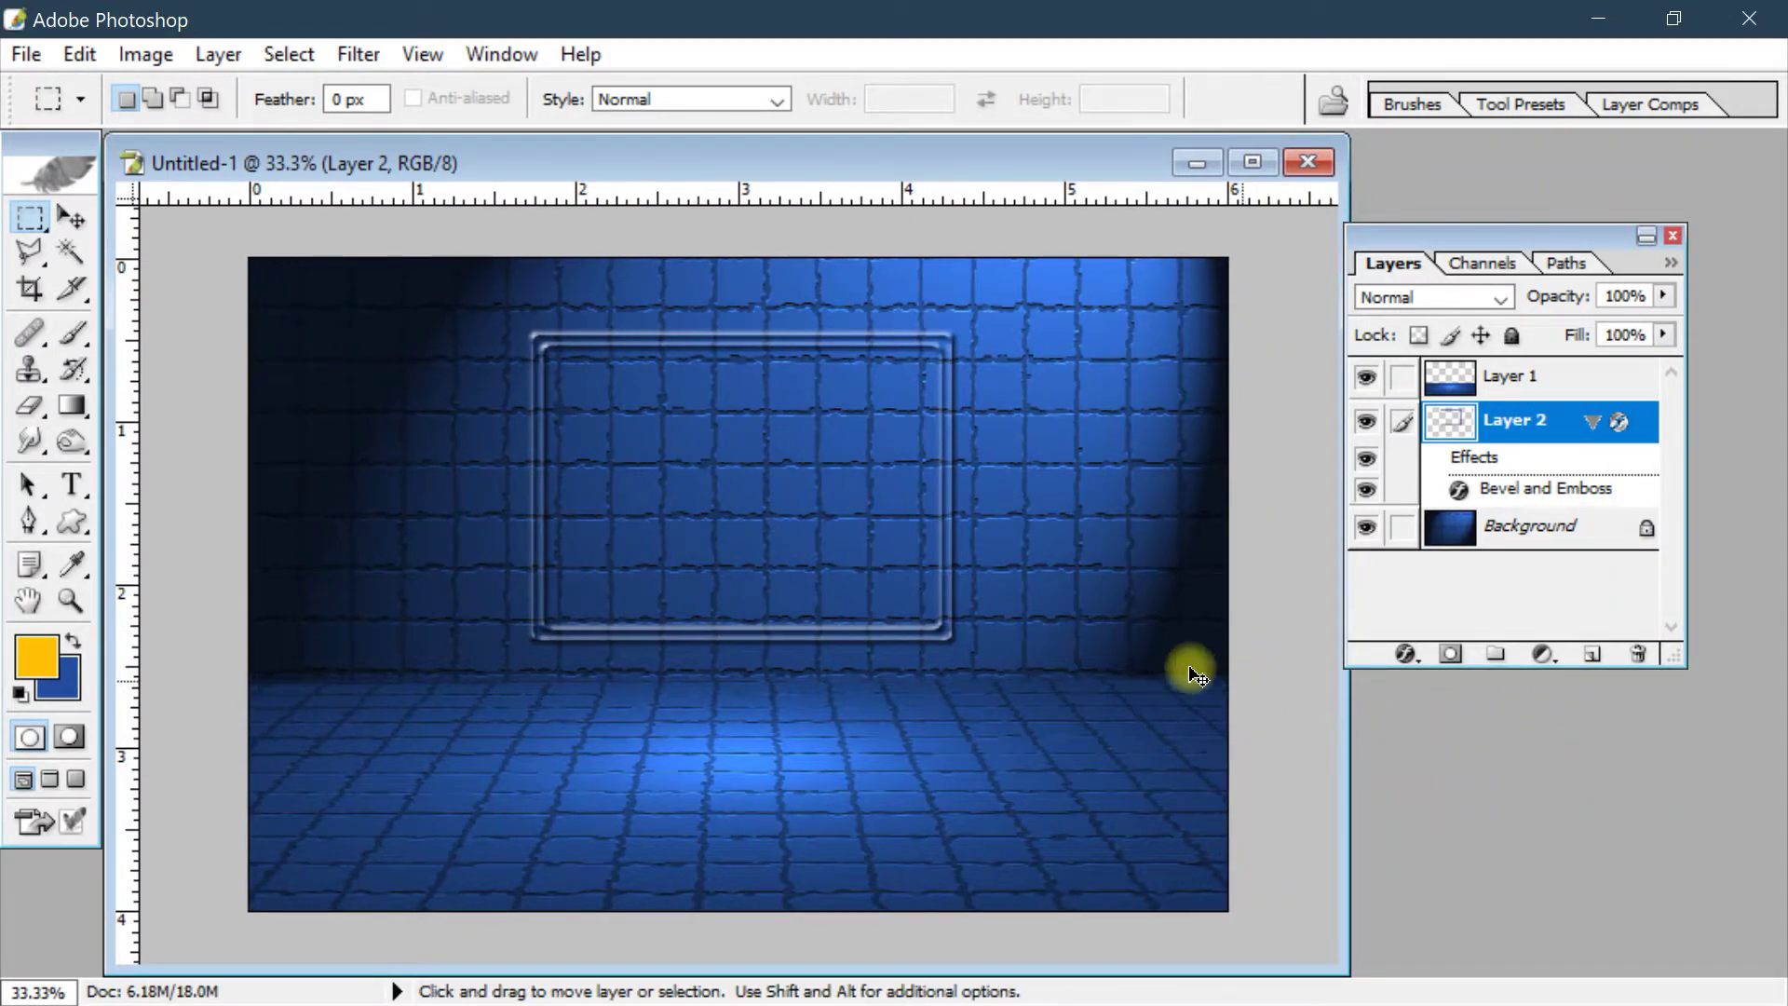
{"action": "key", "text": "ctrl+plus"}
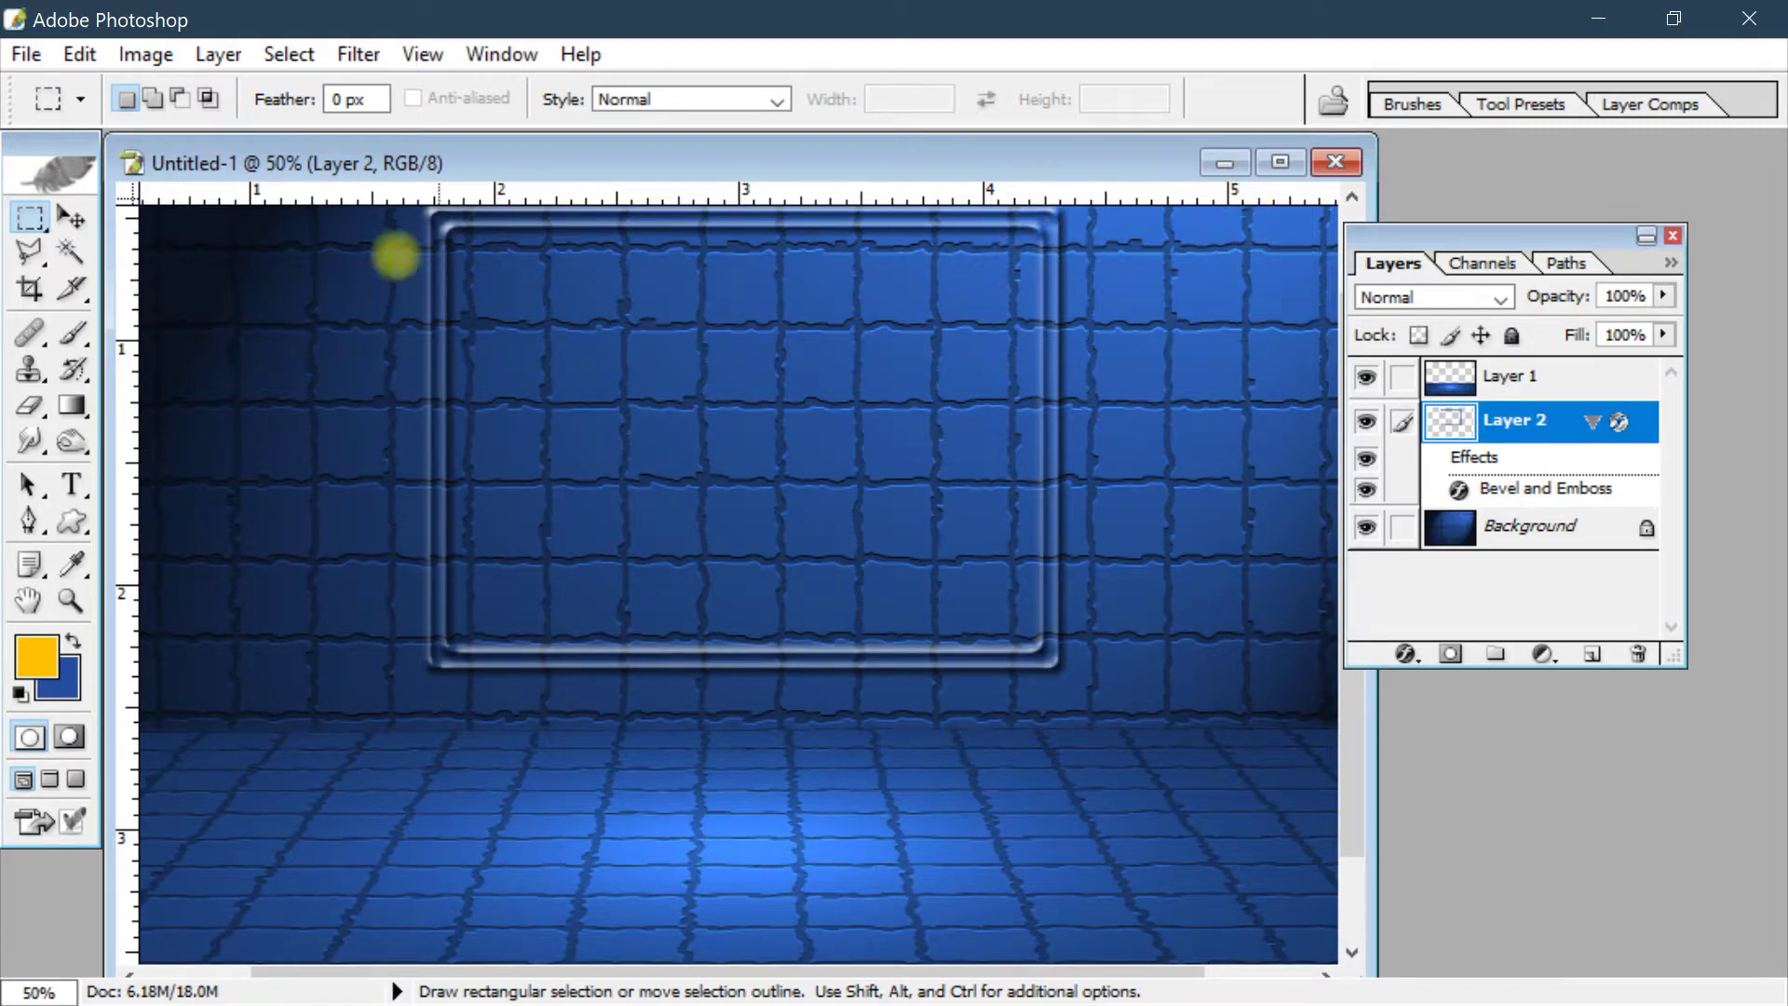
Move the embossed frame down and left across the wall-floor edge and bring its layer in front of the floor layer
{"action": "left_click", "coordinate": [67, 214]}
{"action": "left_click_drag", "start_coordinate": [456, 241], "coordinate": [271, 405]}
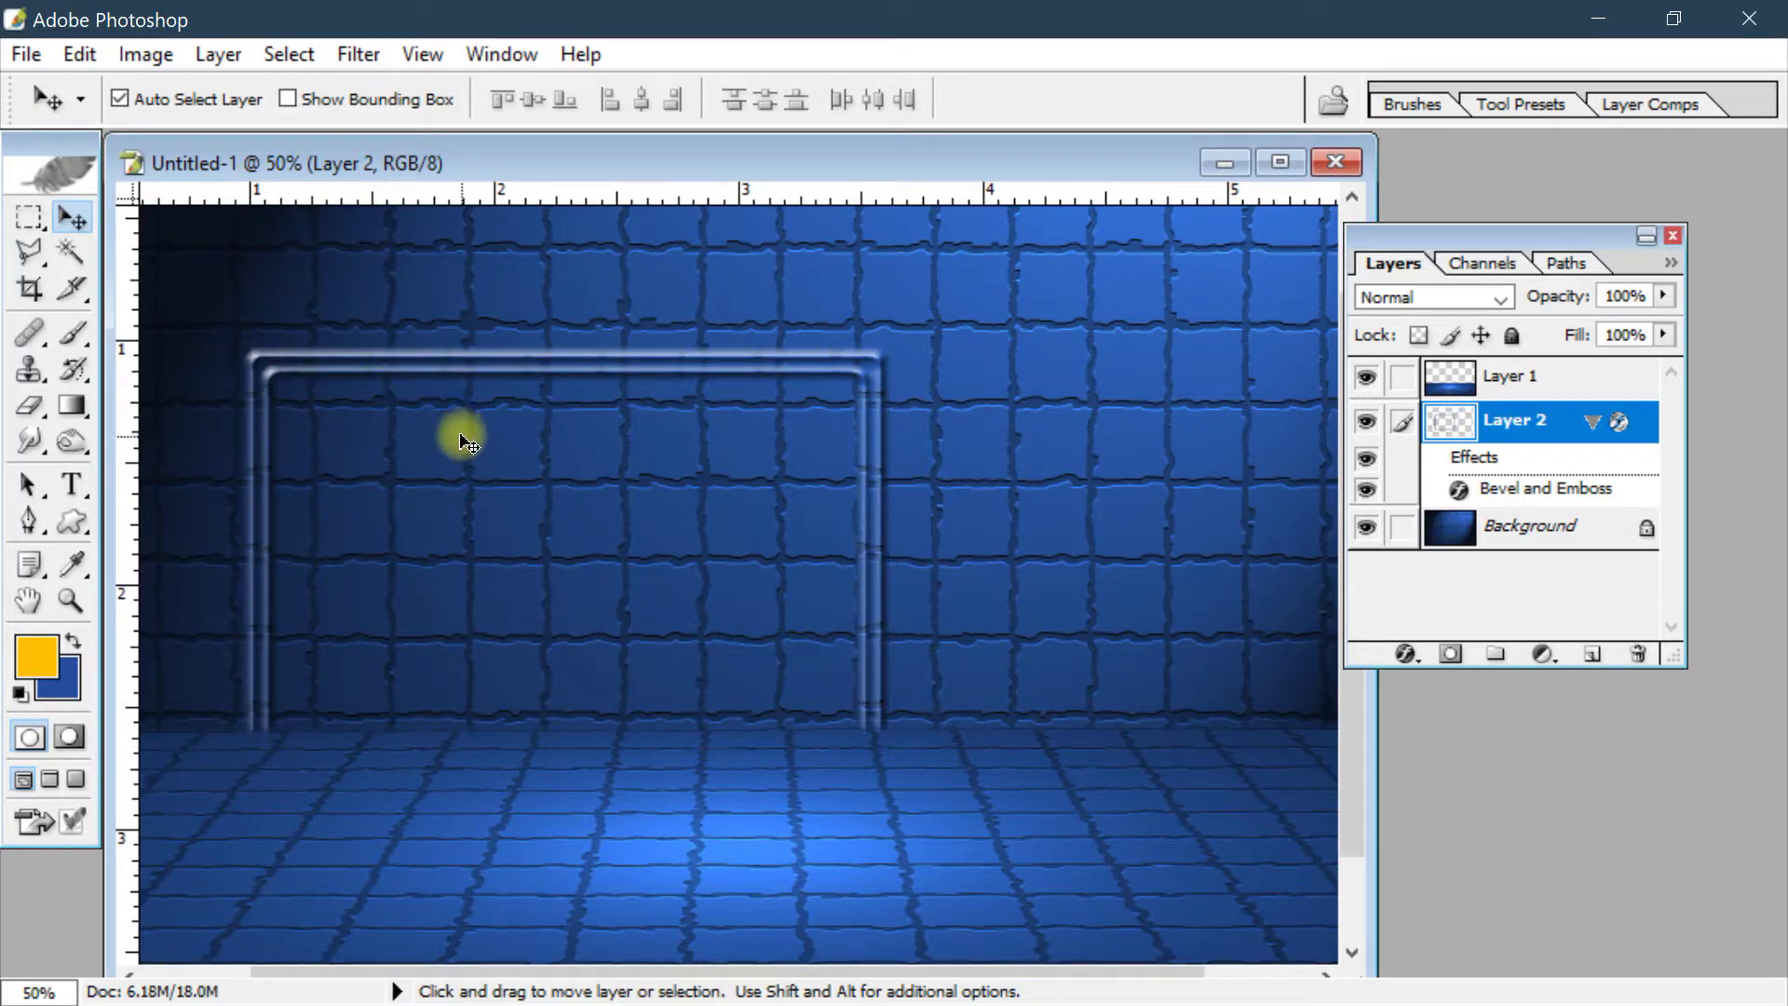
{"action": "key", "text": "ctrl+bracketright"}
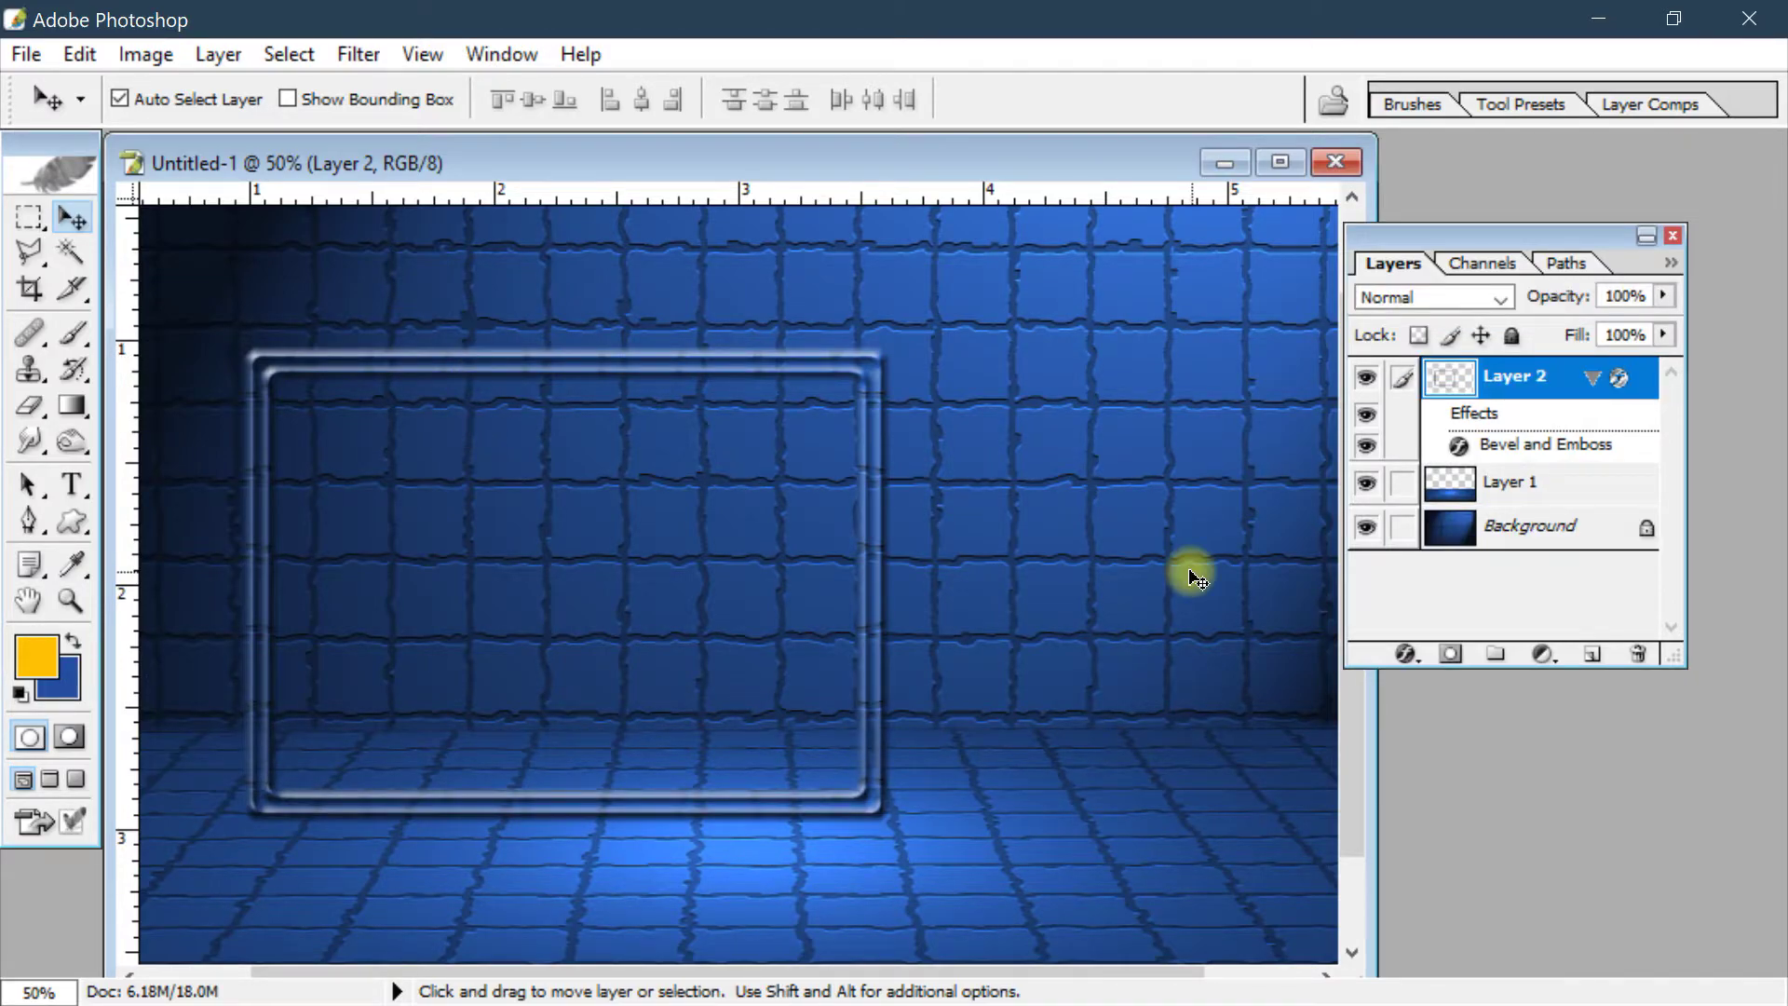
{"action": "key", "text": "ctrl+bracketleft"}
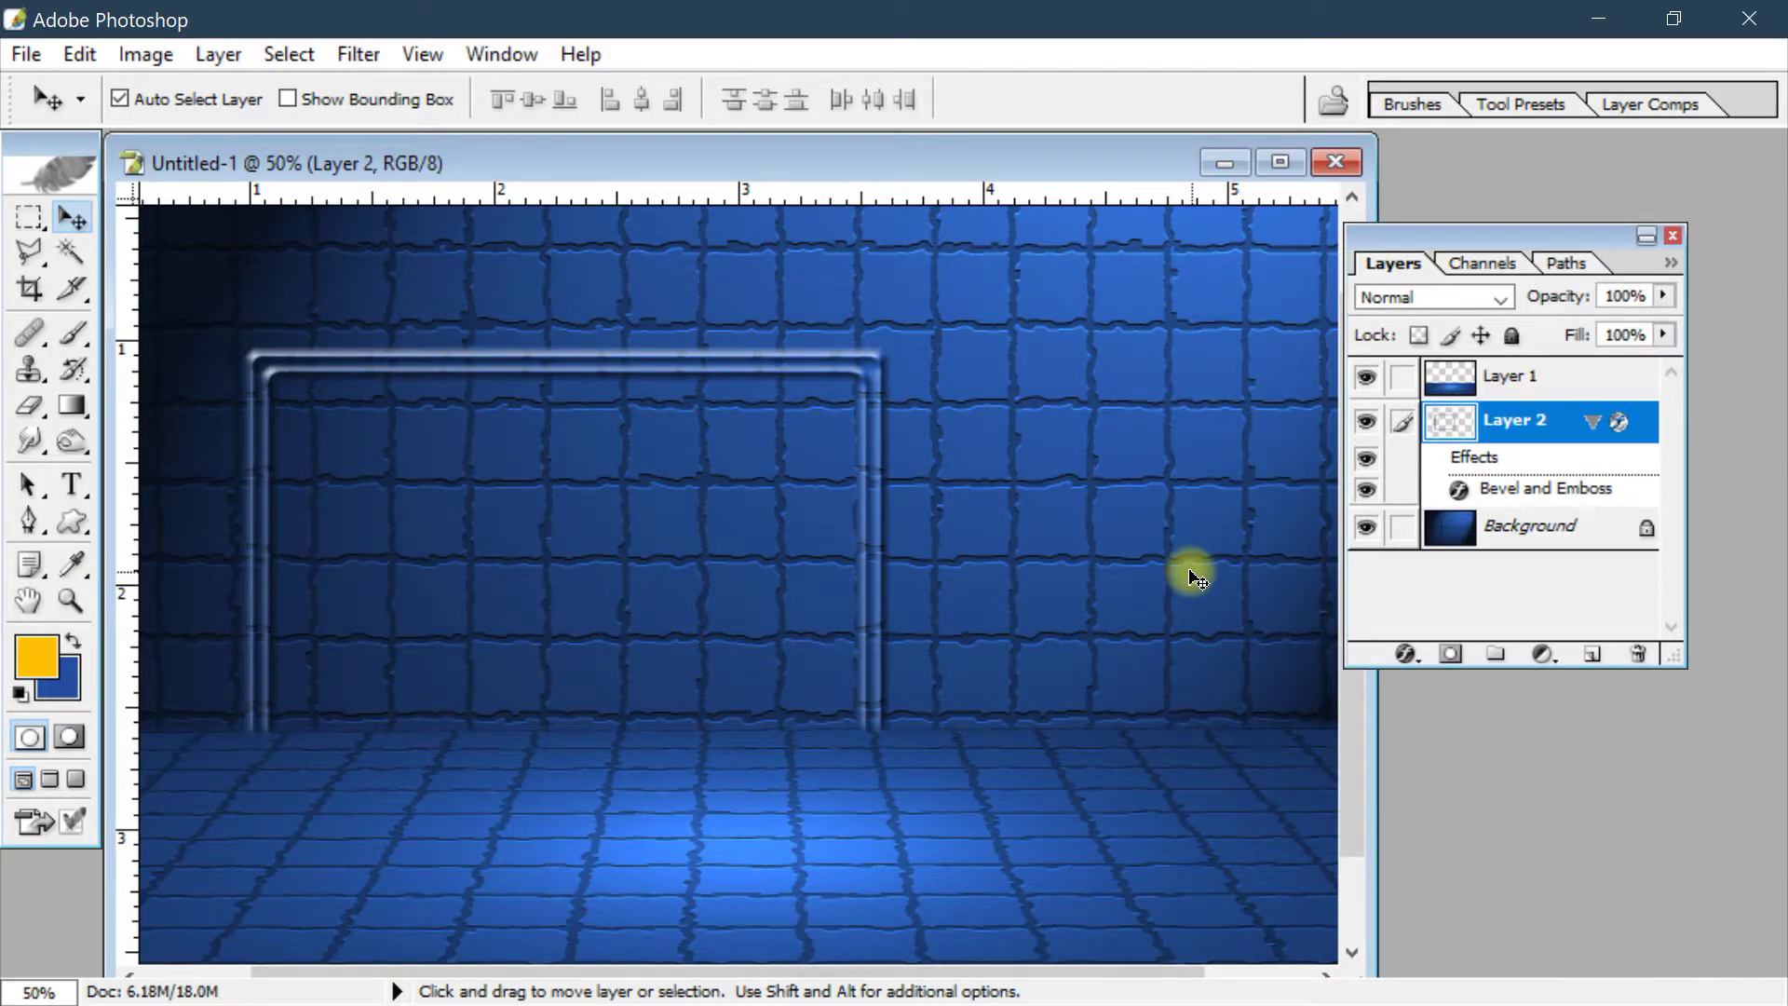
{"action": "key", "text": "ctrl+bracketright"}
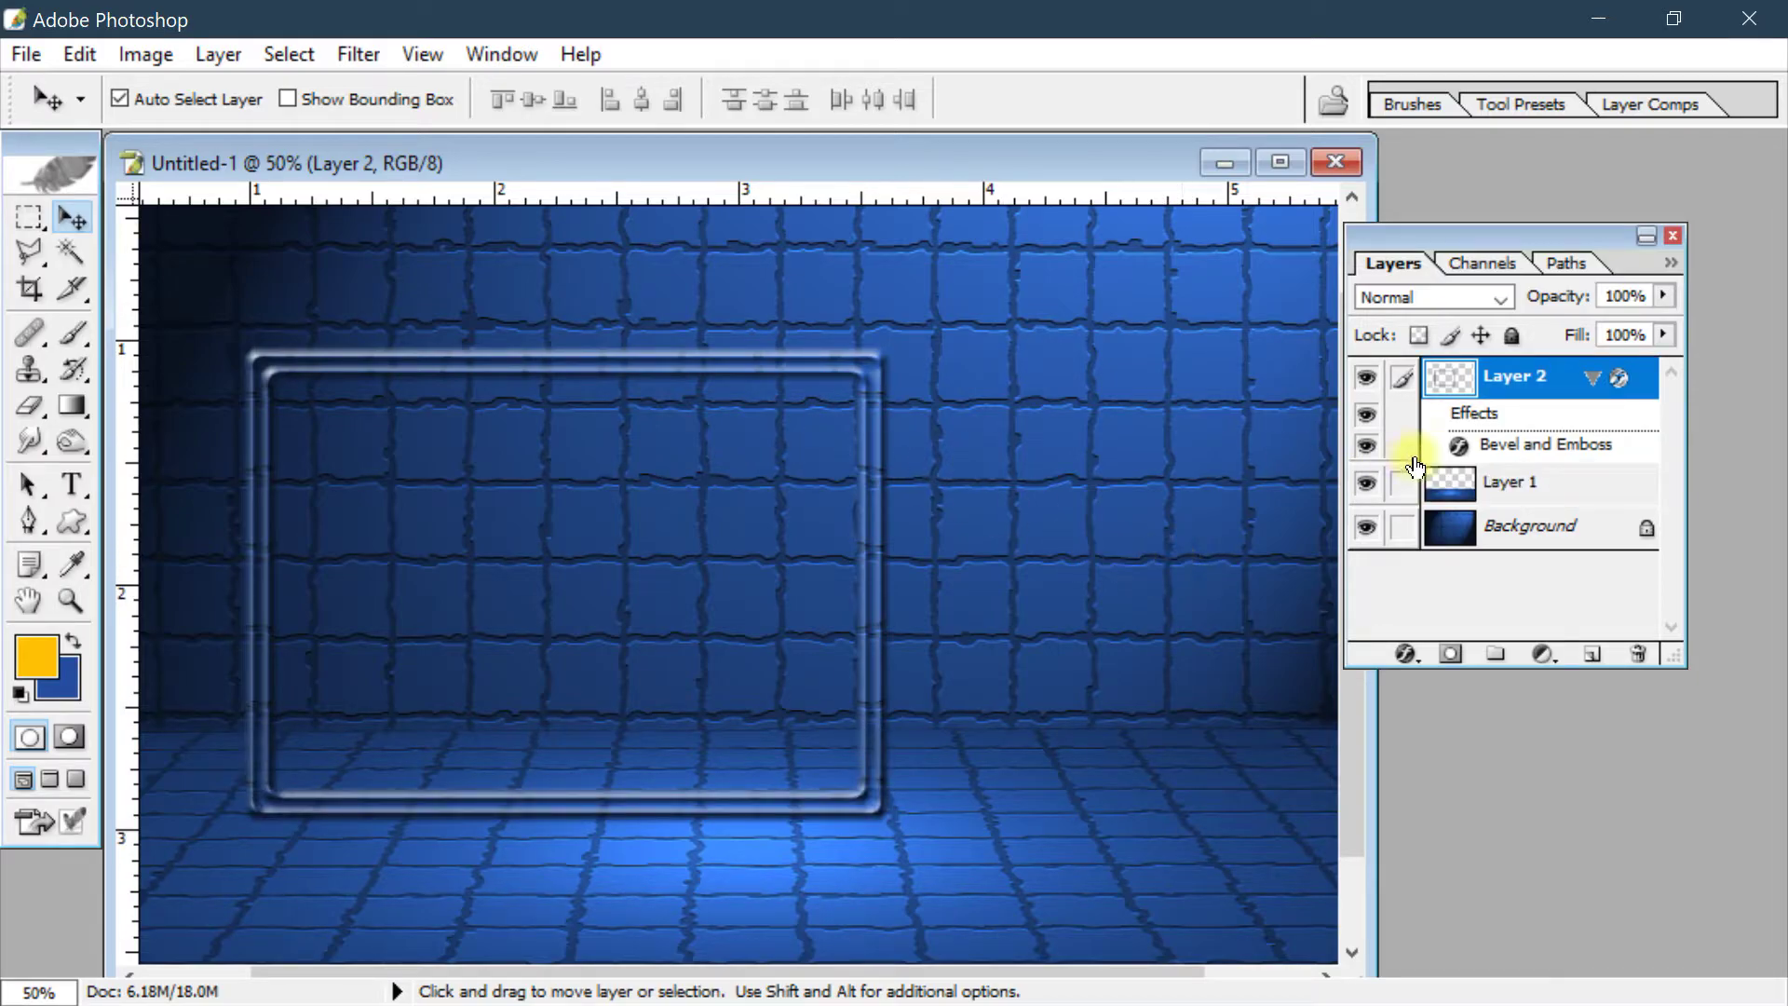
Add a Texture to the frame's Bevel and Emboss effect and try several of the loaded surface patterns on it
{"action": "double_click", "coordinate": [1641, 380]}
{"action": "left_click_drag", "start_coordinate": [868, 58], "coordinate": [1092, 107]}
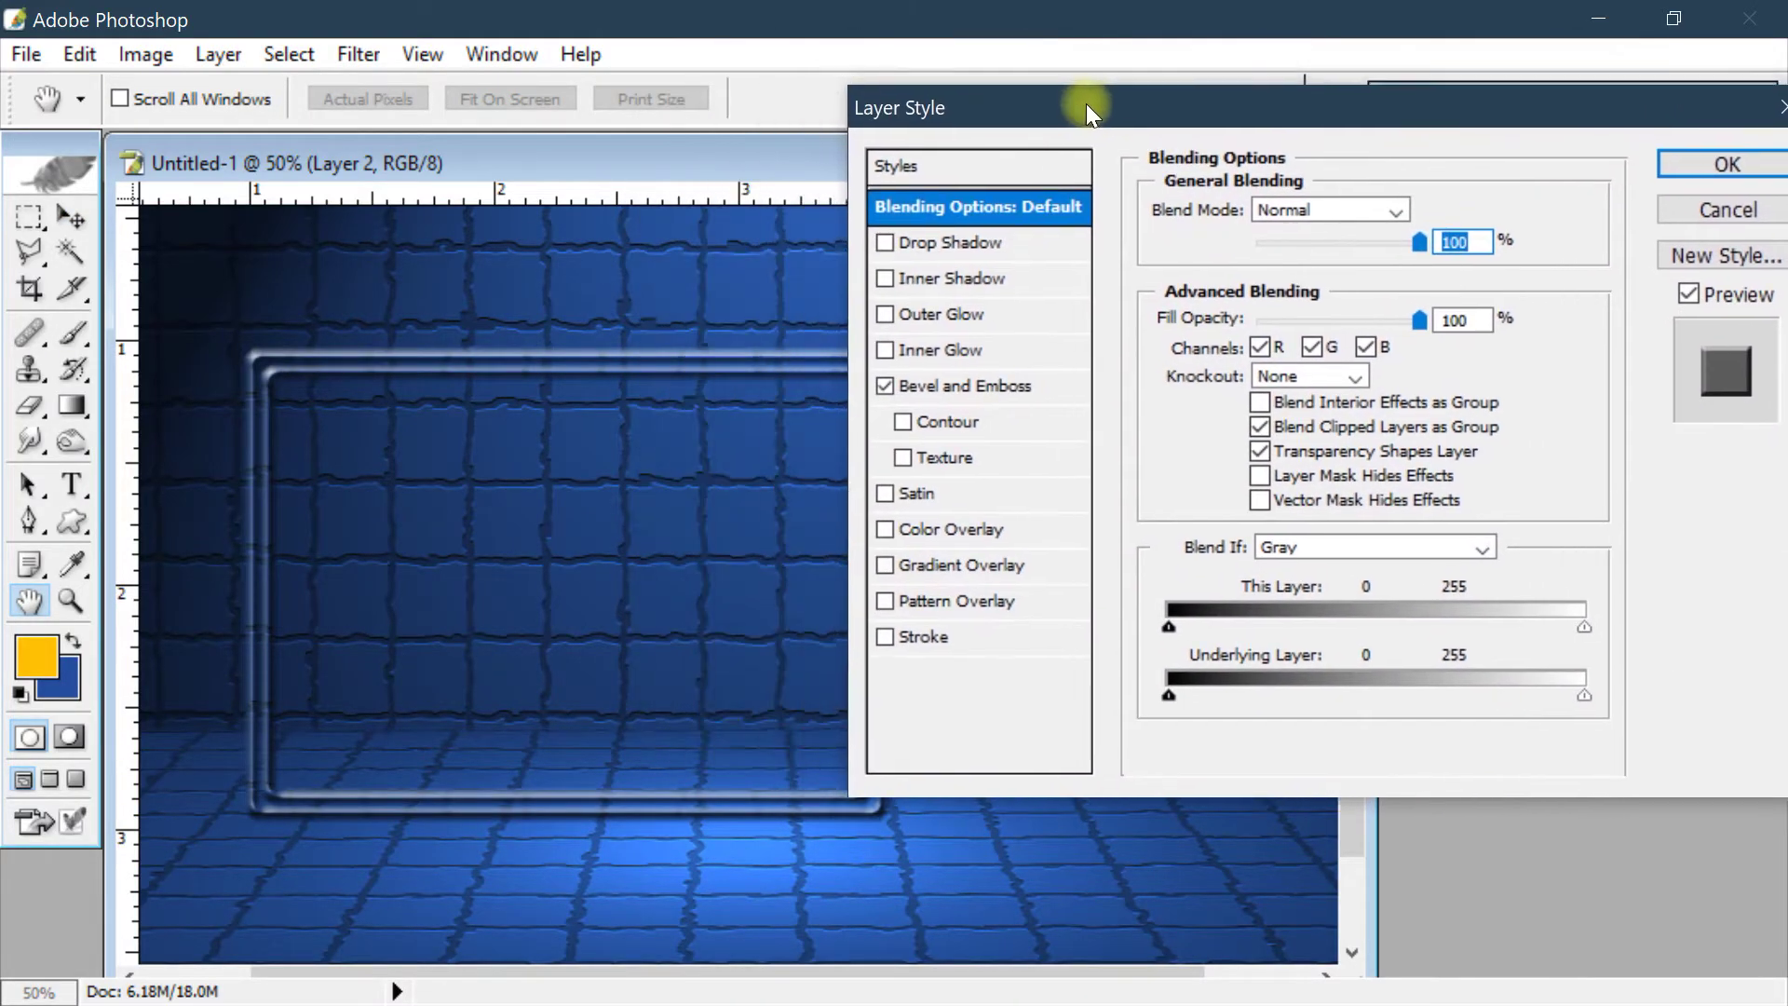
{"action": "left_click", "coordinate": [963, 456]}
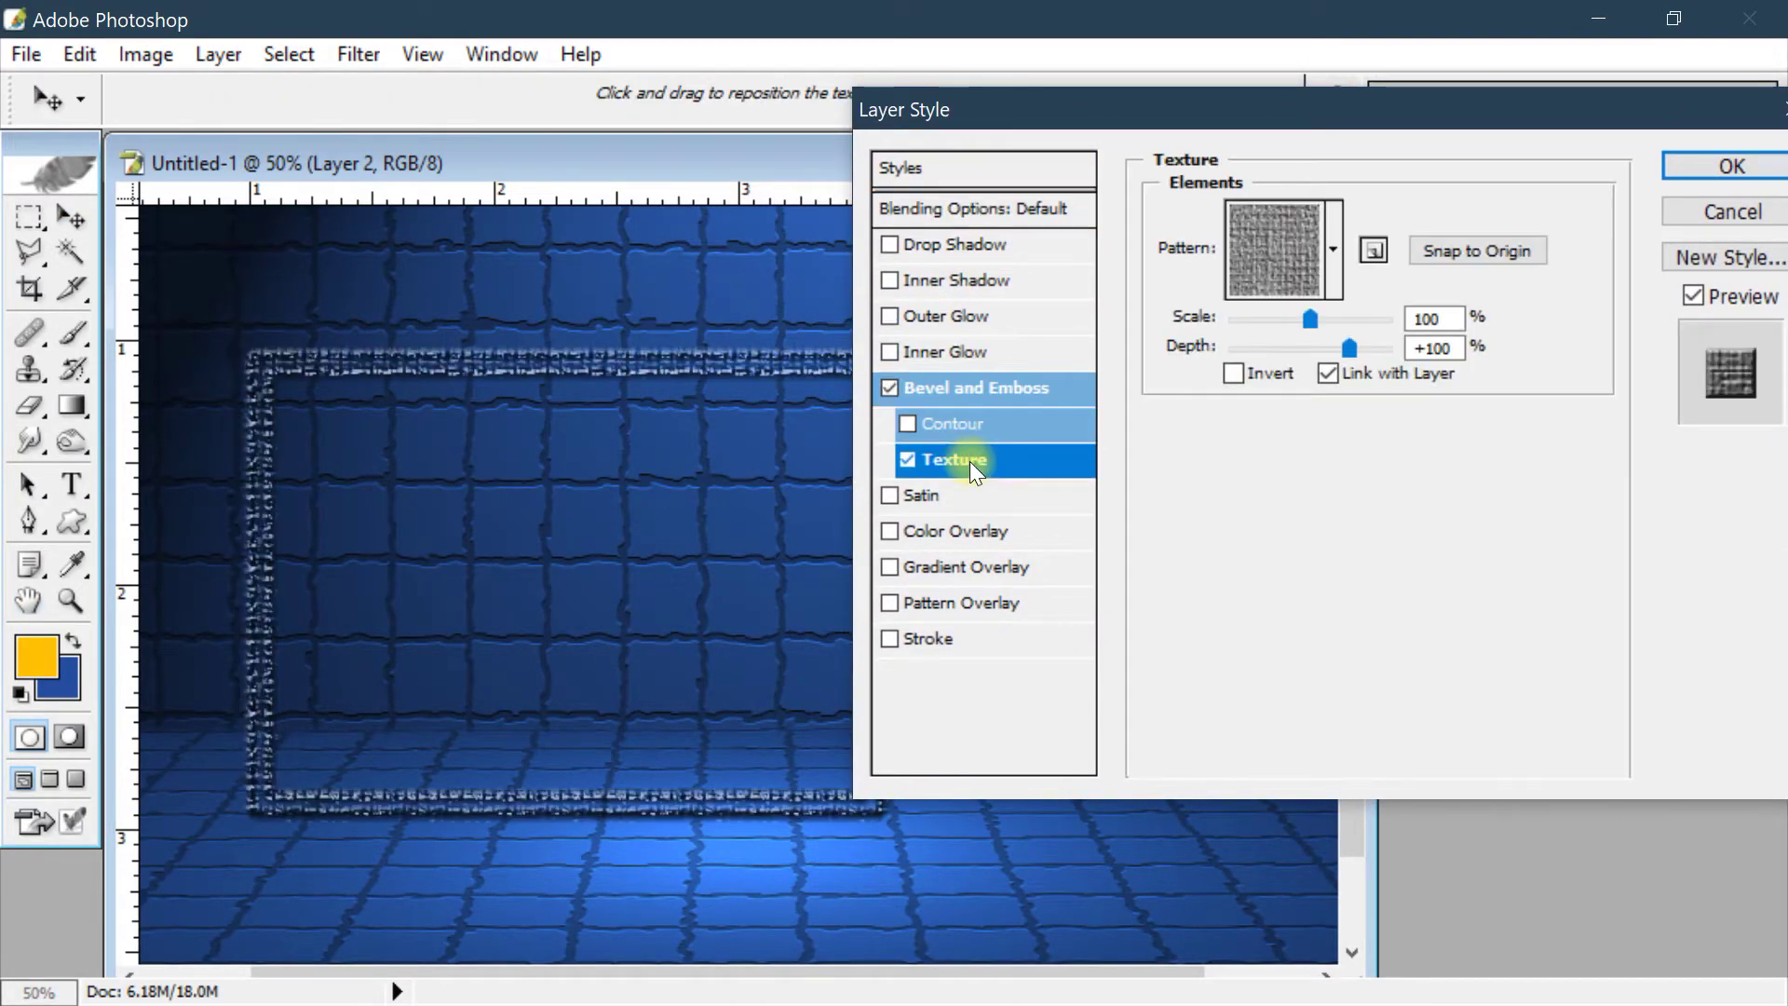
{"action": "left_click", "coordinate": [1336, 250]}
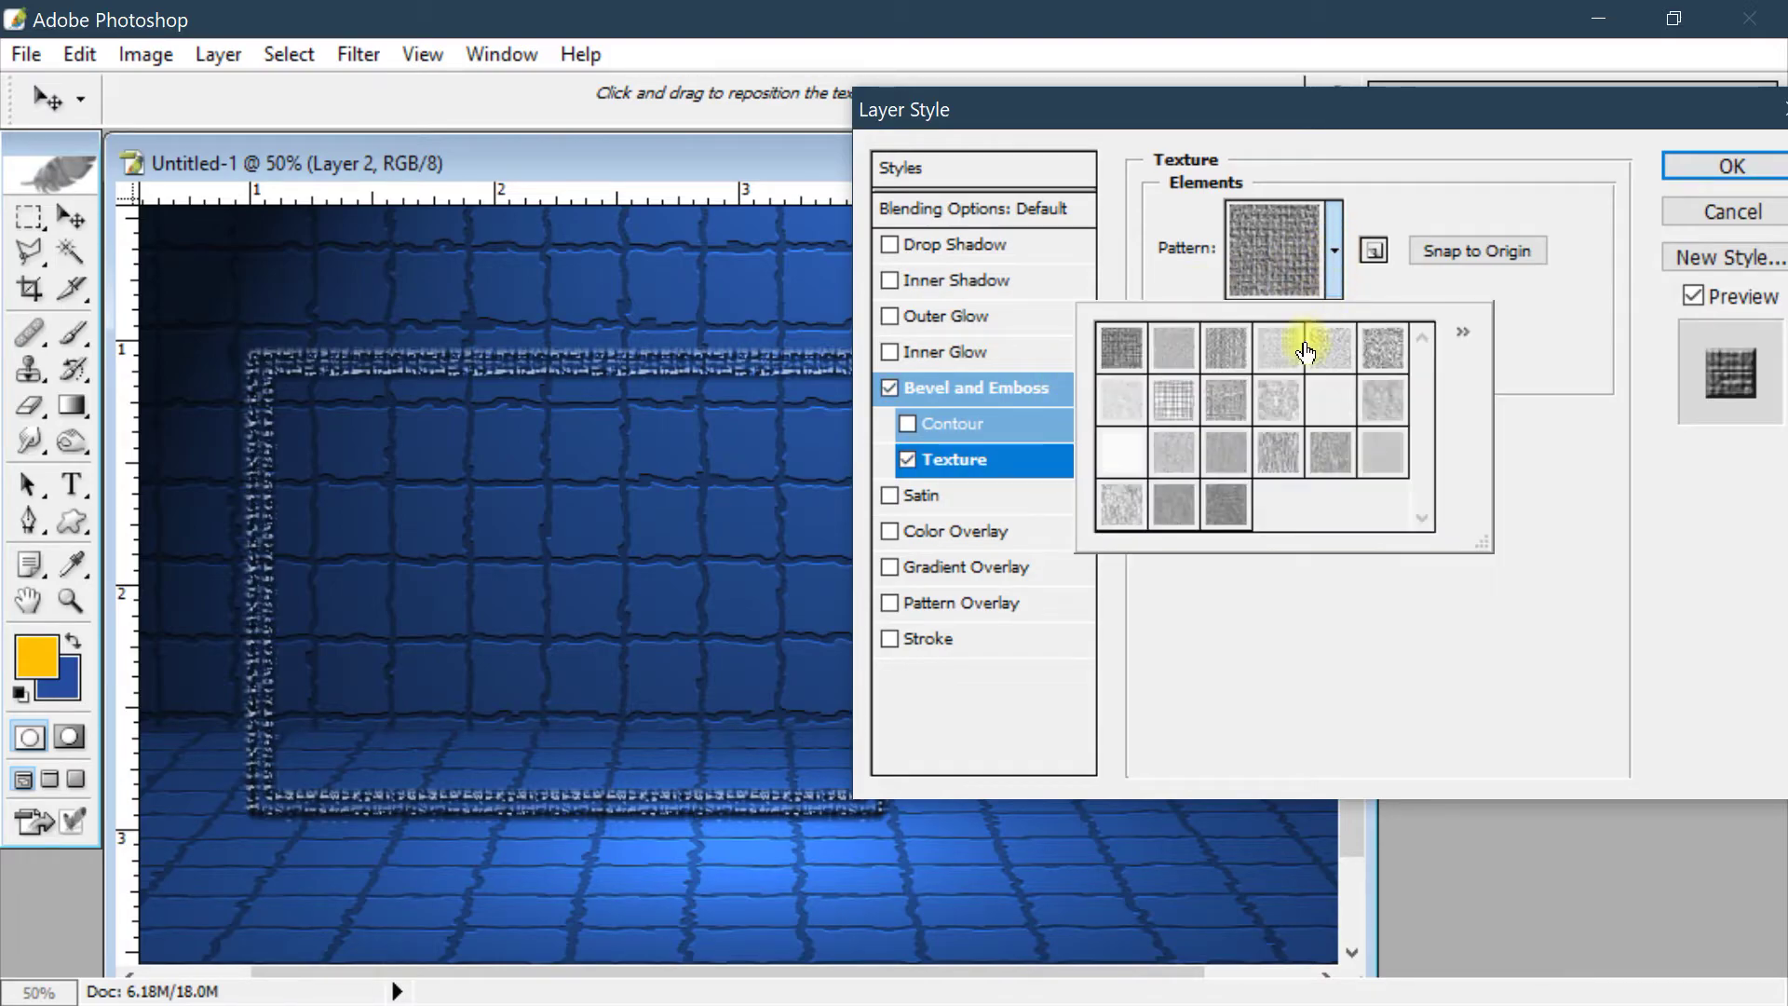
{"action": "left_click", "coordinate": [1286, 348]}
{"action": "left_click", "coordinate": [1284, 399]}
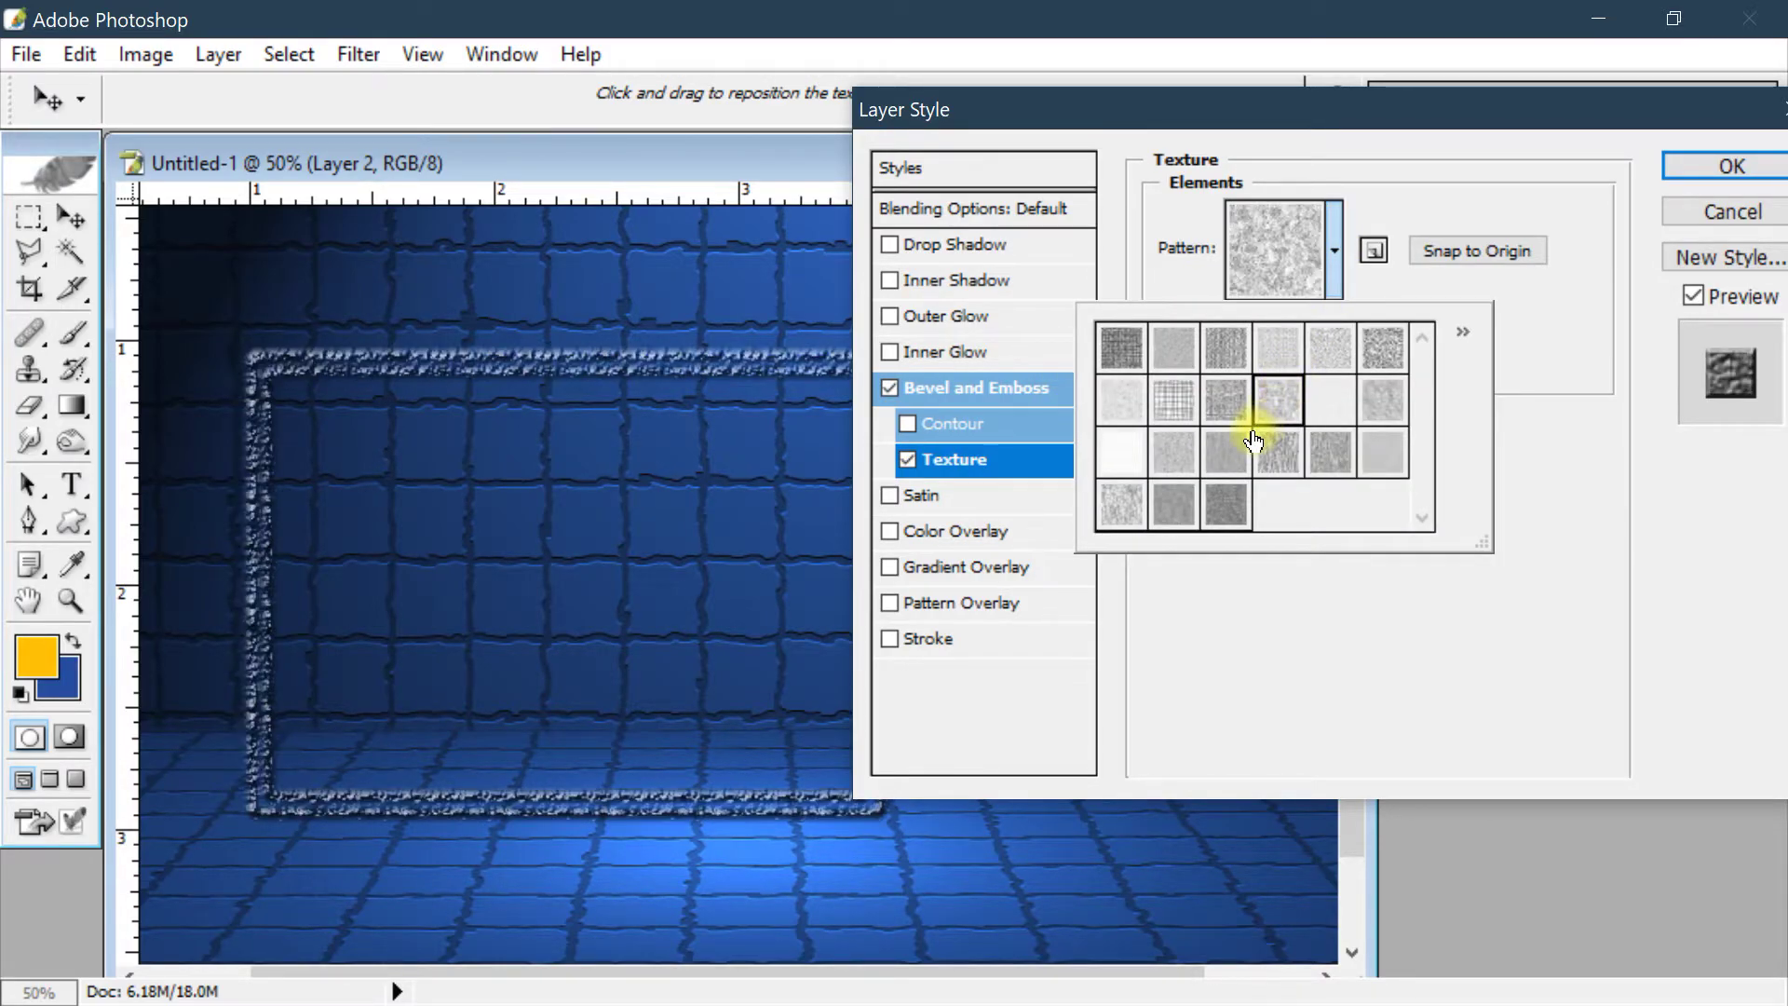
{"action": "left_click", "coordinate": [1228, 414]}
{"action": "left_click", "coordinate": [1174, 399]}
{"action": "left_click", "coordinate": [1174, 452]}
{"action": "left_click", "coordinate": [1327, 345]}
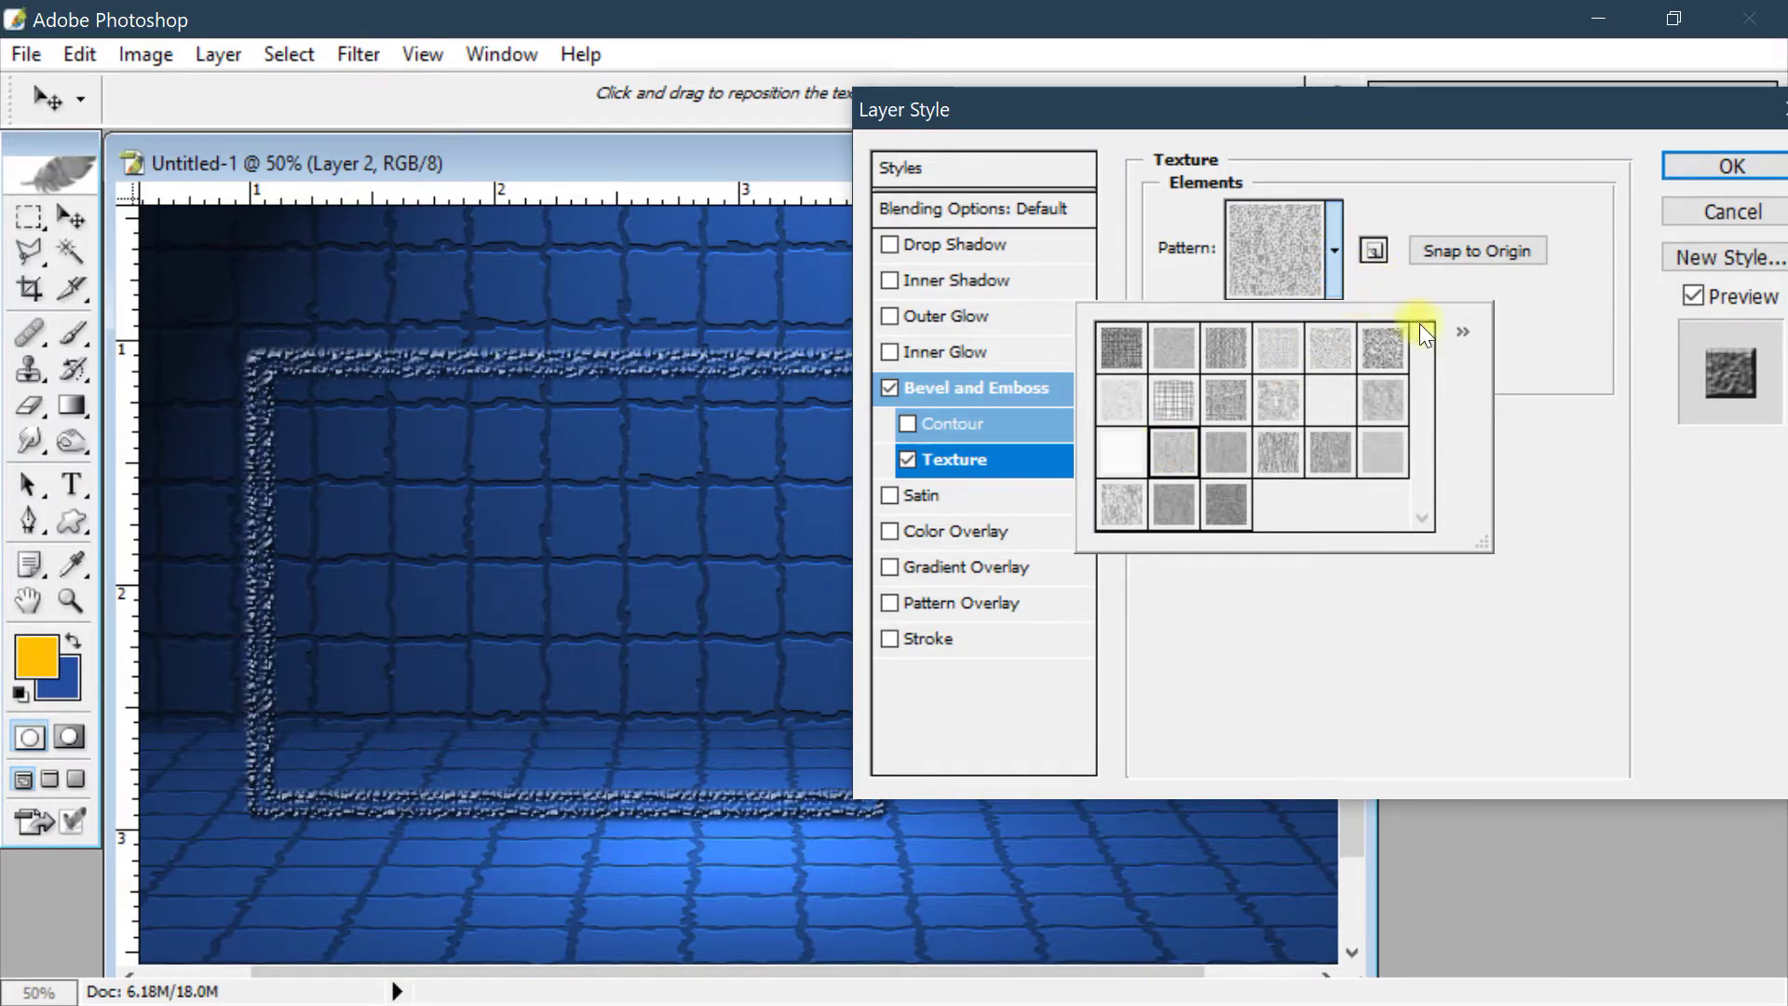
Replace the texture patterns with the Grayscale Paper set and try several of its grey paper patterns on the frame
{"action": "left_click", "coordinate": [1462, 331]}
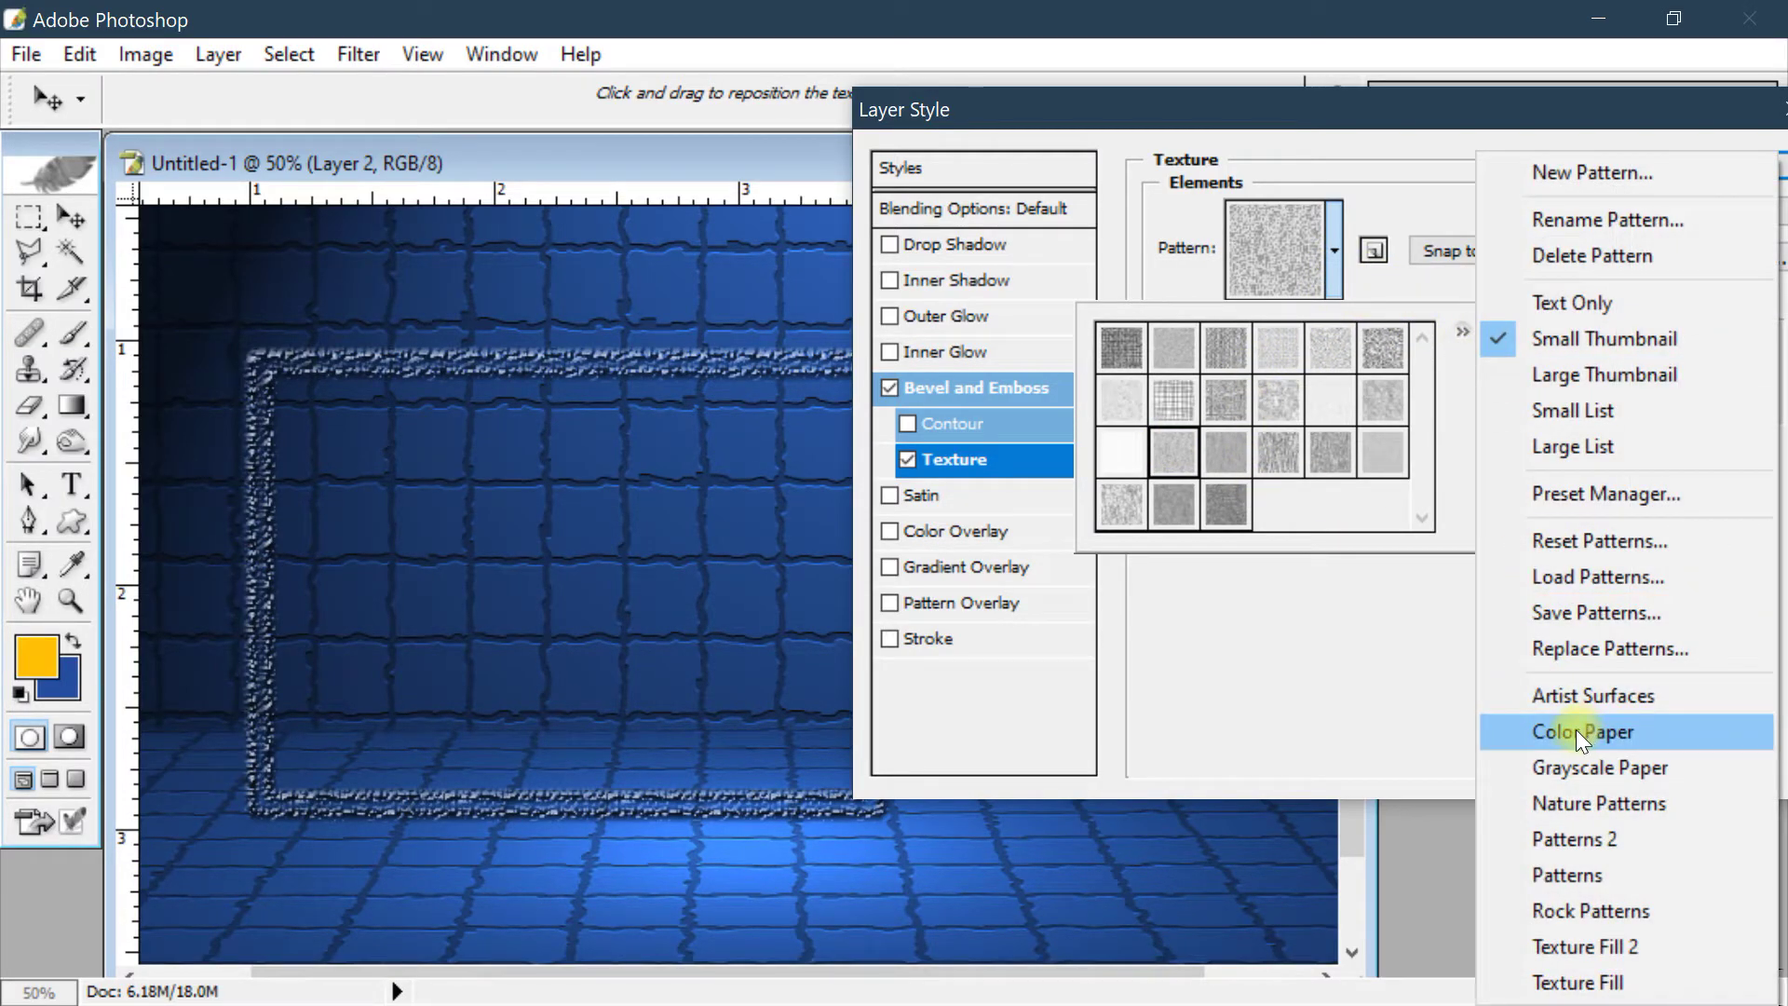
{"action": "left_click", "coordinate": [1630, 770]}
{"action": "left_click", "coordinate": [732, 424]}
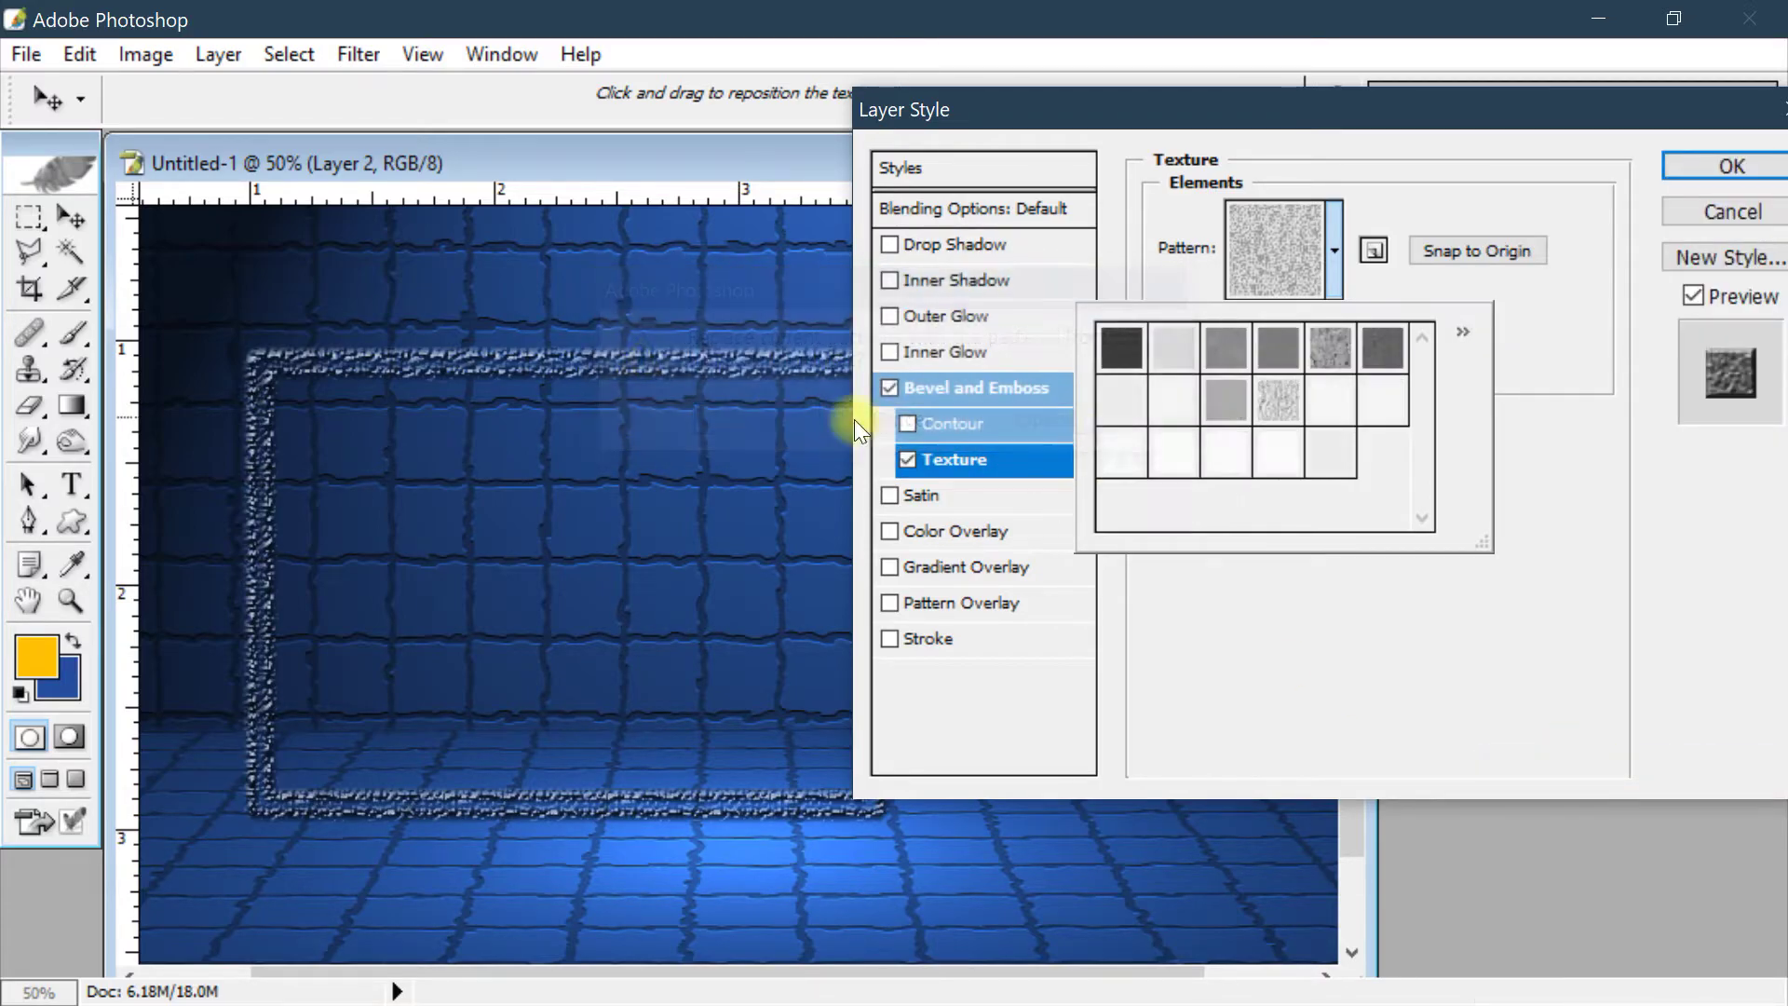
{"action": "left_click", "coordinate": [1235, 350]}
{"action": "left_click", "coordinate": [1250, 389]}
{"action": "left_click", "coordinate": [1285, 363]}
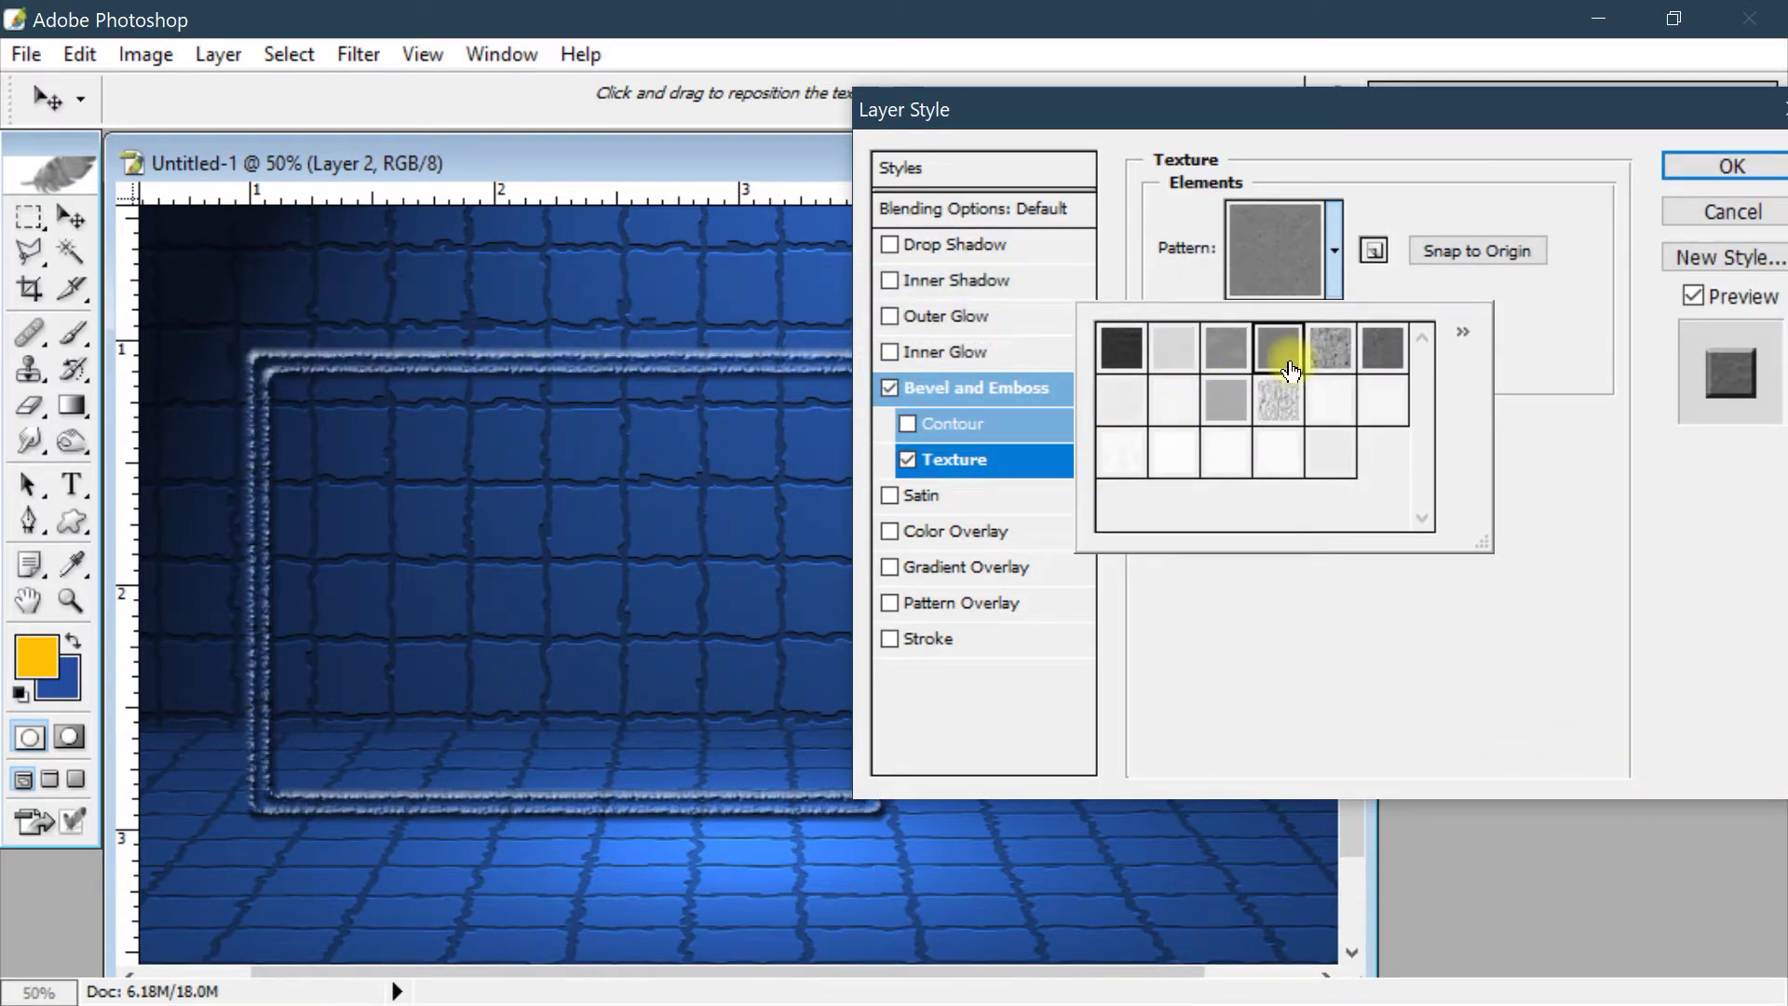
Reset the texture patterns to the default set, choose the bubble pattern for the frame, and apply the layer style
{"action": "left_click", "coordinate": [1321, 278]}
{"action": "left_click", "coordinate": [1336, 252]}
{"action": "left_click", "coordinate": [1464, 331]}
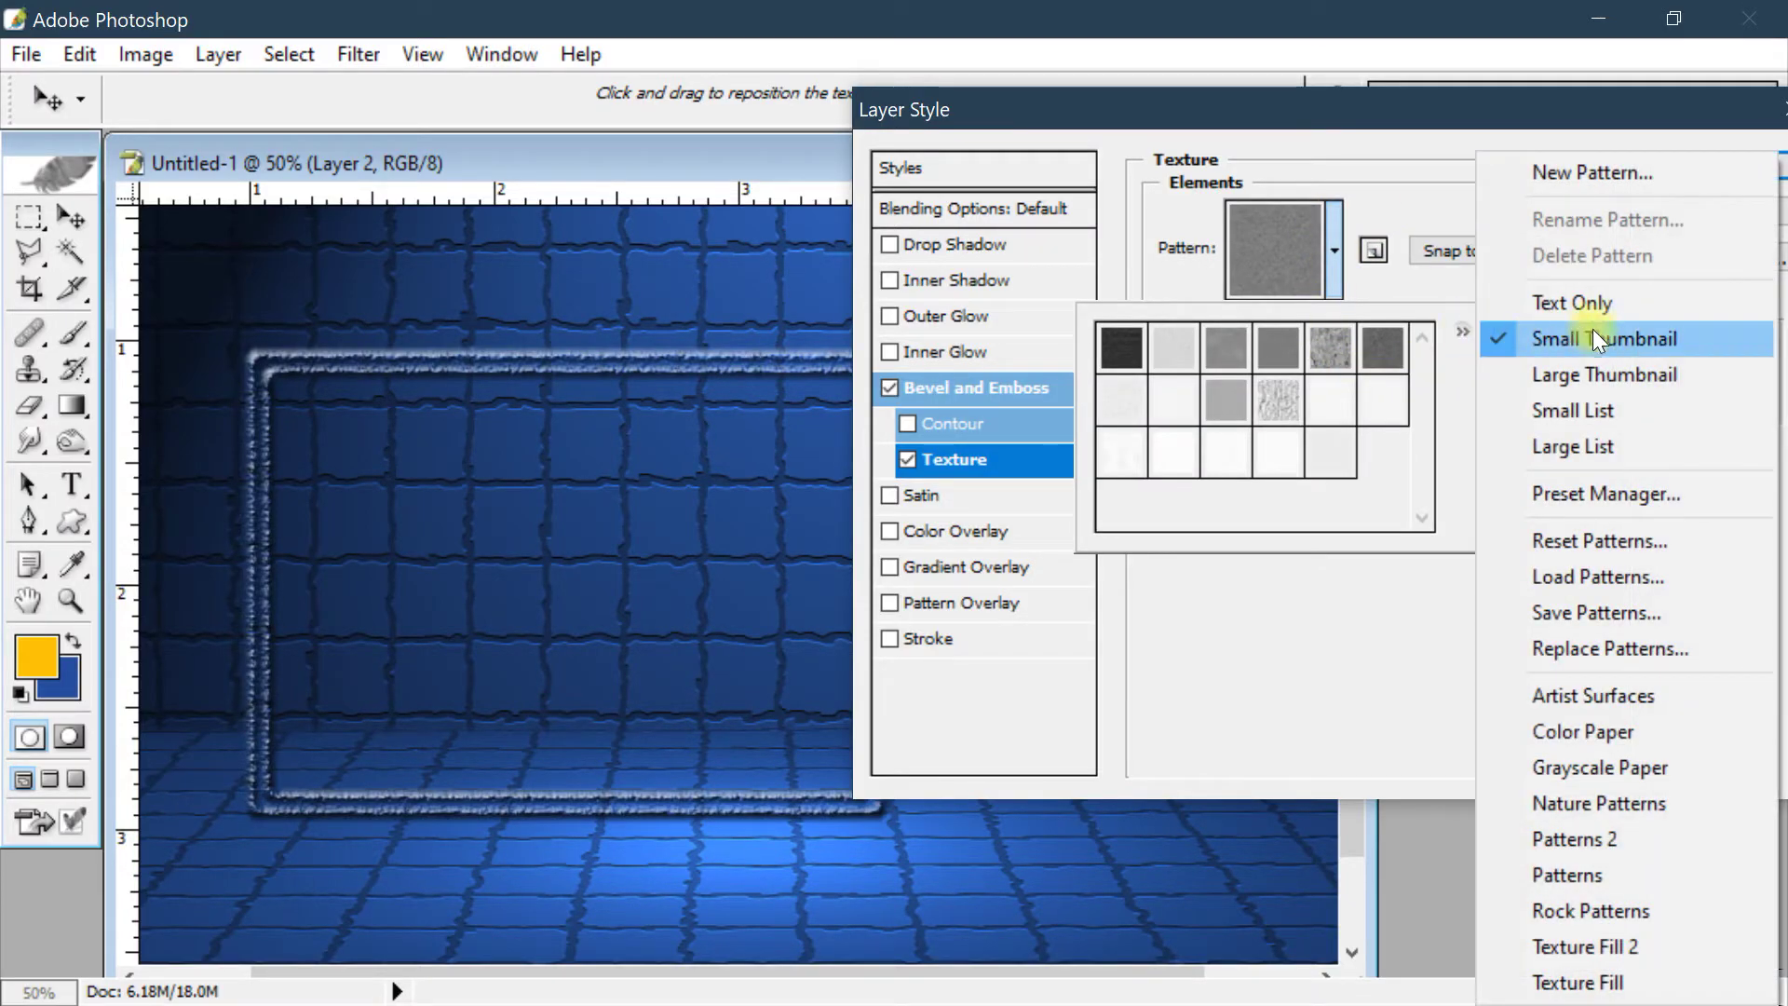
{"action": "left_click", "coordinate": [1647, 540]}
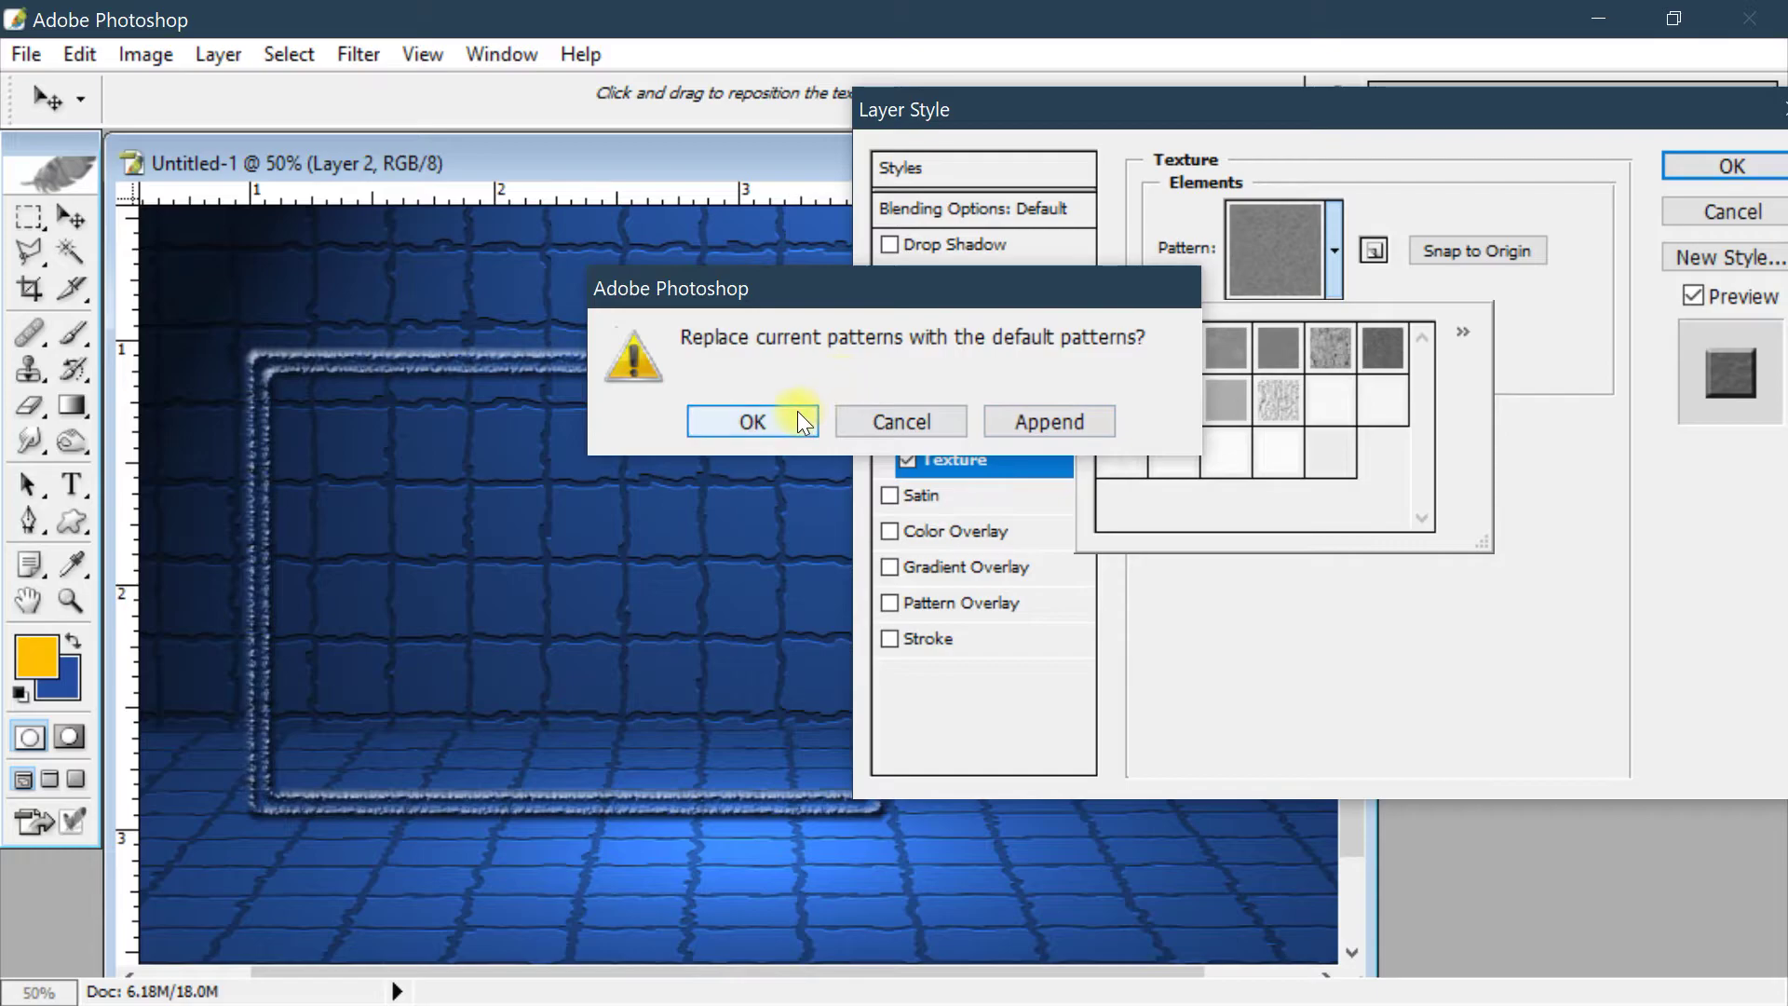
{"action": "left_click", "coordinate": [751, 418]}
{"action": "left_click", "coordinate": [1172, 354]}
{"action": "left_click", "coordinate": [1125, 373]}
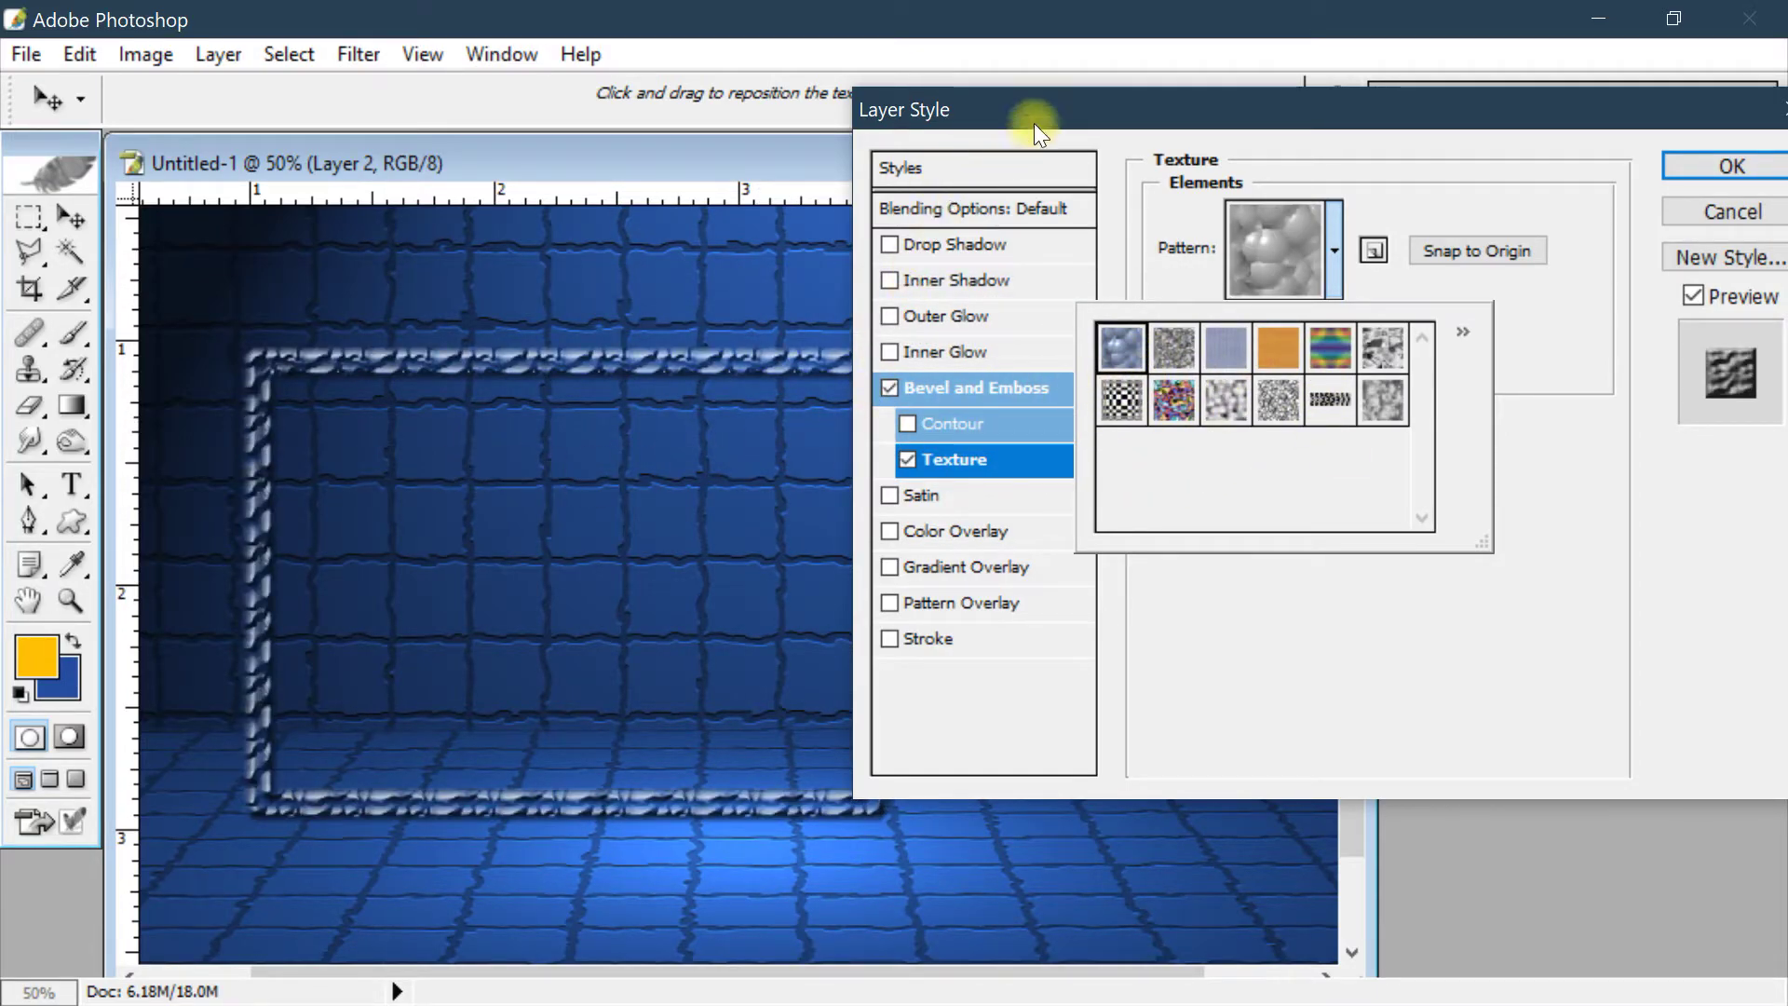
{"action": "left_click_drag", "start_coordinate": [1034, 123], "coordinate": [873, 120]}
{"action": "left_click", "coordinate": [1518, 175]}
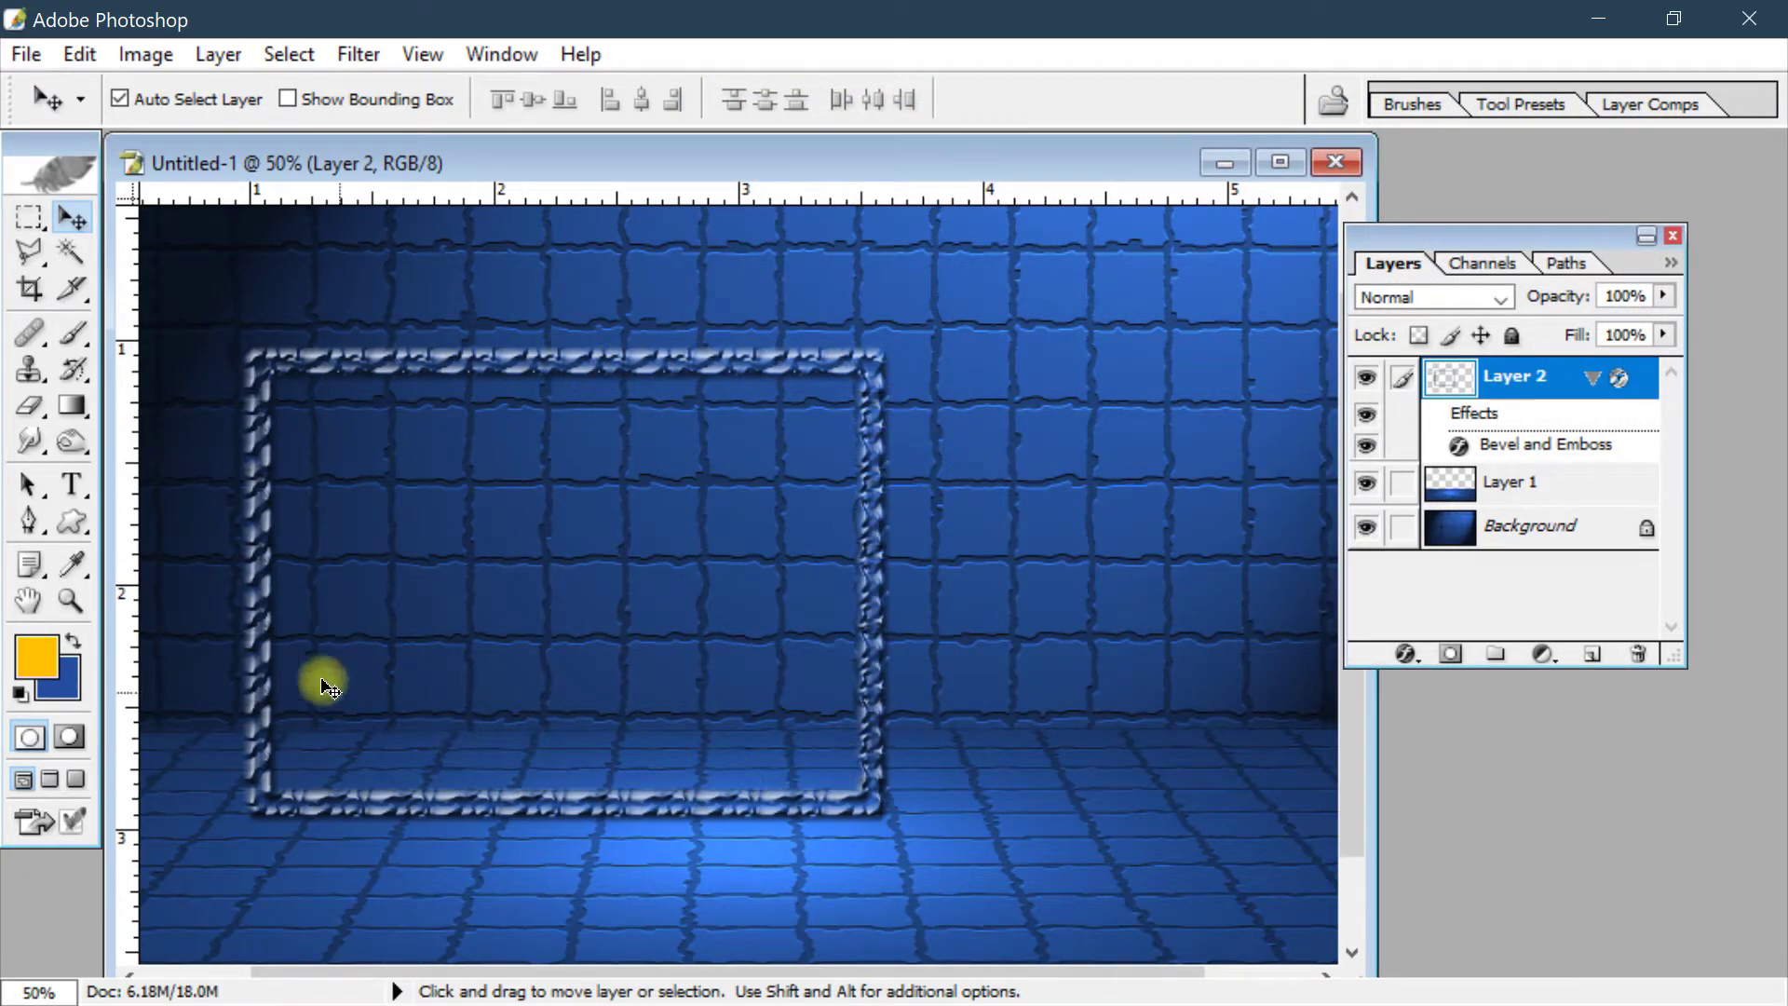
Try a Gradient Overlay on the frame with several preset gradients, ending with the rainbow spectrum, and cancel the layer style changes
{"action": "double_click", "coordinate": [1647, 383]}
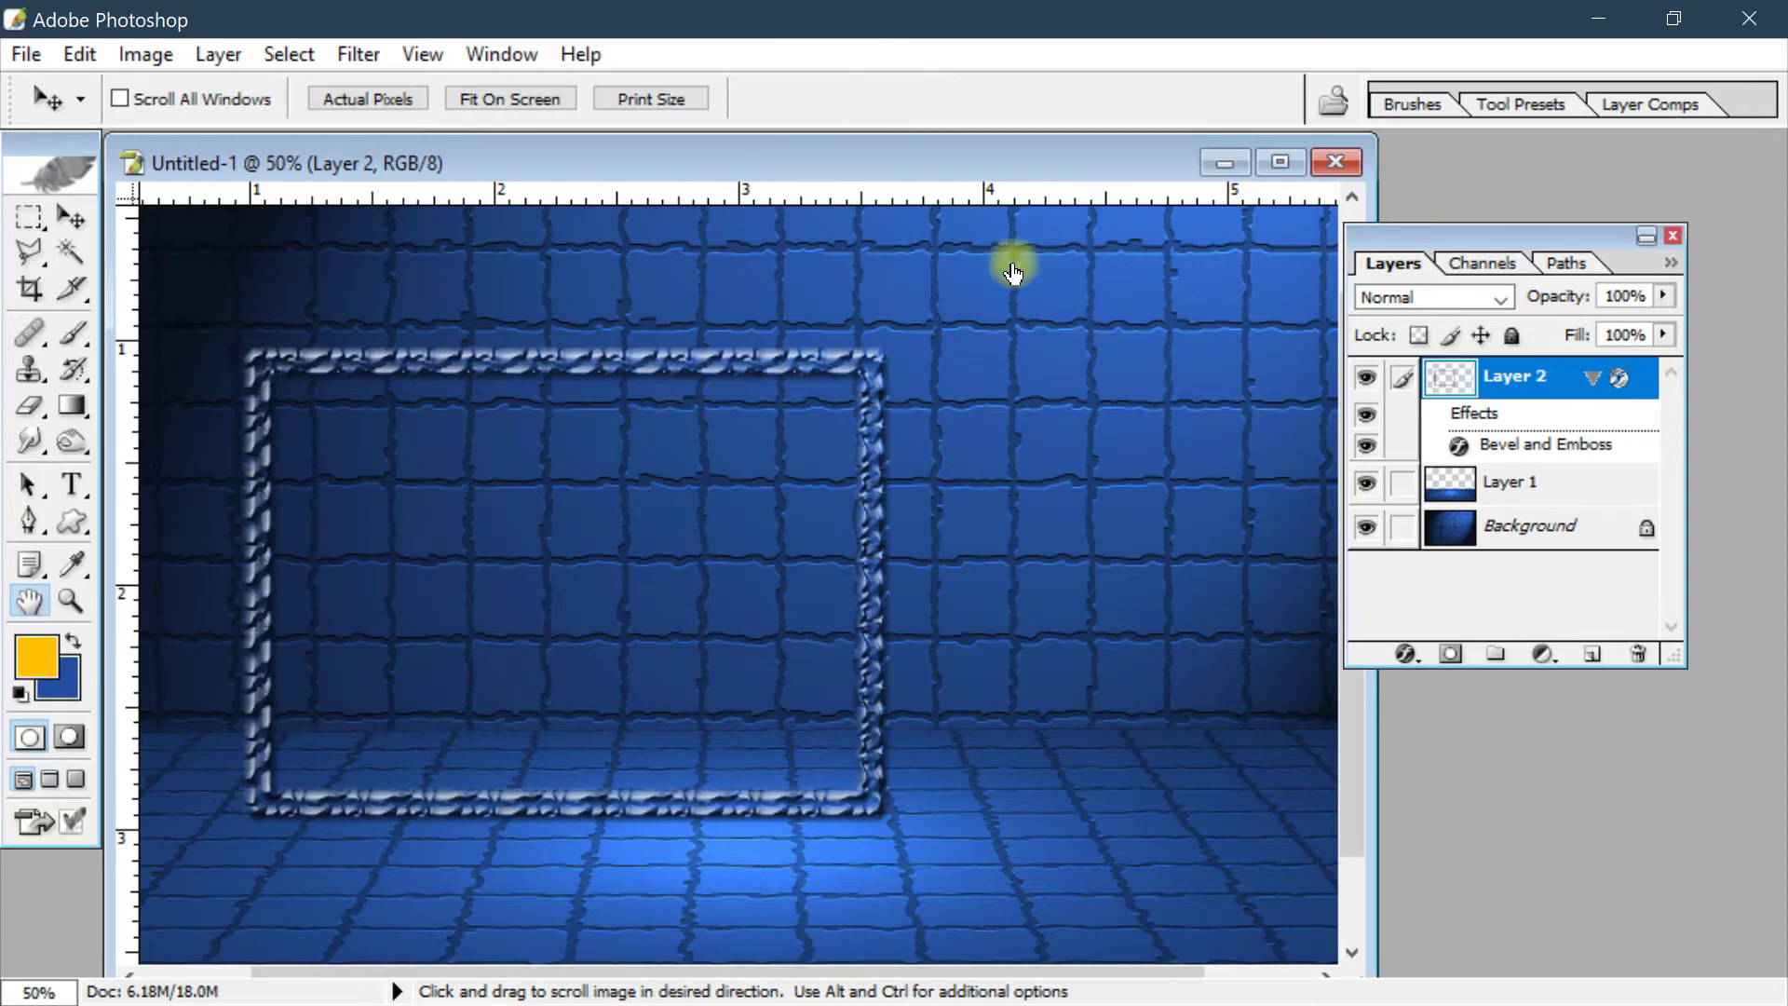
{"action": "left_click_drag", "start_coordinate": [914, 120], "coordinate": [1174, 71]}
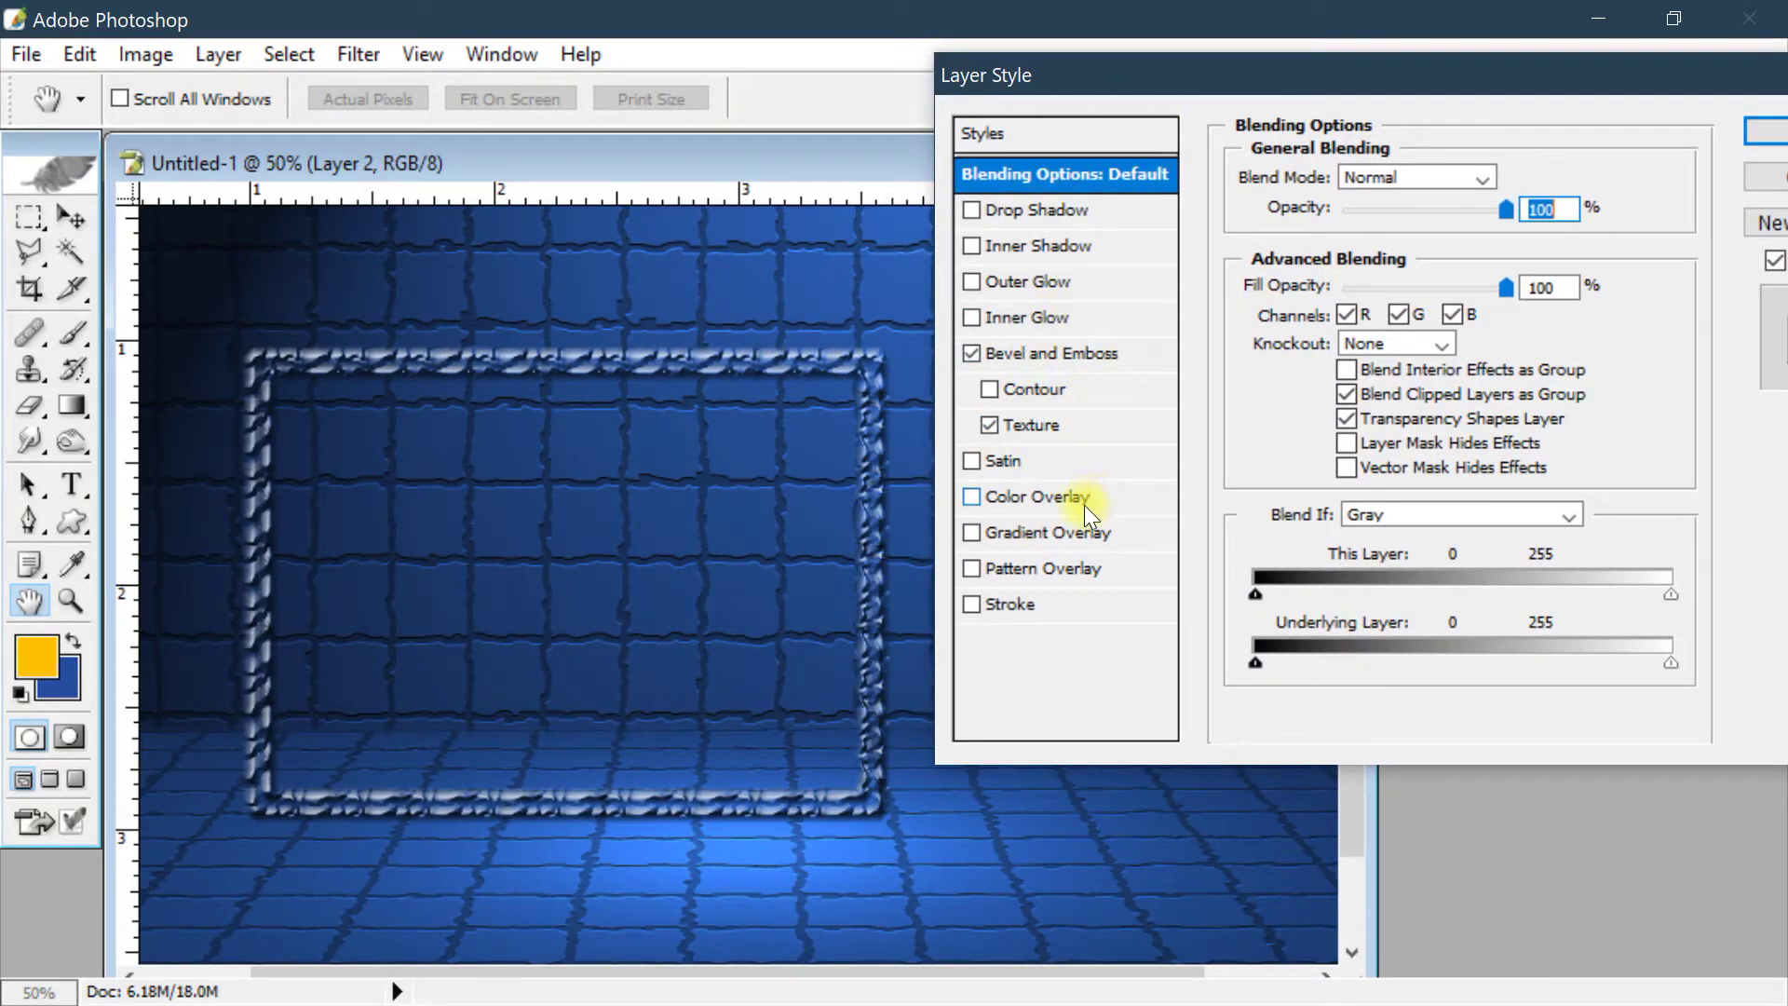
{"action": "left_click", "coordinate": [1070, 535]}
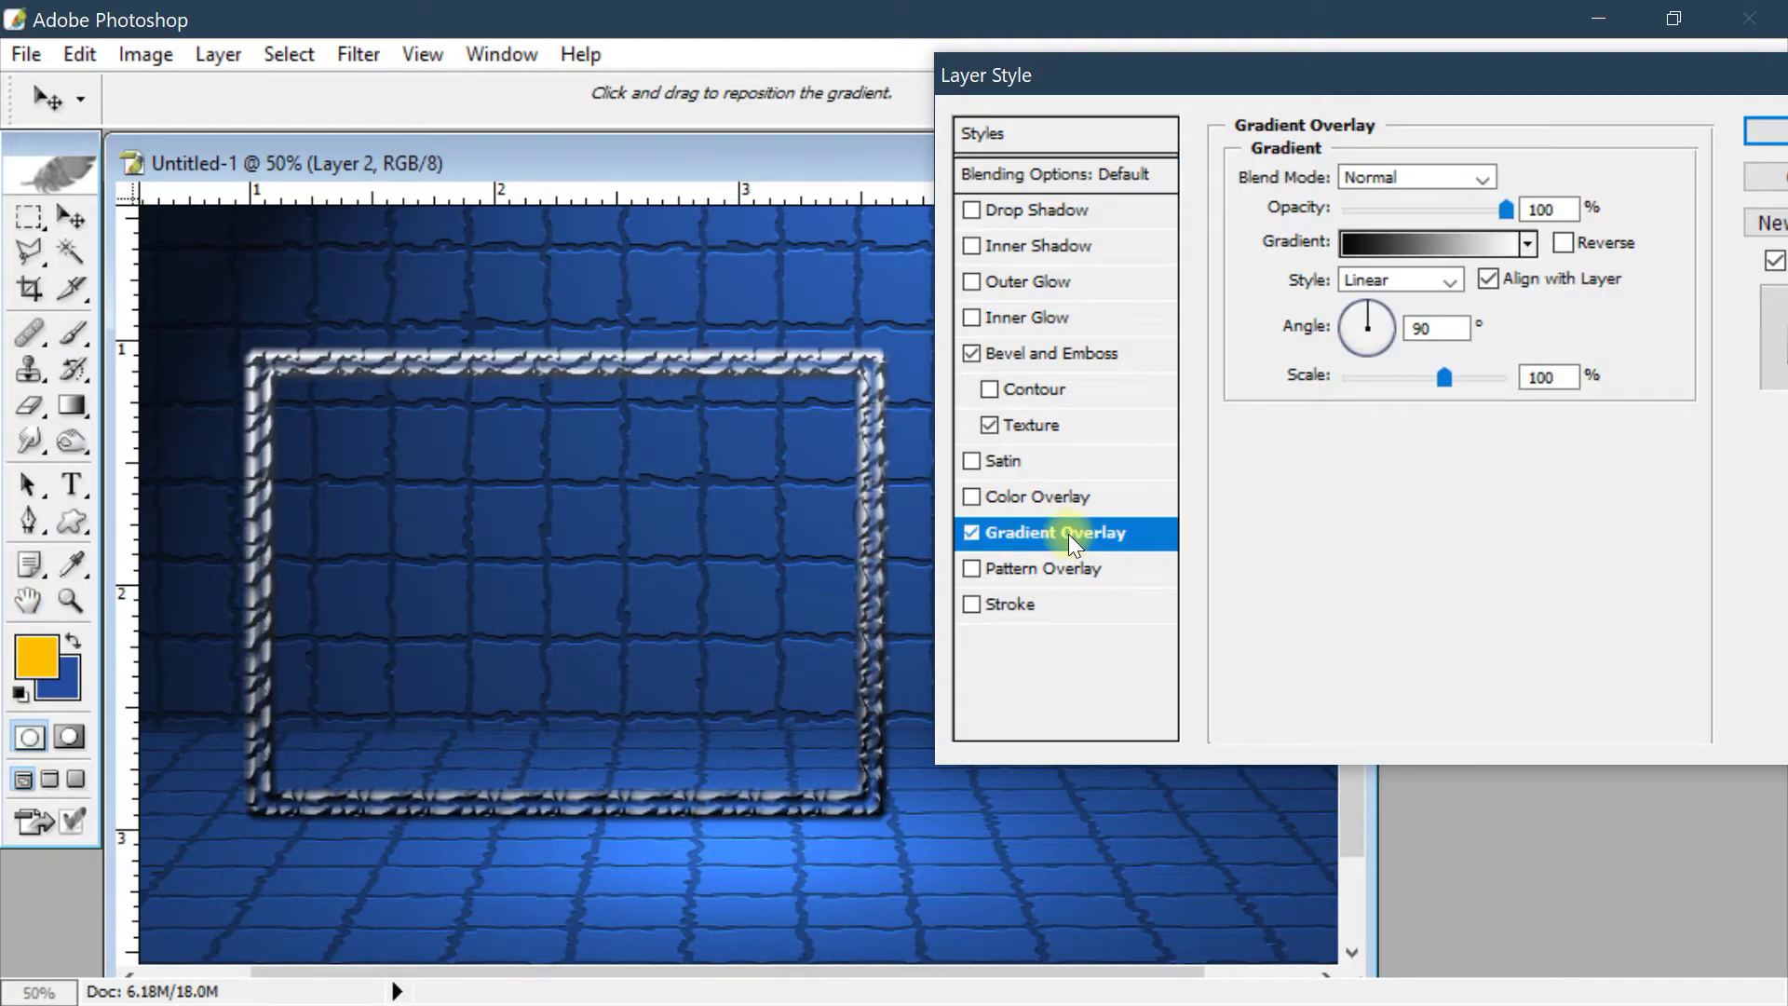
{"action": "left_click", "coordinate": [1532, 241]}
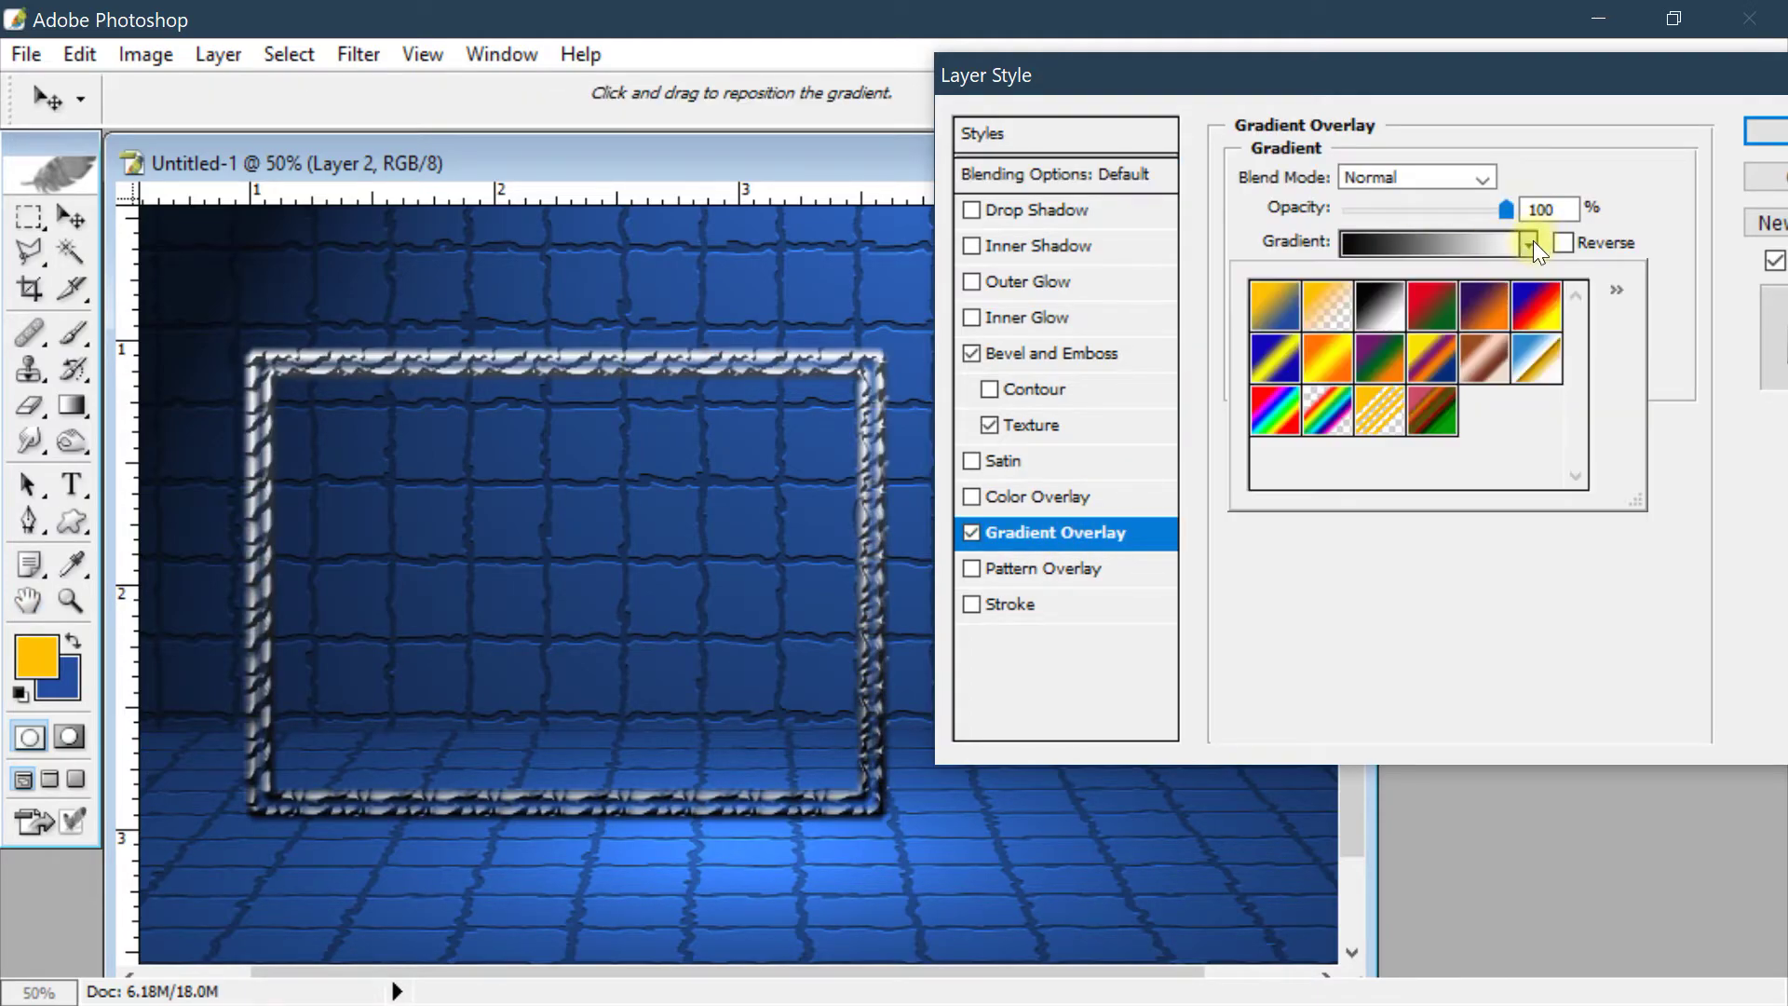
{"action": "left_click", "coordinate": [1537, 306]}
{"action": "left_click", "coordinate": [1484, 305]}
{"action": "left_click", "coordinate": [1413, 365]}
{"action": "left_click", "coordinate": [1269, 410]}
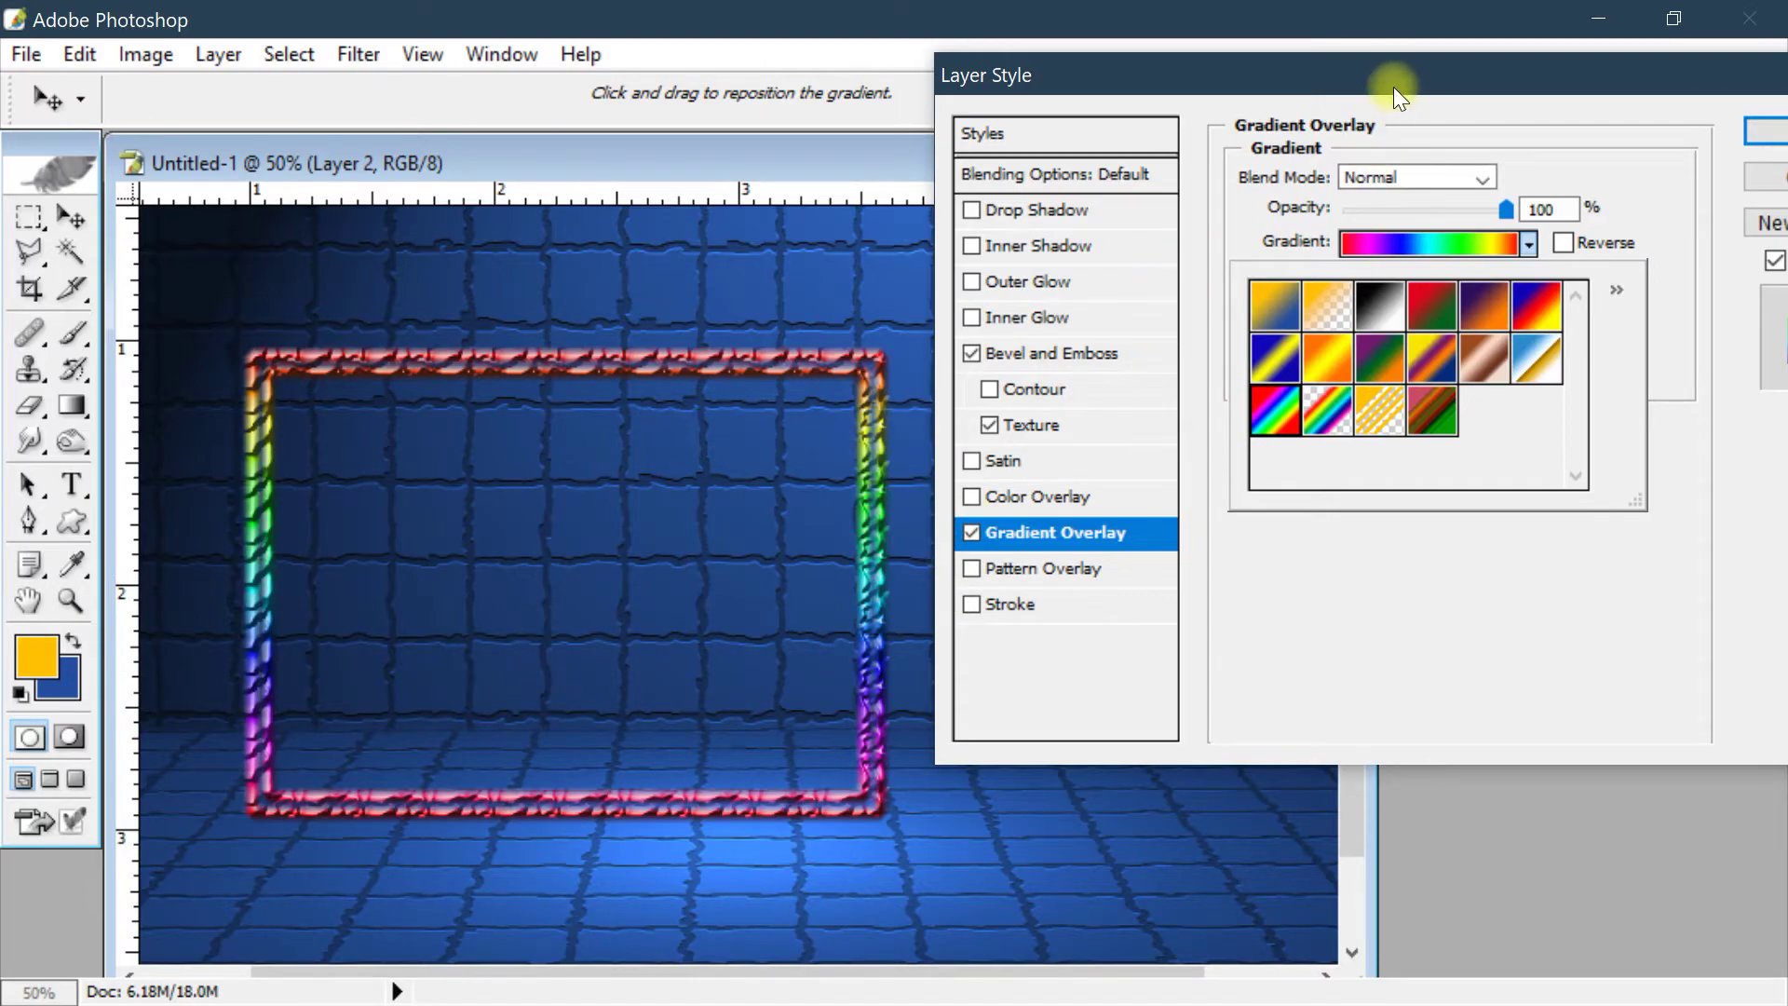
{"action": "left_click_drag", "start_coordinate": [1394, 87], "coordinate": [1197, 95]}
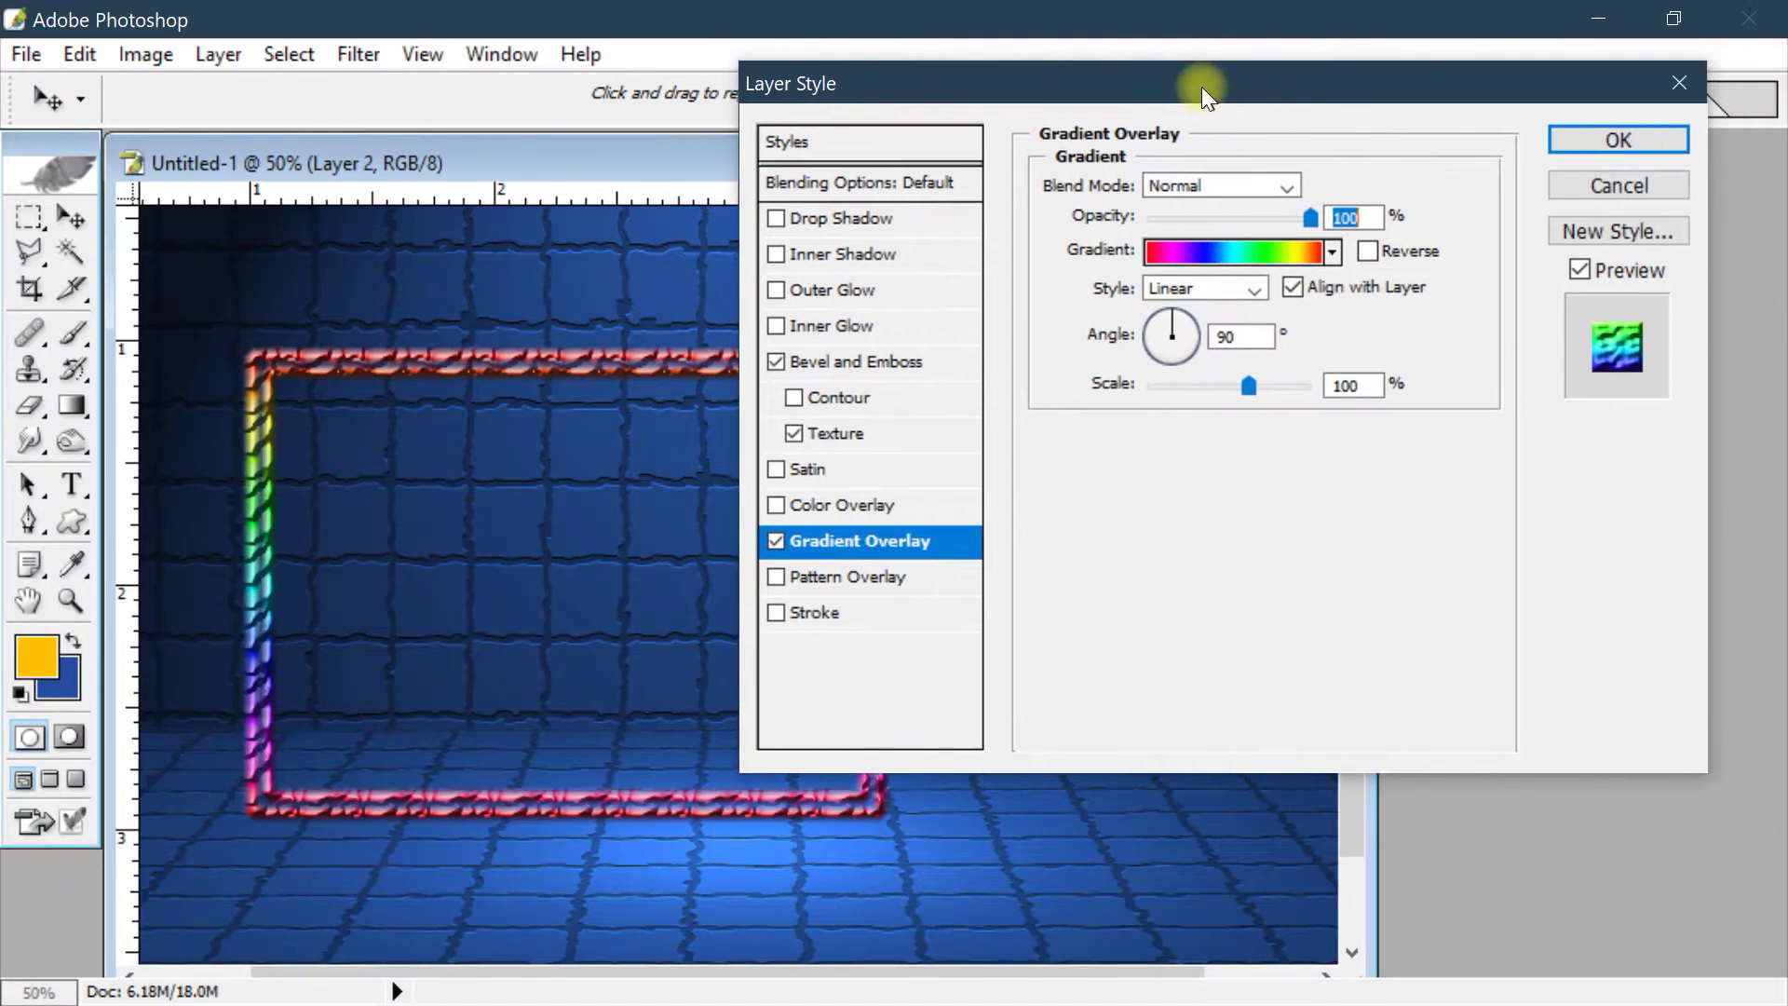
{"action": "left_click", "coordinate": [1616, 186]}
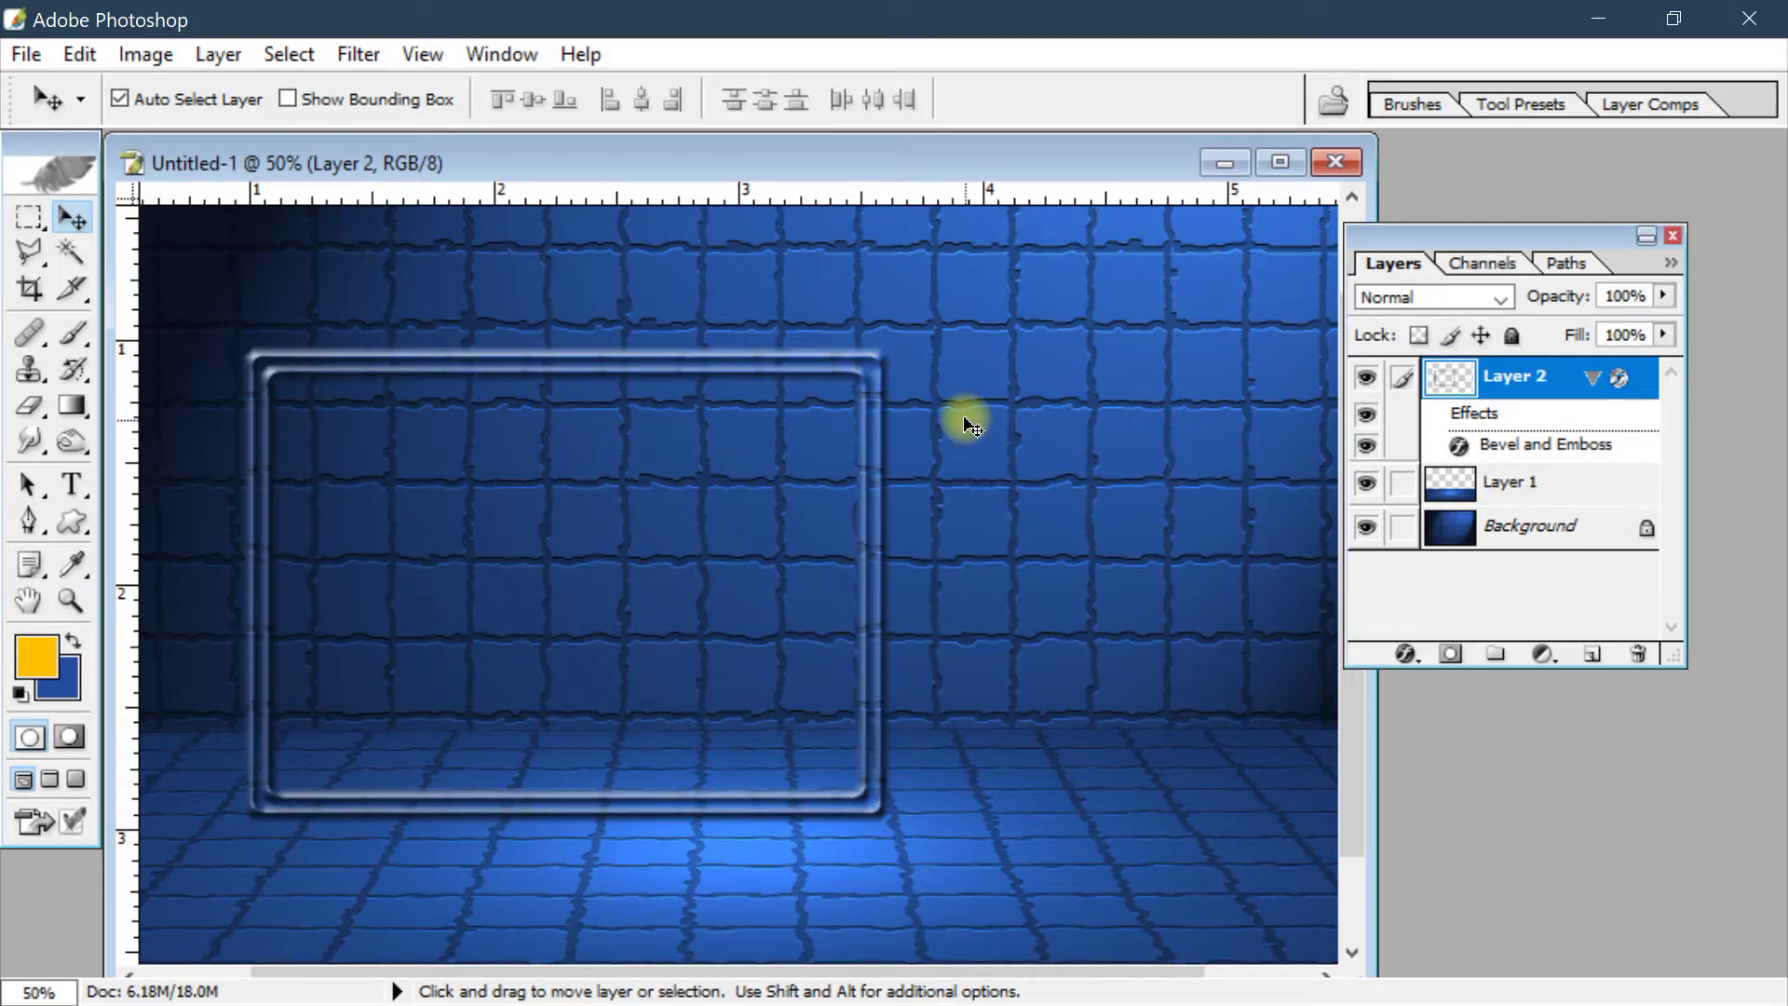
Free-transform the frame with a perspective that heightens its left side, tilt it counterclockwise, and commit the transformation
{"action": "key", "text": "ctrl+minus"}
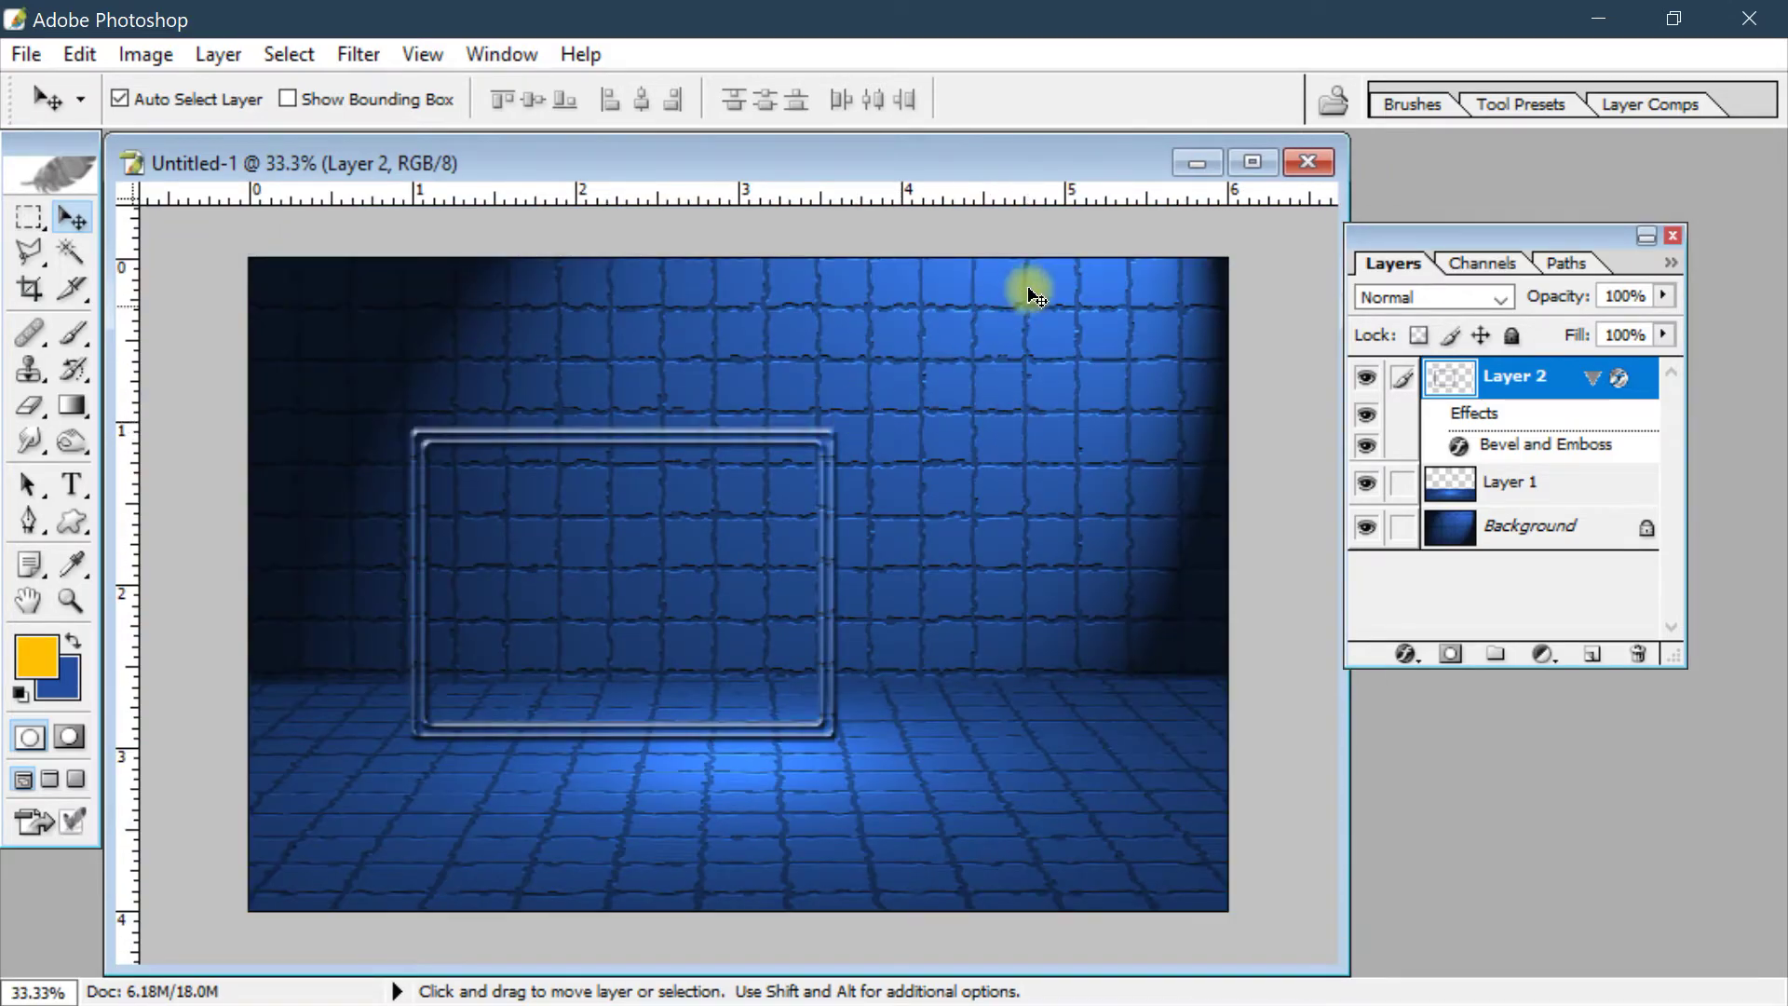
{"action": "left_click_drag", "start_coordinate": [1350, 736], "coordinate": [1738, 736]}
{"action": "left_click_drag", "start_coordinate": [1611, 237], "coordinate": [1784, 212]}
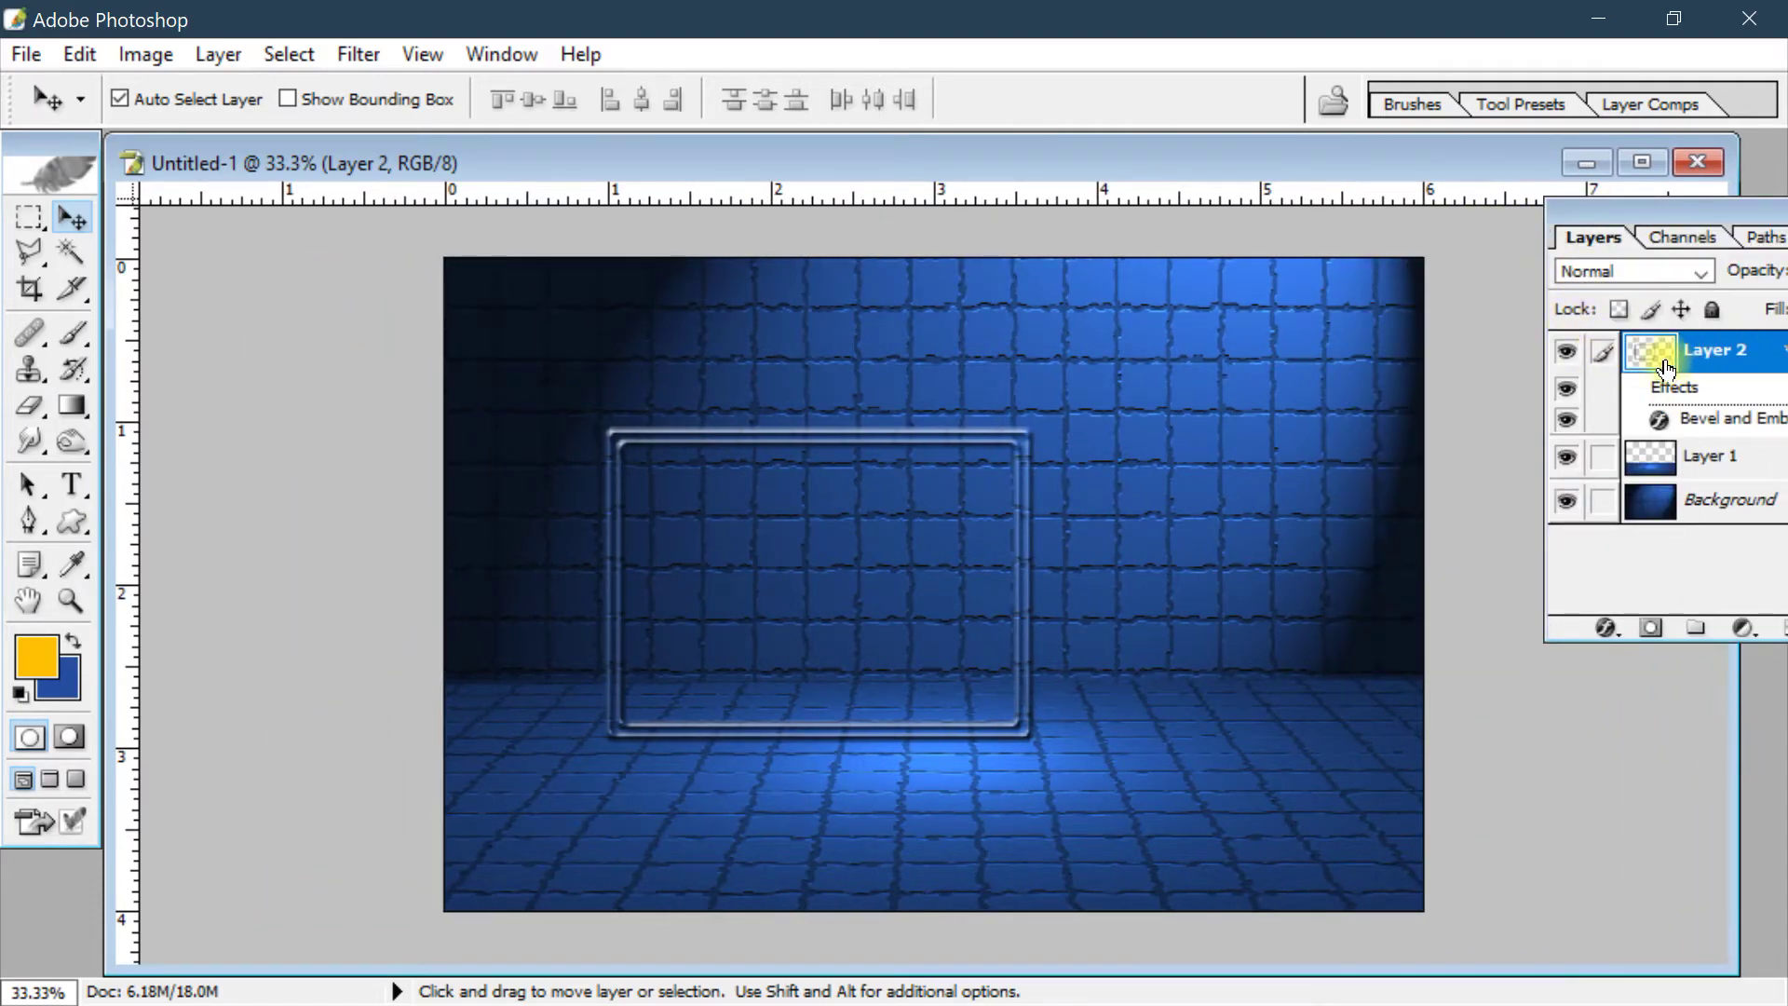
{"action": "key", "text": "ctrl+t"}
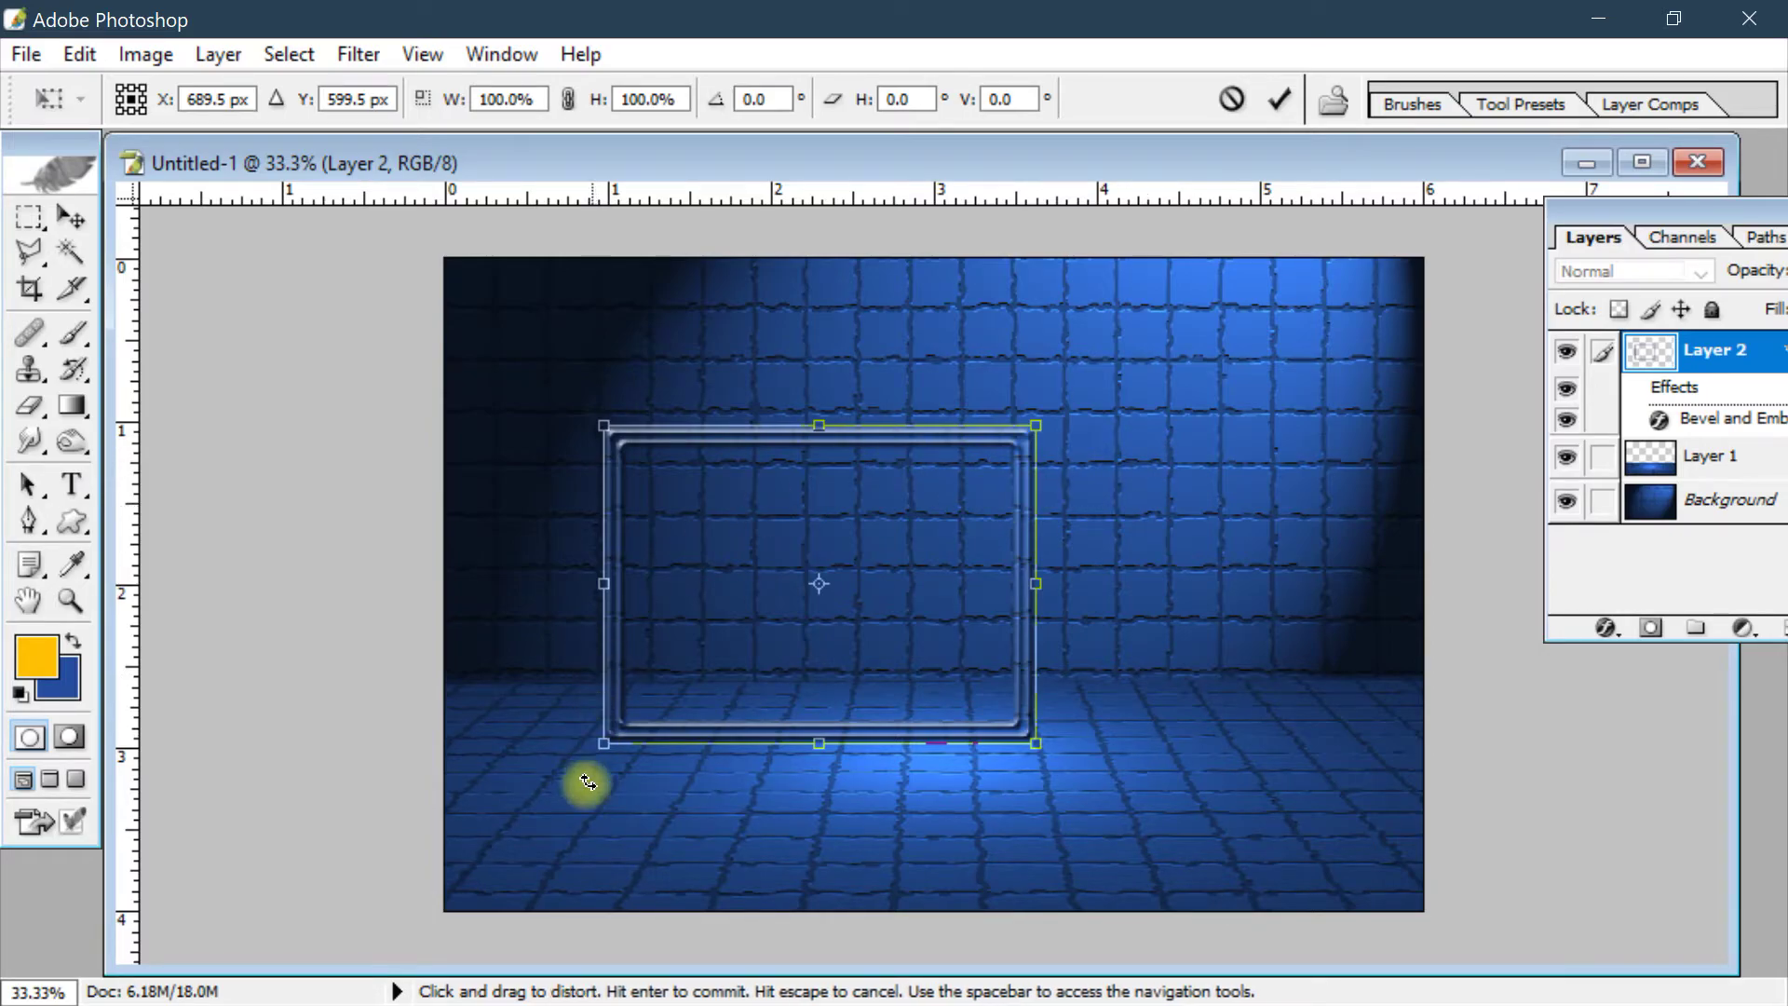
{"action": "left_click_drag", "start_coordinate": [604, 753], "coordinate": [633, 867]}
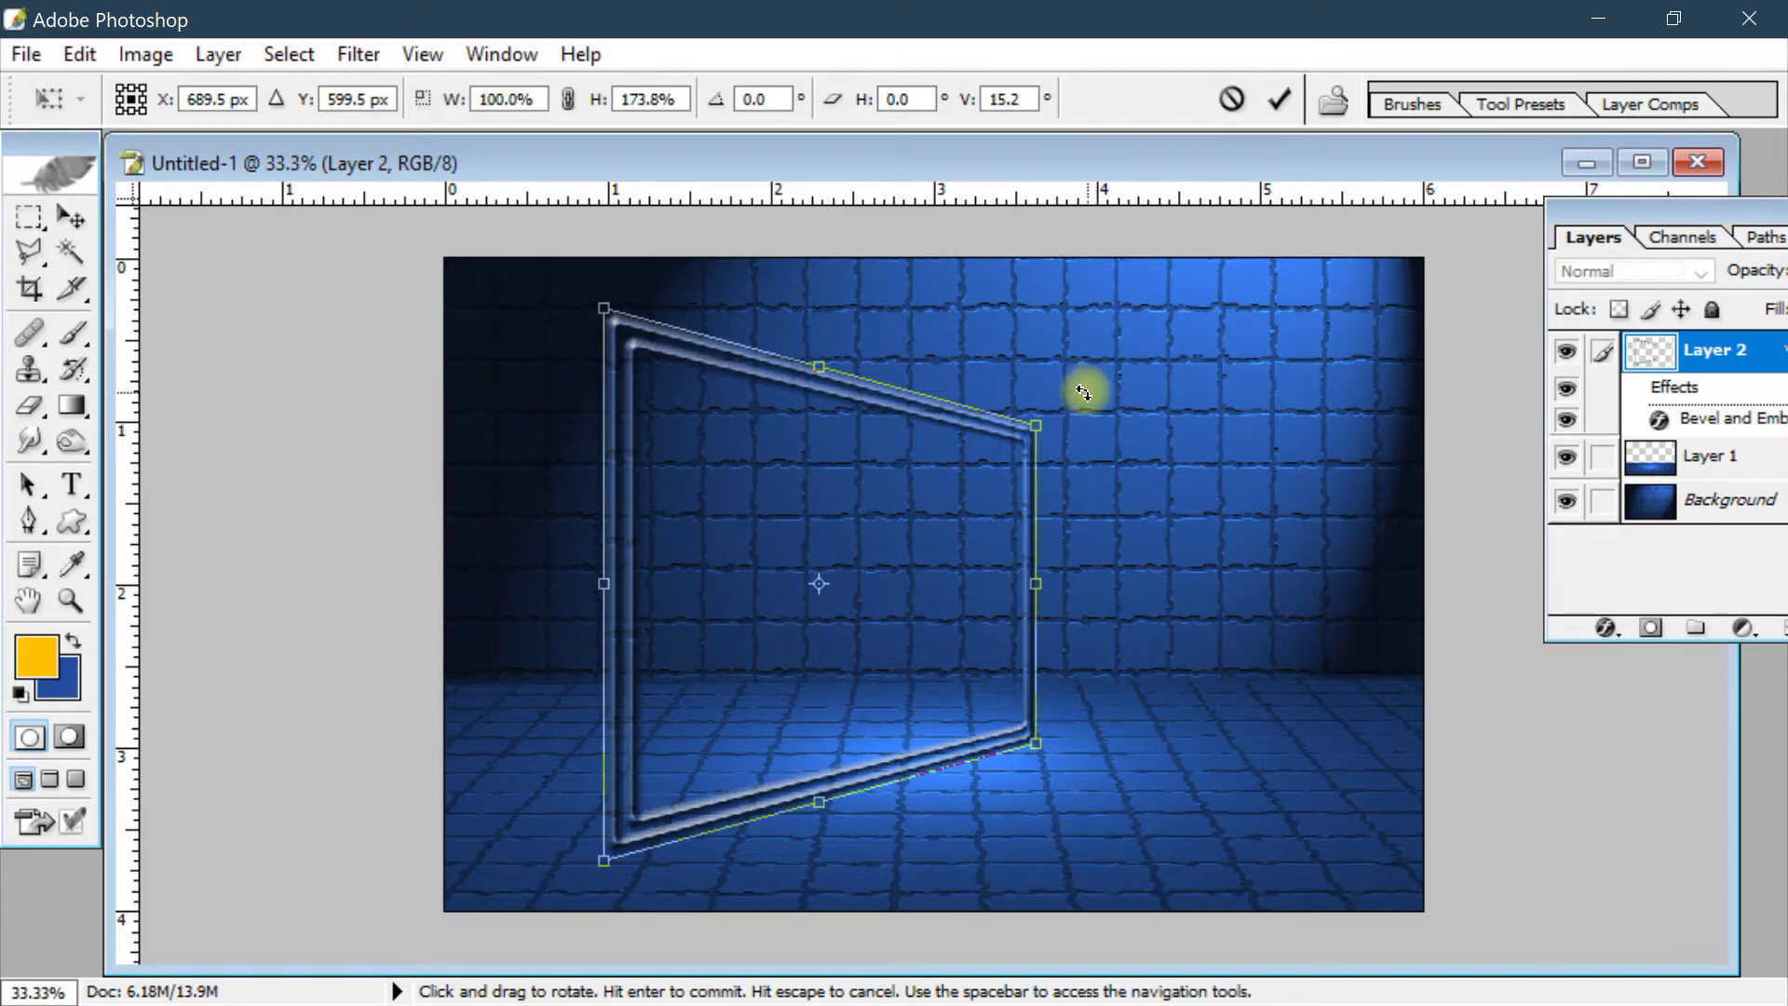
{"action": "left_click_drag", "start_coordinate": [1126, 376], "coordinate": [1046, 248]}
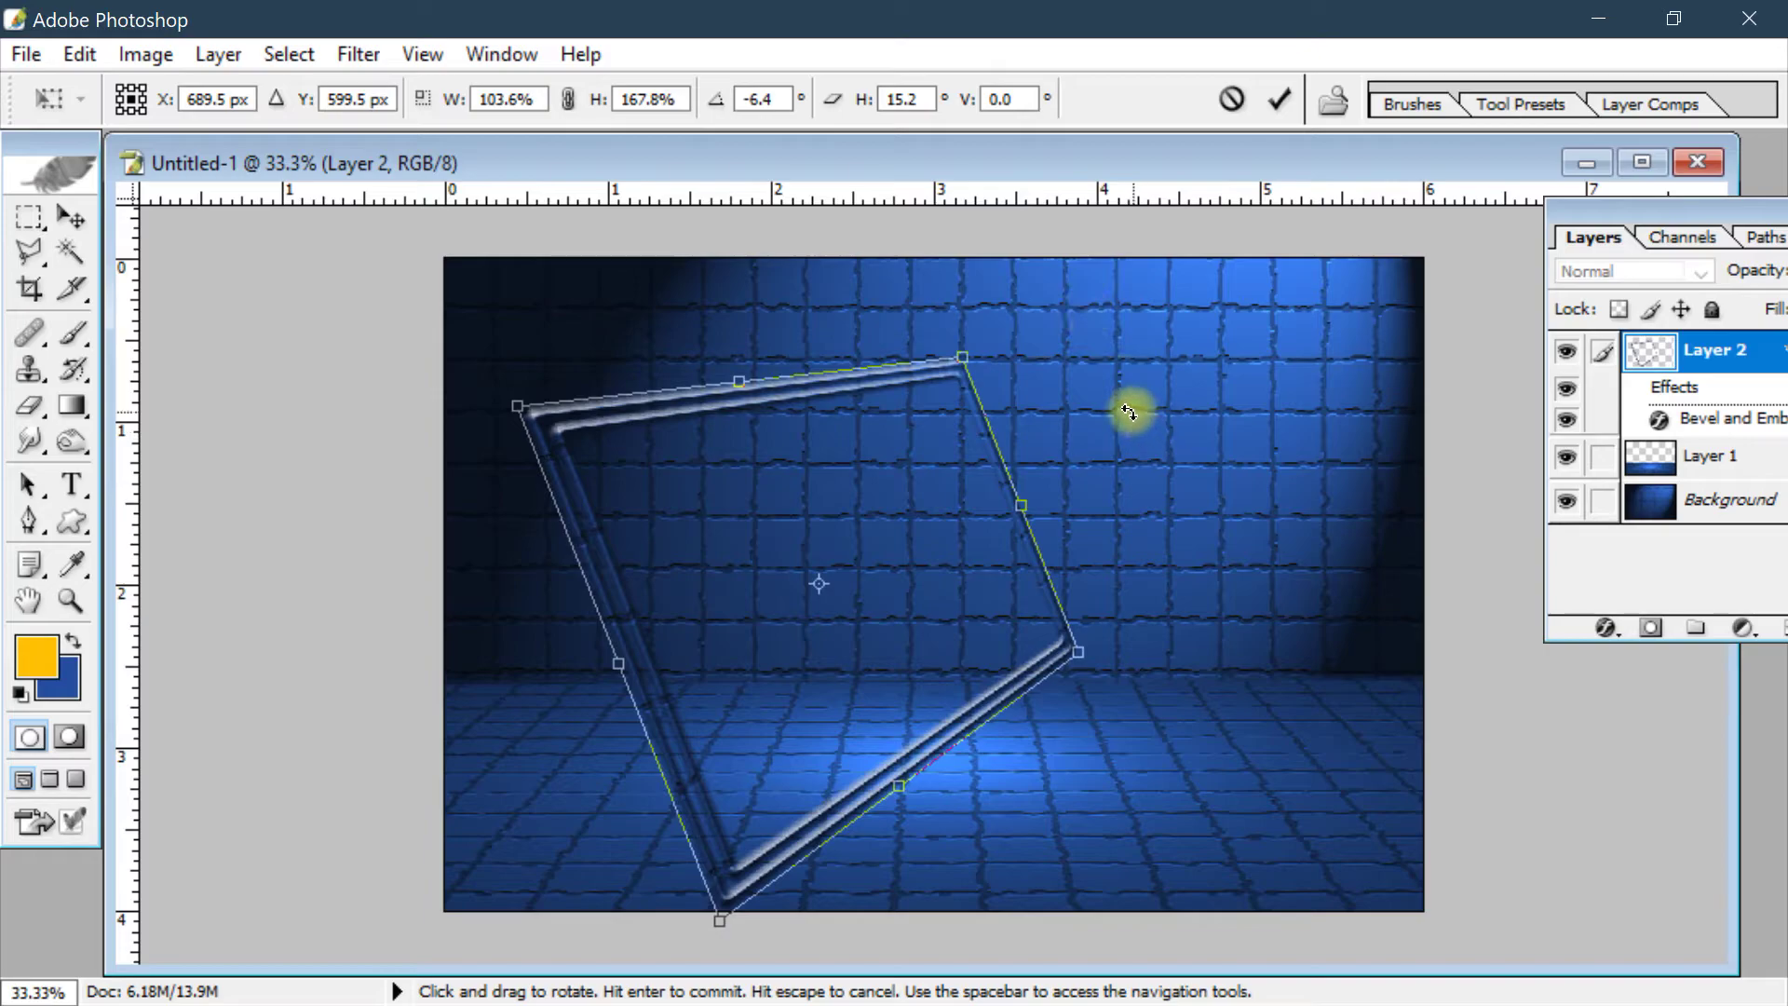
{"action": "key", "text": "Return"}
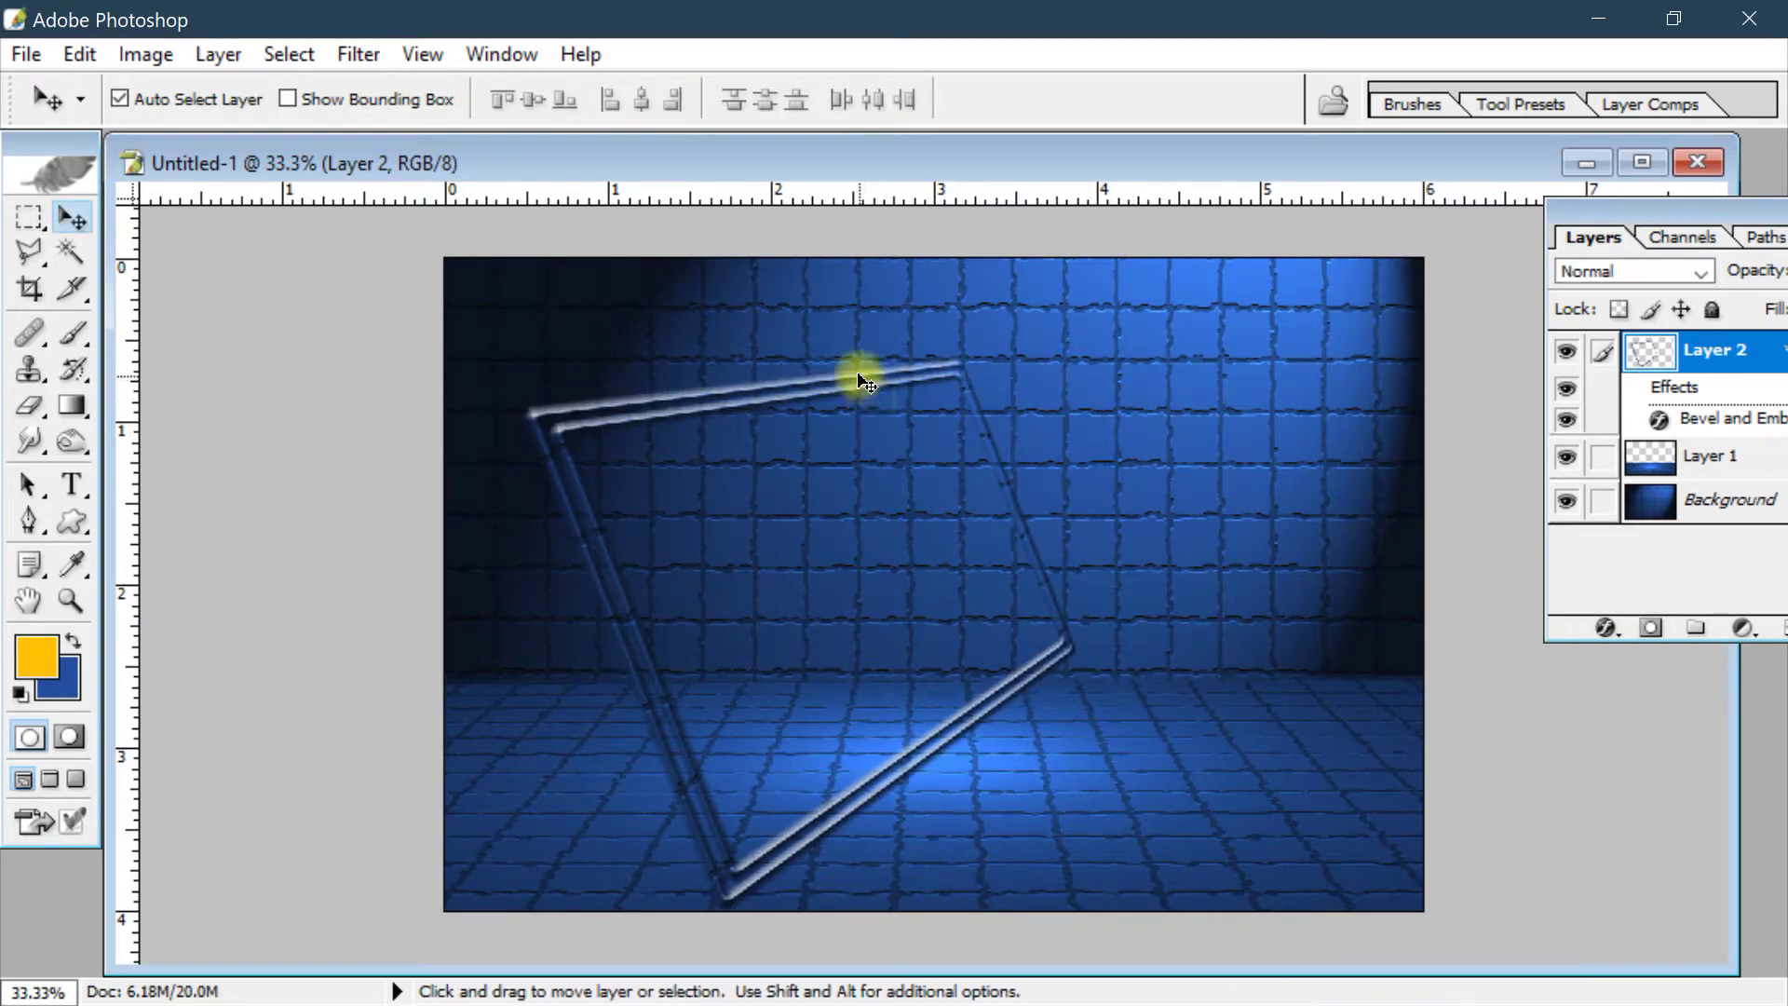
Move the tilted frame slightly up and left, scale it down a little, and commit the transformation
{"action": "left_click_drag", "start_coordinate": [857, 374], "coordinate": [829, 345]}
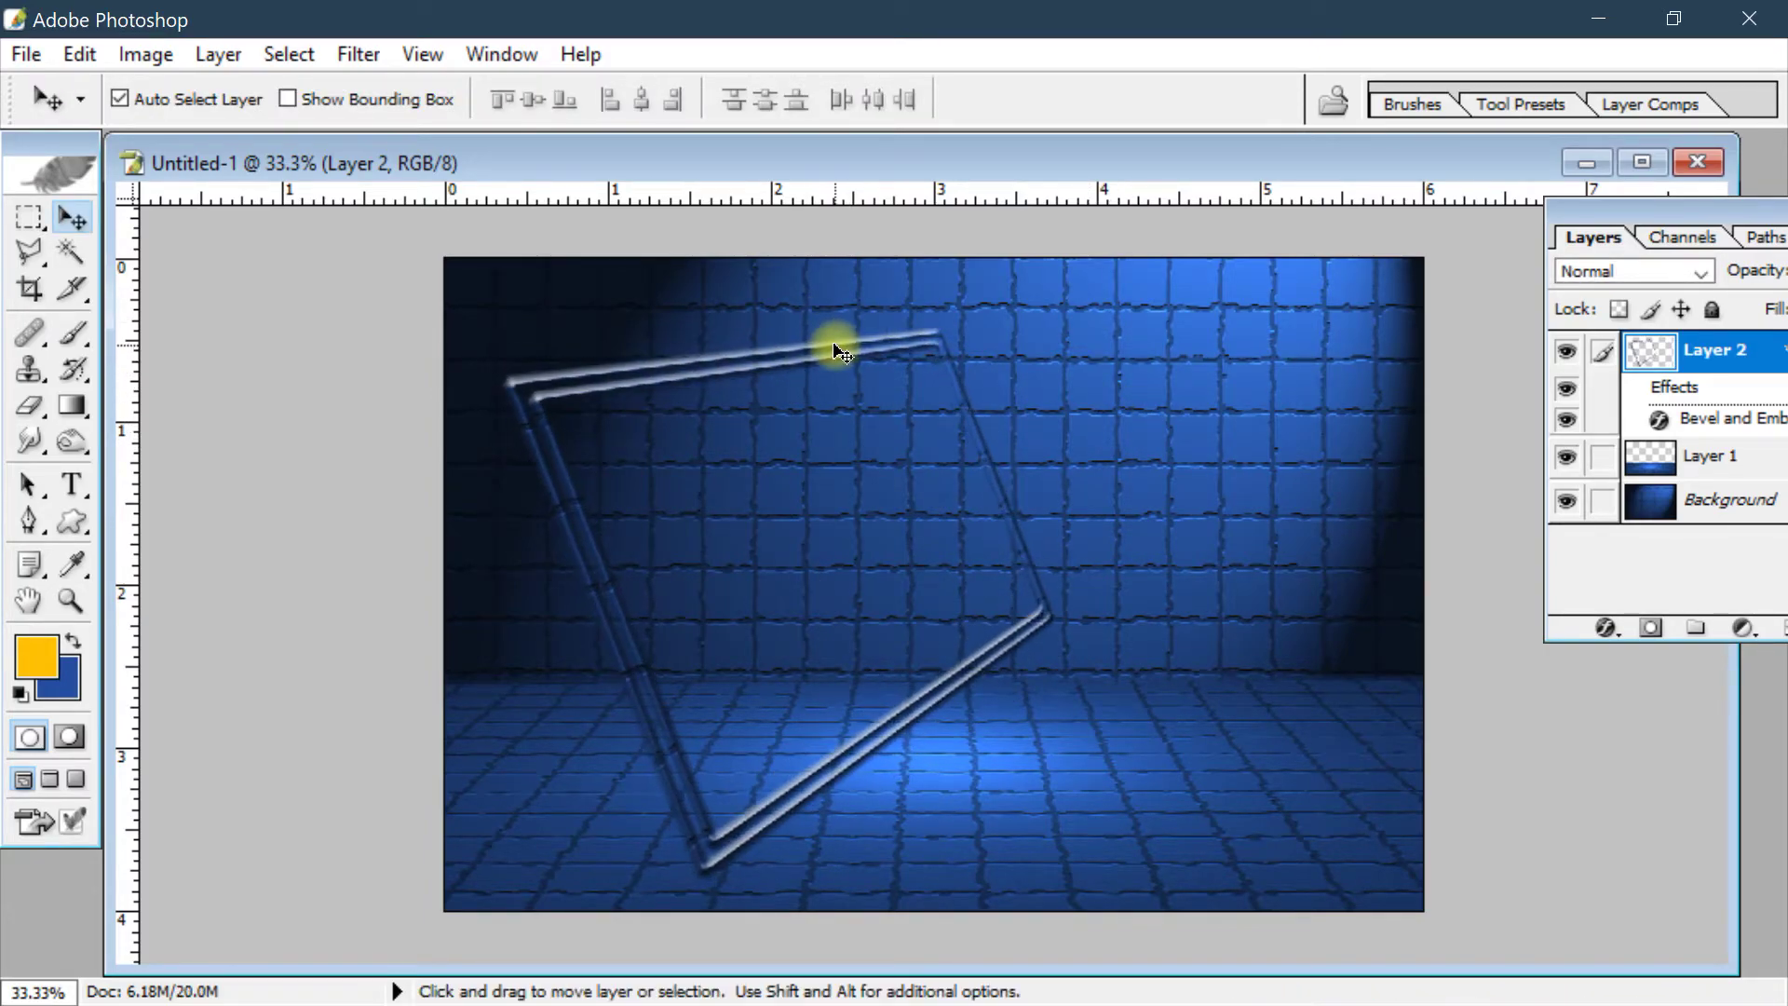
{"action": "key", "text": "ctrl+t"}
{"action": "mouse_move", "coordinate": [1052, 331]}
{"action": "left_mouse_down"}
{"action": "mouse_move", "coordinate": [1021, 367]}
{"action": "mouse_move", "coordinate": [1042, 364]}
{"action": "left_mouse_up"}
{"action": "key", "text": "Return"}
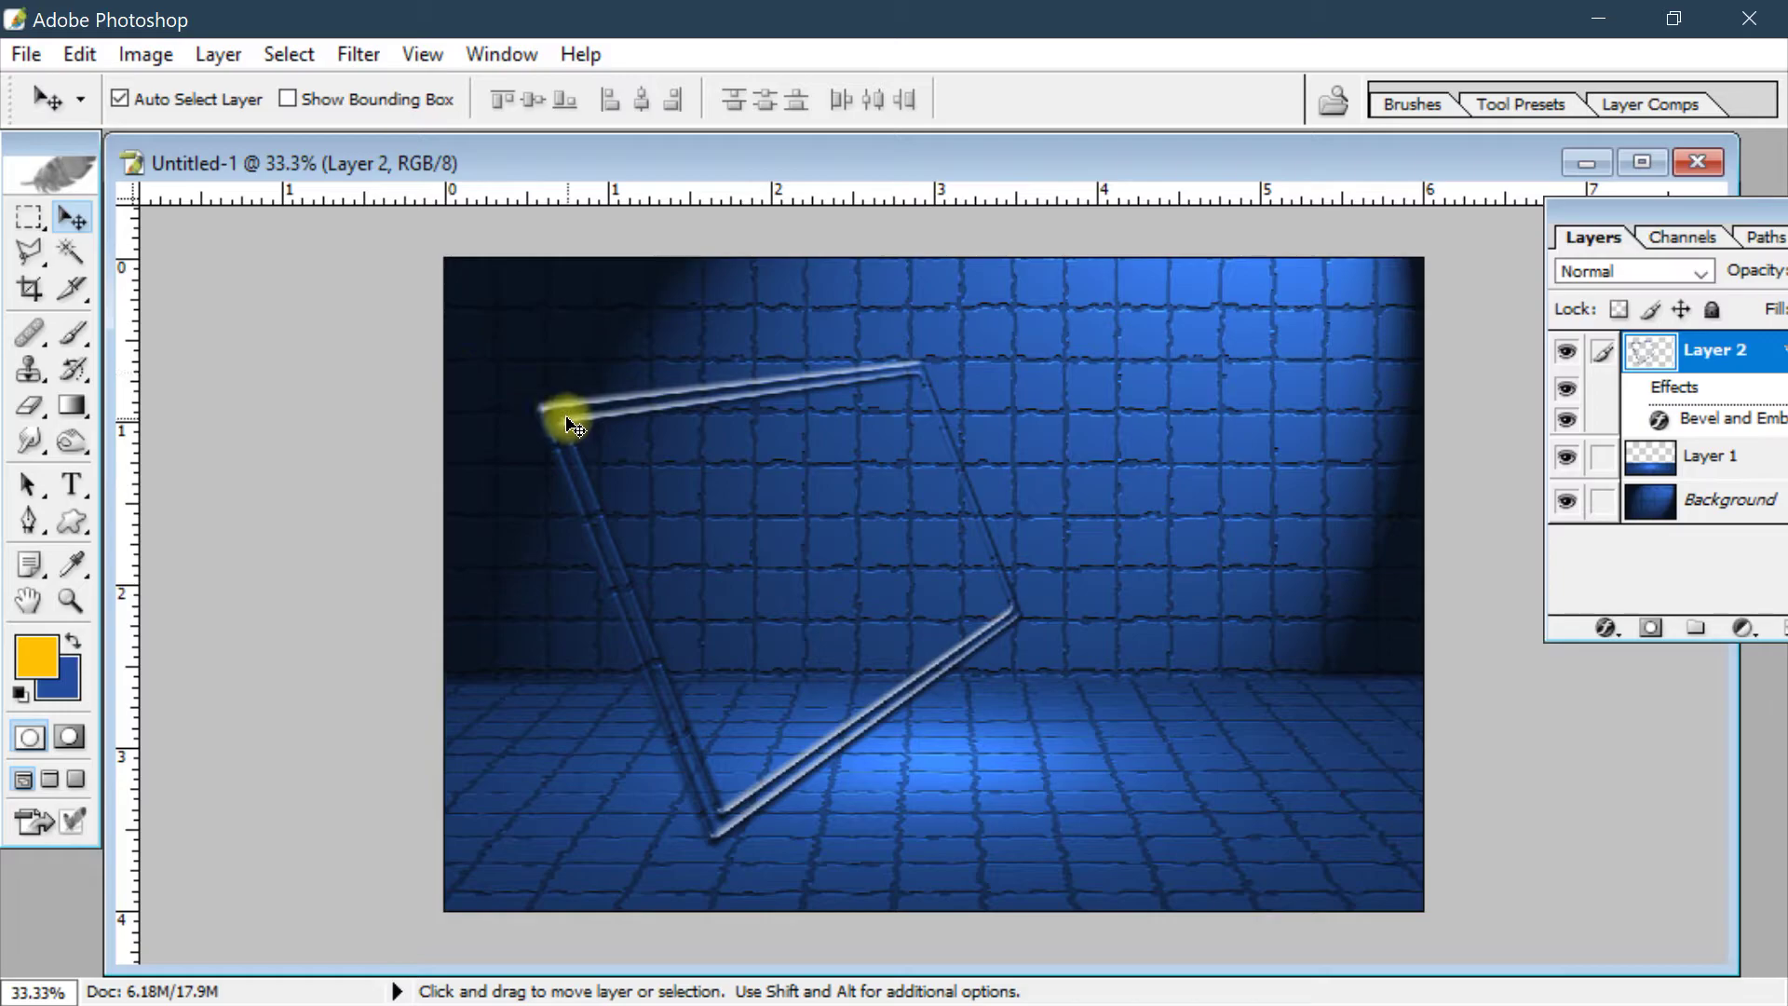
Duplicate the tilted frame to its right, rotate the copy to about -141.7°, scale it to 92%, and commit the transformation
{"action": "key", "text": "alt"}
{"action": "left_click_drag", "start_coordinate": [575, 411], "coordinate": [808, 422]}
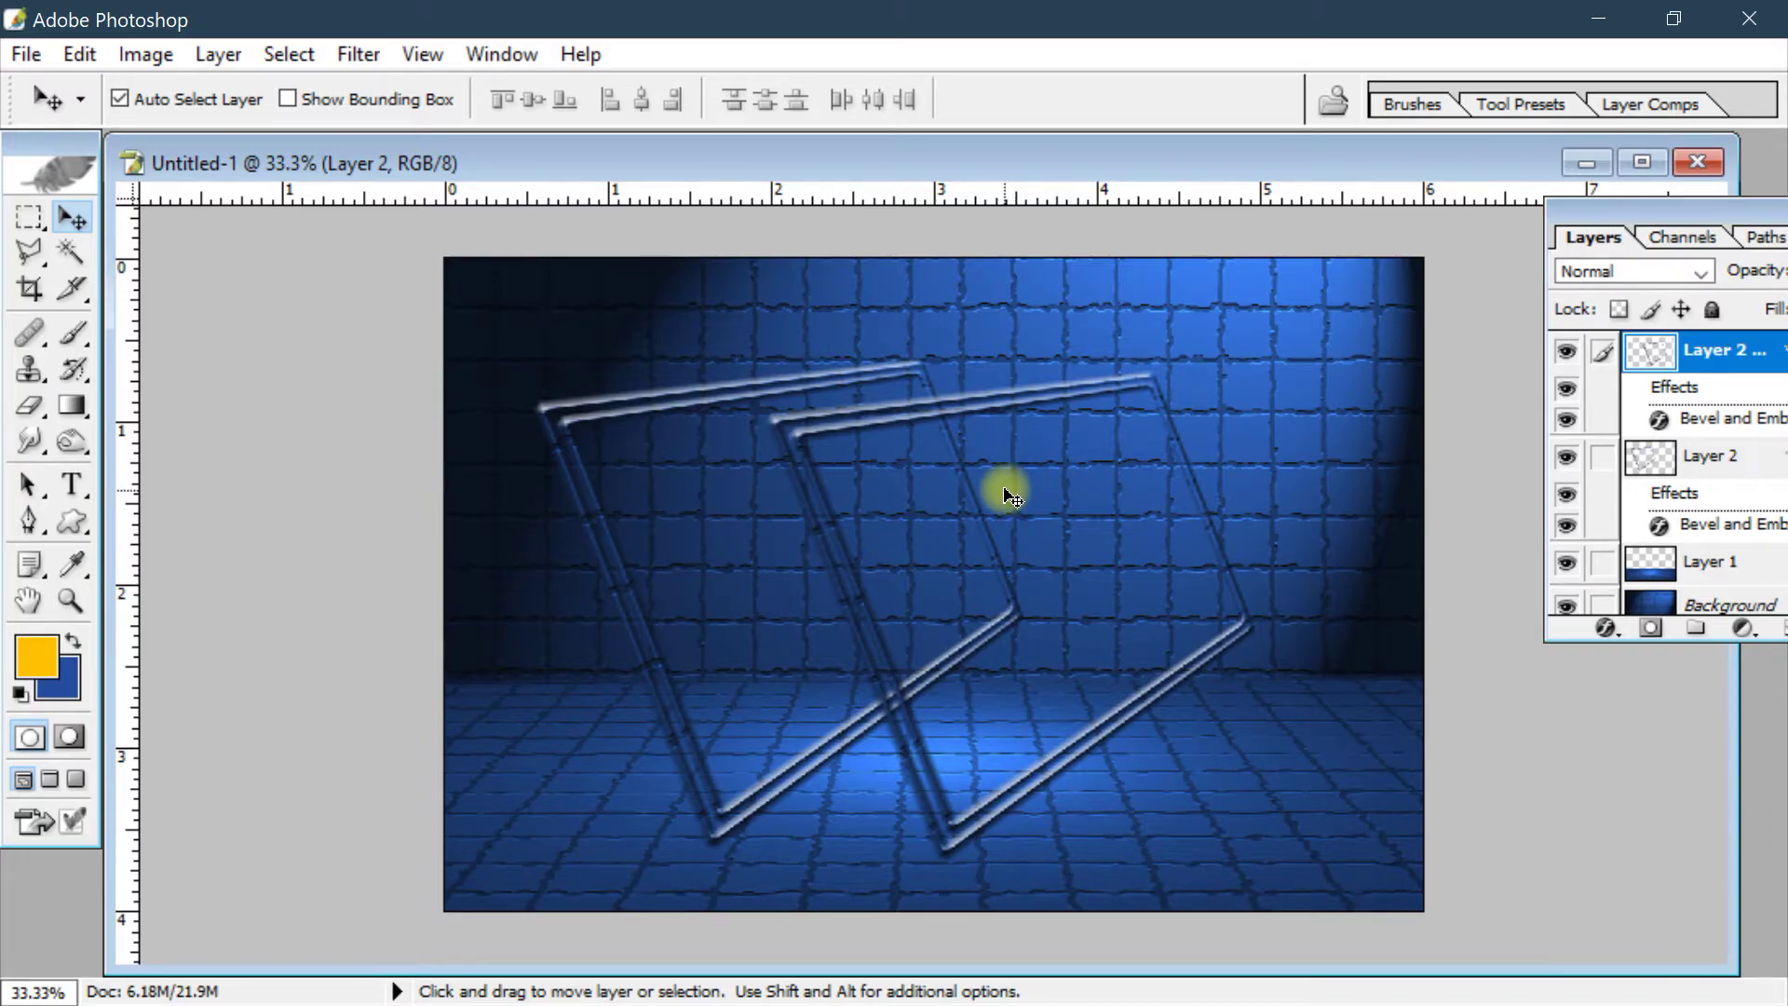
{"action": "key", "text": "ctrl+t"}
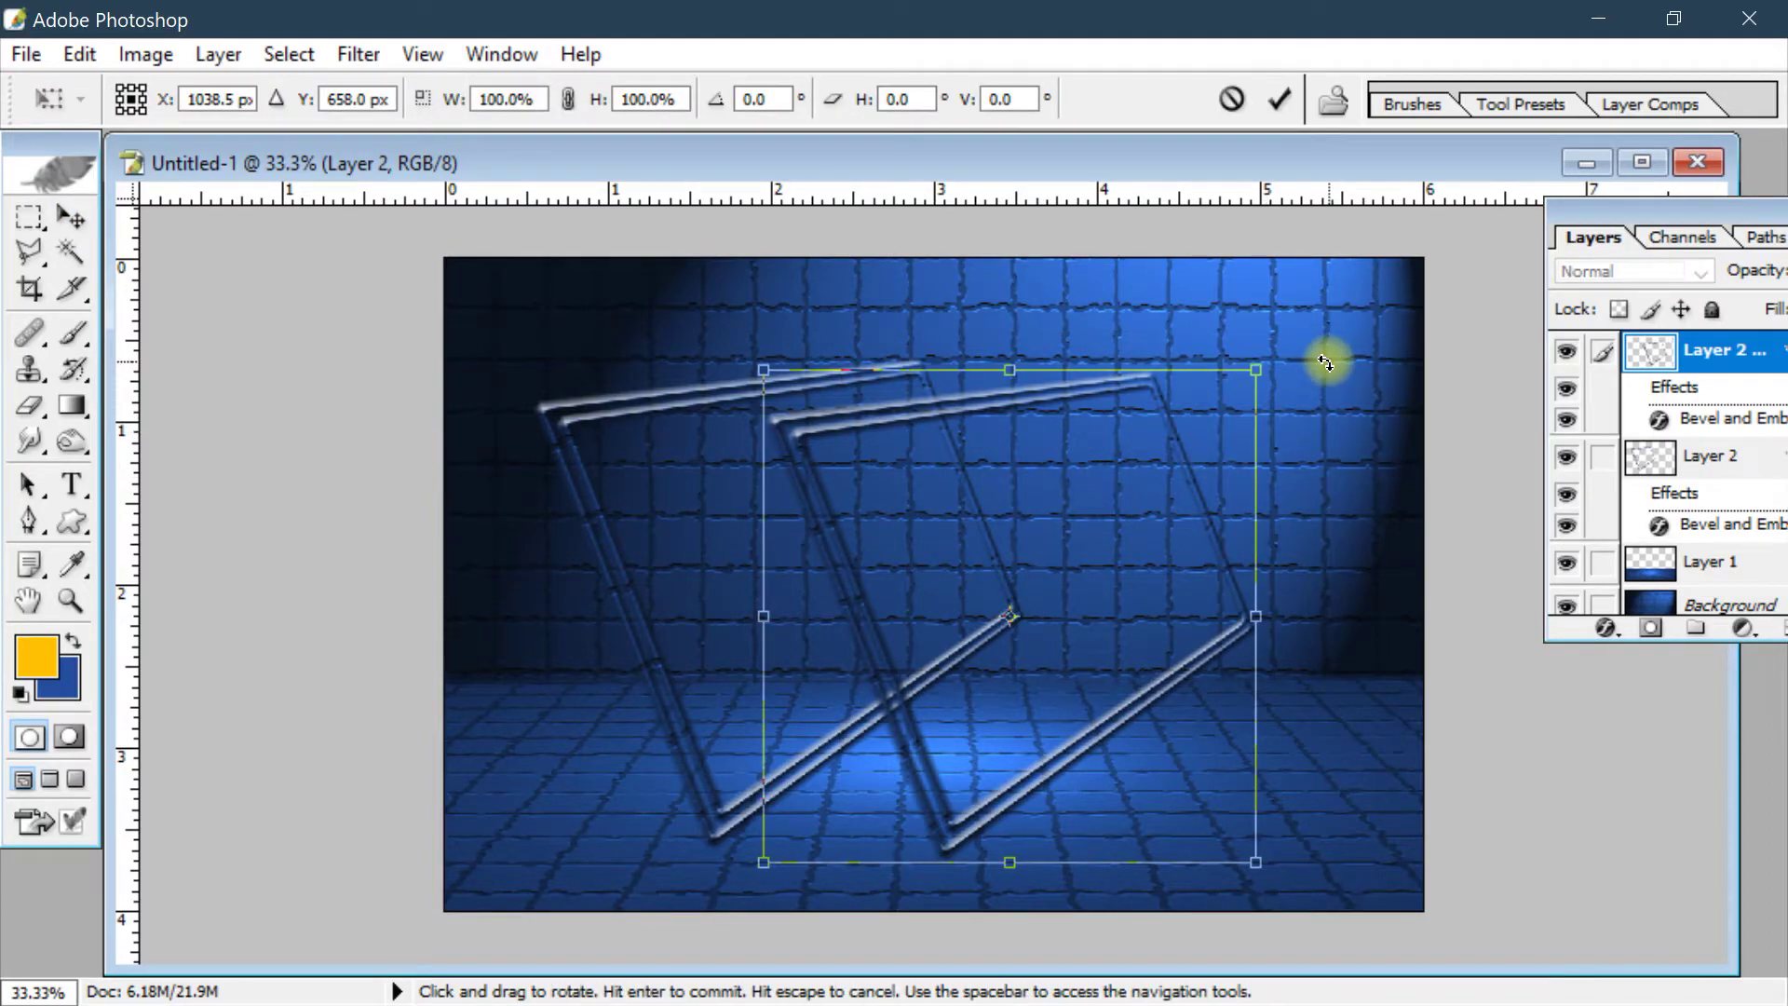
{"action": "left_click_drag", "start_coordinate": [1314, 307], "coordinate": [540, 671]}
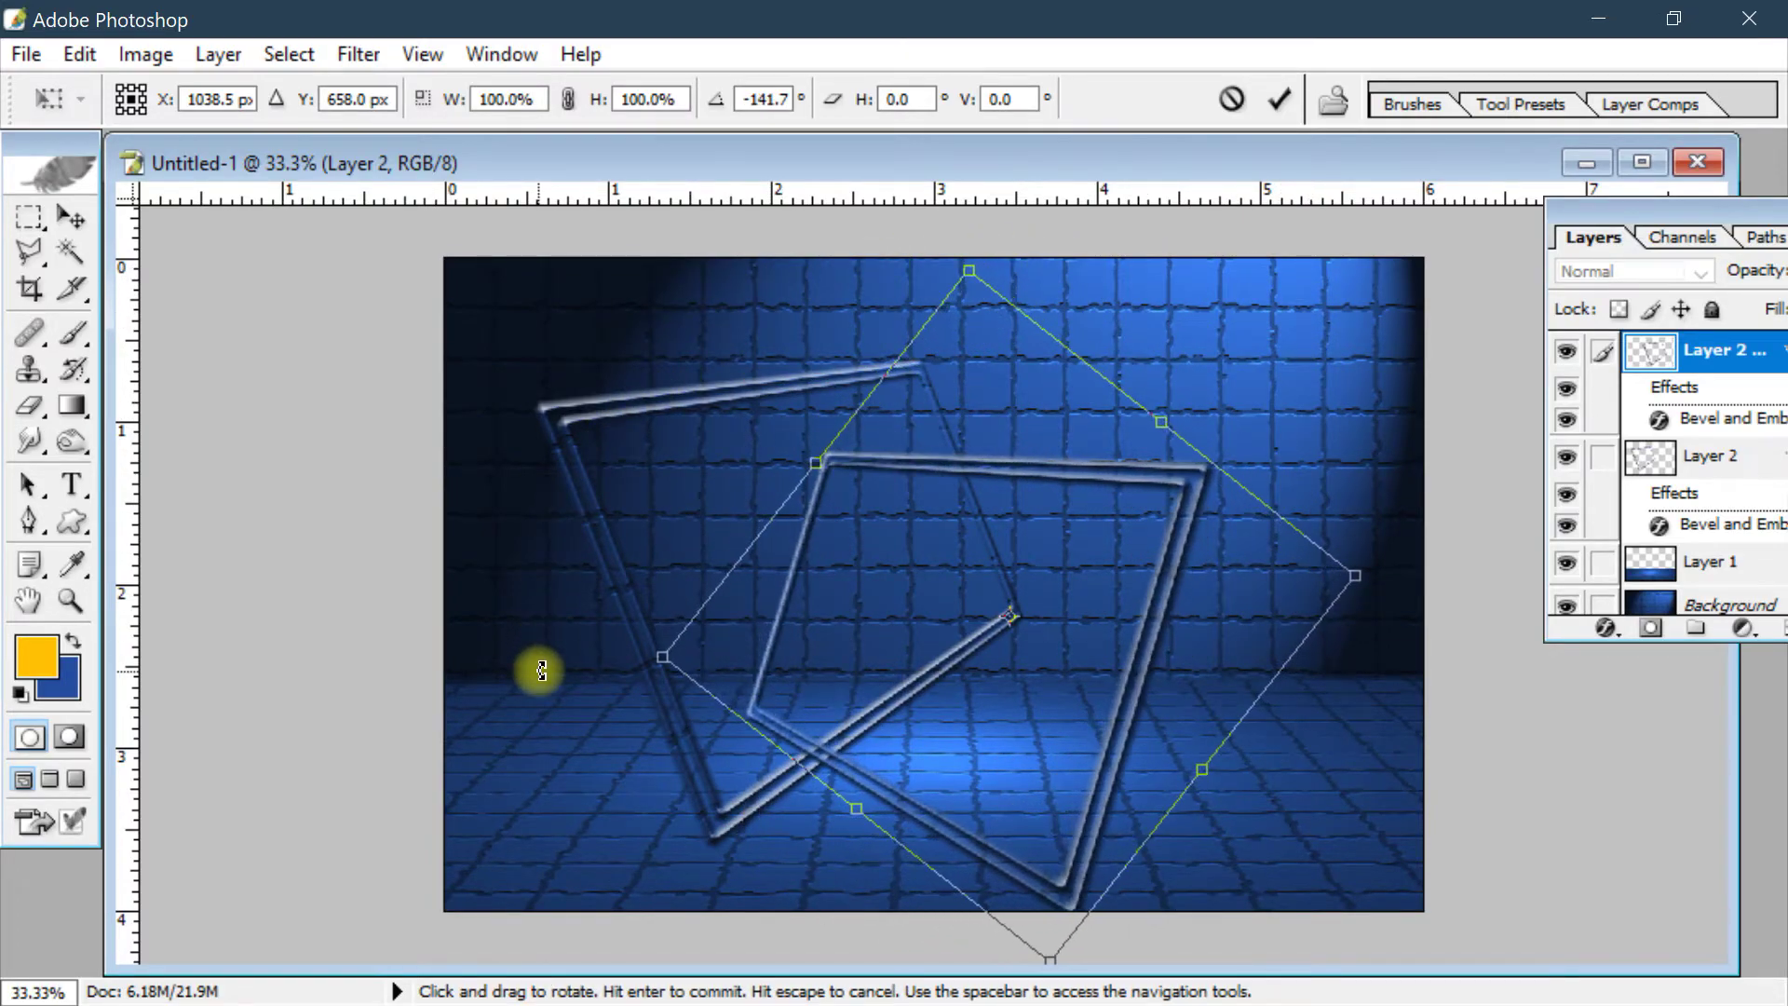
{"action": "left_click_drag", "start_coordinate": [1350, 579], "coordinate": [1300, 583]}
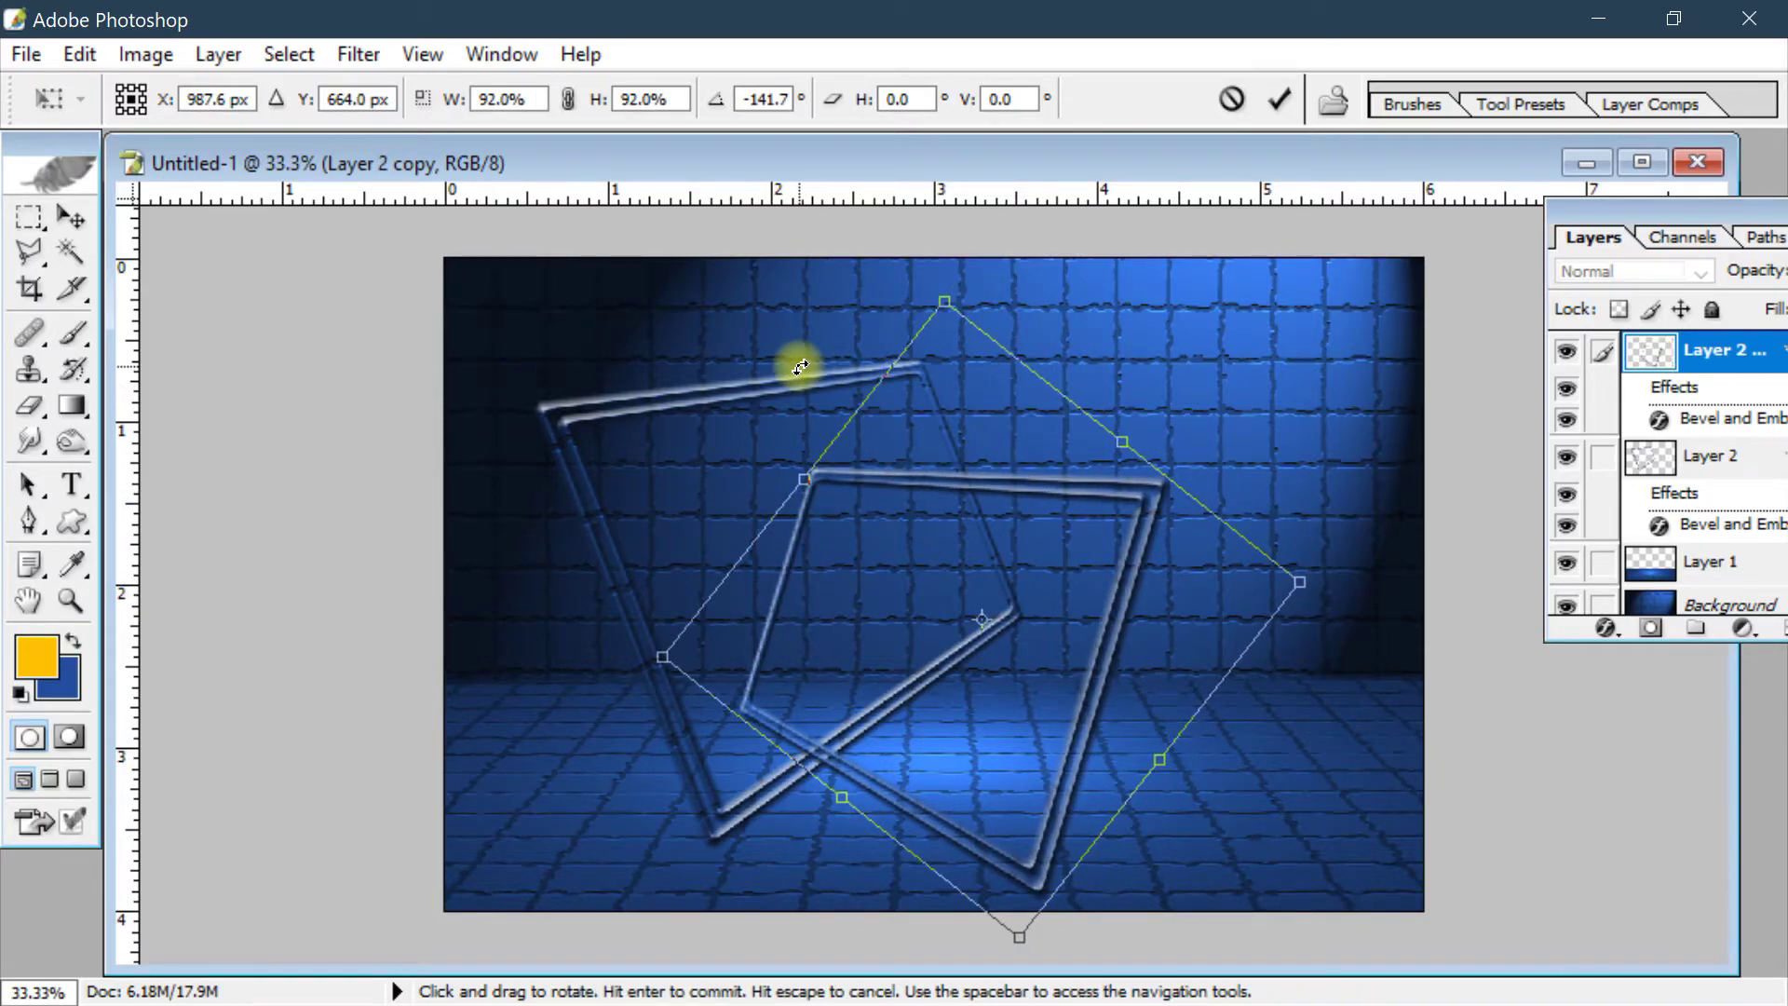
{"action": "key", "text": "Return"}
Move the copied frame up and right so its lower-left corner overlaps the original frame's right corner
{"action": "left_click", "coordinate": [1065, 494]}
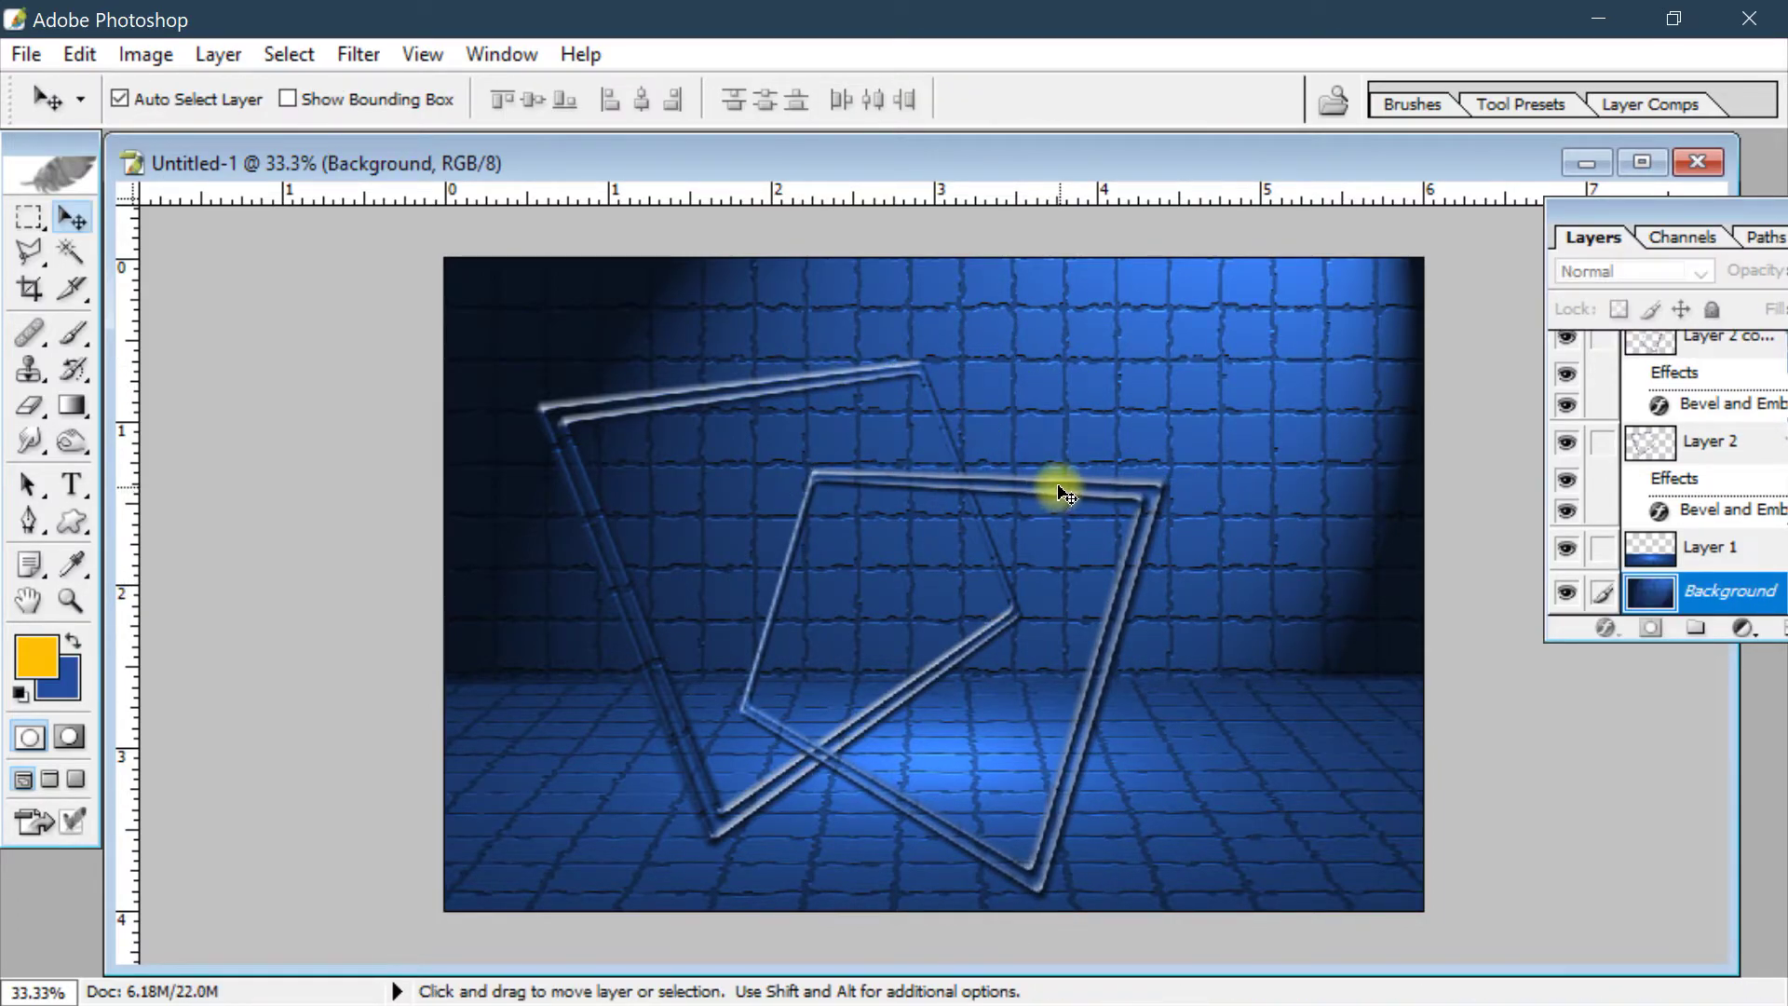
{"action": "left_click_drag", "start_coordinate": [1065, 488], "coordinate": [1250, 411]}
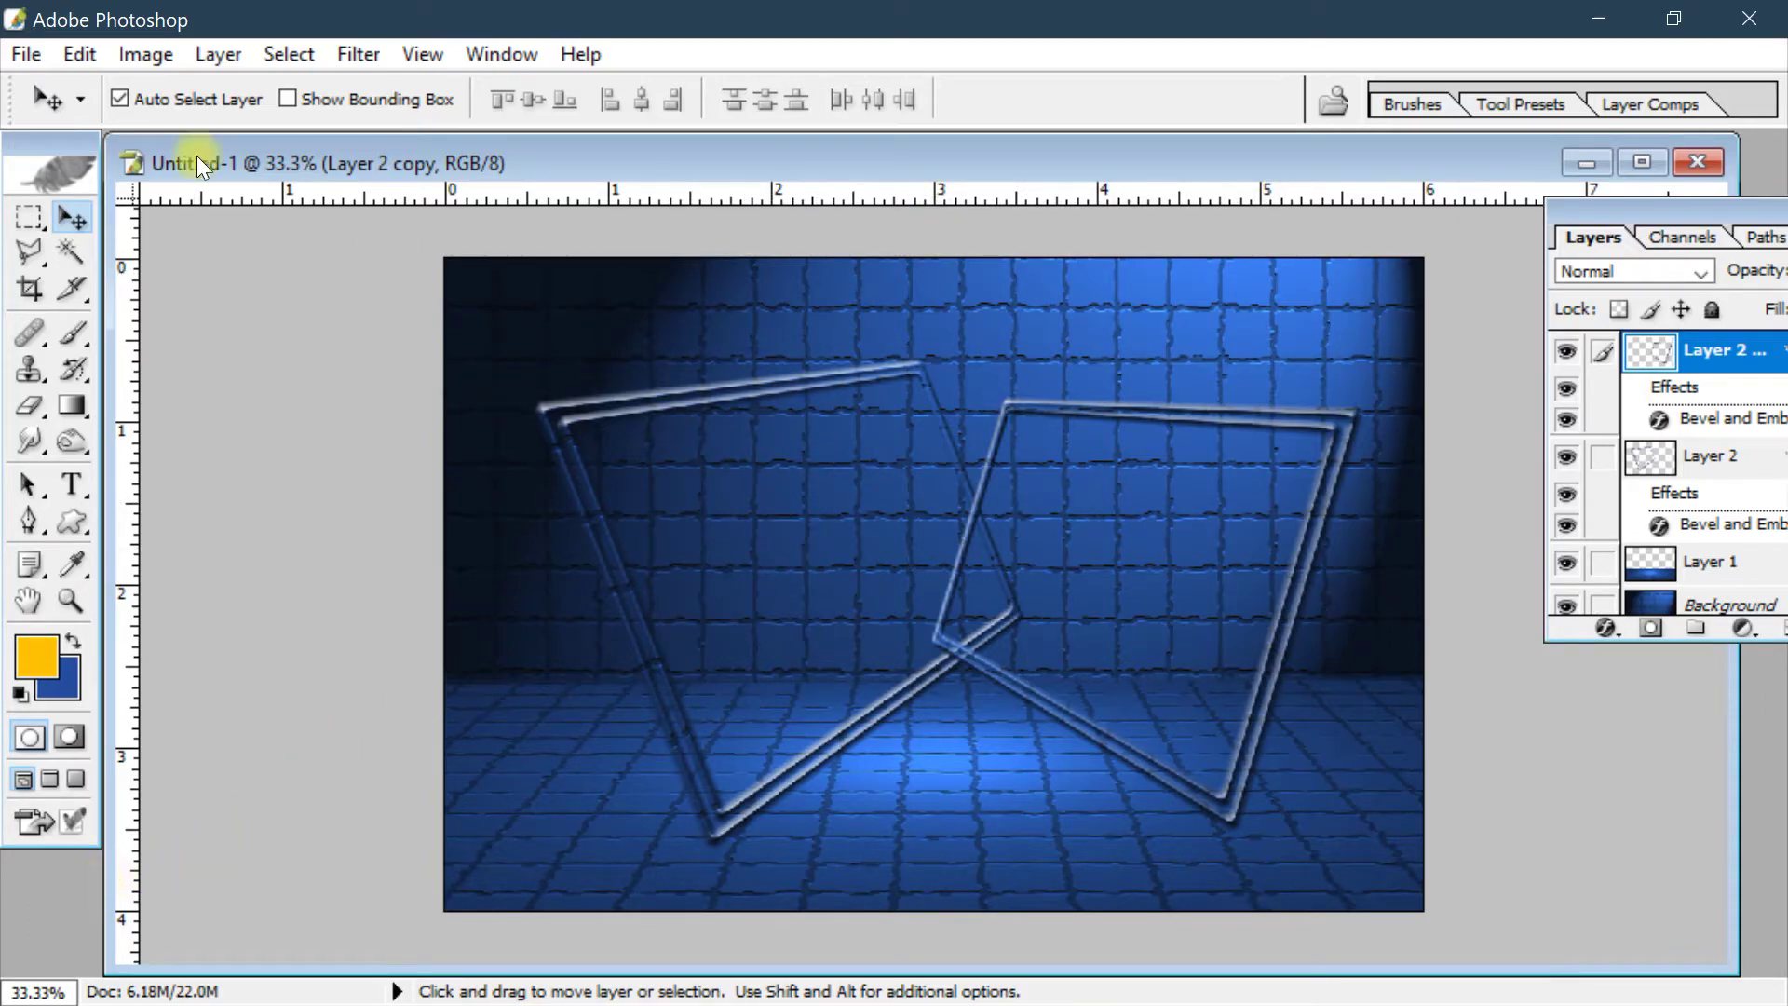
Open the bridal photo 71dfma1KC9L._SL1280_.jpg from the work folder
{"action": "left_click", "coordinate": [31, 65]}
{"action": "left_click", "coordinate": [153, 119]}
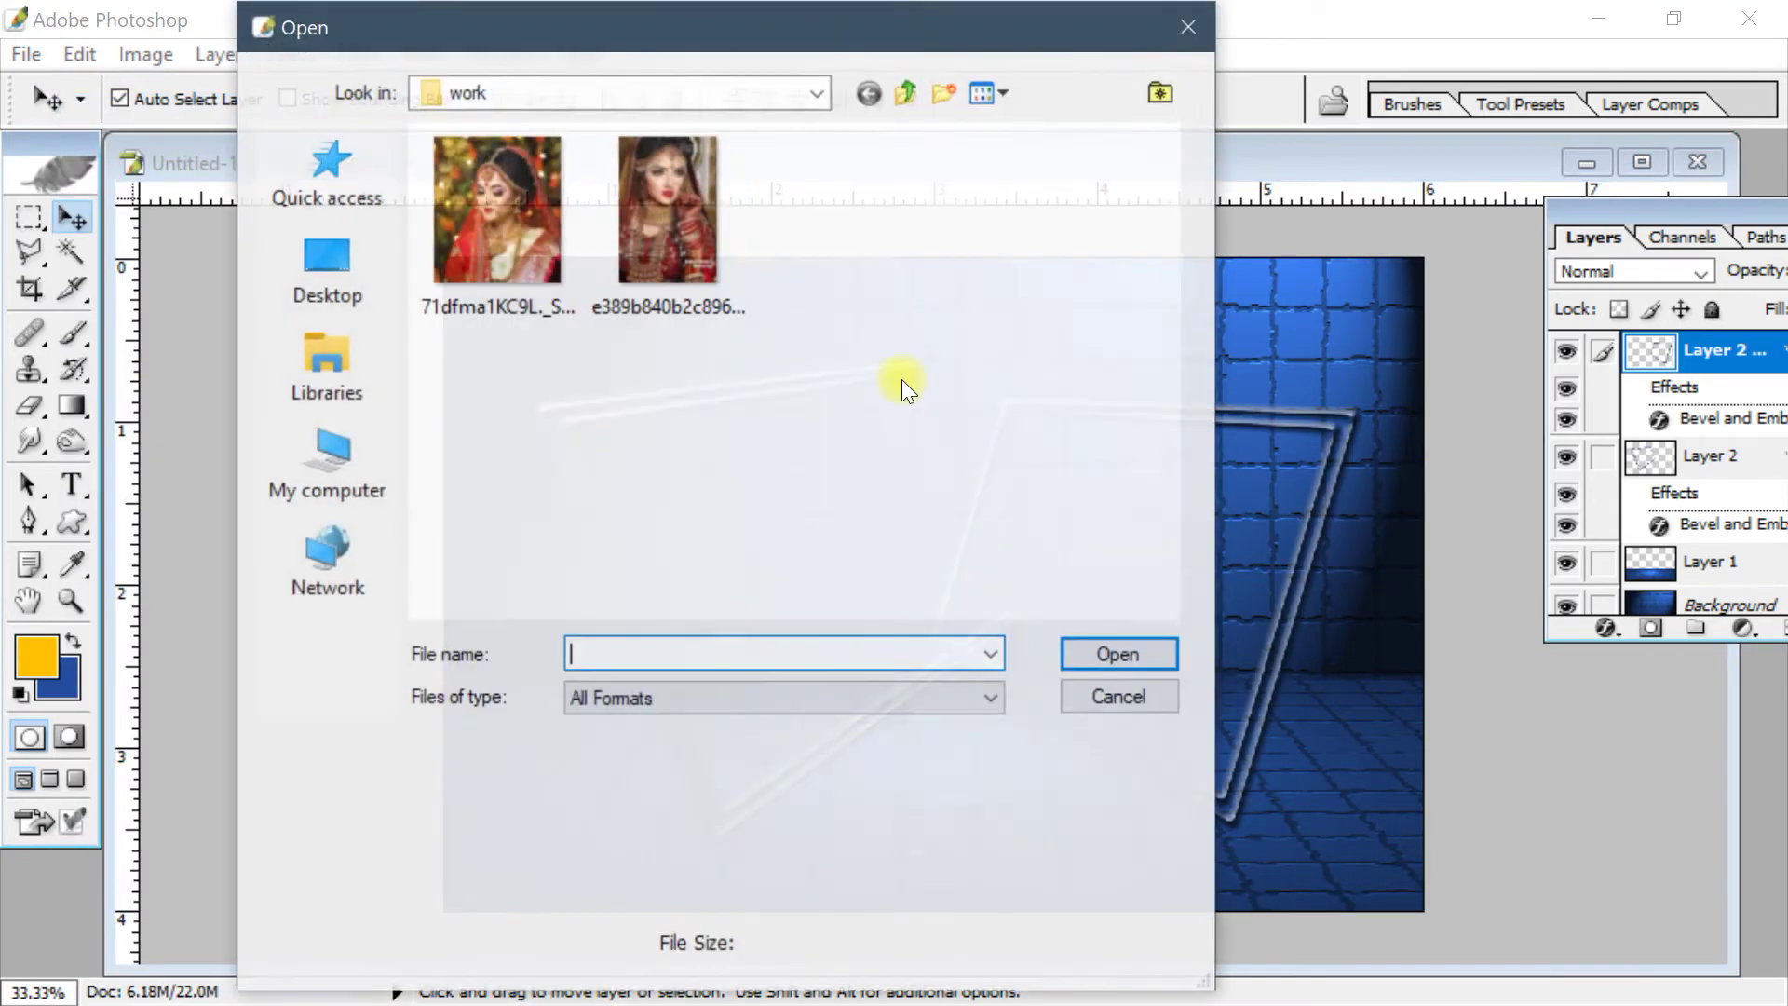
{"action": "left_click", "coordinate": [534, 199]}
{"action": "double_click", "coordinate": [530, 212]}
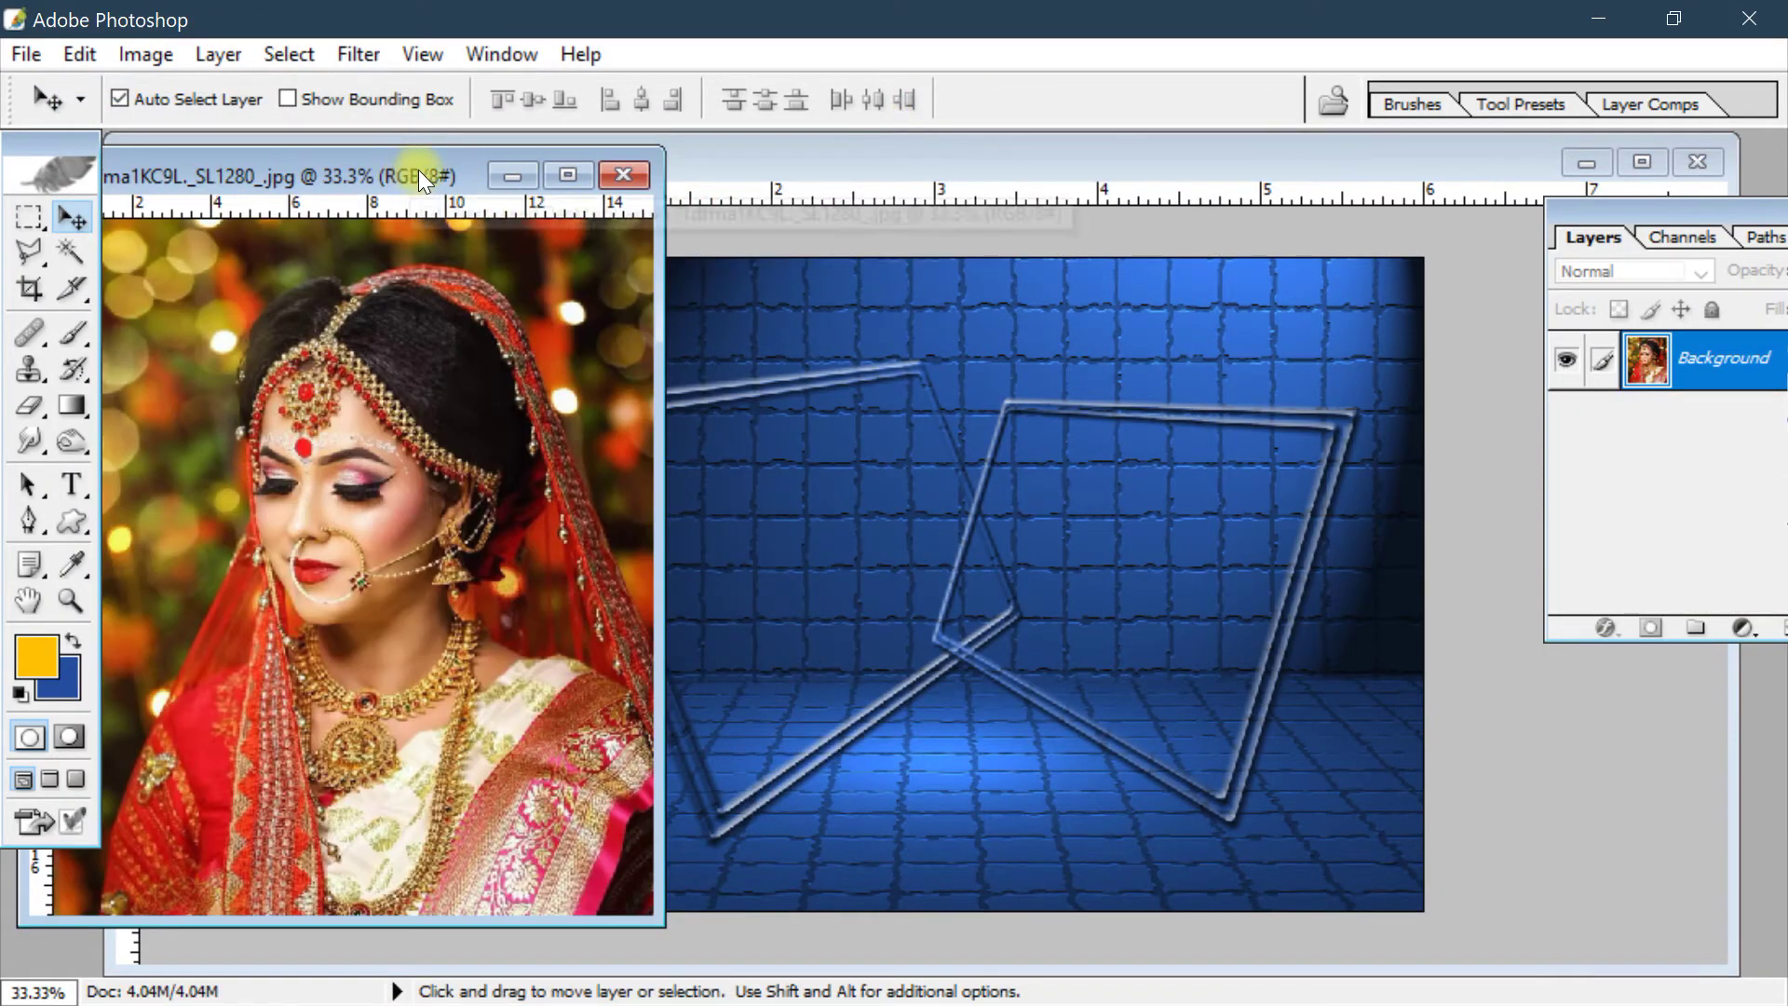
Copy a rectangular area around the bride's face and paste it into the Untitled-1 document
{"action": "left_click", "coordinate": [28, 216]}
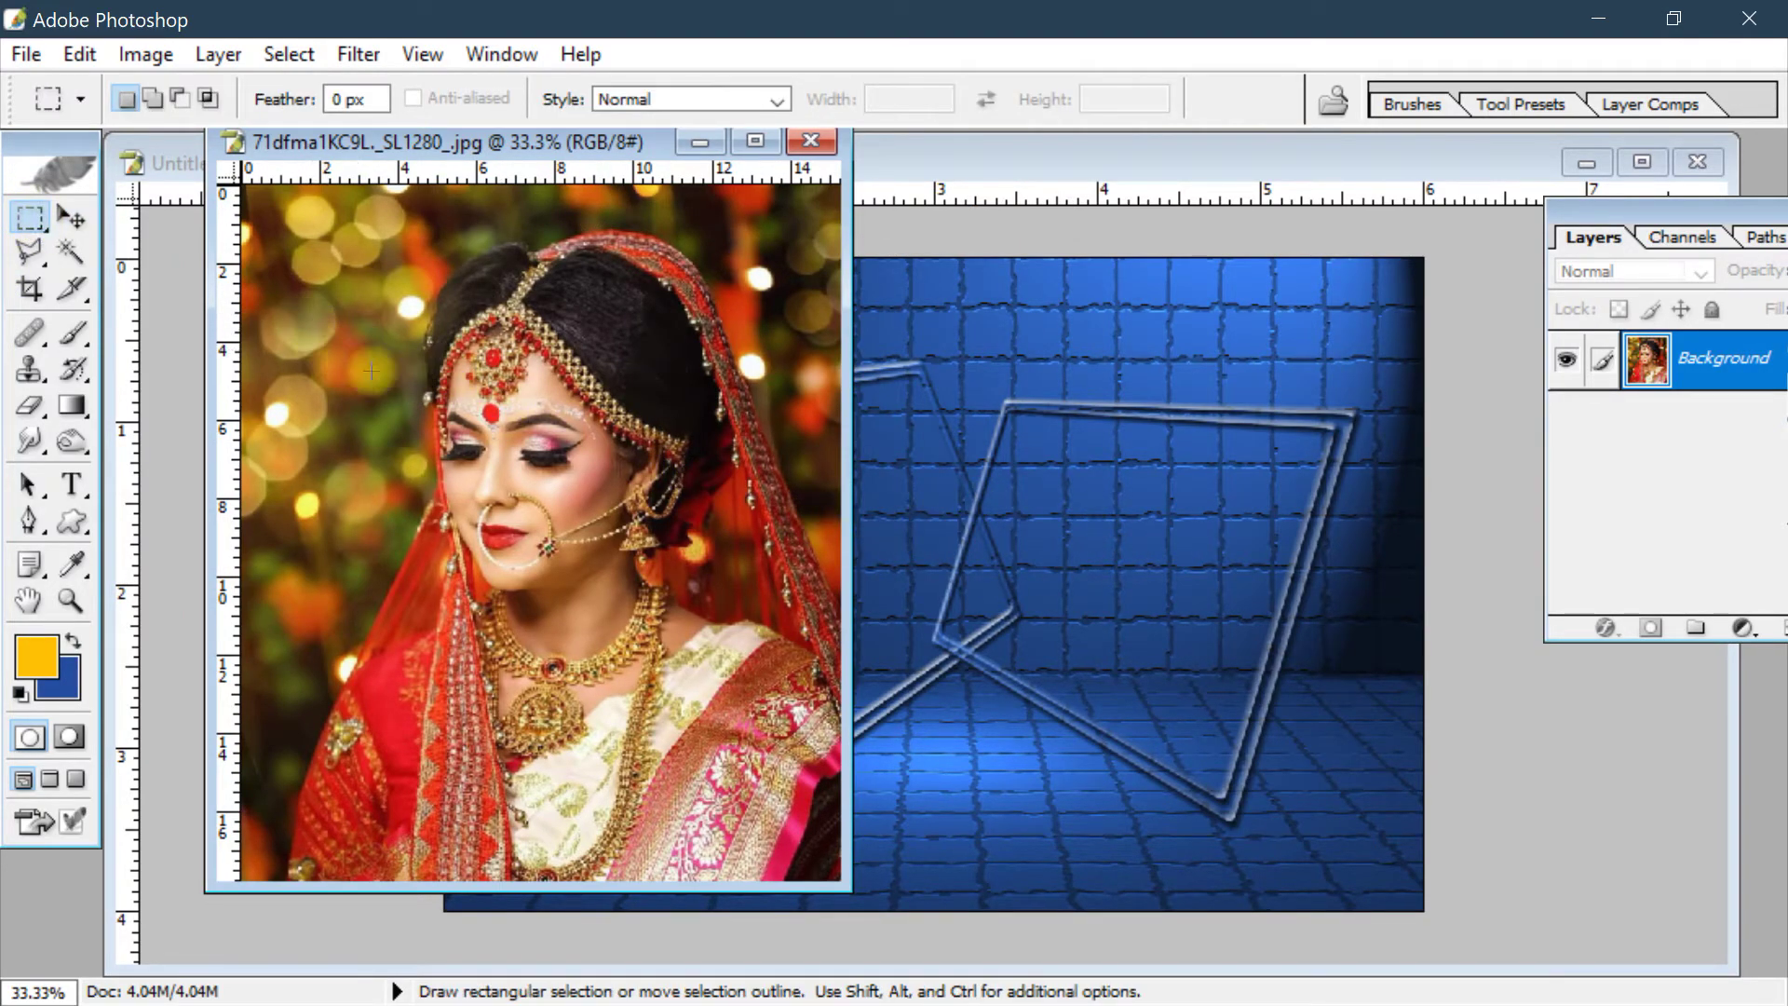
{"action": "left_click_drag", "start_coordinate": [308, 323], "coordinate": [778, 642]}
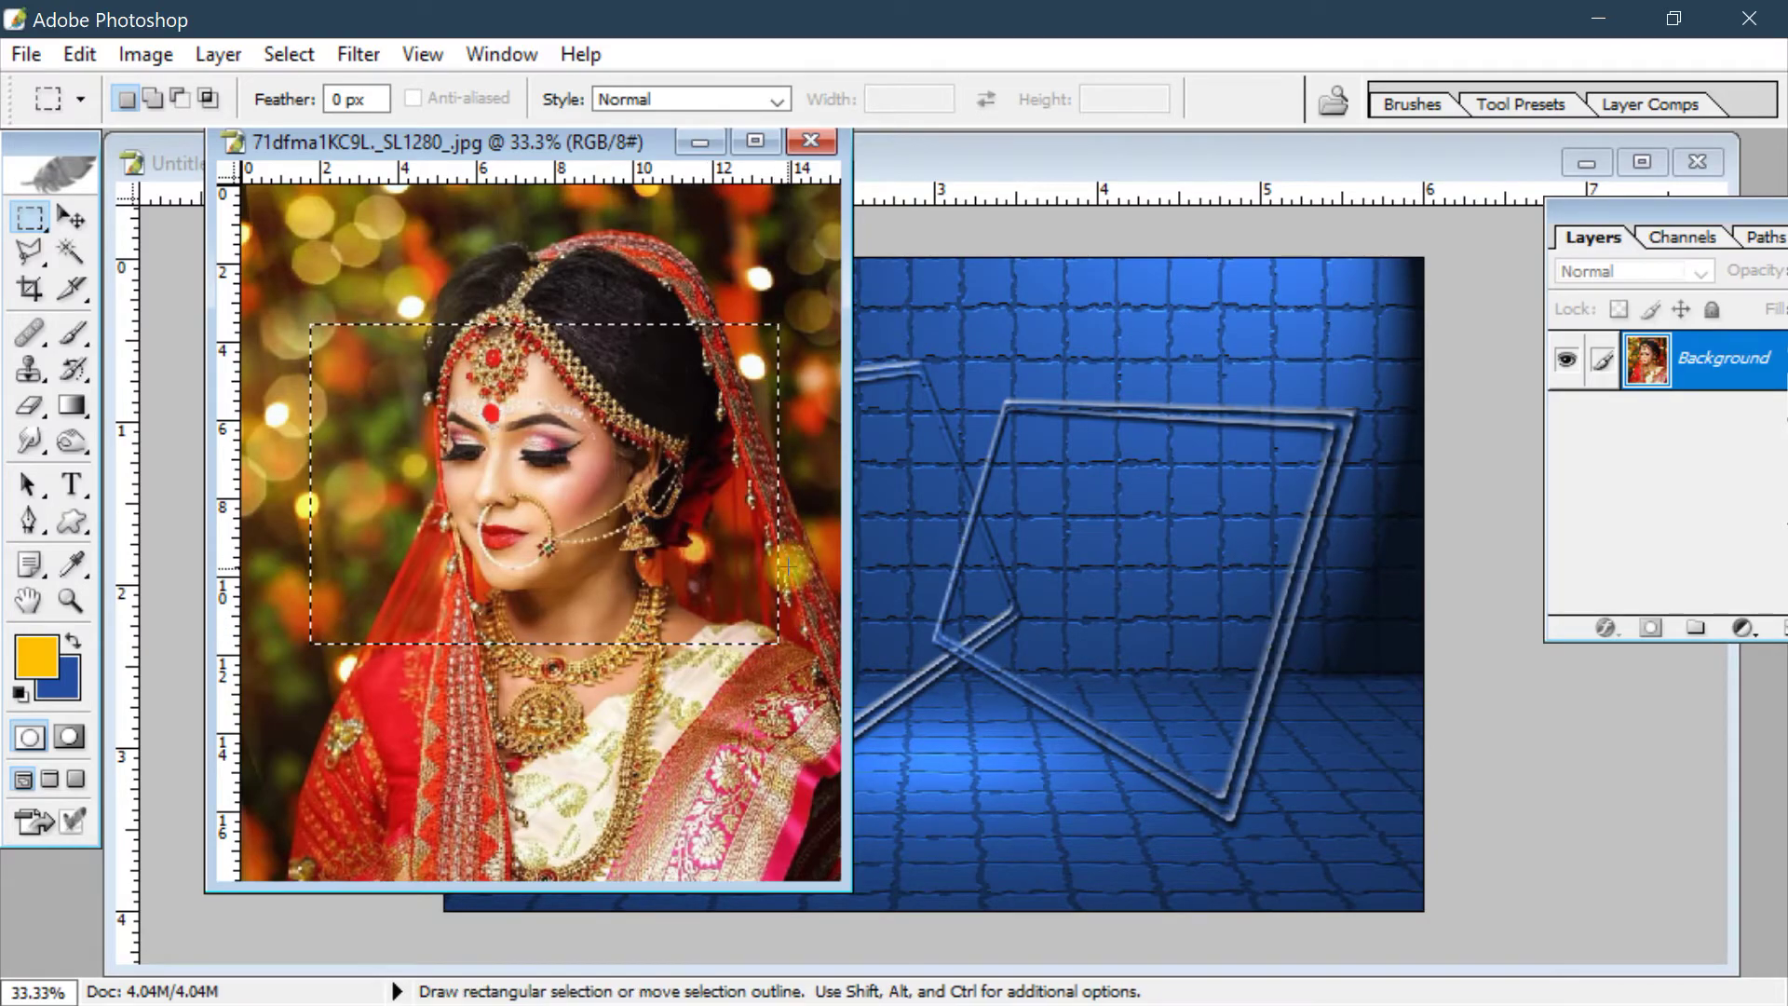
{"action": "left_click", "coordinate": [933, 165]}
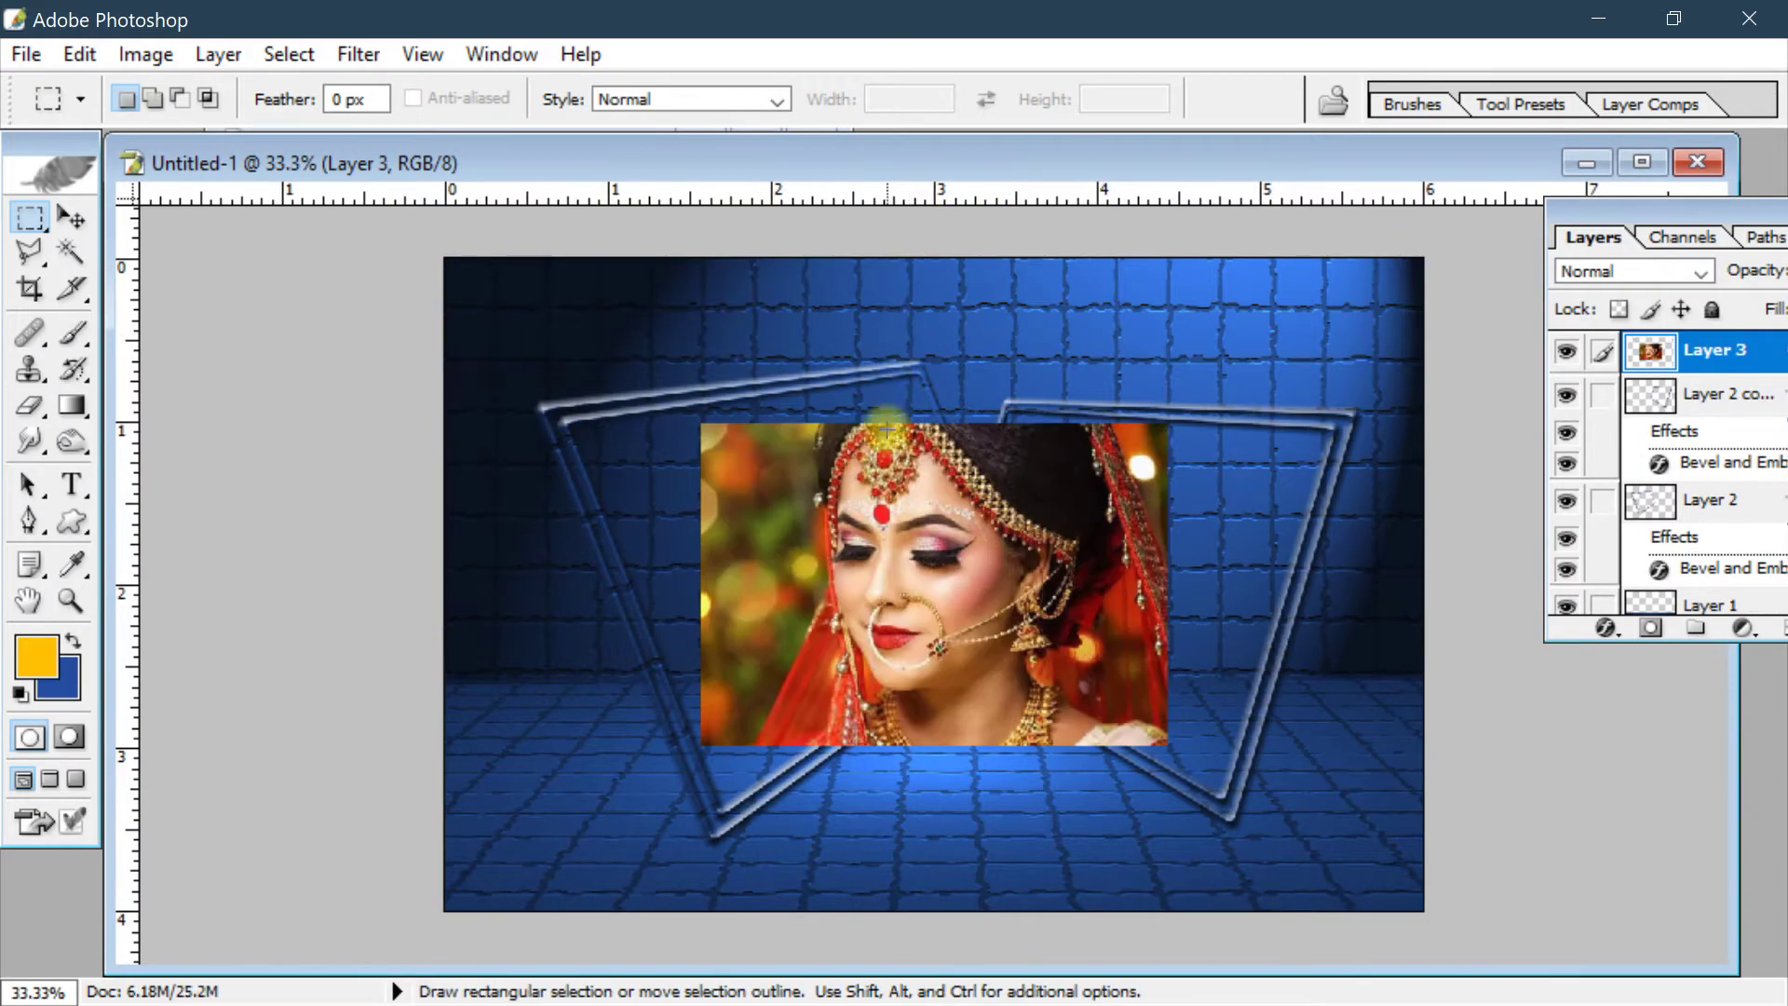
{"action": "key", "text": "ctrl+v"}
Distort the pasted photo so its four corners match the outer corners of the left frame, and commit the transformation
{"action": "key", "text": "ctrl+plus"}
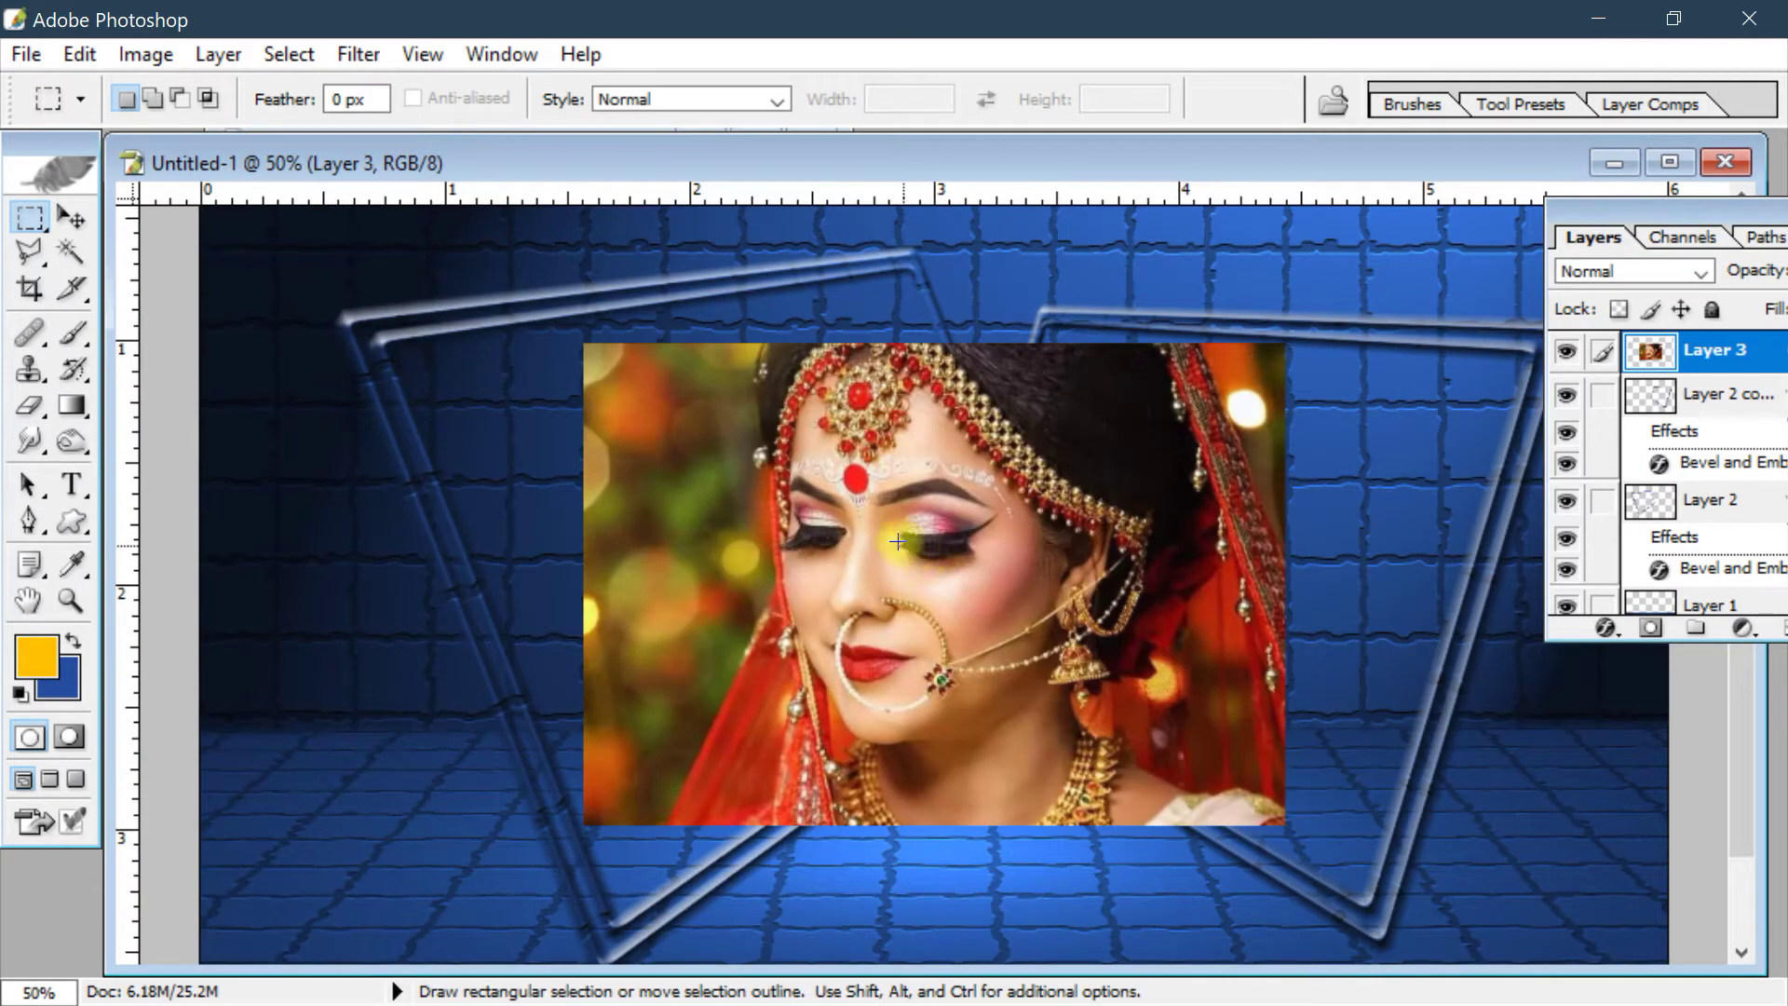
{"action": "key", "text": "ctrl"}
{"action": "key", "text": "ctrl+t"}
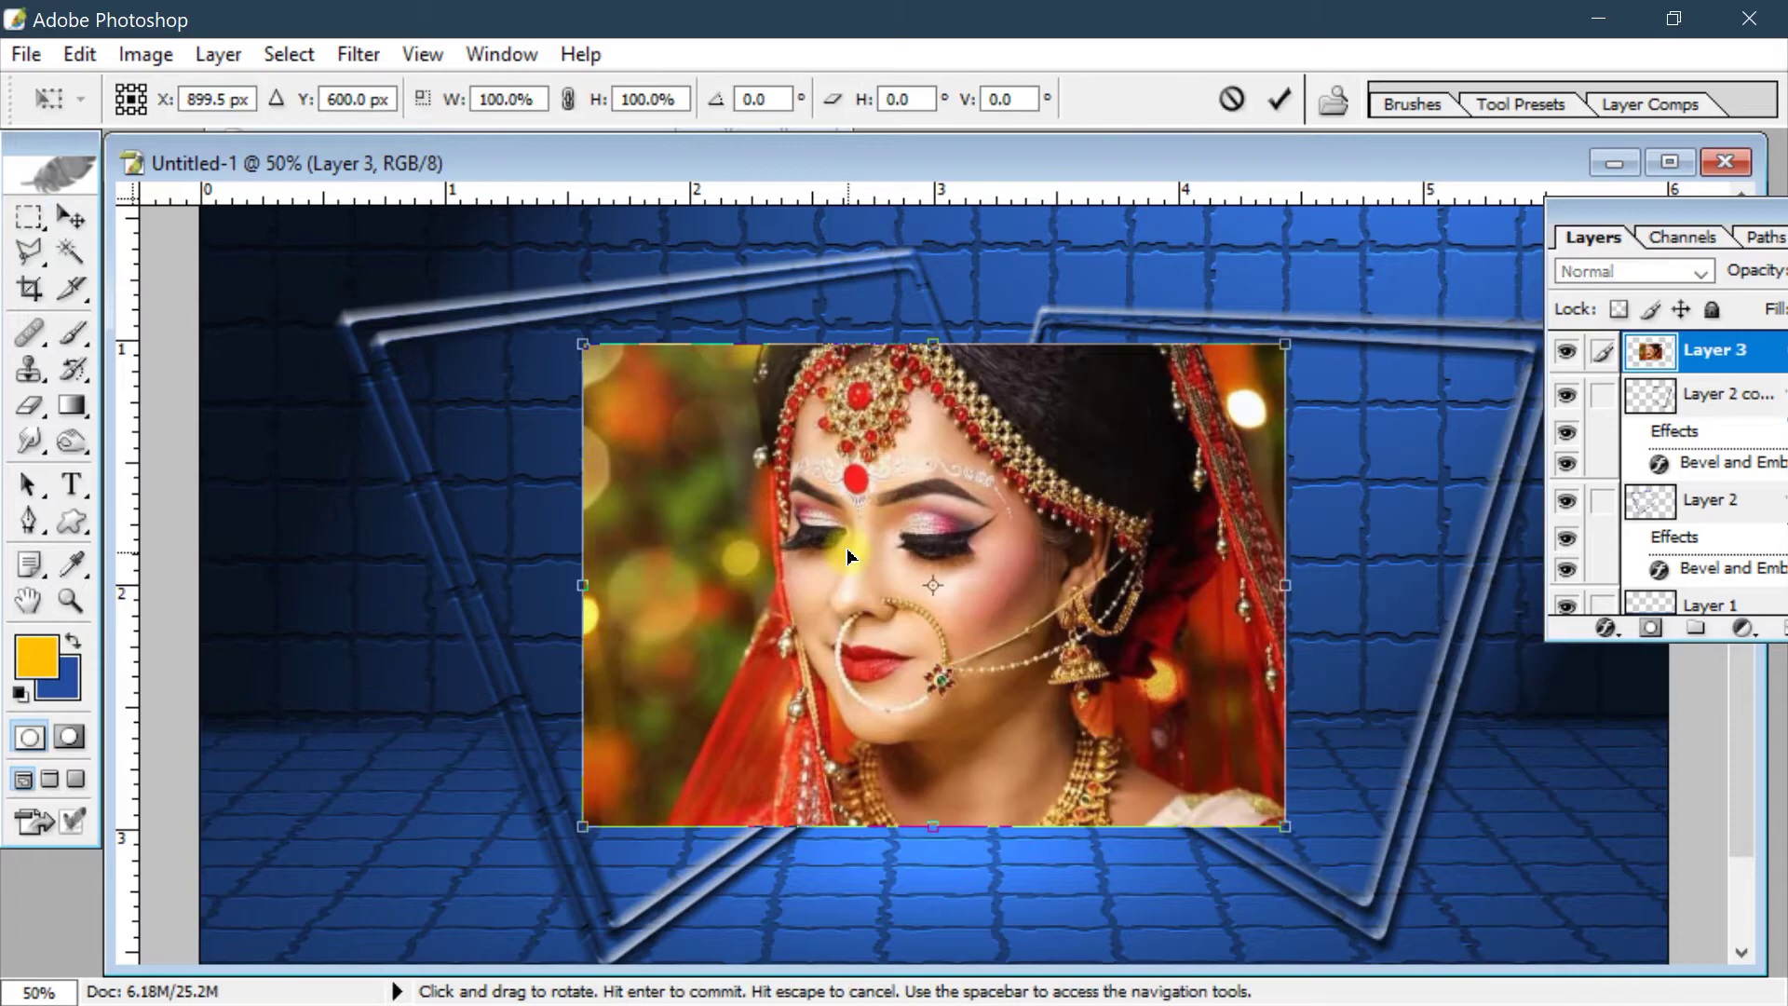
{"action": "key", "text": "space"}
{"action": "left_click_drag", "start_coordinate": [832, 546], "coordinate": [830, 517]}
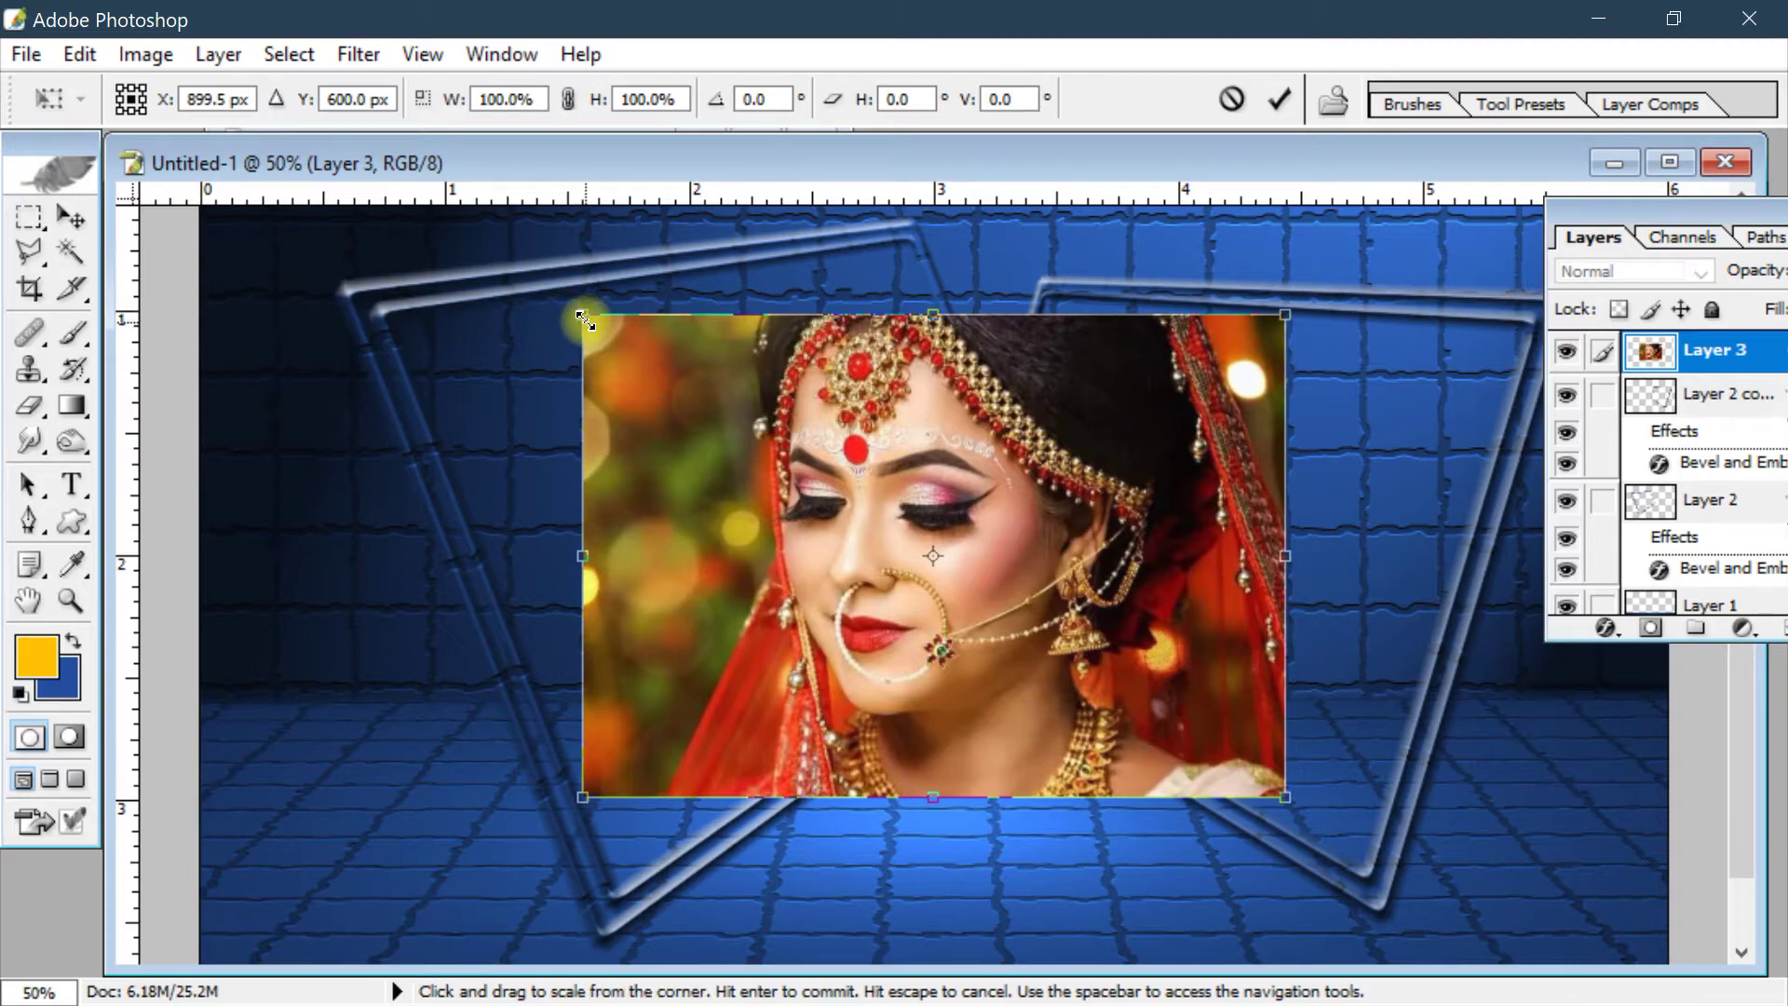
{"action": "left_click_drag", "start_coordinate": [587, 321], "coordinate": [354, 294]}
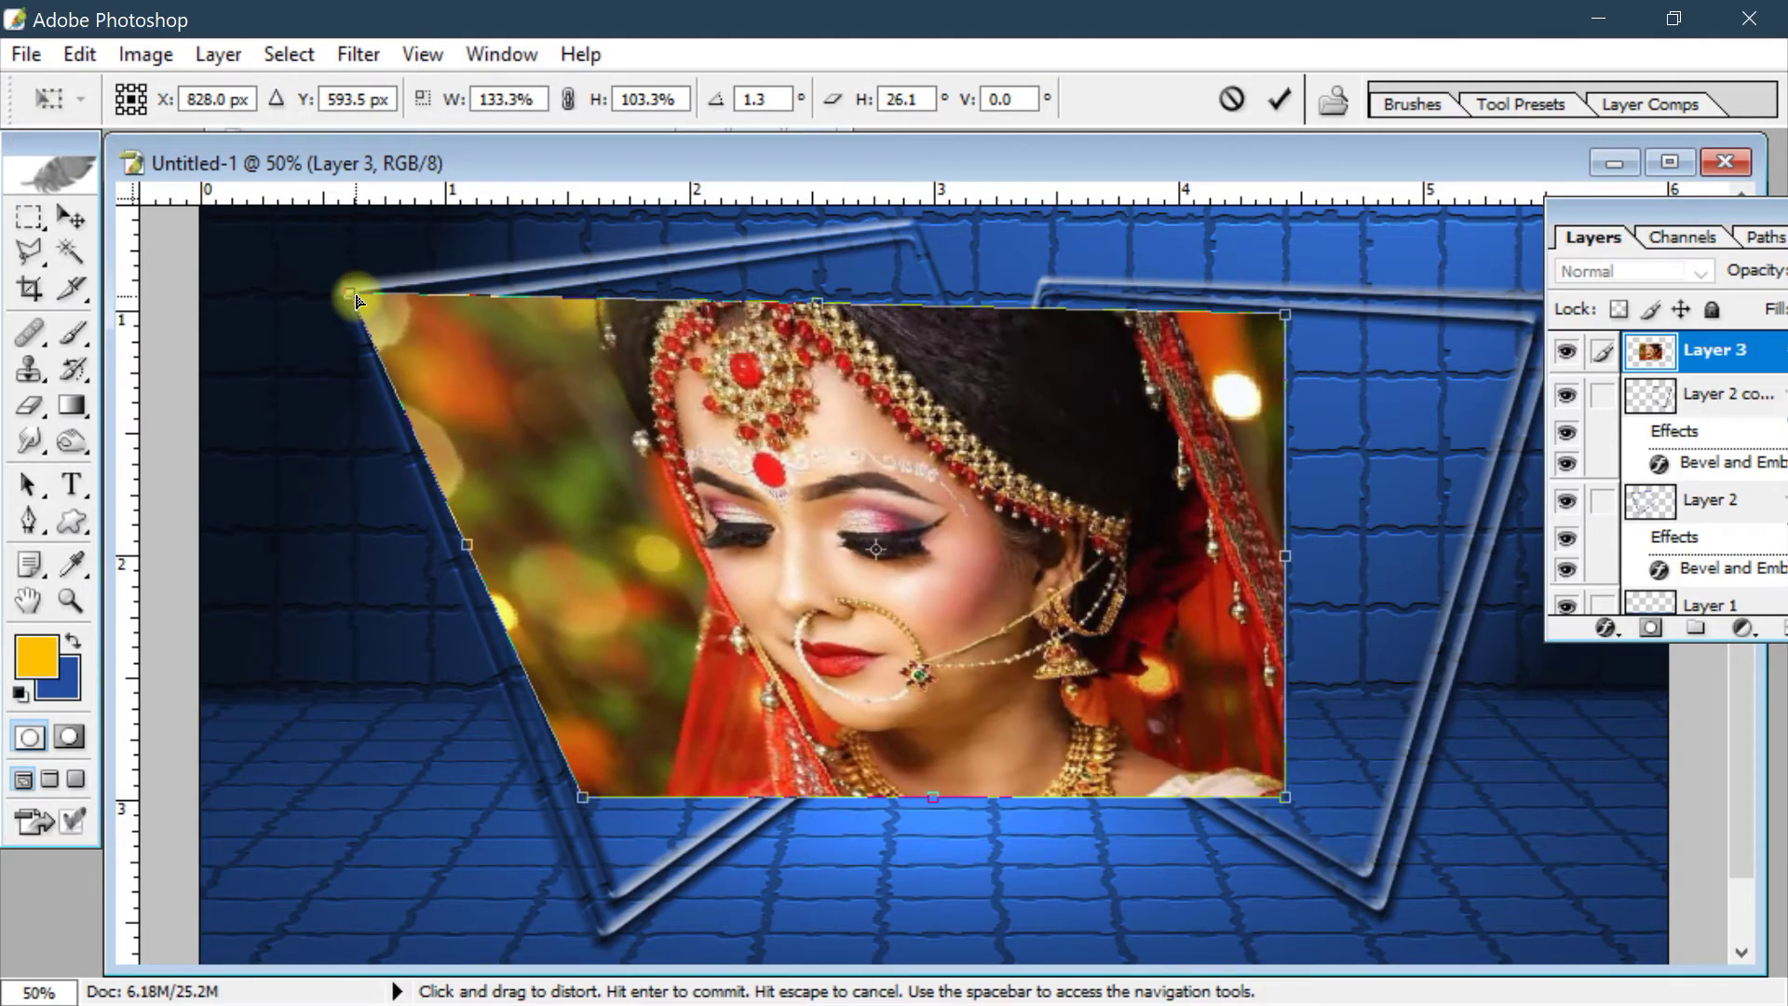
{"action": "left_click_drag", "start_coordinate": [582, 799], "coordinate": [601, 944]}
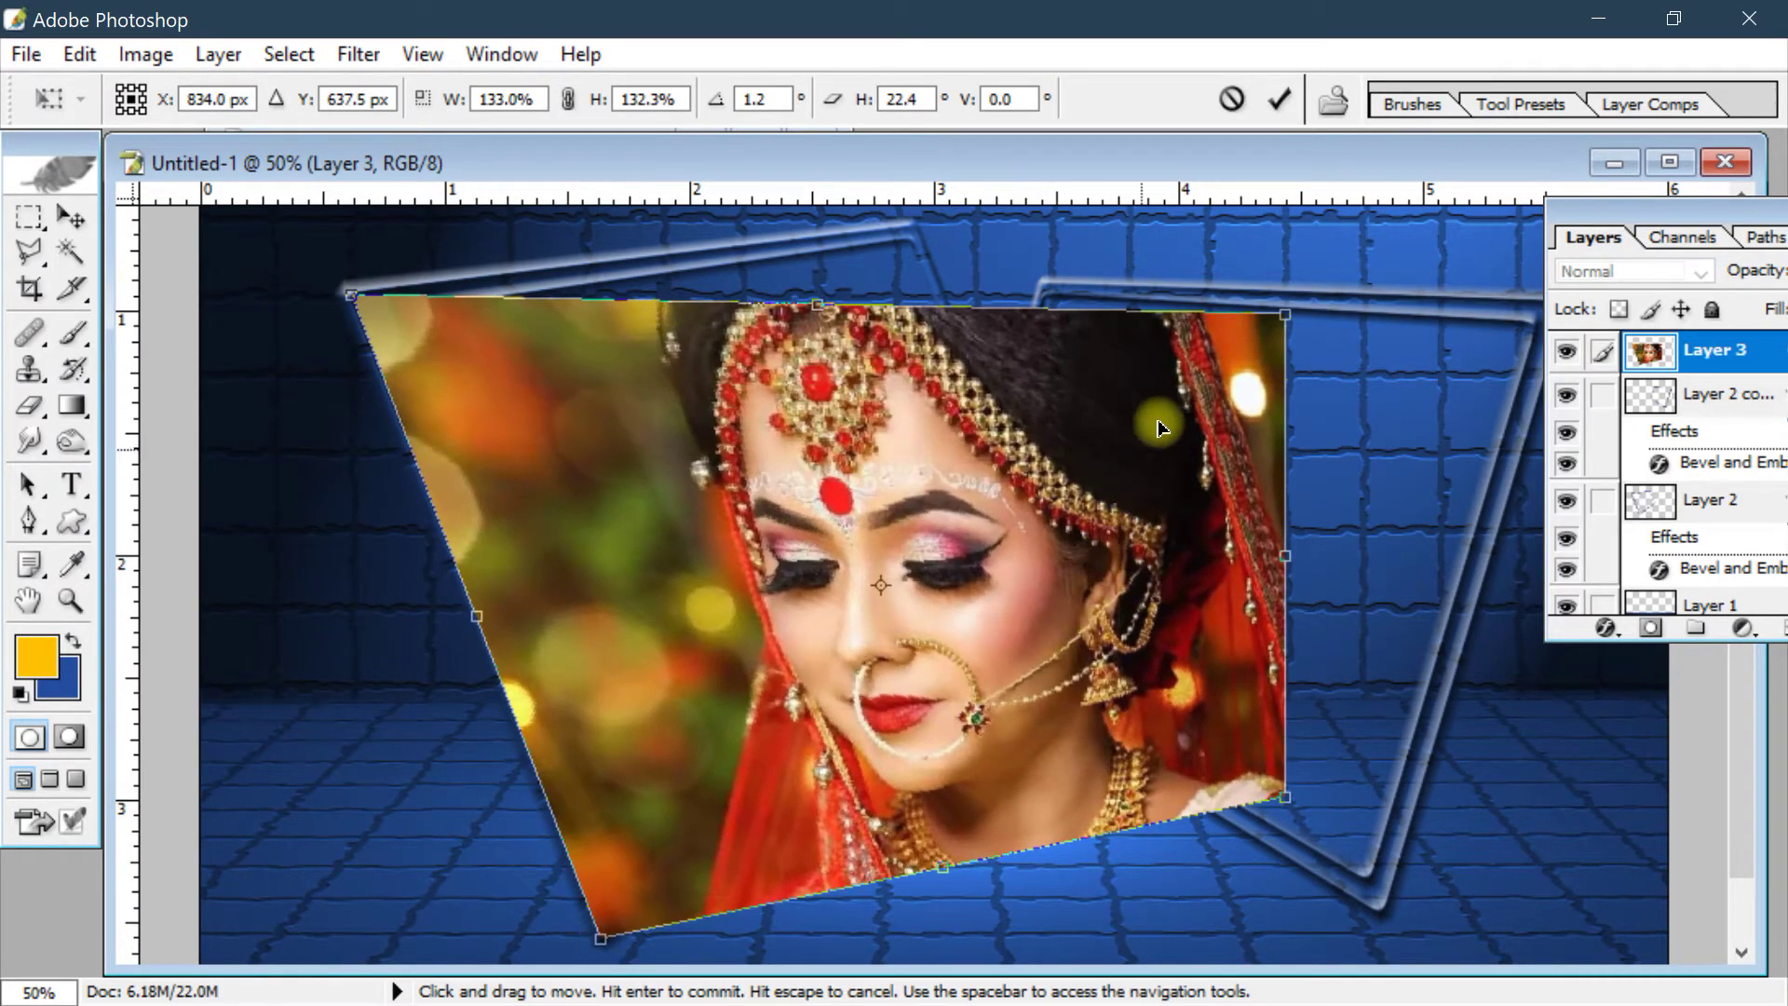
{"action": "left_click_drag", "start_coordinate": [1287, 315], "coordinate": [913, 226]}
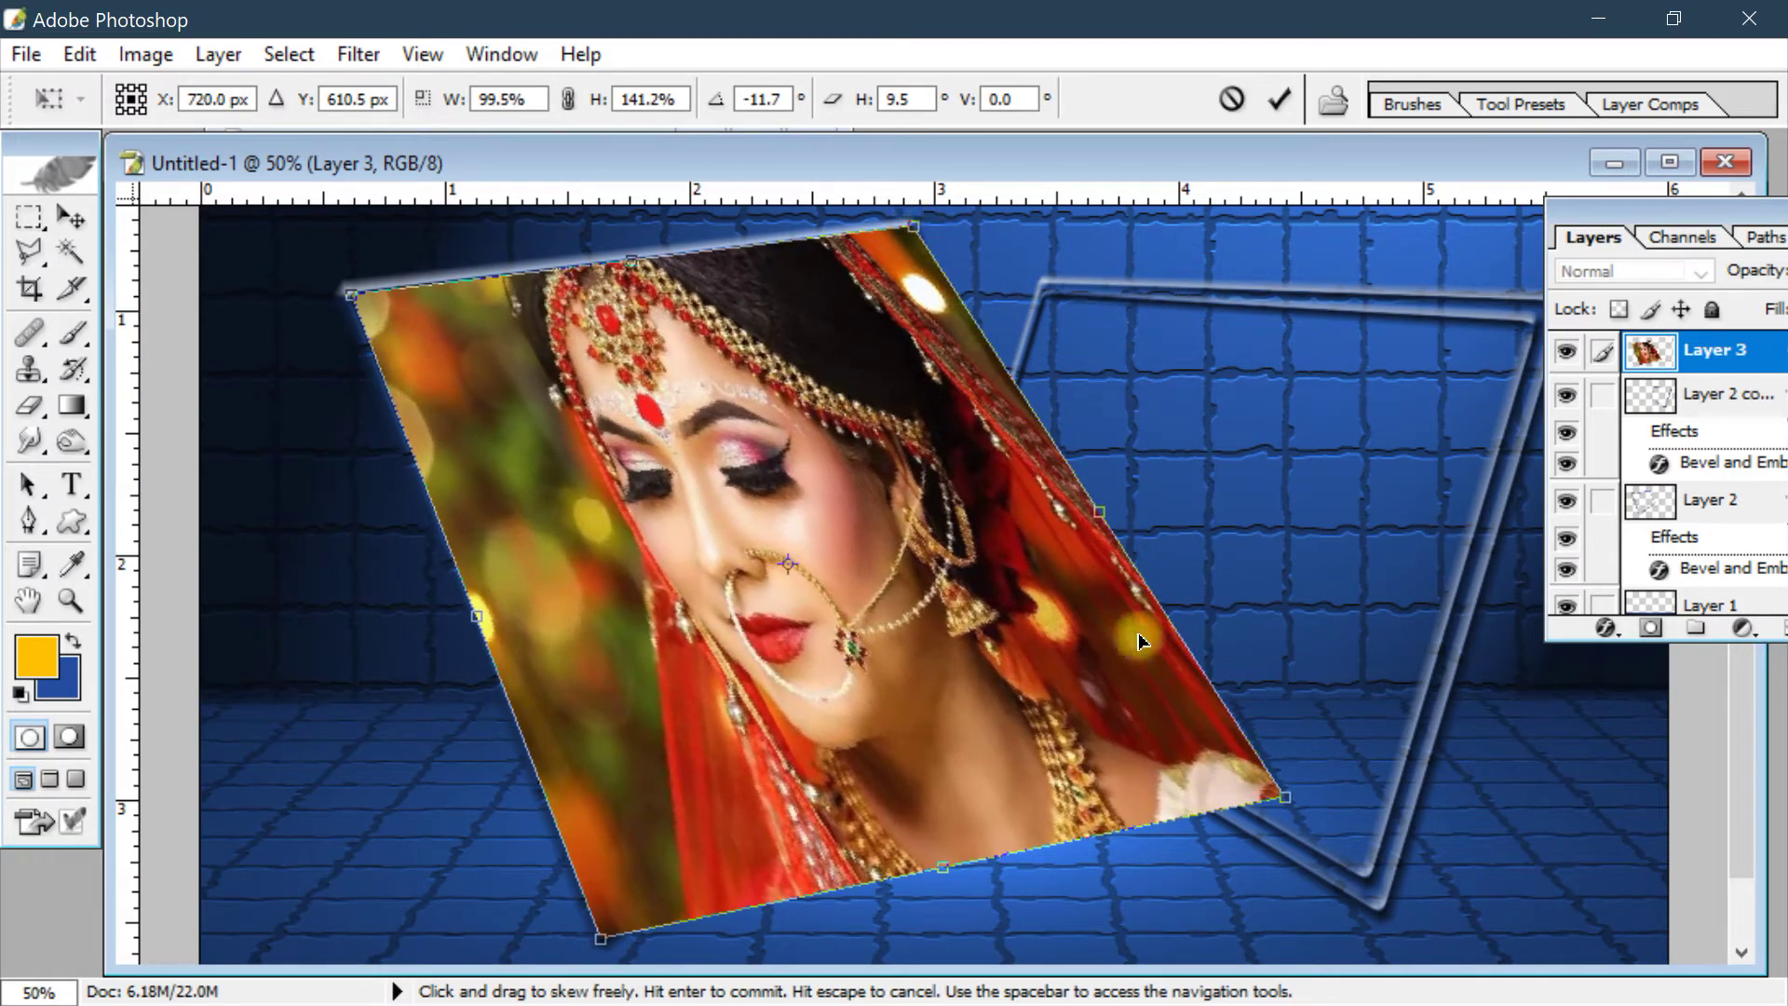
{"action": "left_click_drag", "start_coordinate": [1287, 801], "coordinate": [1062, 601]}
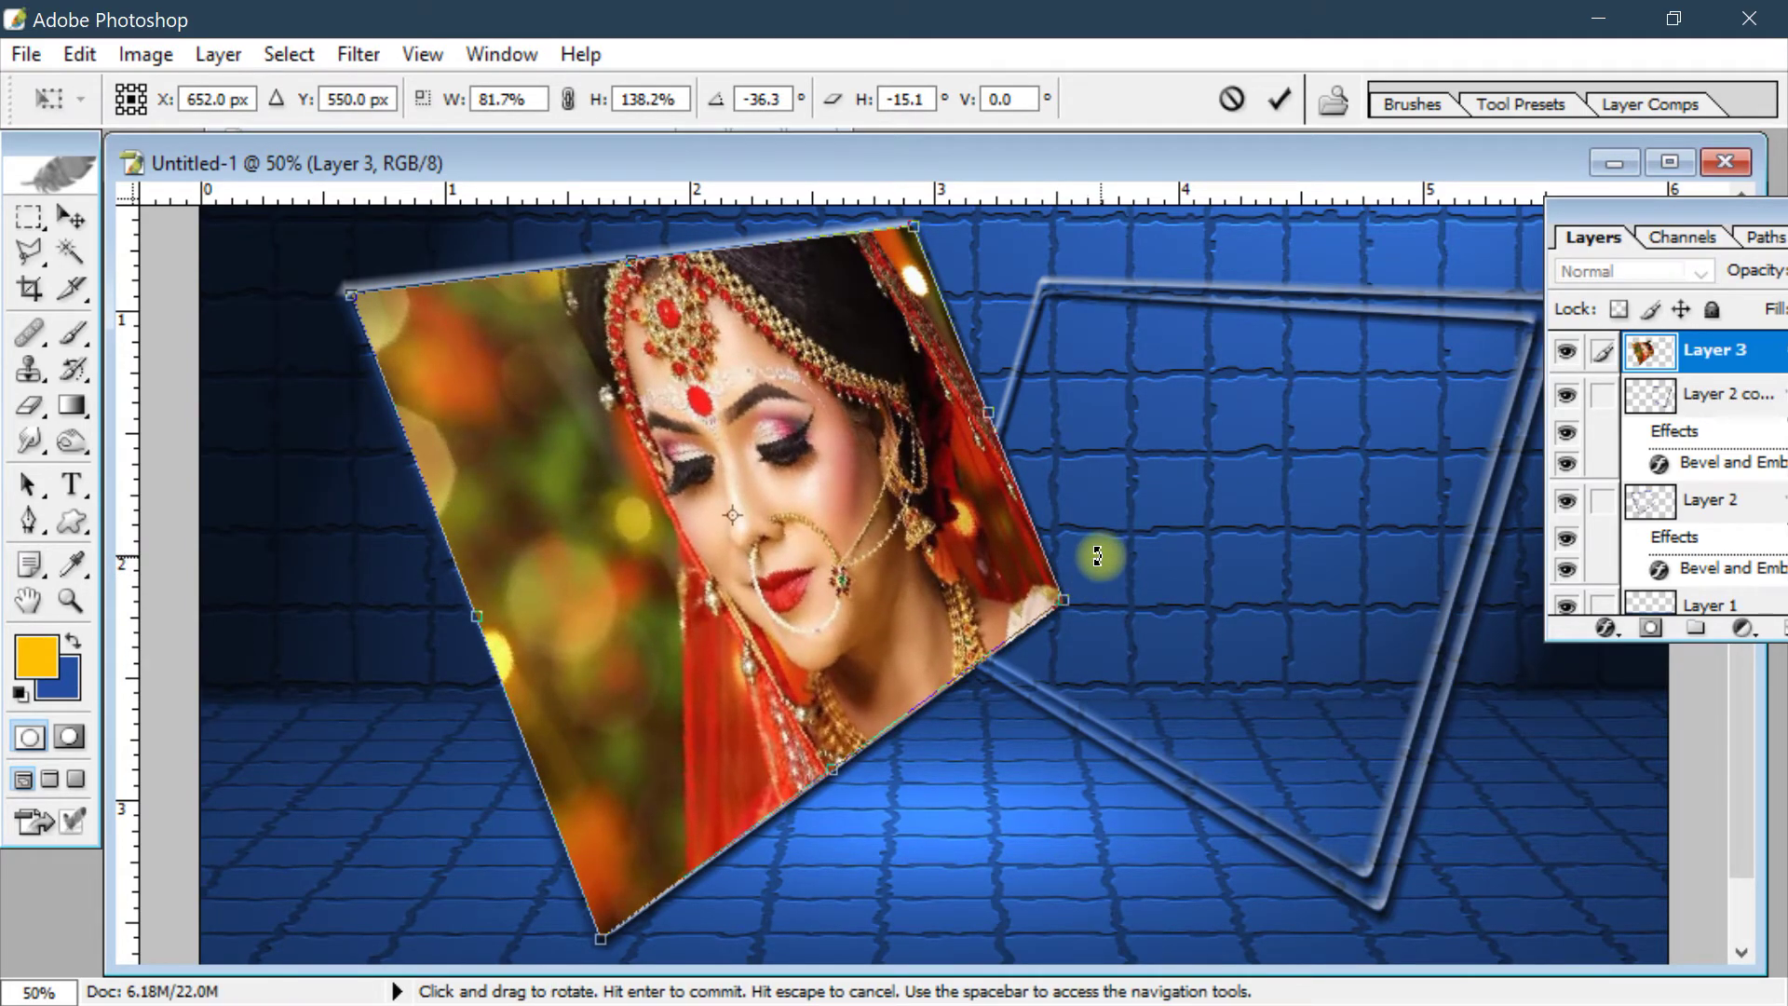
{"action": "key", "text": "Return"}
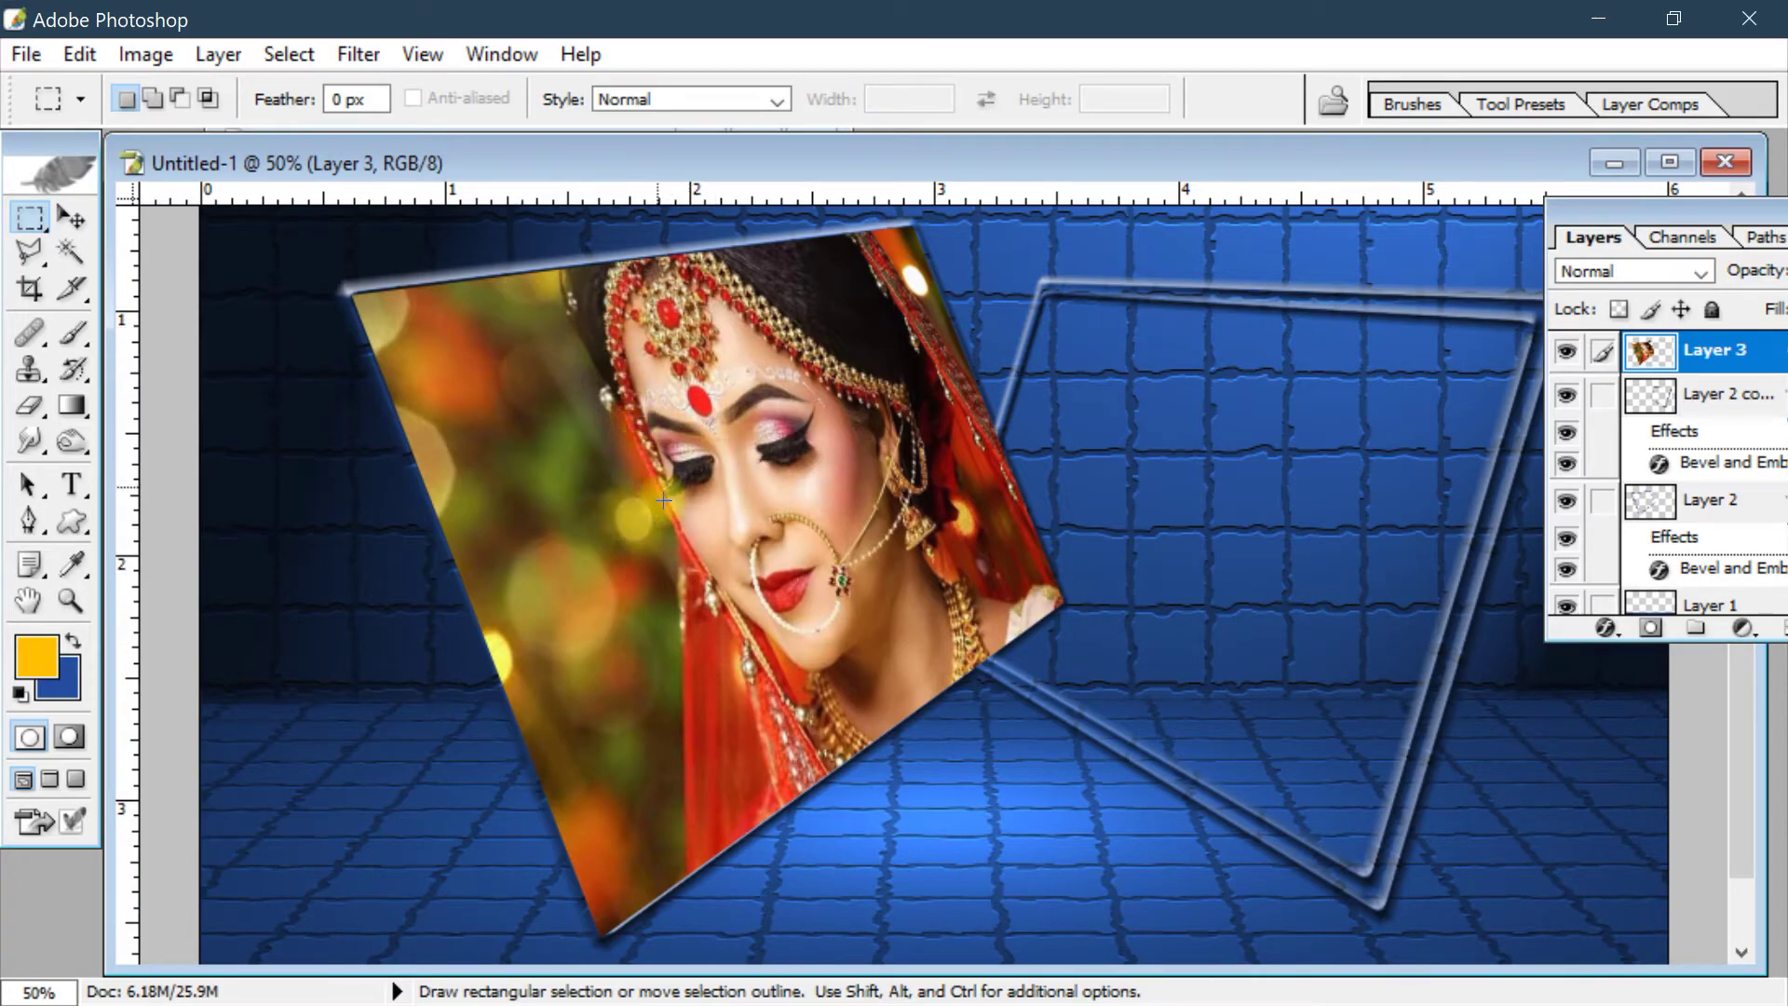
Send the photo layer back two levels so it lies beneath both frame layers
{"action": "key", "text": "ctrl"}
{"action": "key", "text": "ctrl+bracketleft"}
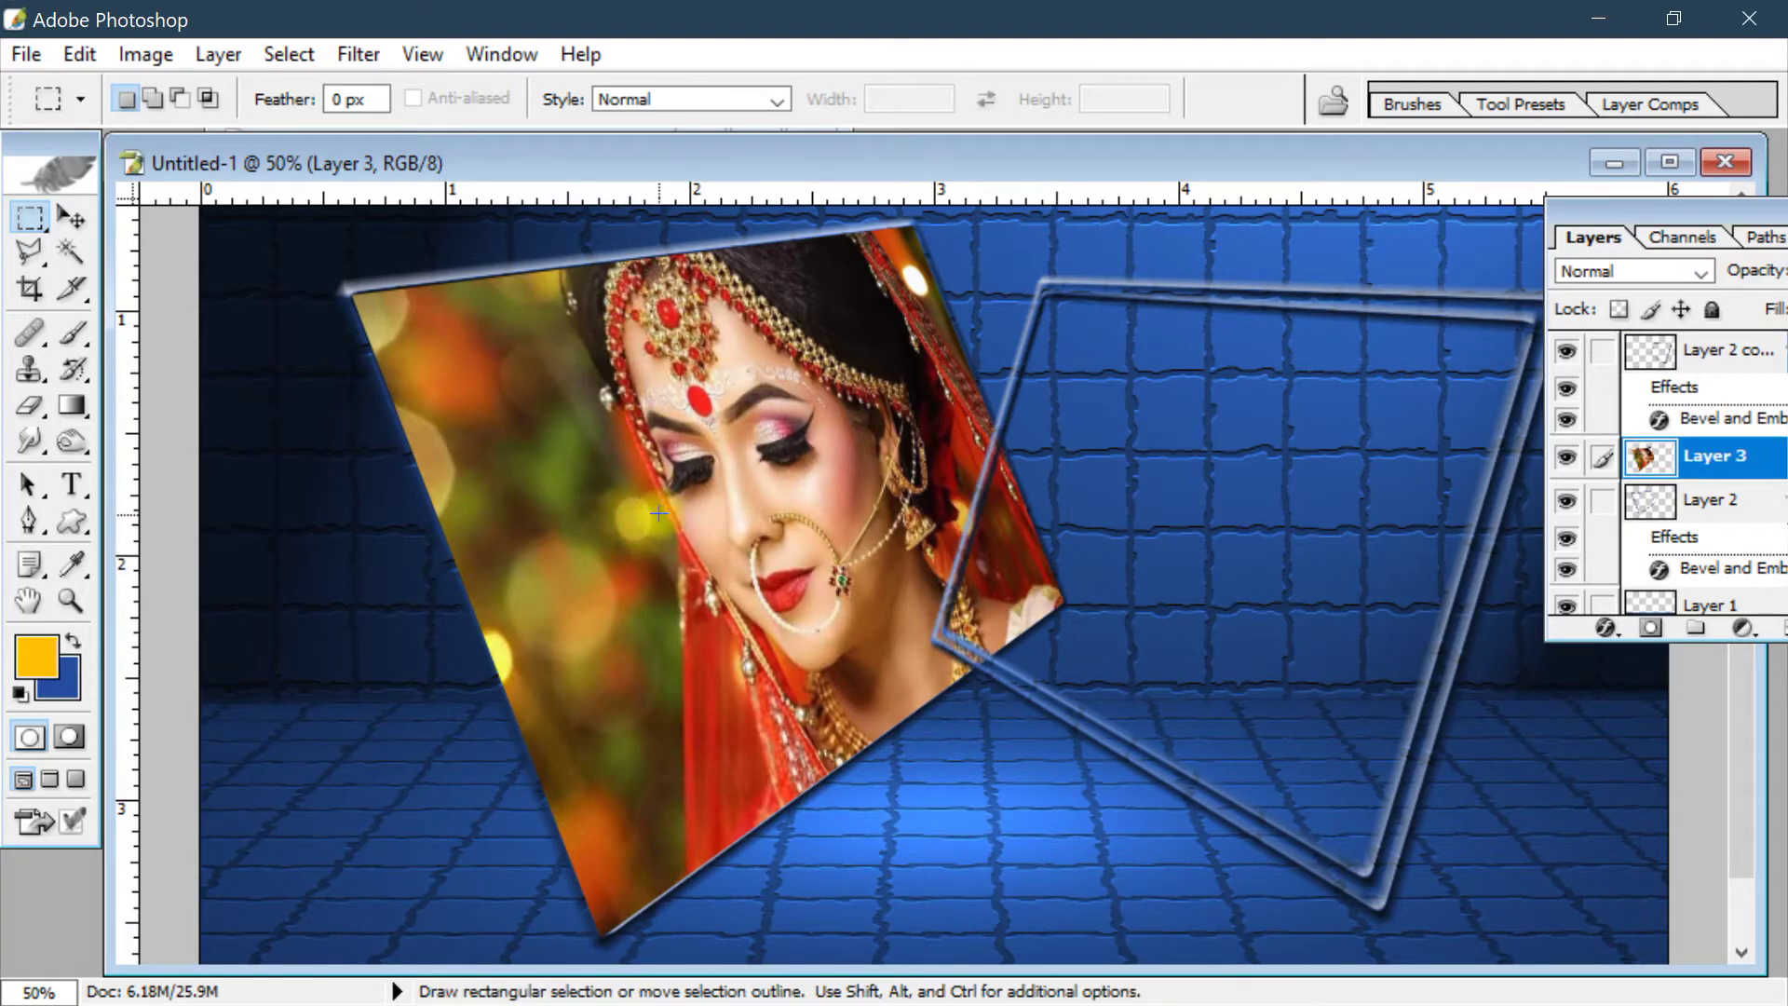
{"action": "key", "text": "ctrl+bracketleft"}
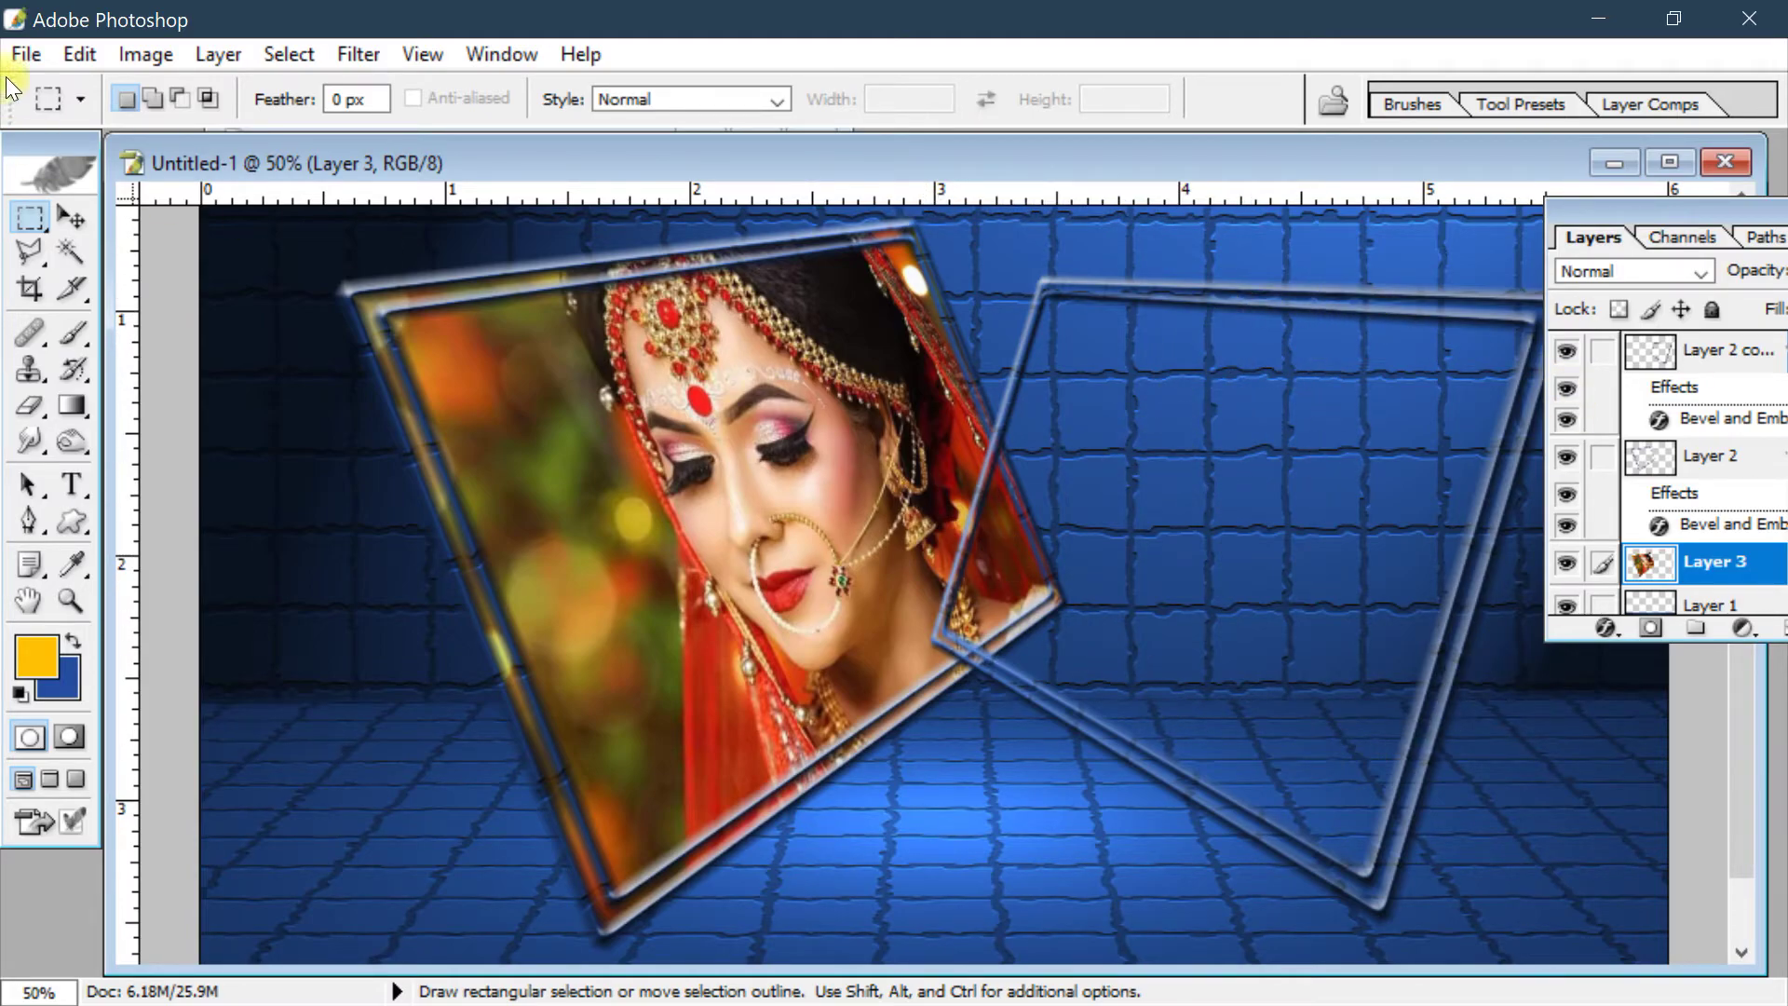
Open the second bridal photo, e389b840b2c896a..., and move its window away from the toolbox
{"action": "left_click", "coordinate": [26, 54]}
{"action": "left_click", "coordinate": [140, 112]}
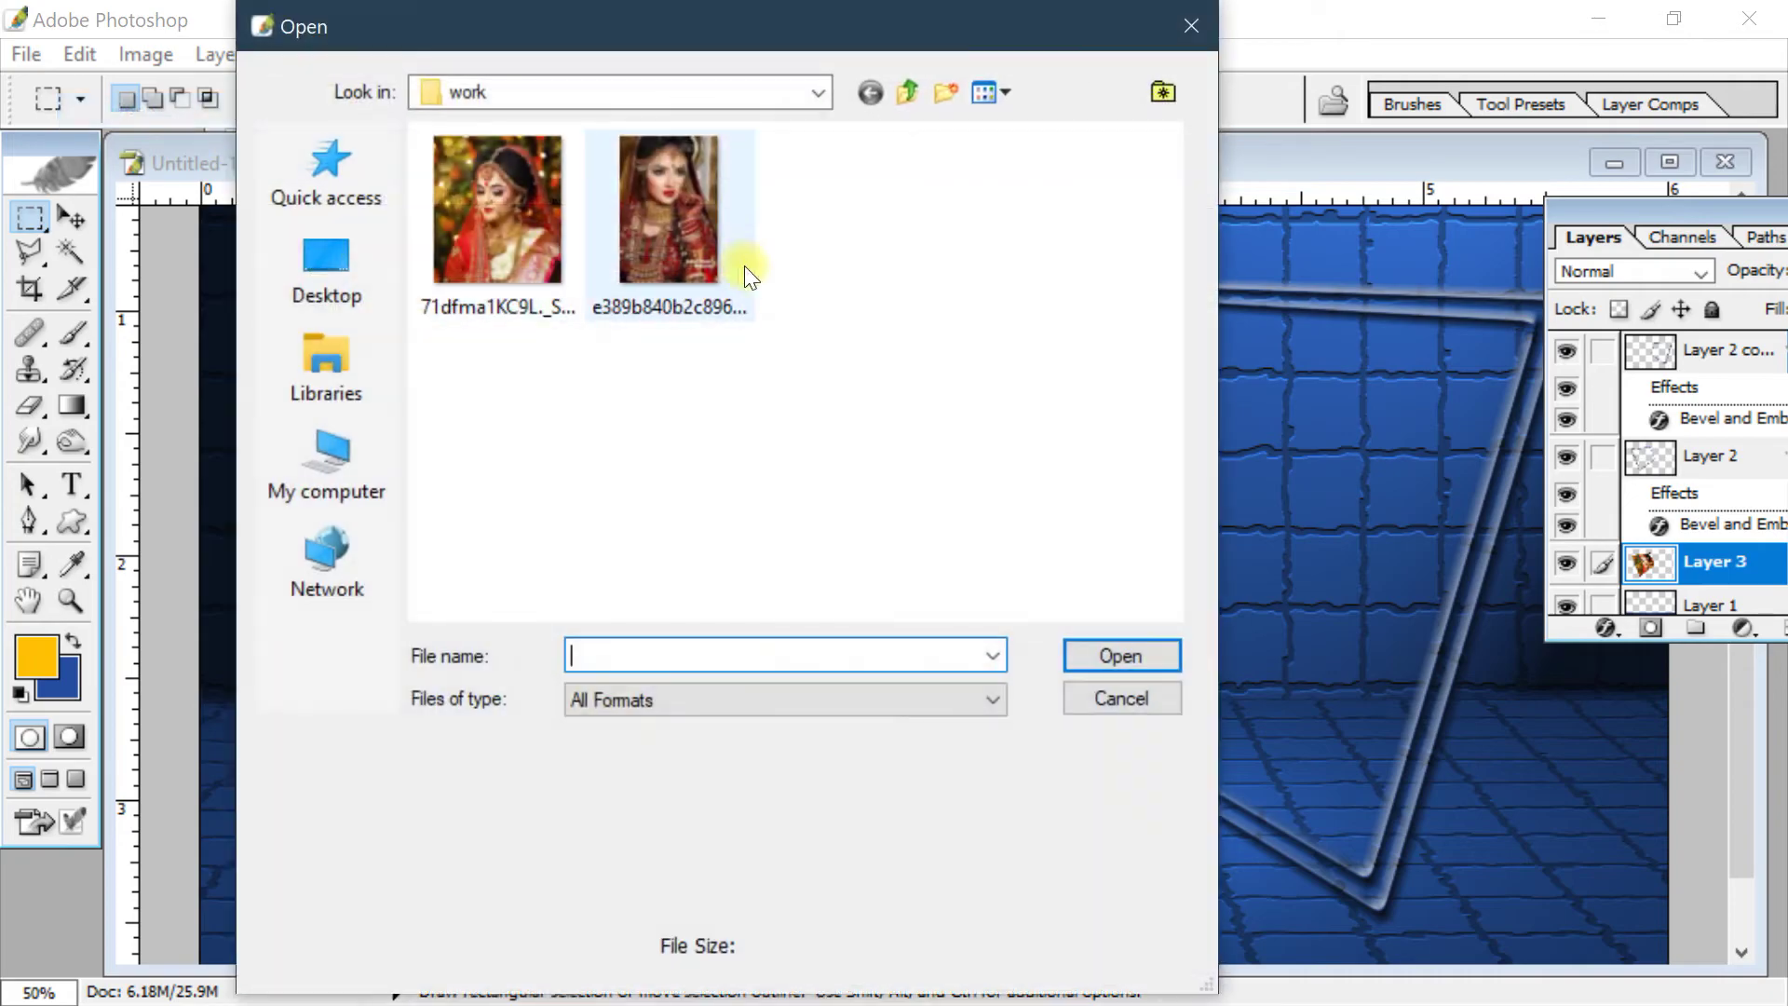
{"action": "double_click", "coordinate": [683, 205]}
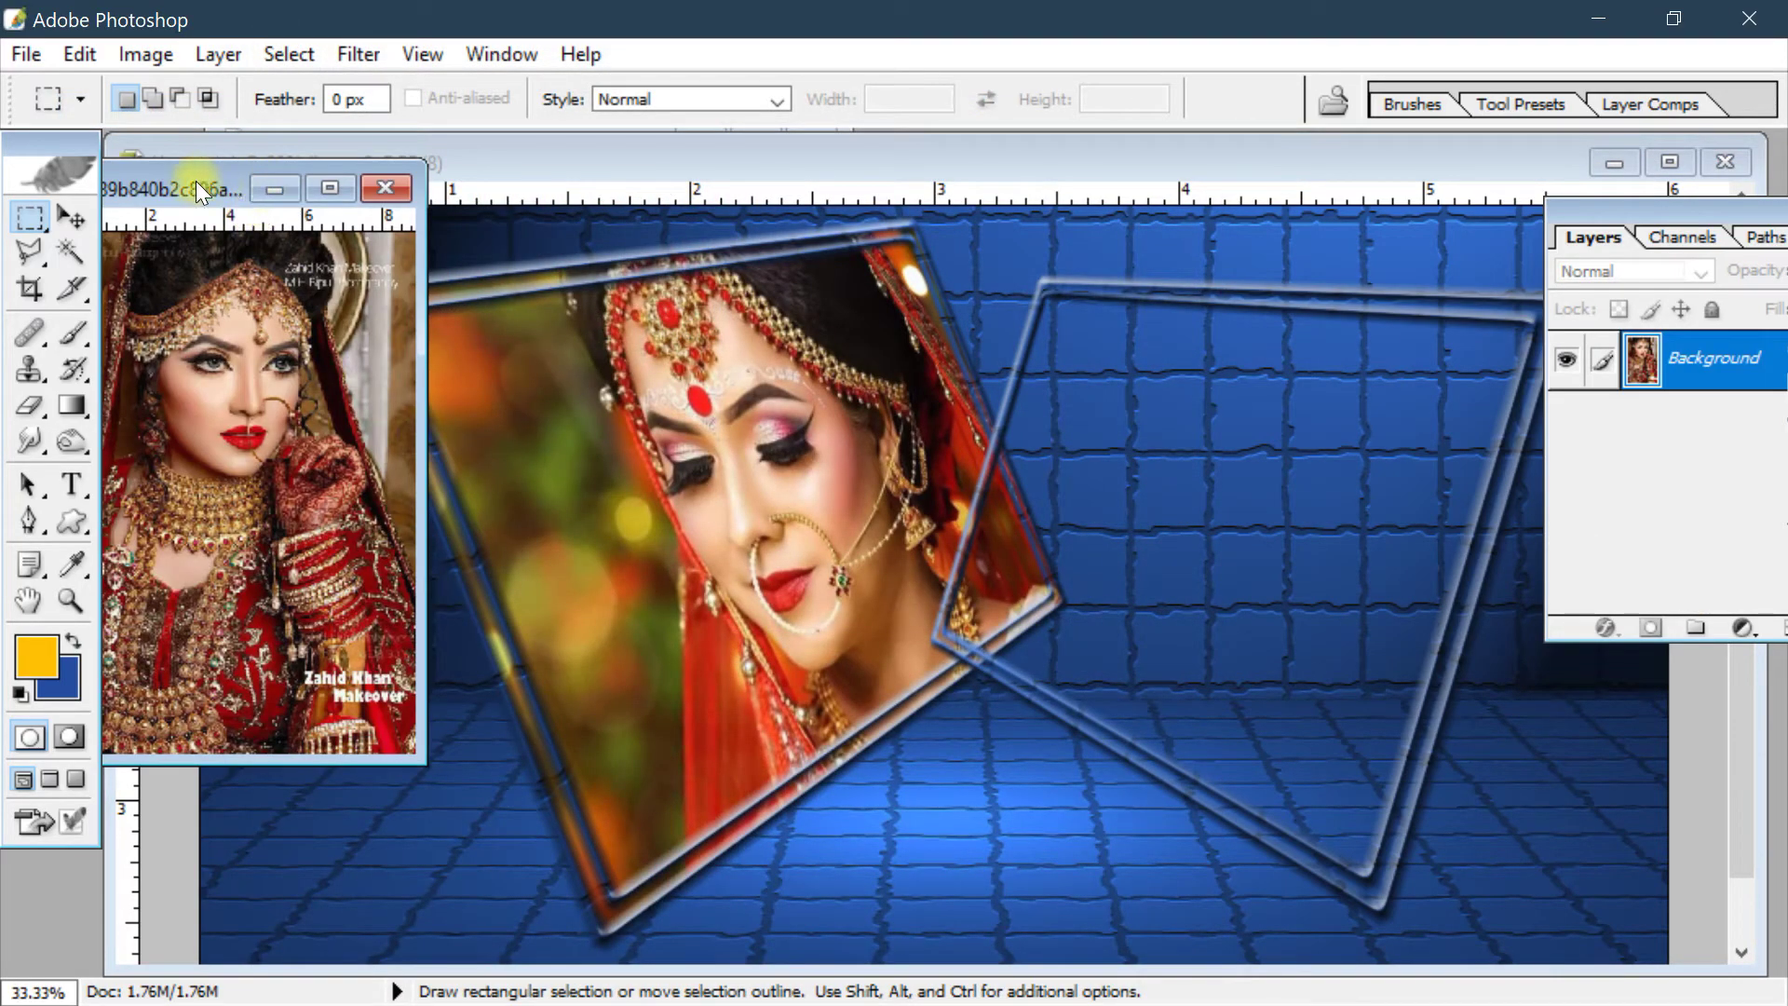
{"action": "left_click_drag", "start_coordinate": [199, 181], "coordinate": [467, 190]}
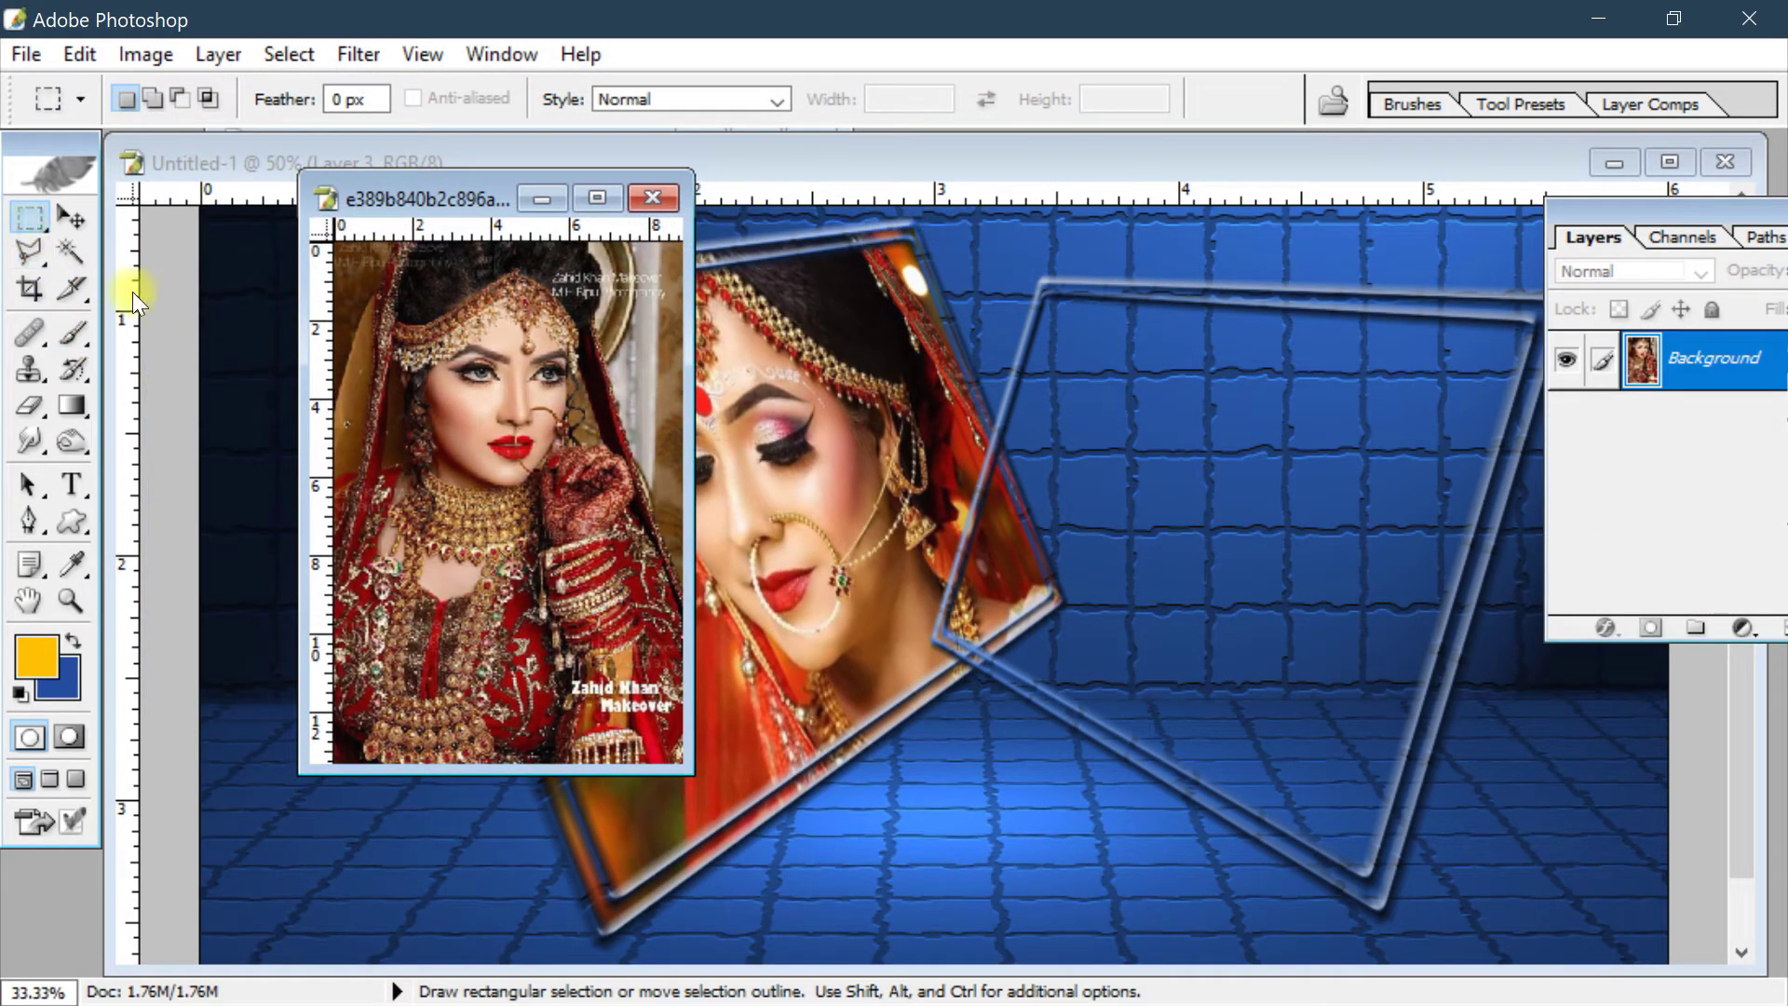
Copy a rectangular area around the second bride's face and raised hand, and paste it into the Untitled-1 document
{"action": "left_click_drag", "start_coordinate": [333, 284], "coordinate": [664, 550]}
{"action": "left_click_drag", "start_coordinate": [592, 463], "coordinate": [611, 425]}
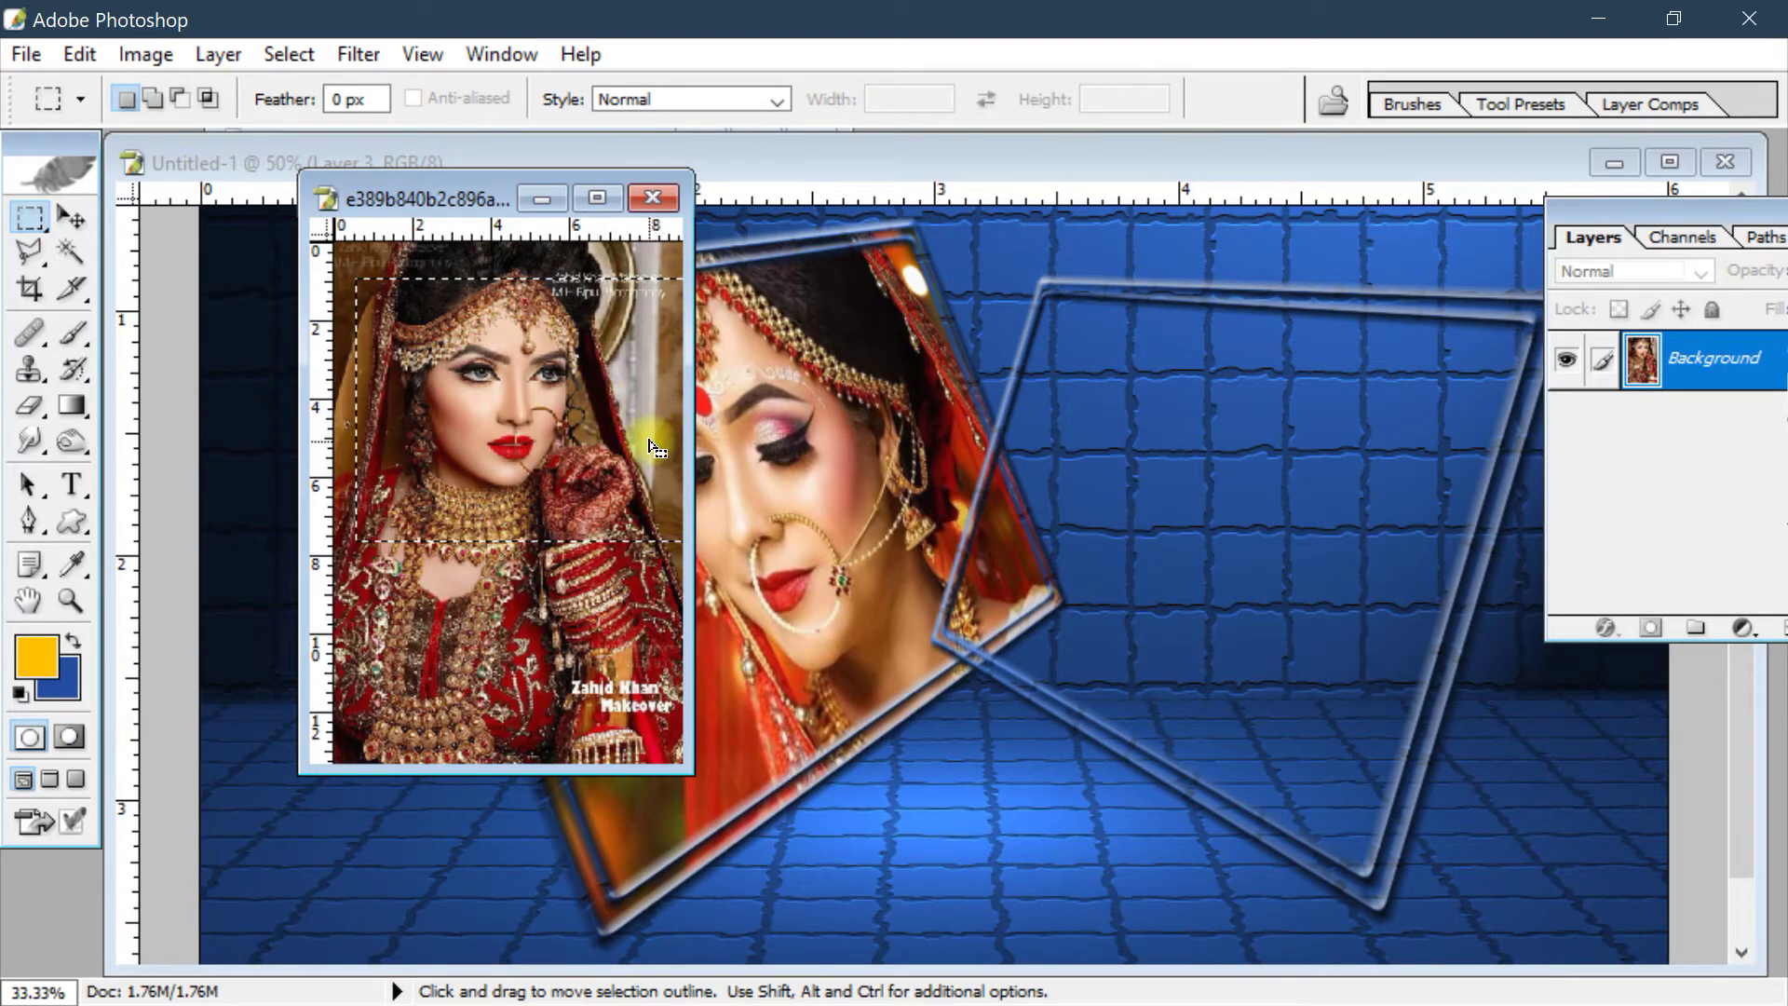
{"action": "left_click_drag", "start_coordinate": [615, 411], "coordinate": [608, 413]}
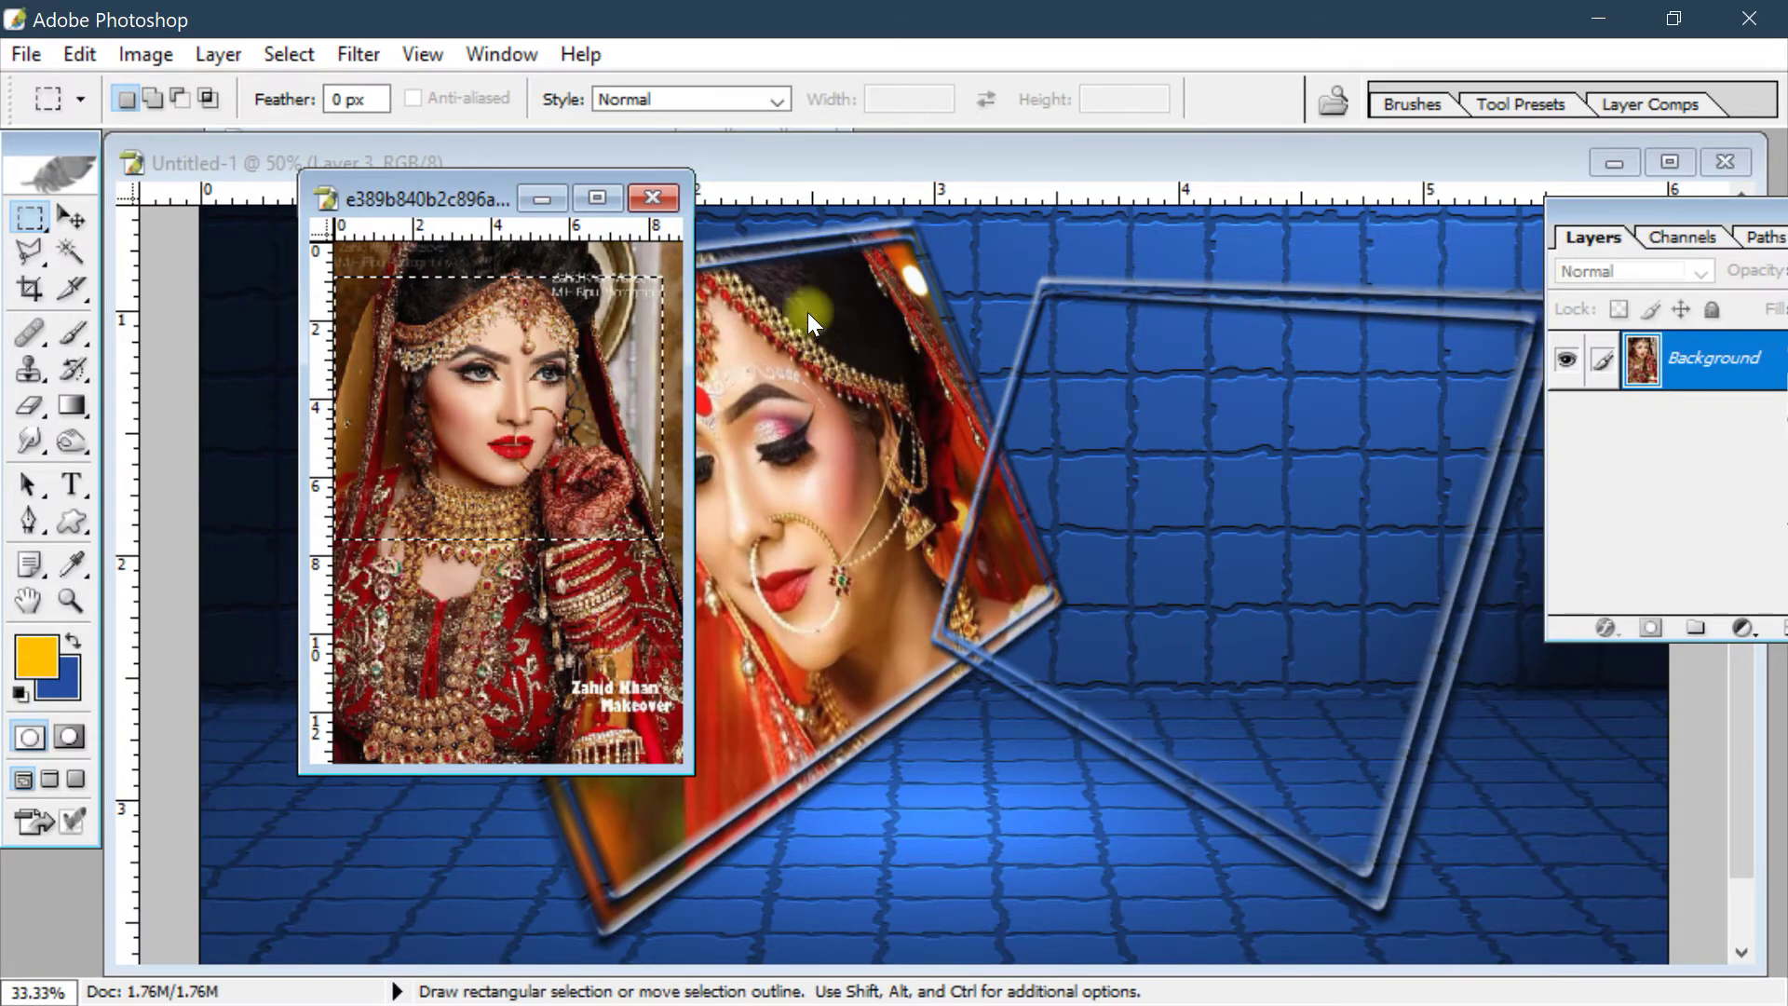
{"action": "left_click", "coordinate": [1003, 160]}
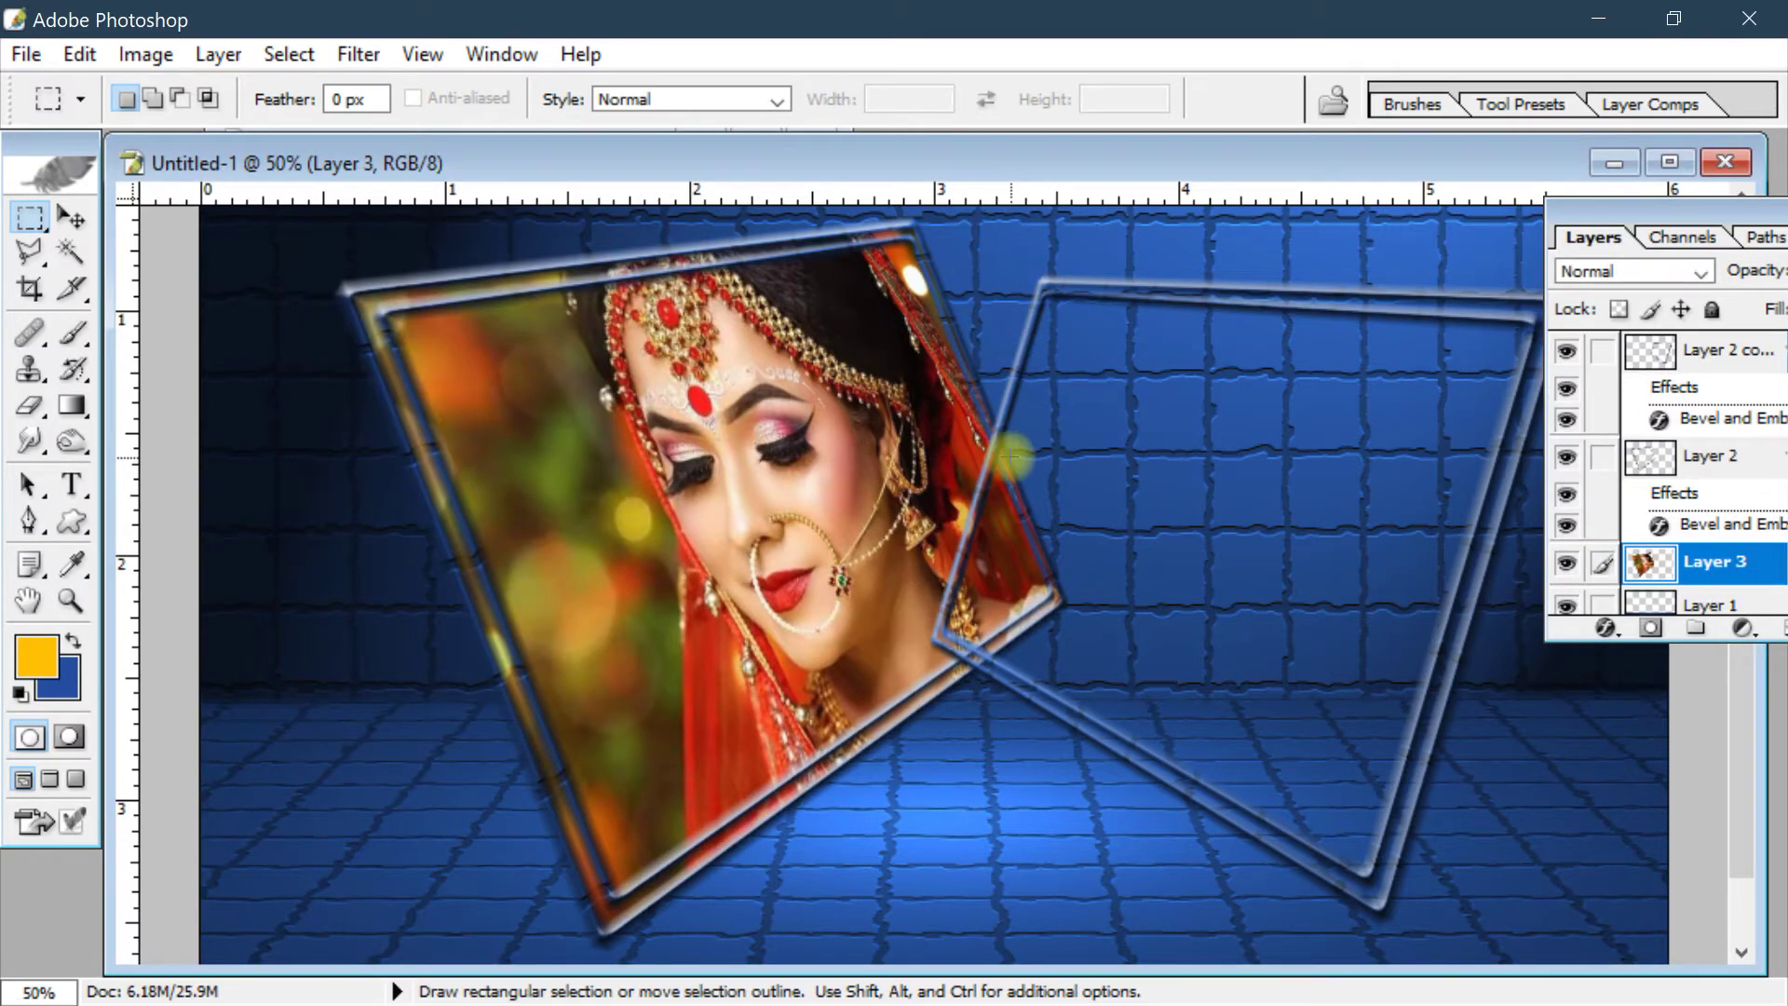
{"action": "key", "text": "ctrl+v"}
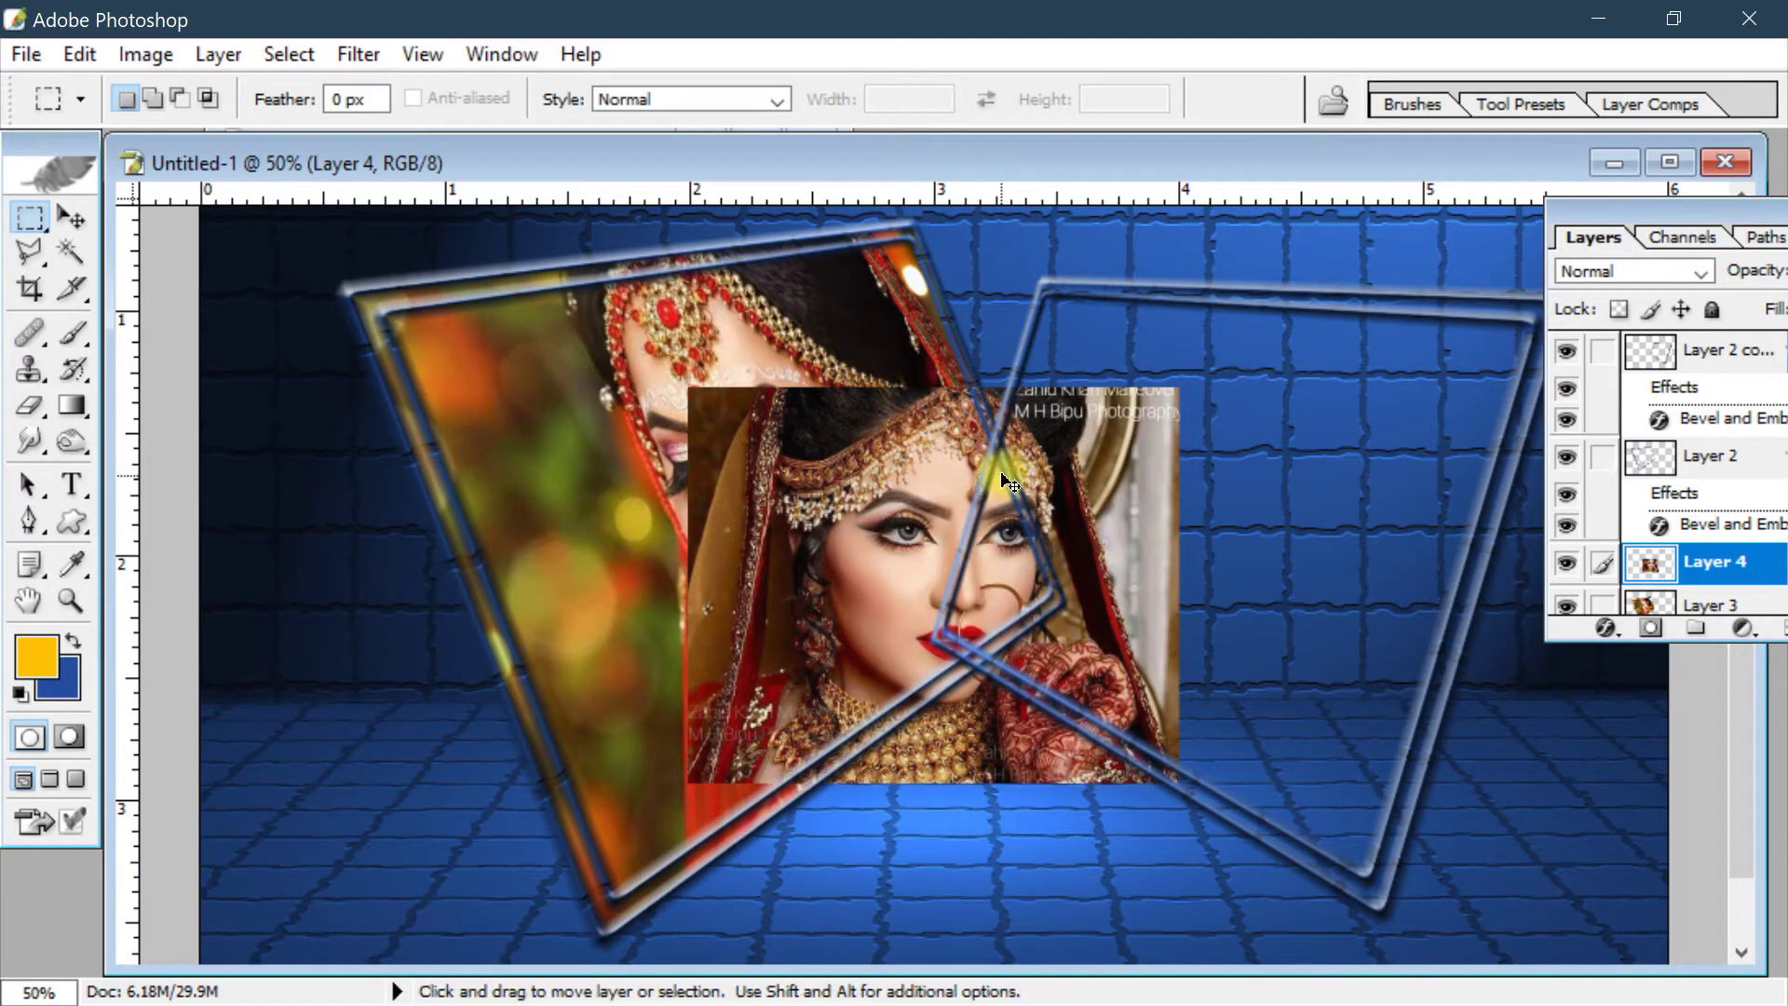
Move the Layers palette clear of the right frame and close the free transform without altering the second photo
{"action": "key", "text": "ctrl+t"}
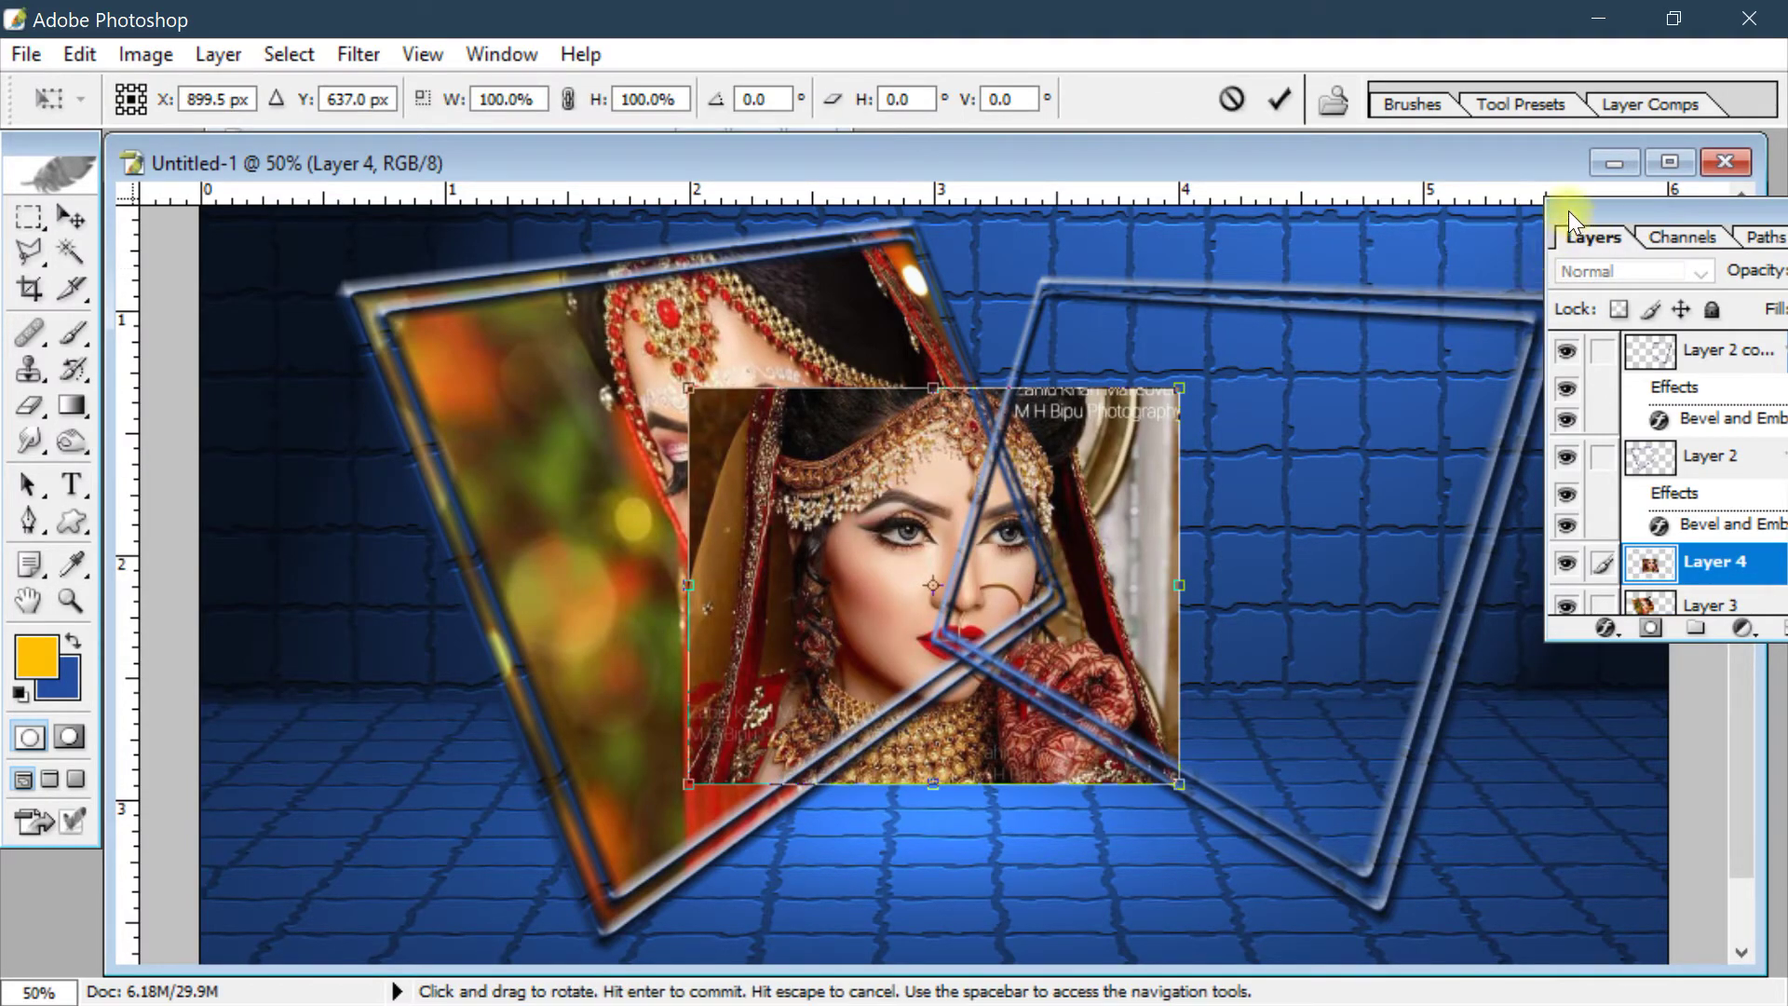
{"action": "left_click_drag", "start_coordinate": [1570, 221], "coordinate": [1715, 229]}
{"action": "key", "text": "ctrl"}
{"action": "key", "text": "Return"}
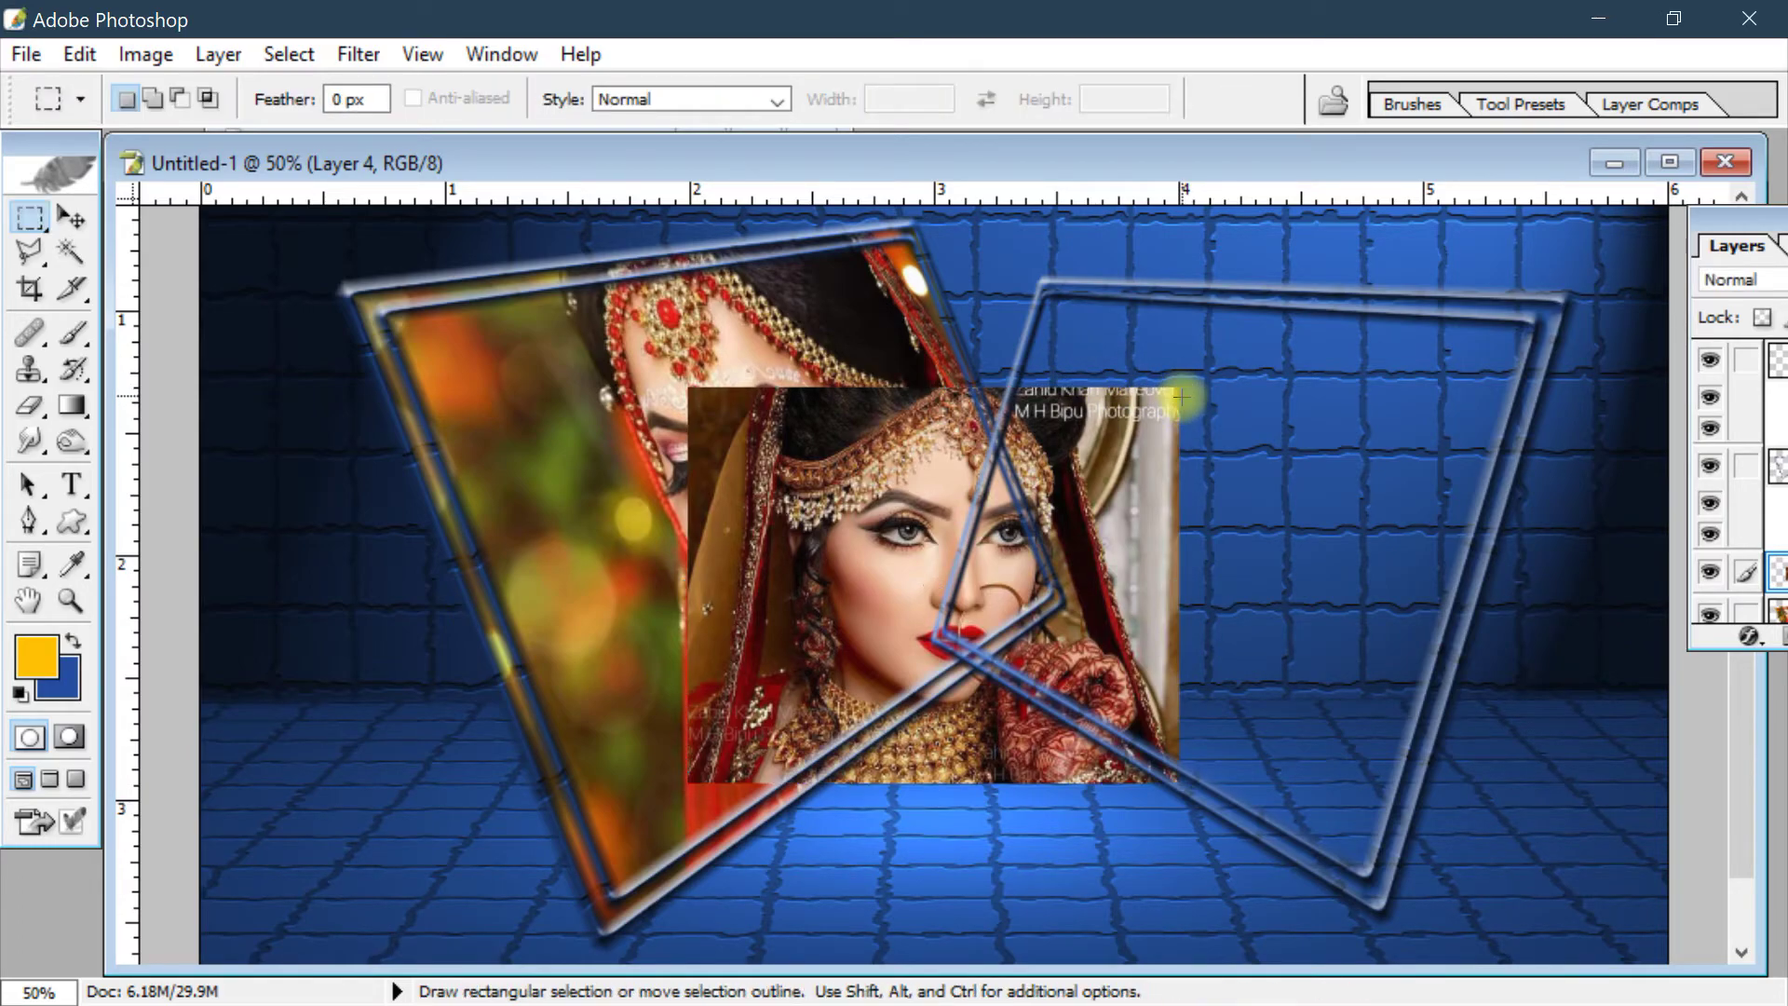
Bring the second photo's layer forward to the top of the layer stack, above both frames
{"action": "key", "text": "ctrl+bracketright"}
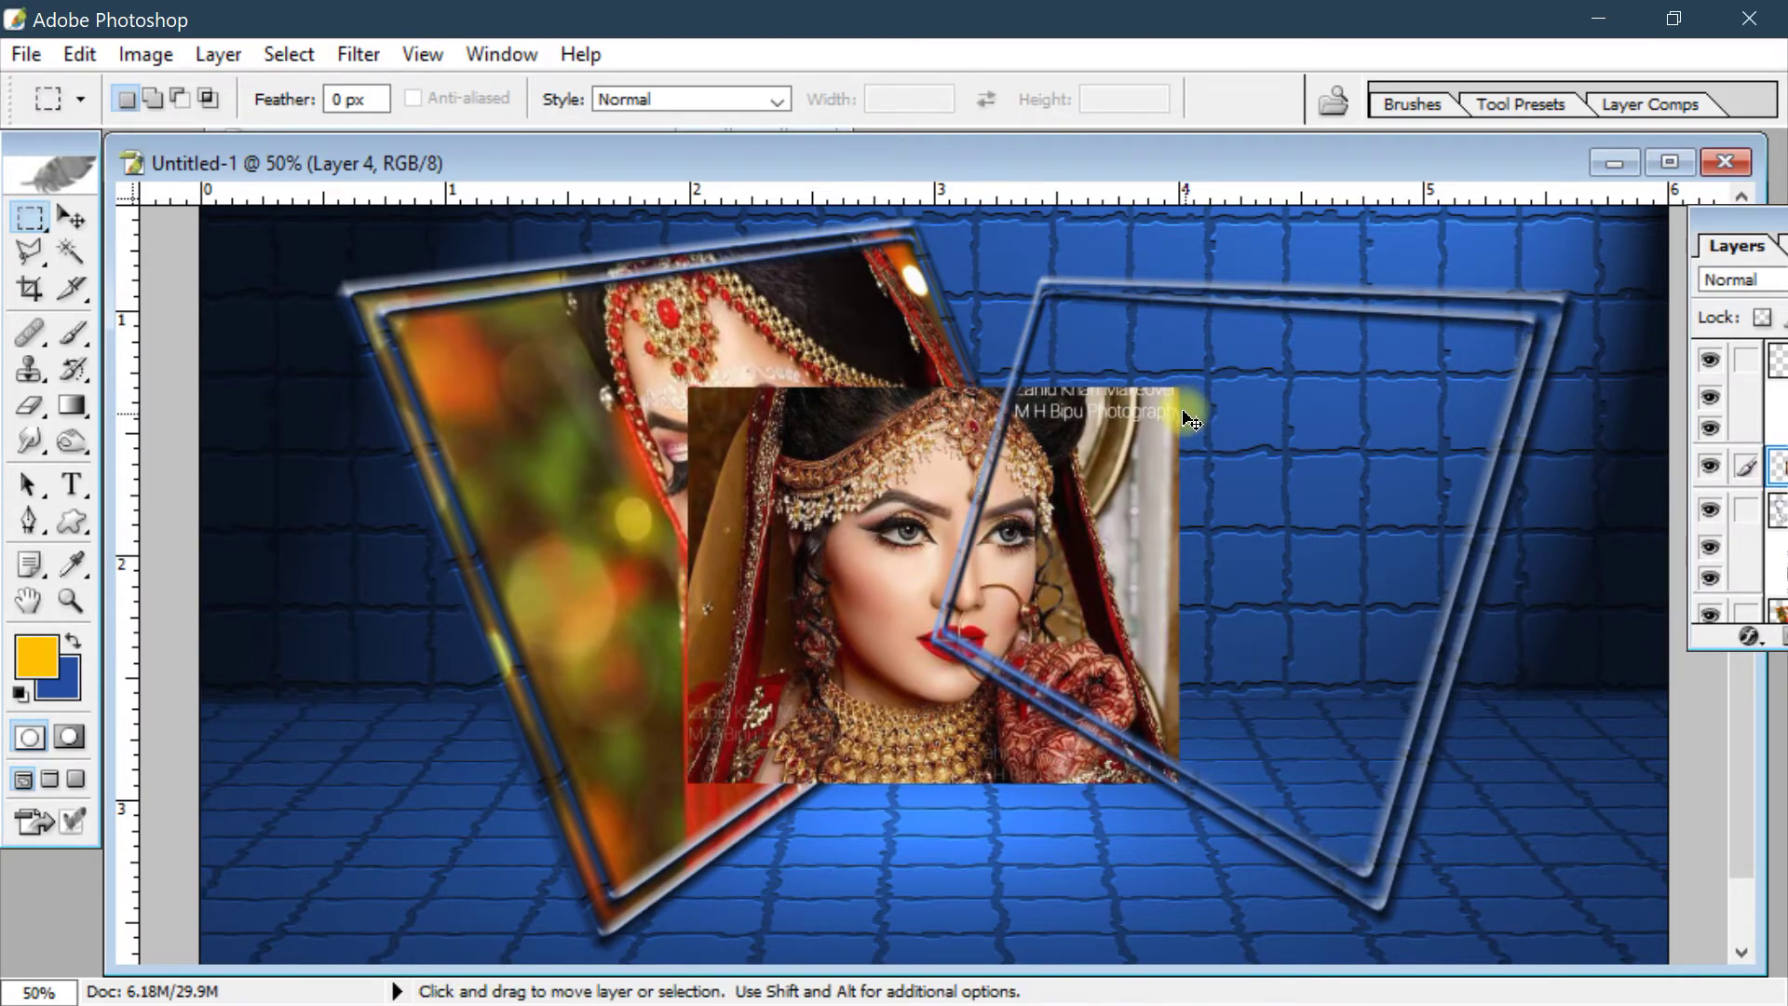
{"action": "key", "text": "ctrl+bracketright"}
{"action": "key", "text": "ctrl+bracketright"}
{"action": "key", "text": "ctrl+bracketright"}
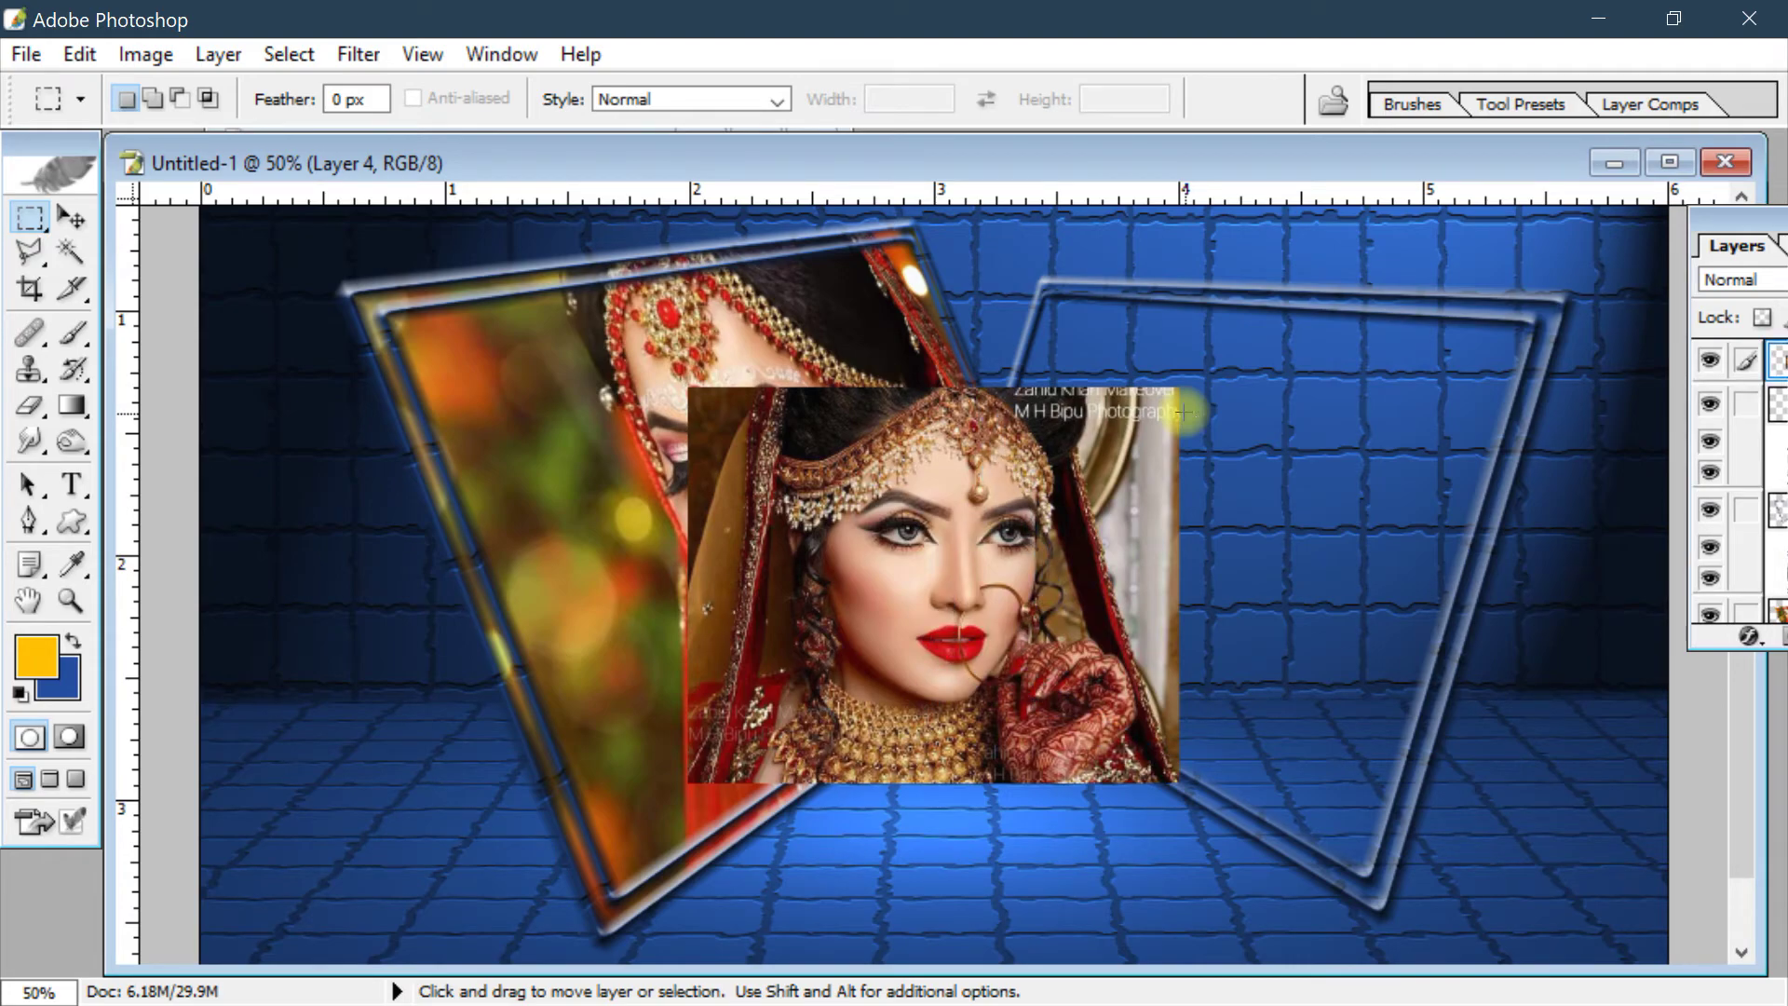
Distort the second bride's photo with Free Transform so its four corners match the outer corners of the right frame
{"action": "left_click", "coordinate": [75, 222]}
{"action": "left_click_drag", "start_coordinate": [970, 488], "coordinate": [981, 466]}
{"action": "key", "text": "ctrl+t"}
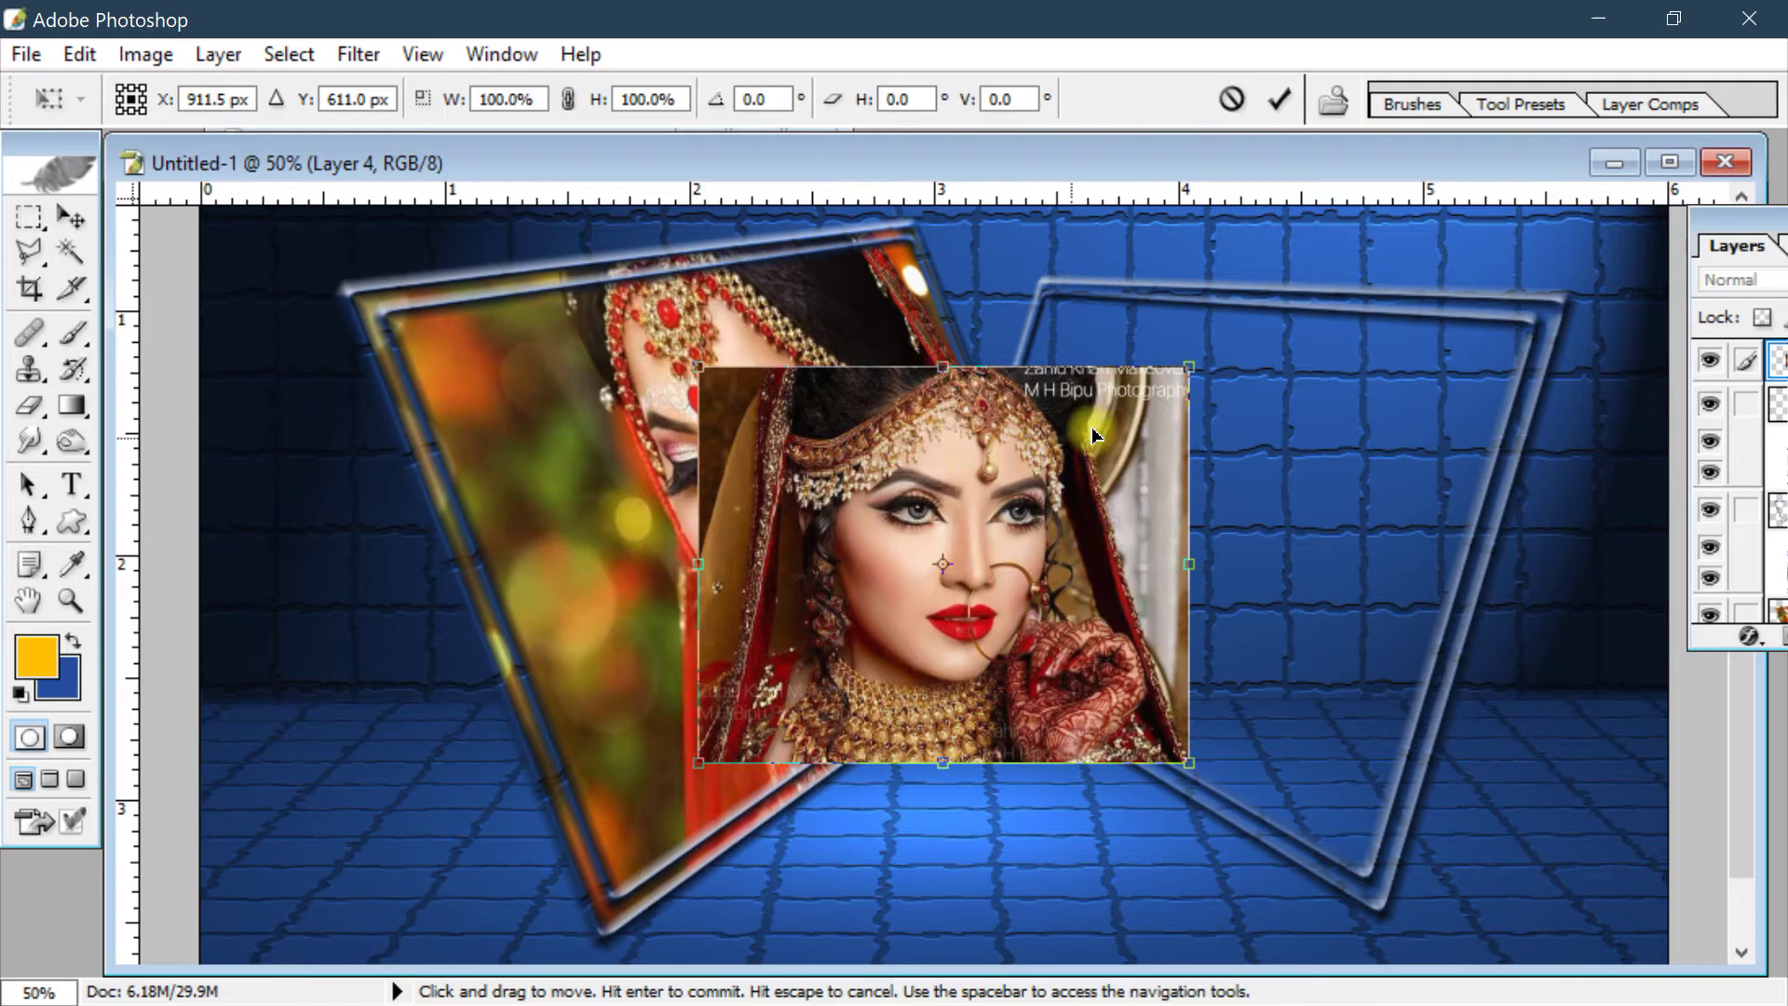
{"action": "left_click_drag", "start_coordinate": [1189, 369], "coordinate": [1568, 308]}
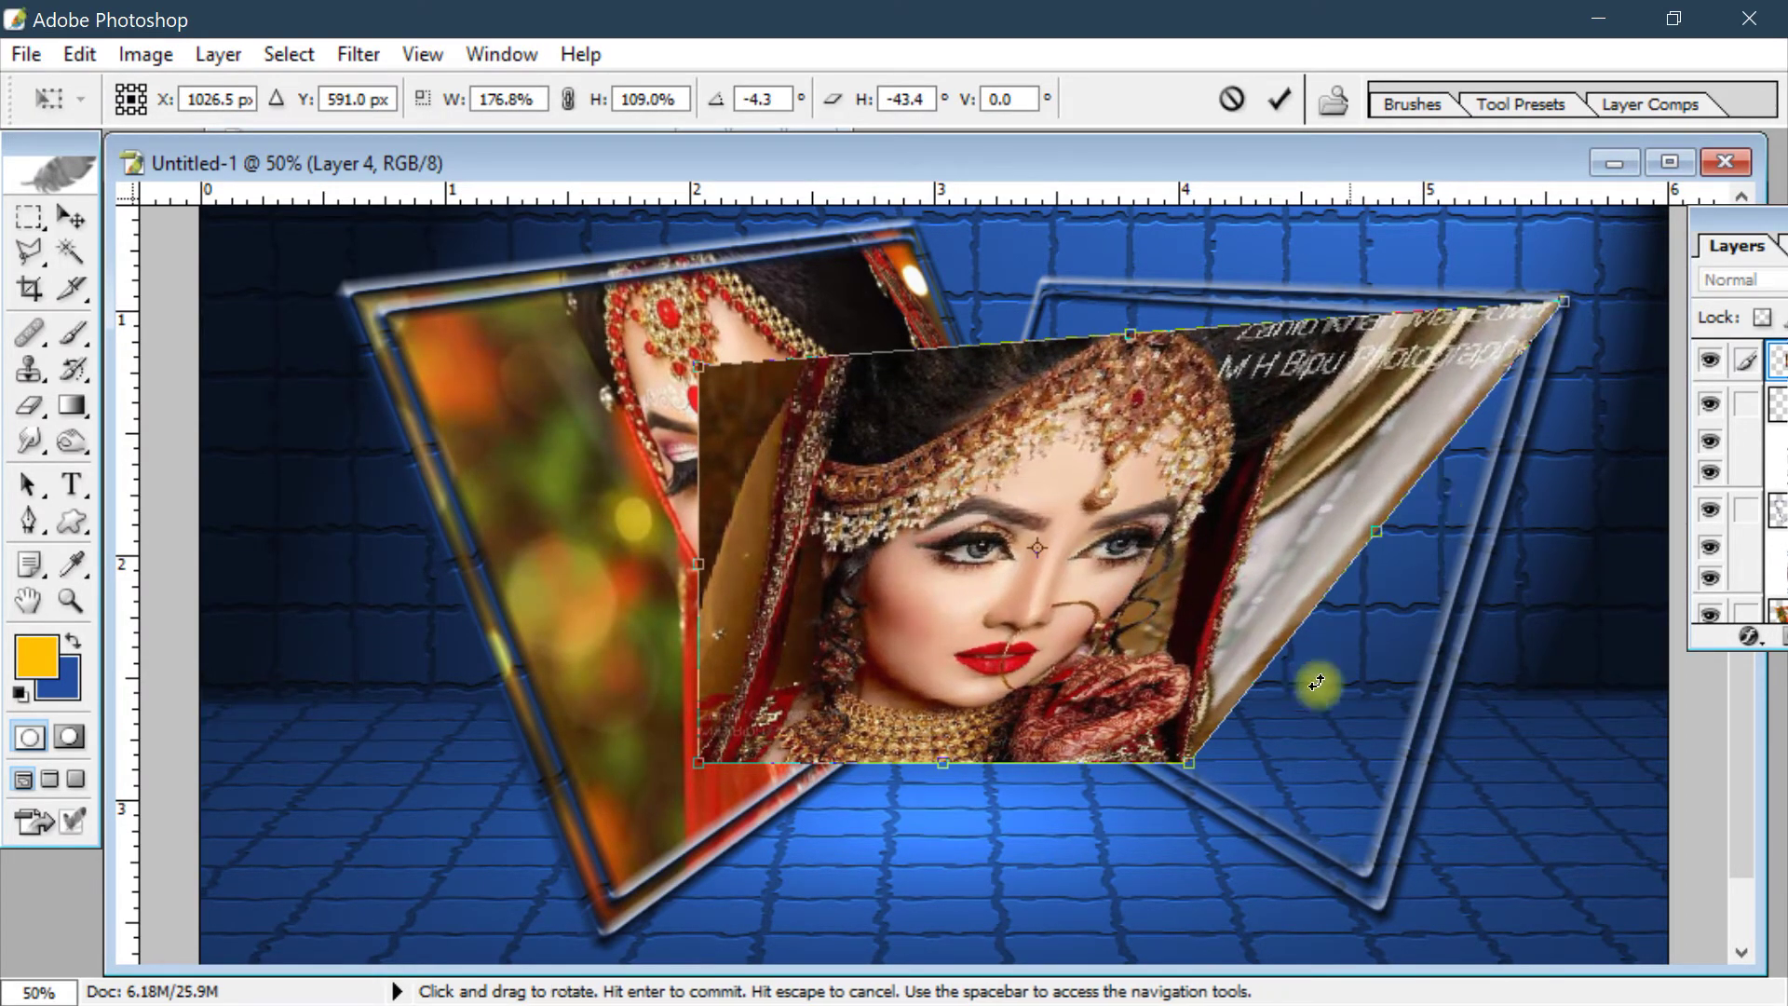
{"action": "left_click_drag", "start_coordinate": [1190, 763], "coordinate": [1382, 909]}
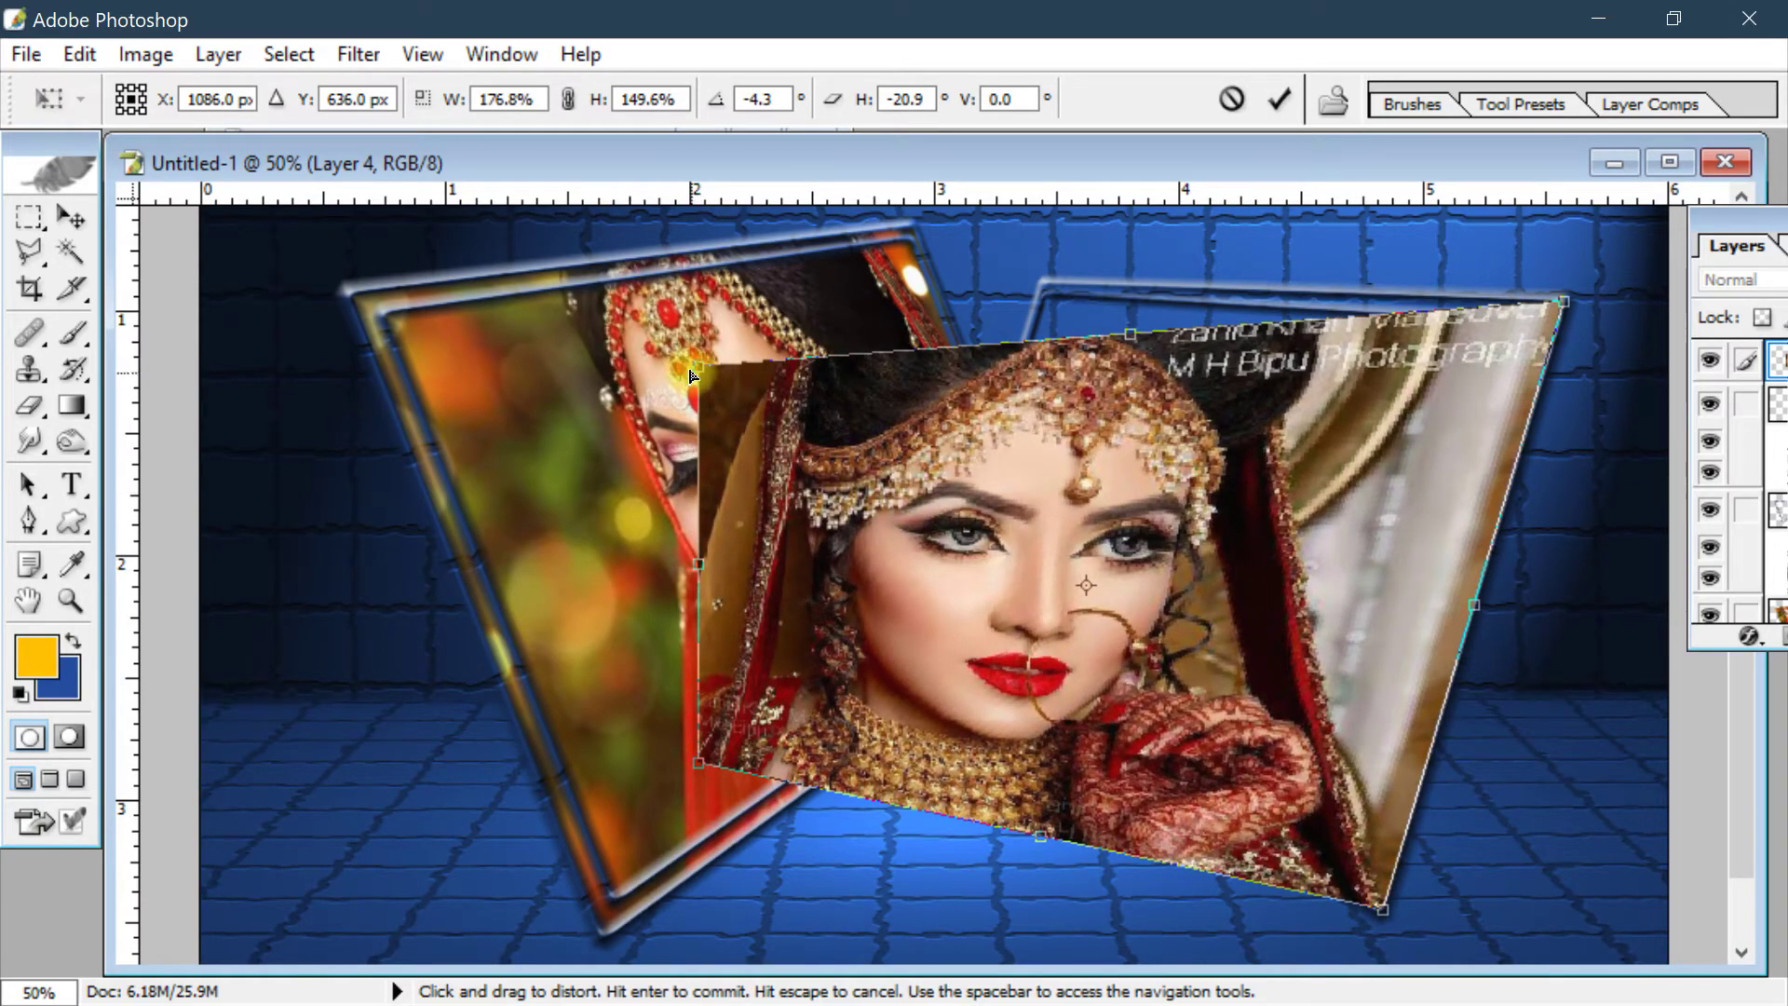
{"action": "left_click_drag", "start_coordinate": [698, 366], "coordinate": [1043, 281]}
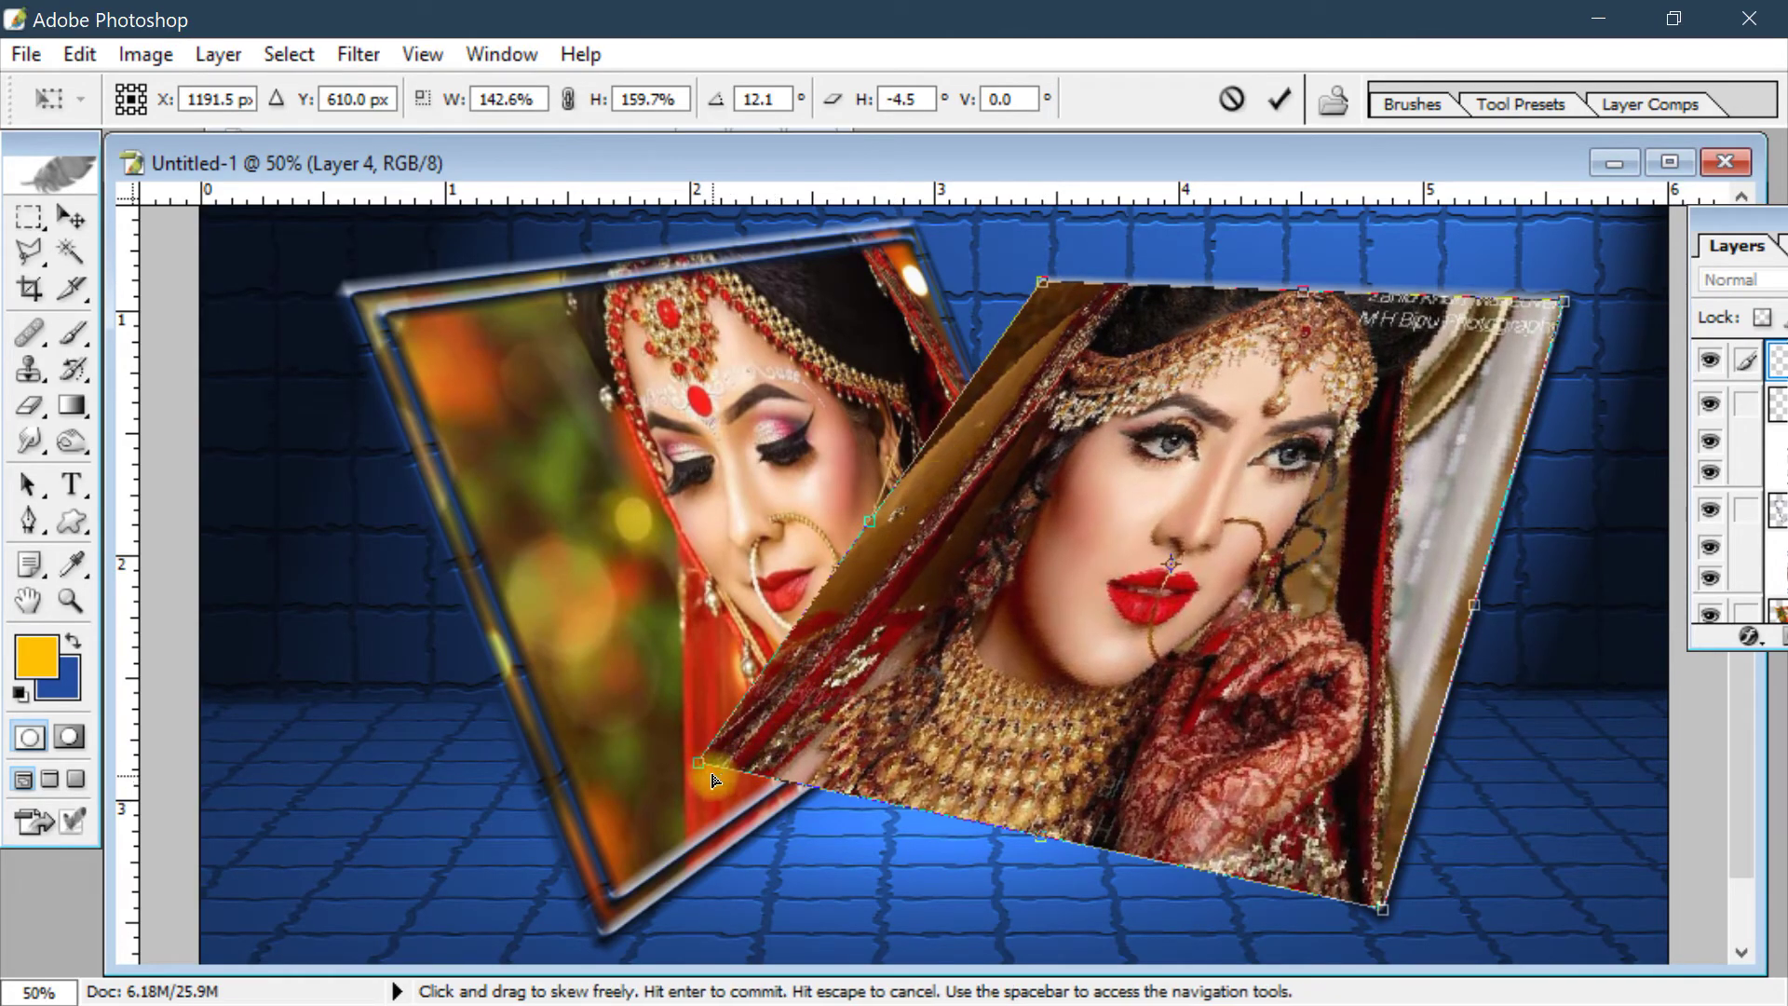
{"action": "left_click_drag", "start_coordinate": [698, 762], "coordinate": [941, 648]}
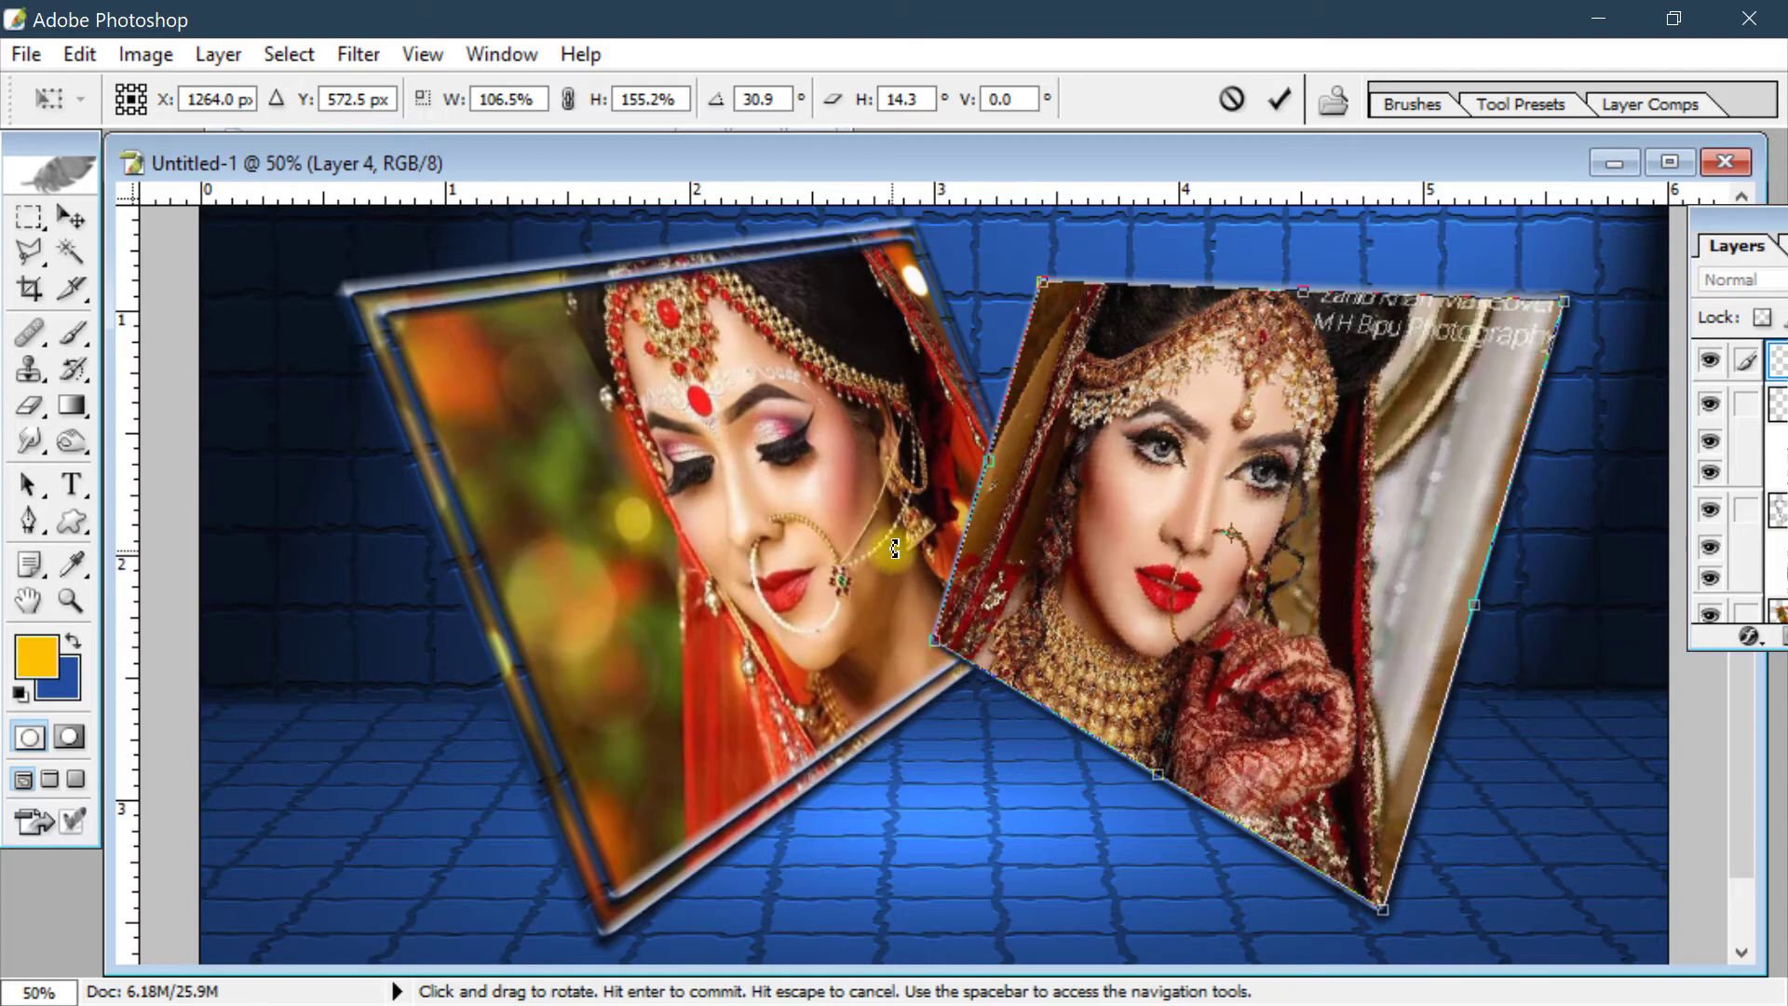
{"action": "key", "text": "Return"}
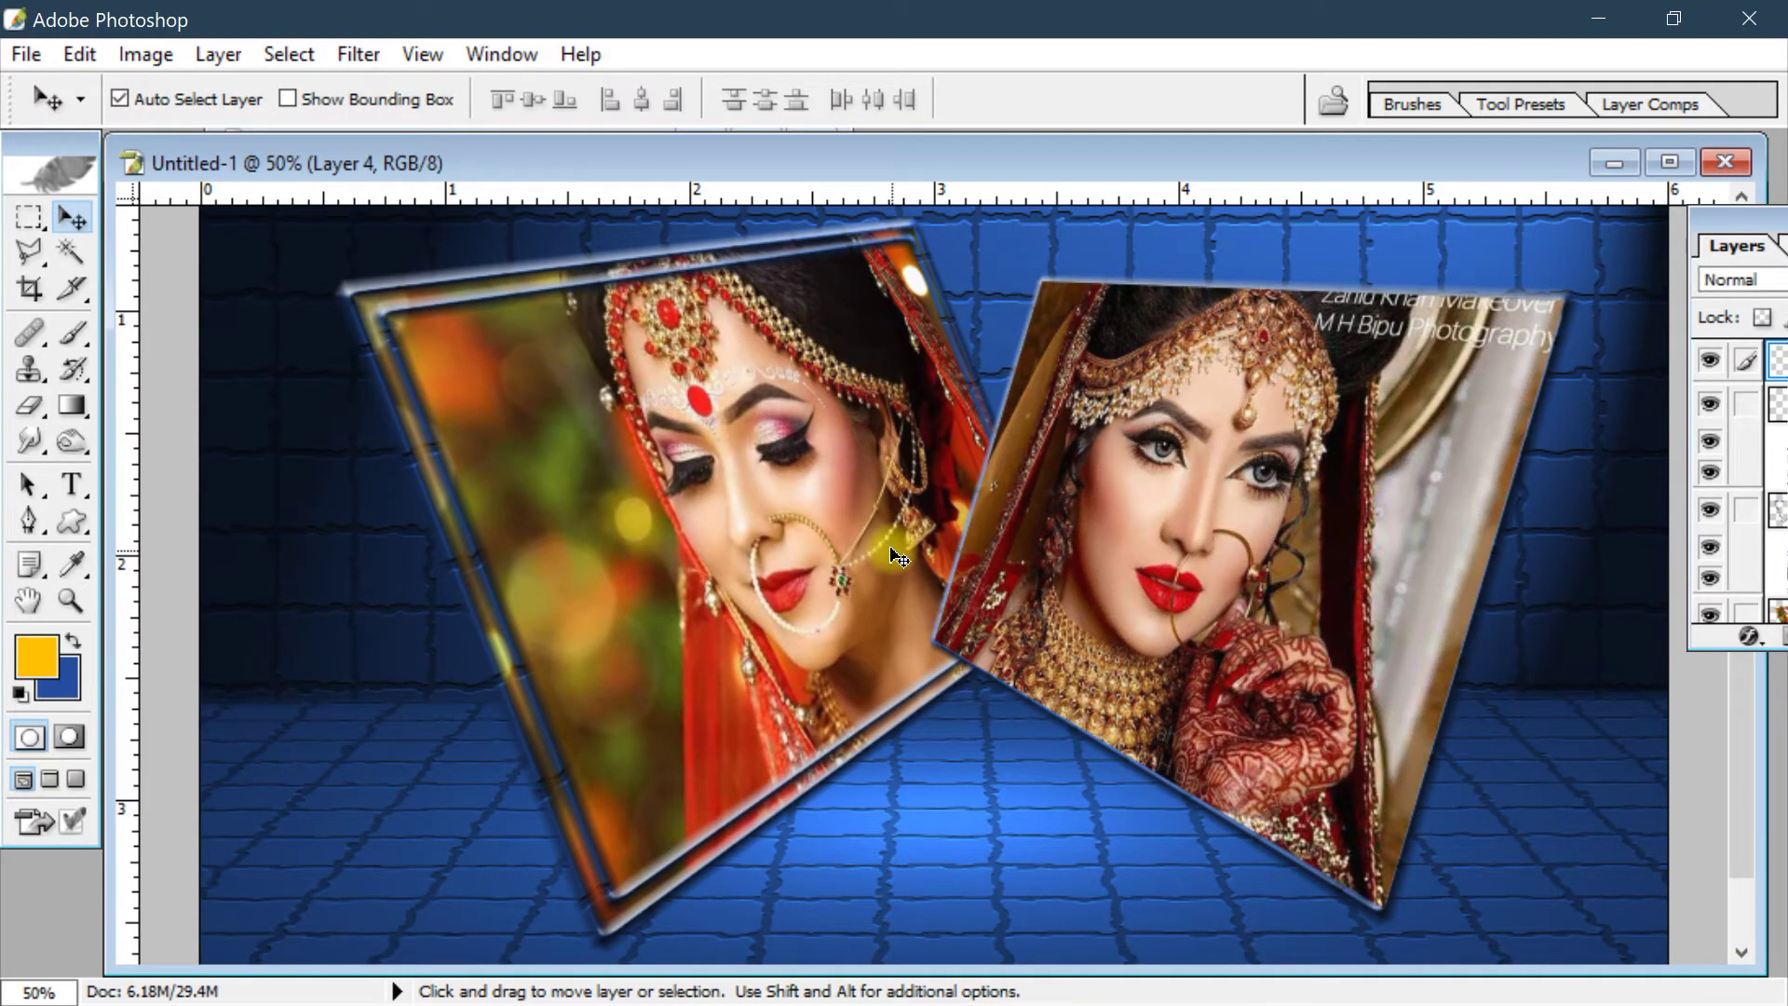
Send the second photo's layer backward beneath the right frame's layer, keeping it above the left frame's layer
{"action": "key", "text": "ctrl+["}
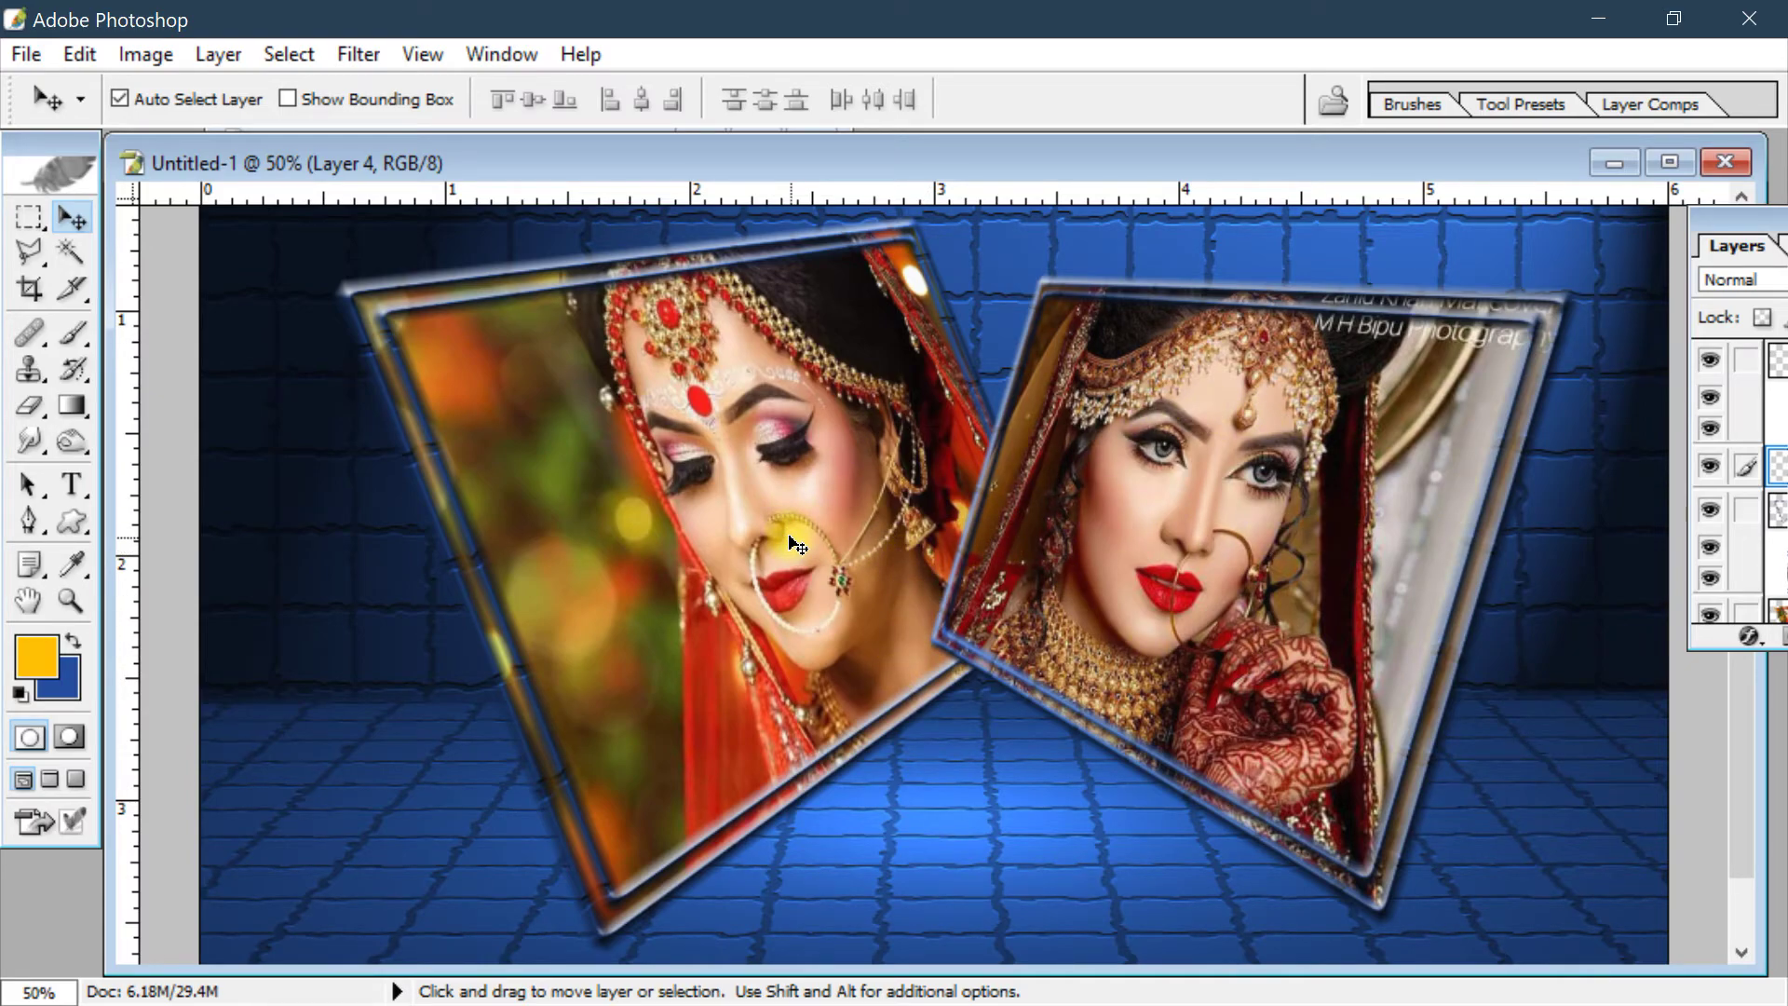
{"action": "key", "text": "ctrl+minus"}
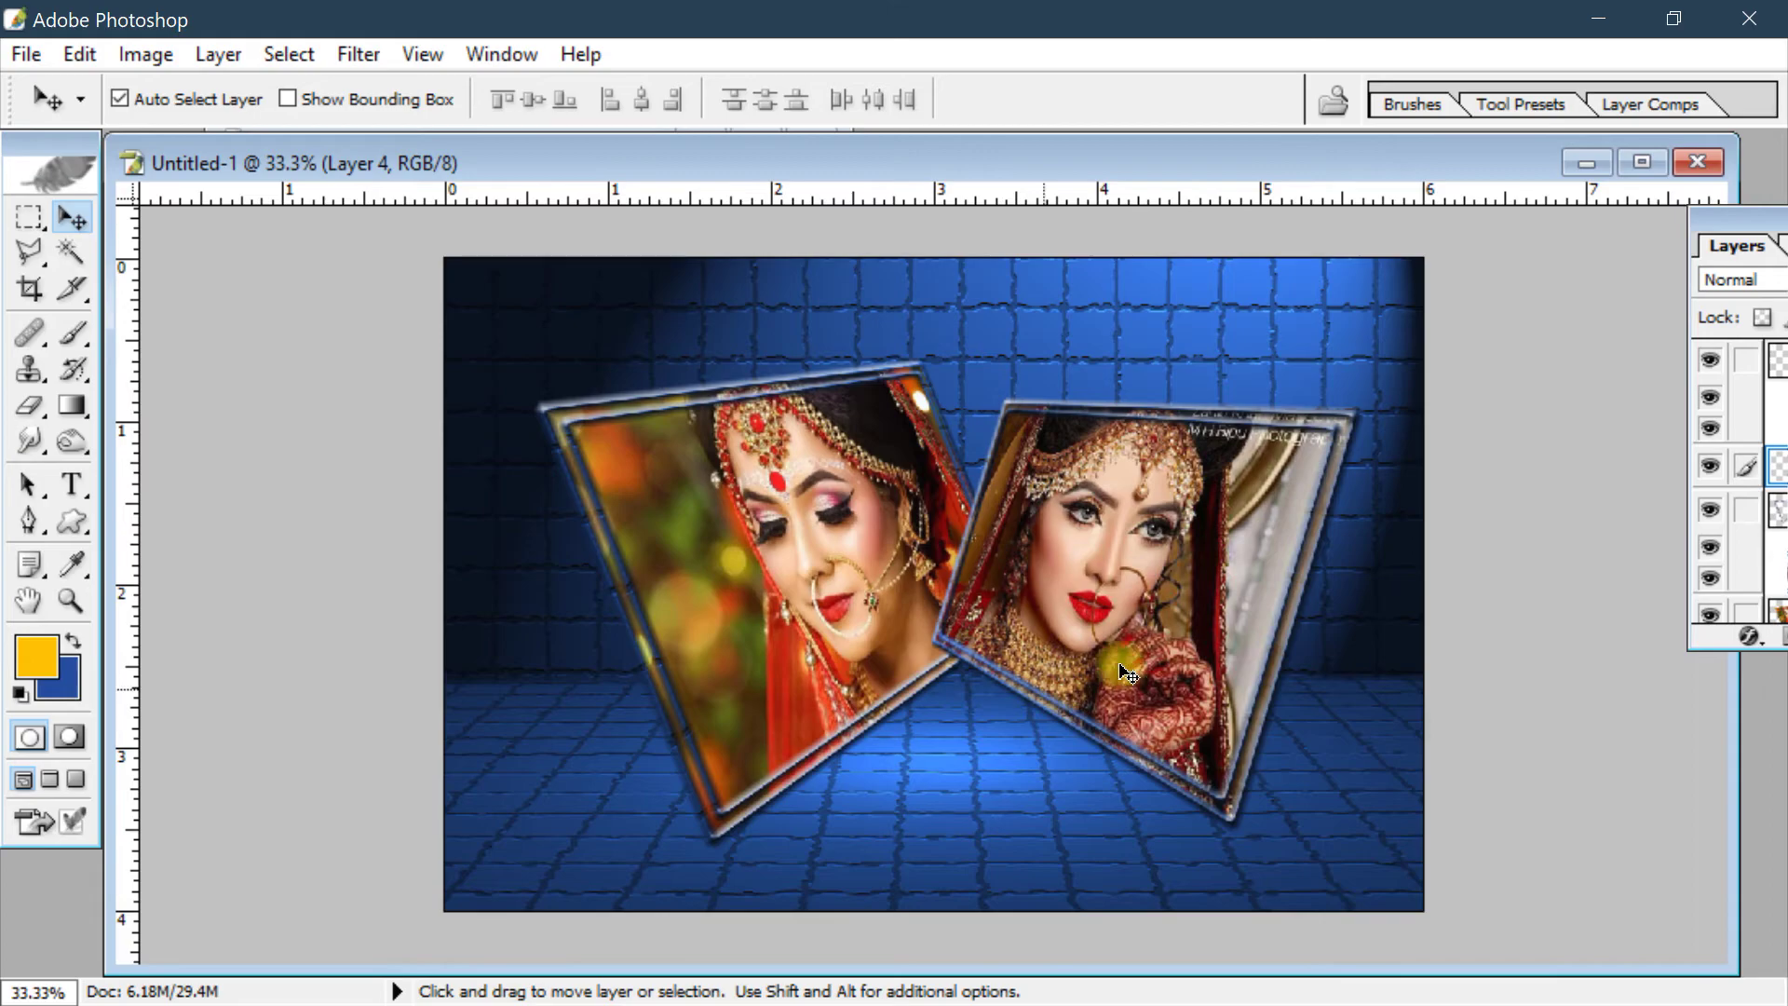
{"action": "key", "text": "ctrl+plus"}
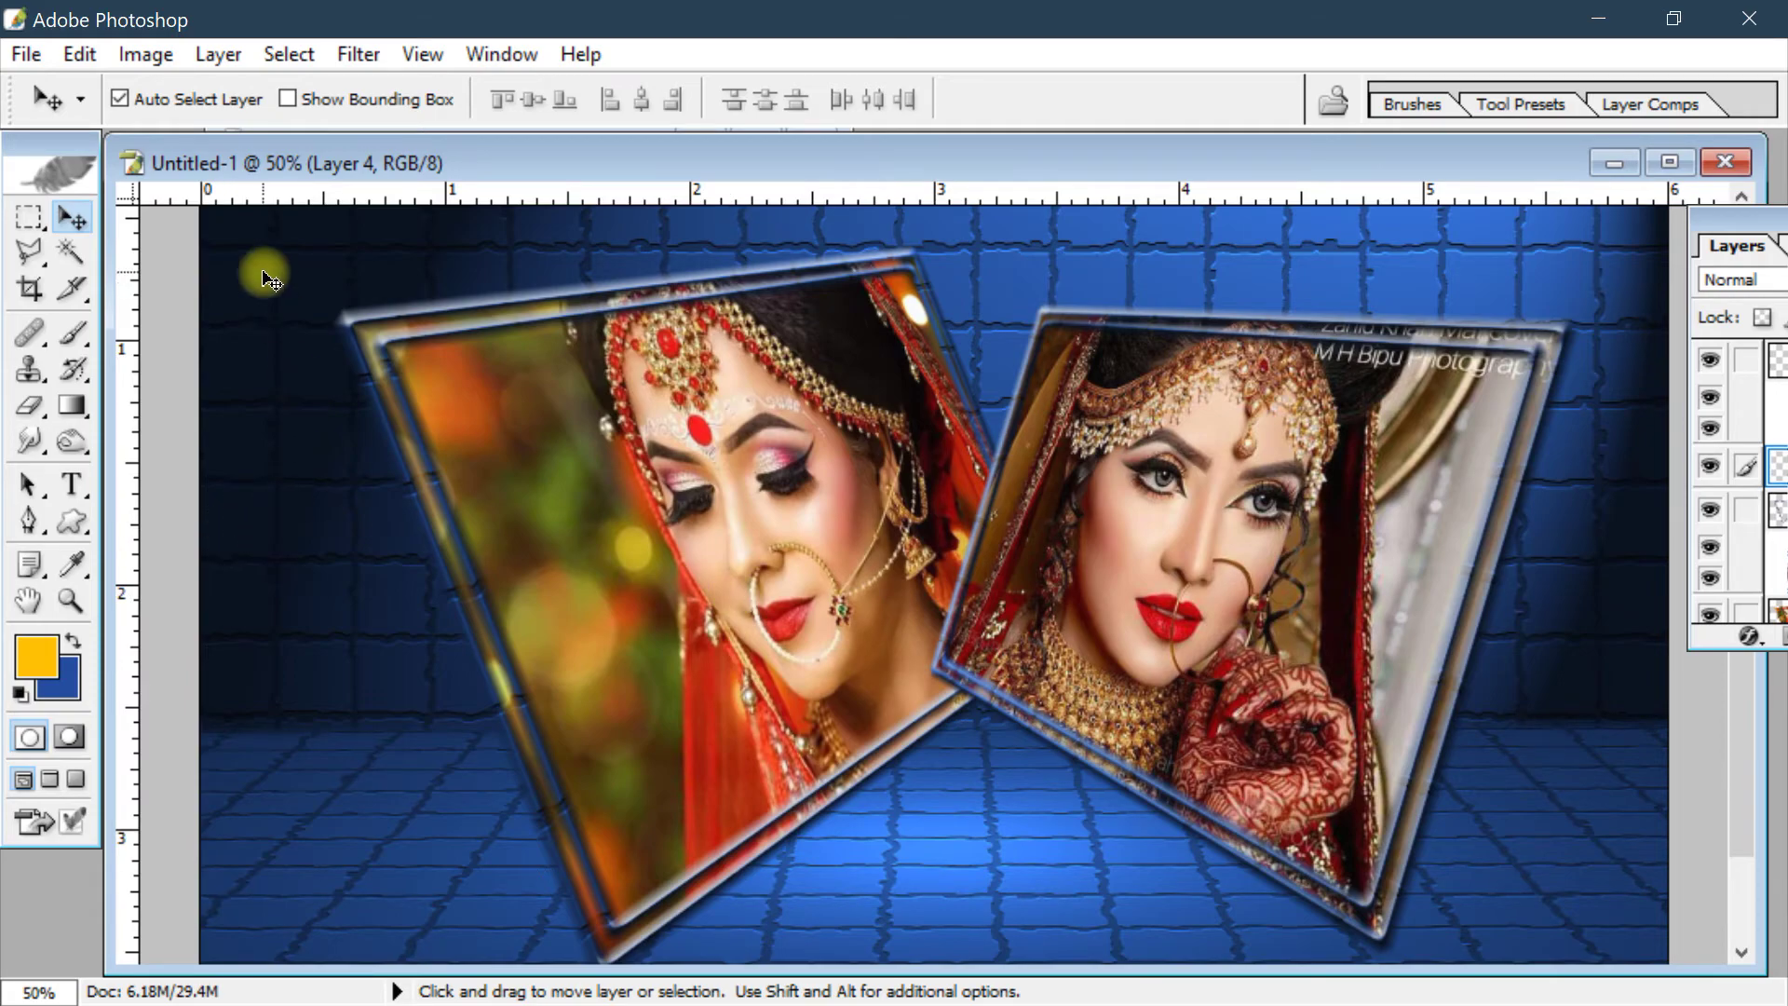
Make the left photo's Layer 3 active and close the Layers palette
{"action": "left_click", "coordinate": [556, 443]}
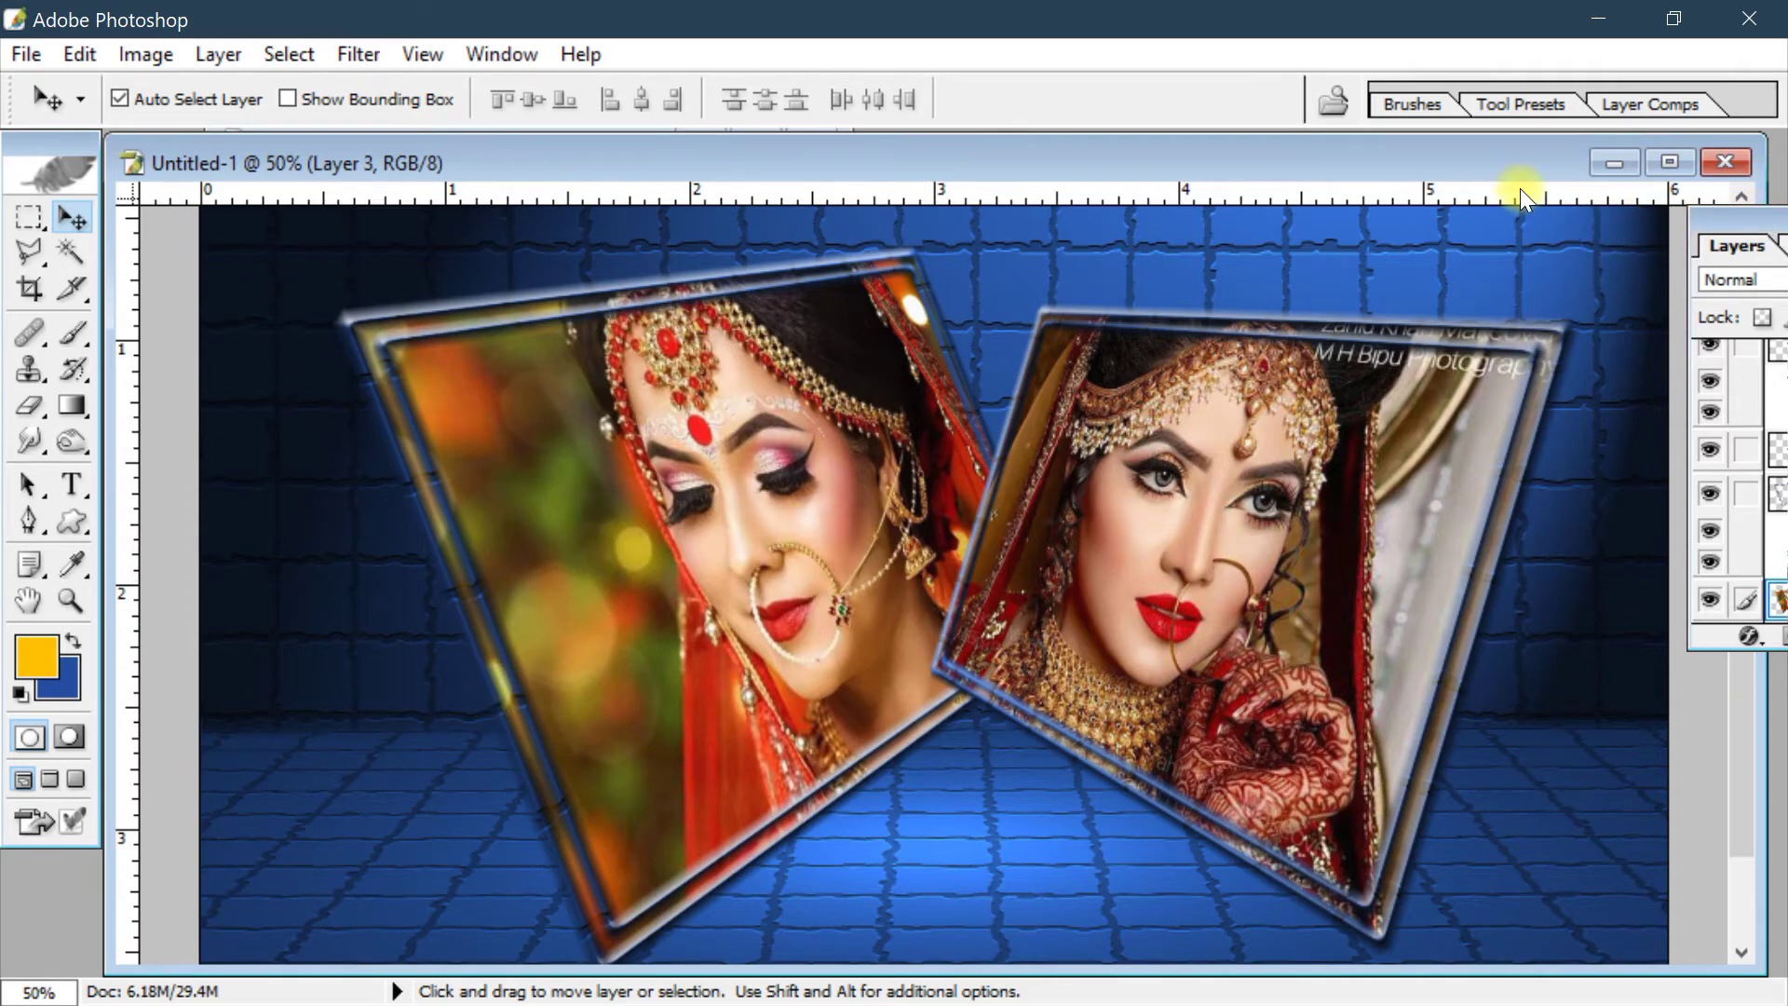
{"action": "left_click_drag", "start_coordinate": [1446, 171], "coordinate": [1403, 143]}
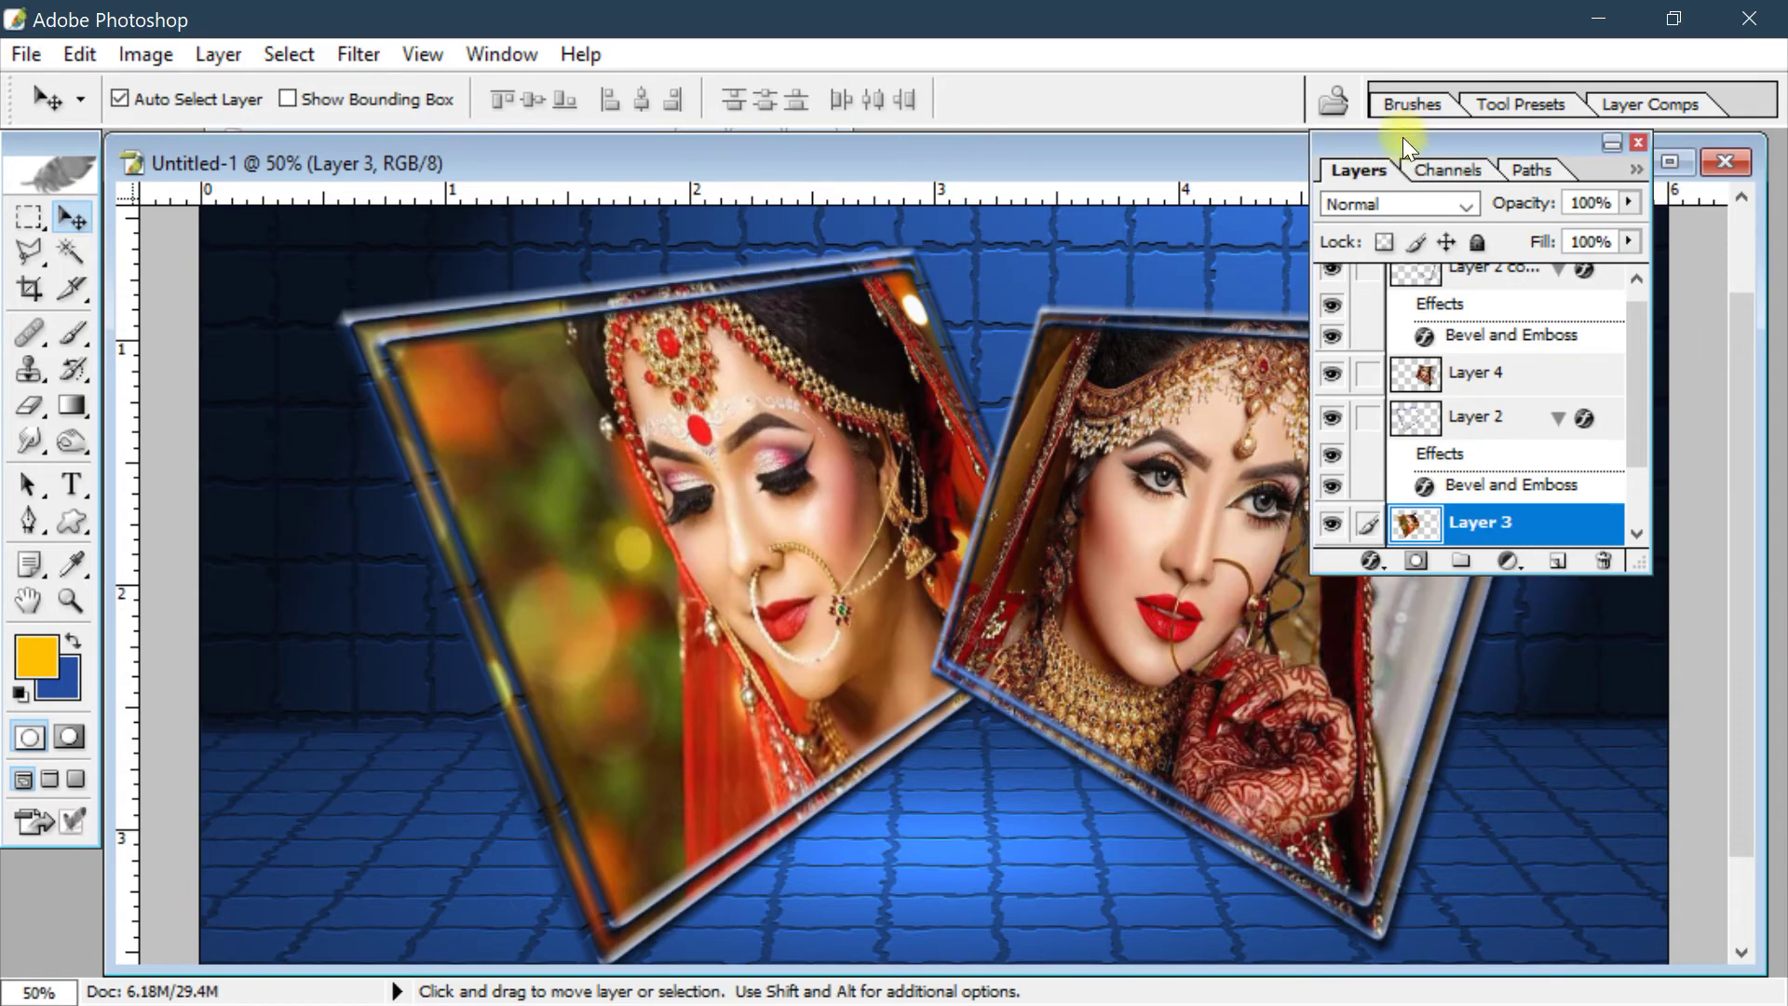
{"action": "left_click", "coordinate": [1215, 433]}
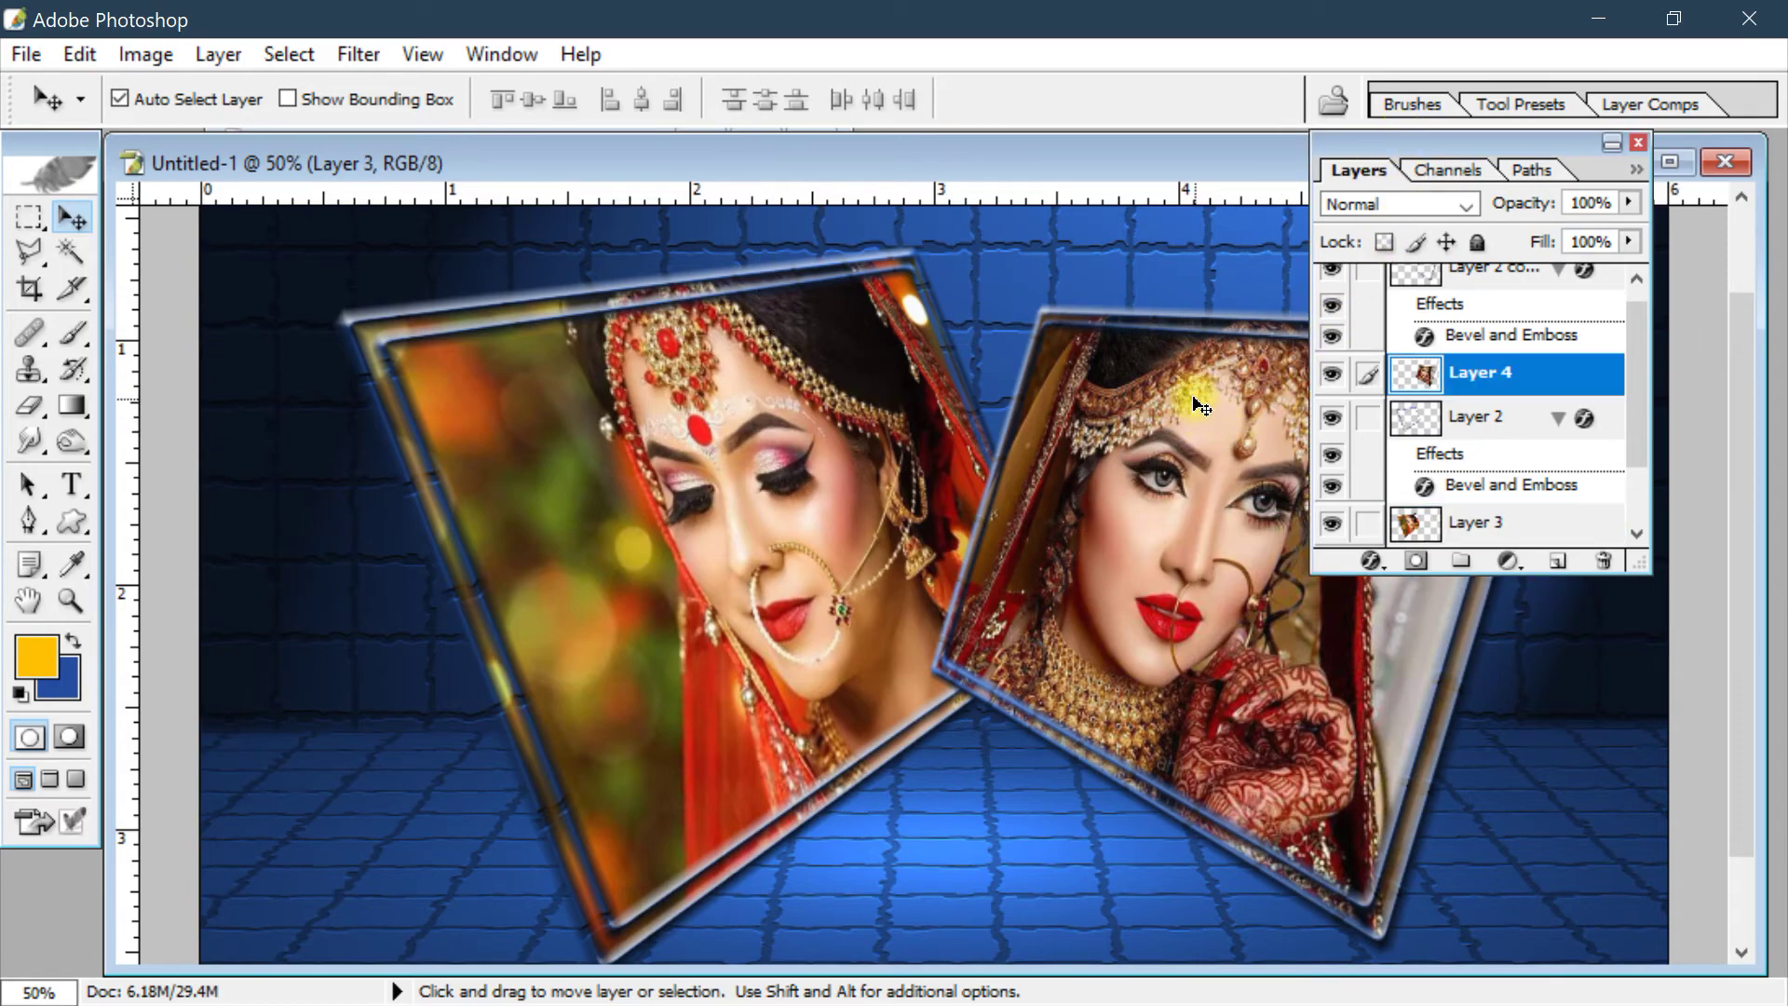
{"action": "left_click", "coordinate": [710, 386]}
{"action": "left_click", "coordinate": [1174, 452]}
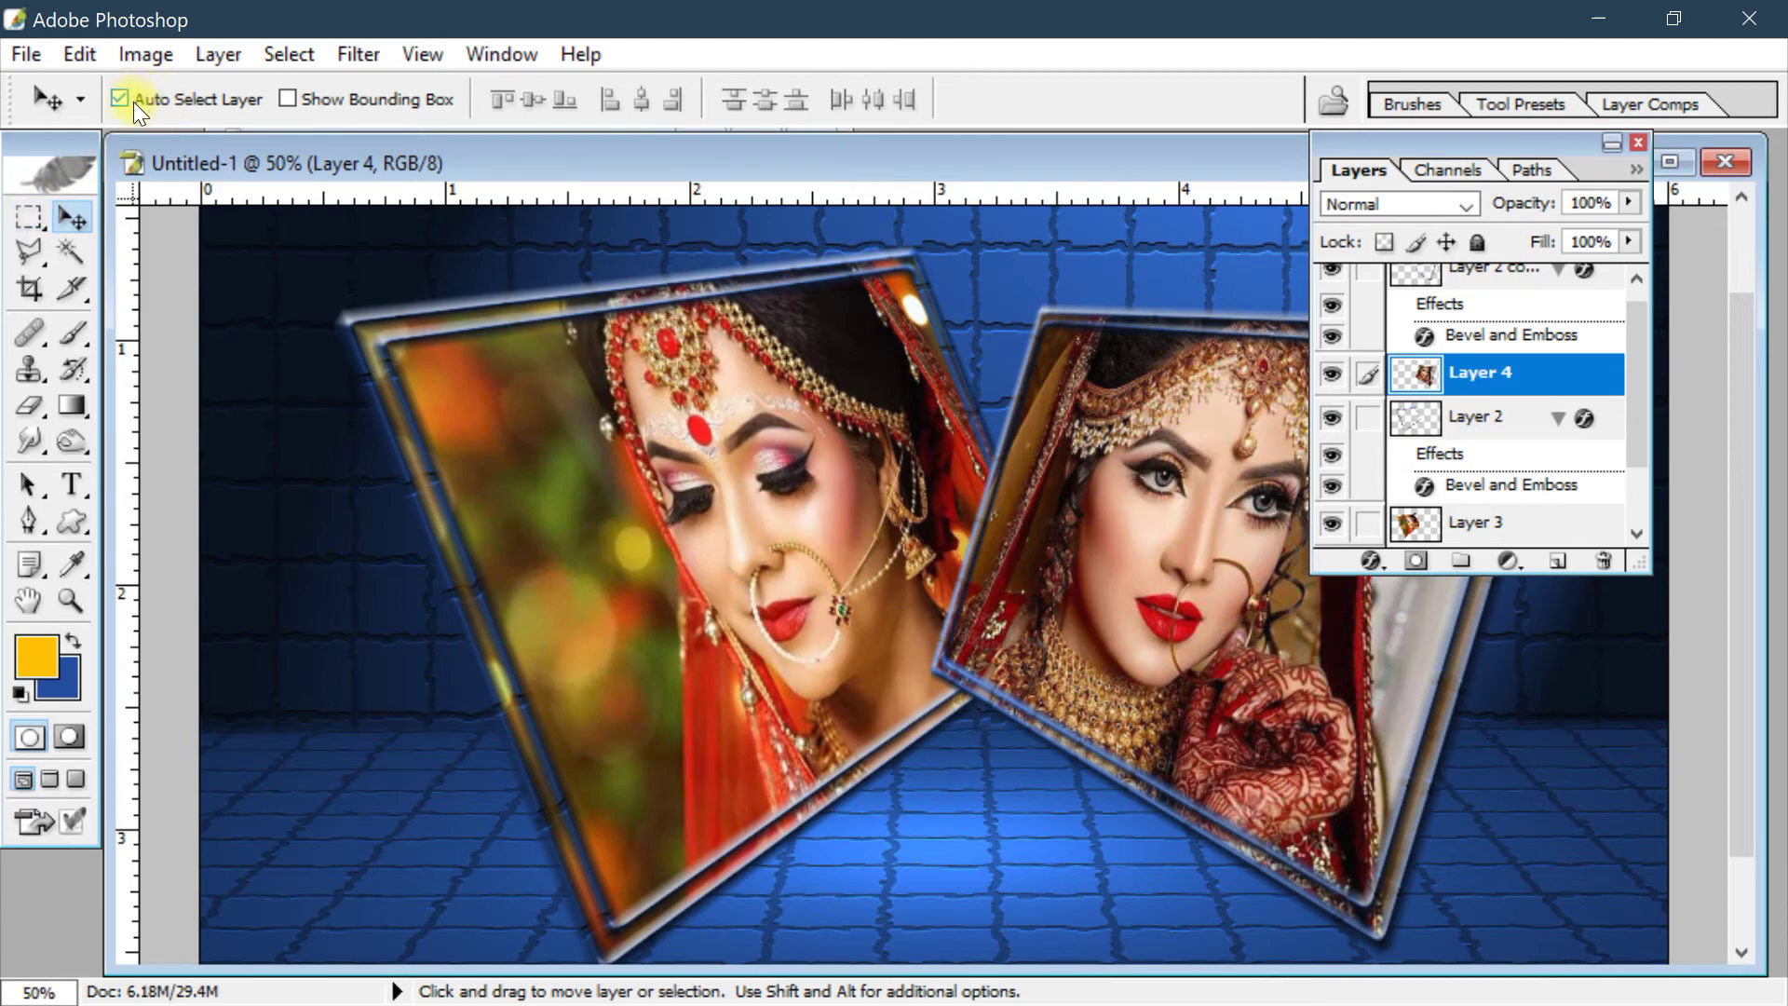
{"action": "left_click", "coordinate": [1639, 143]}
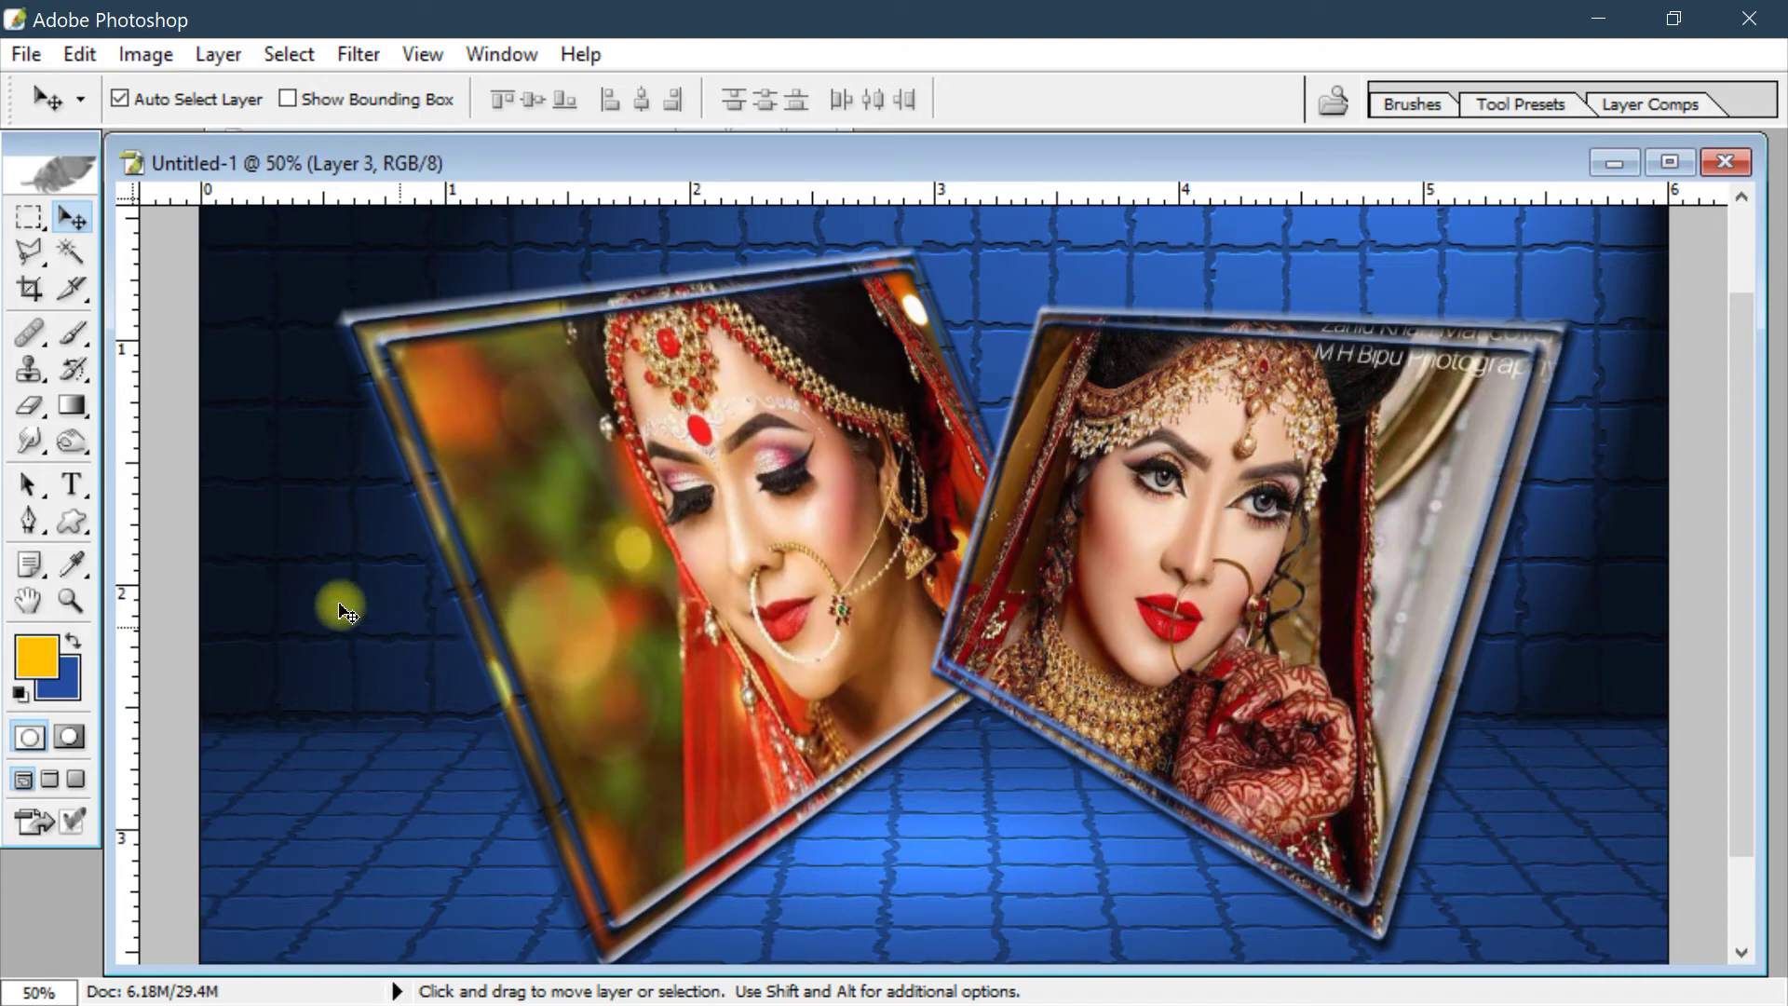
{"action": "left_click", "coordinate": [142, 54]}
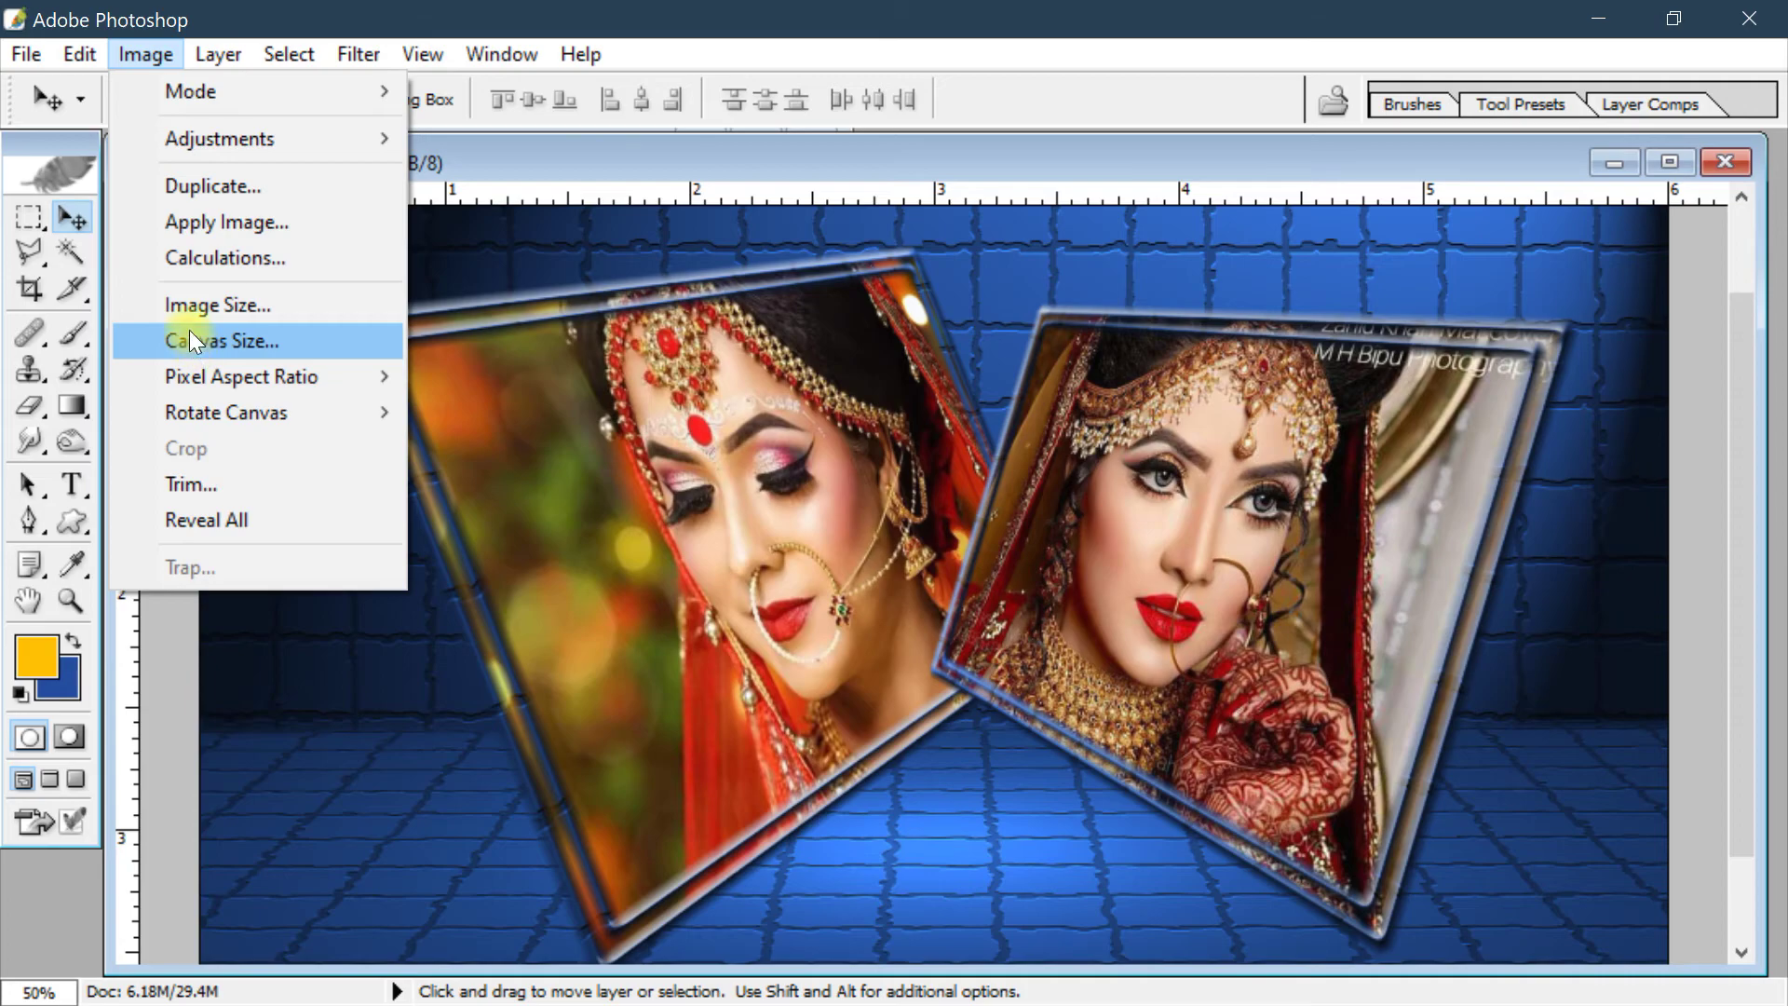
{"action": "left_click", "coordinate": [566, 151]}
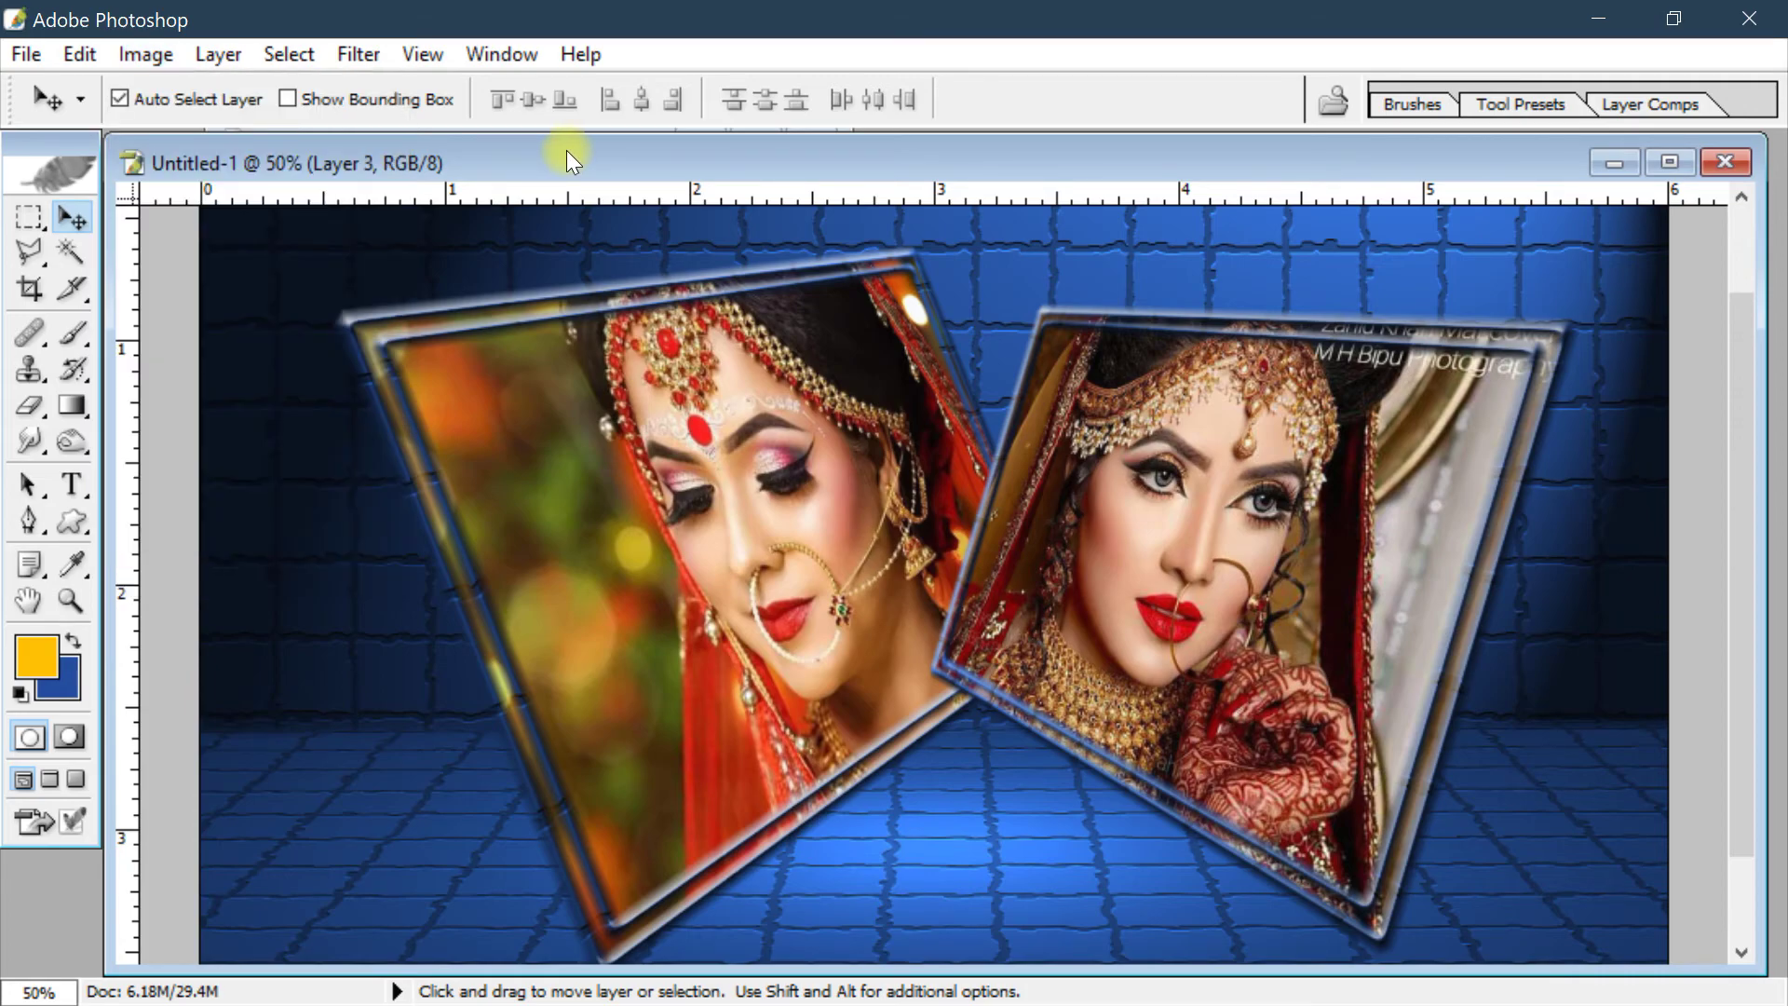
{"action": "key", "text": "ctrl+u"}
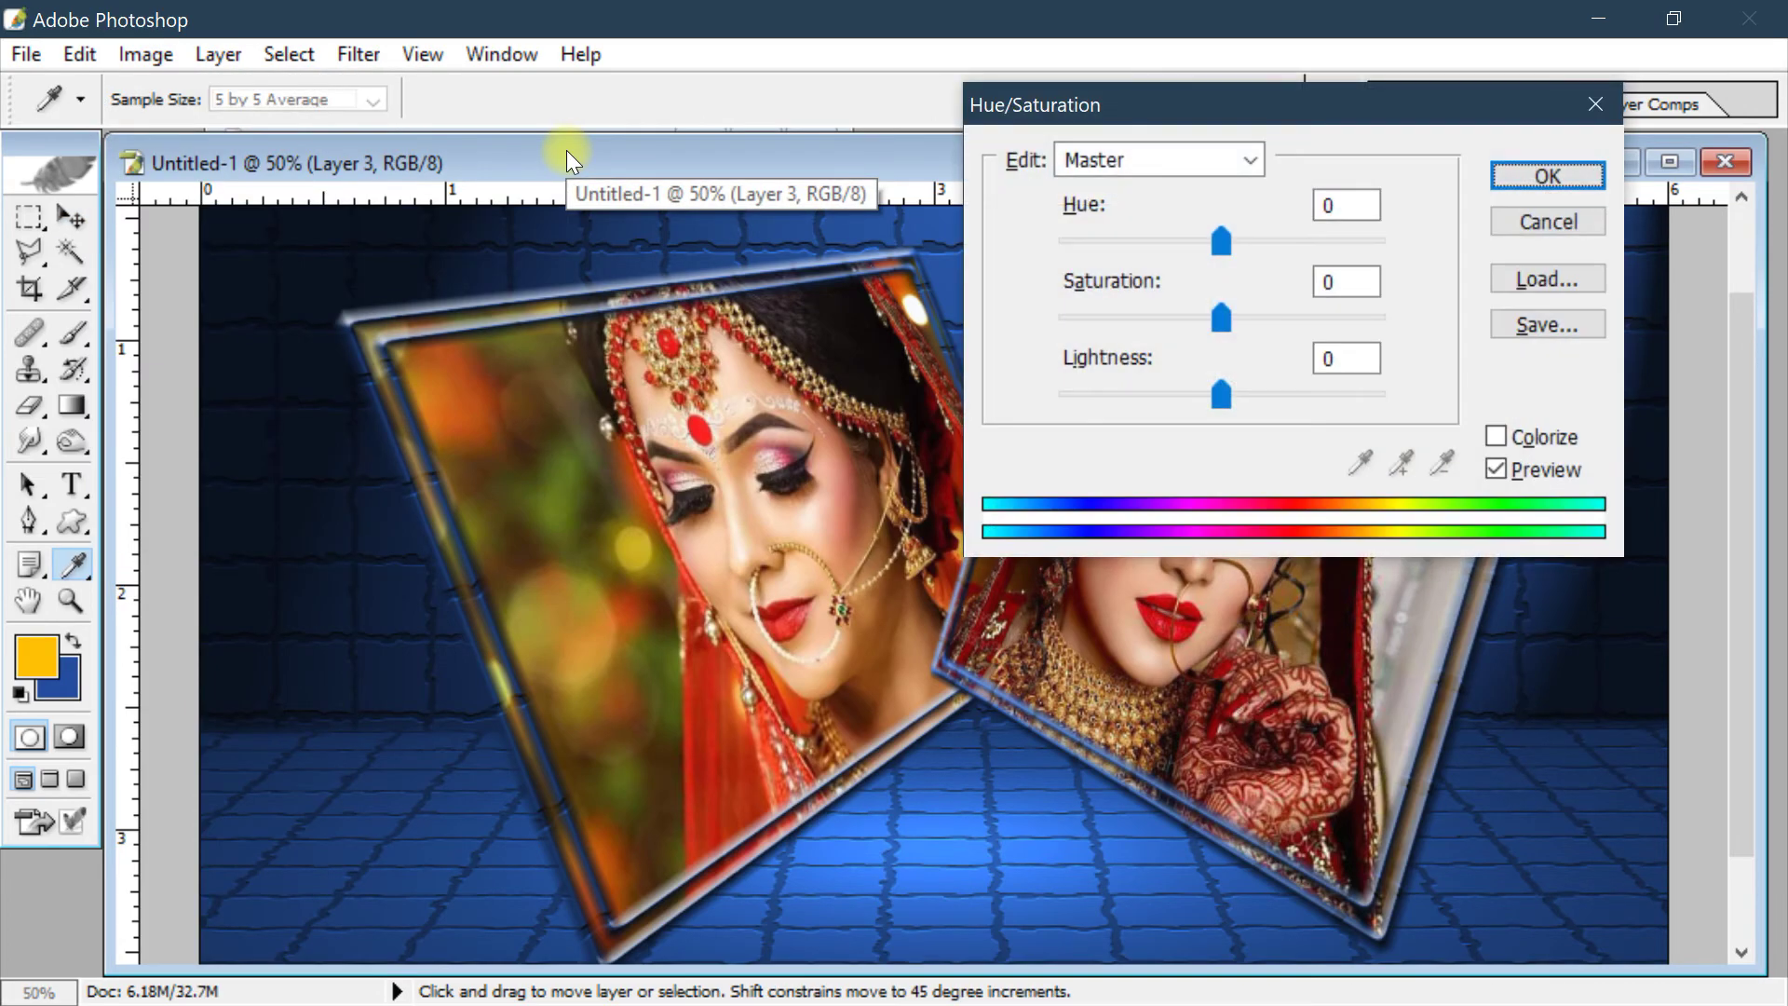
{"action": "left_click_drag", "start_coordinate": [1189, 97], "coordinate": [1042, 83]}
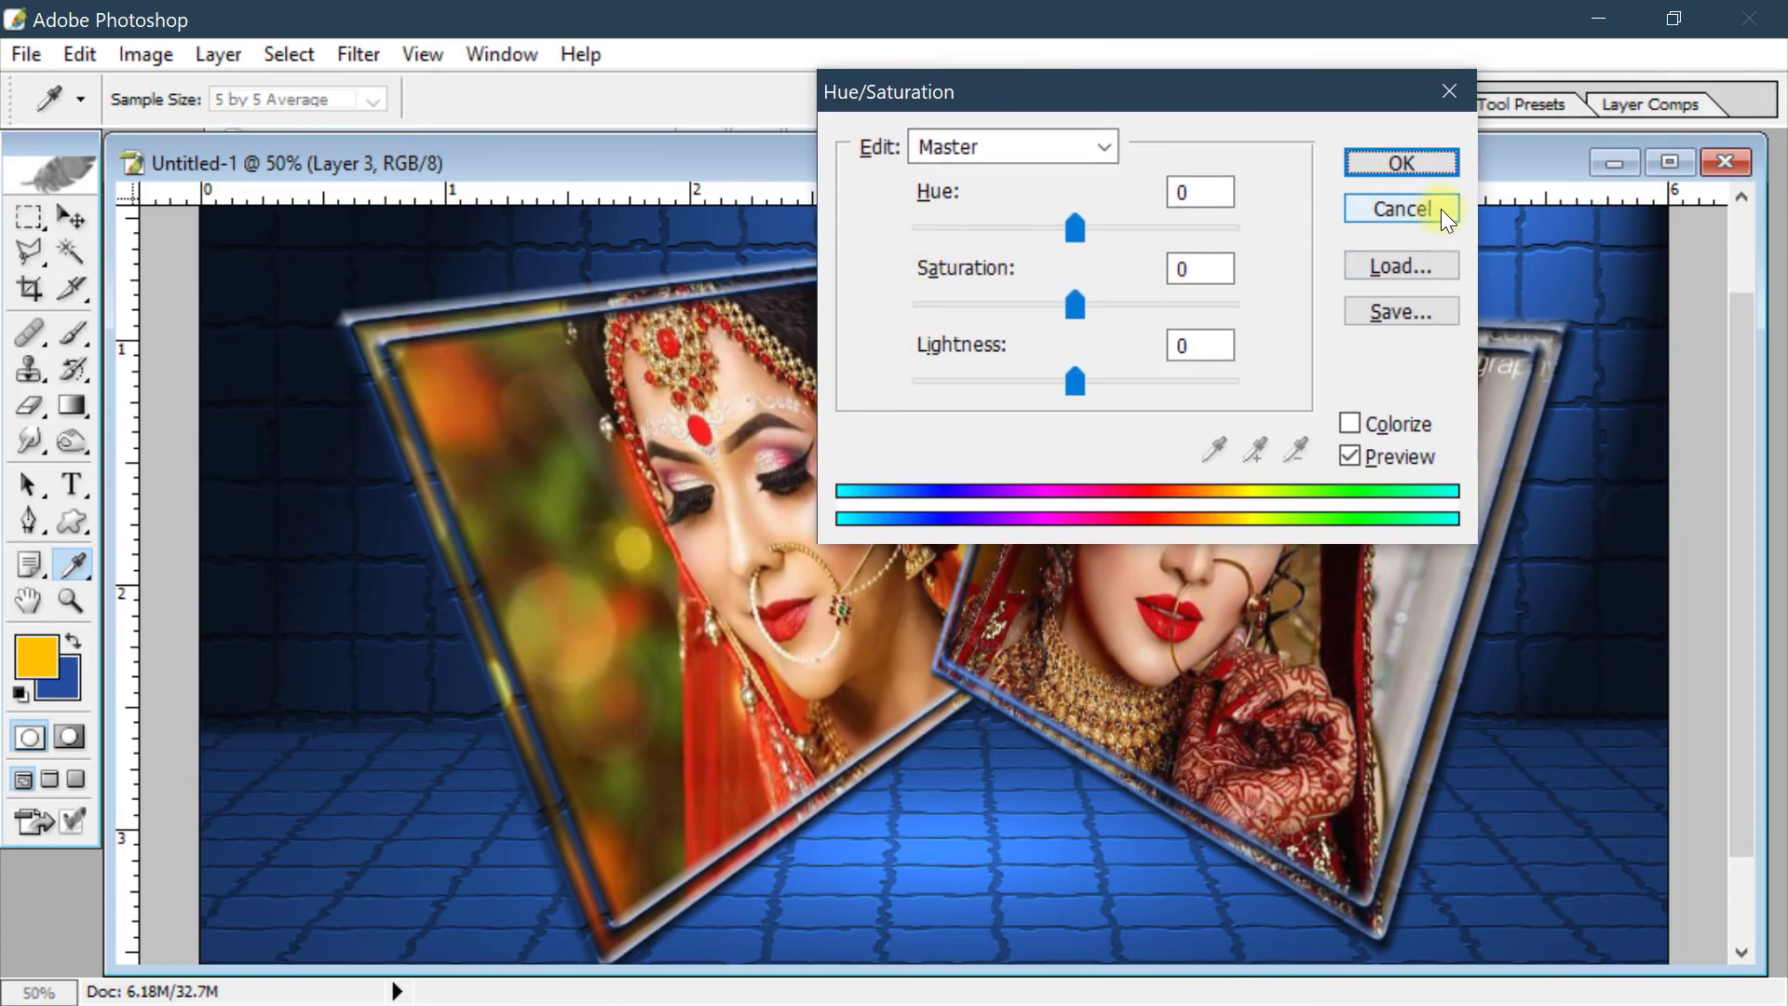
{"action": "left_click", "coordinate": [1402, 209]}
{"action": "key", "text": "v"}
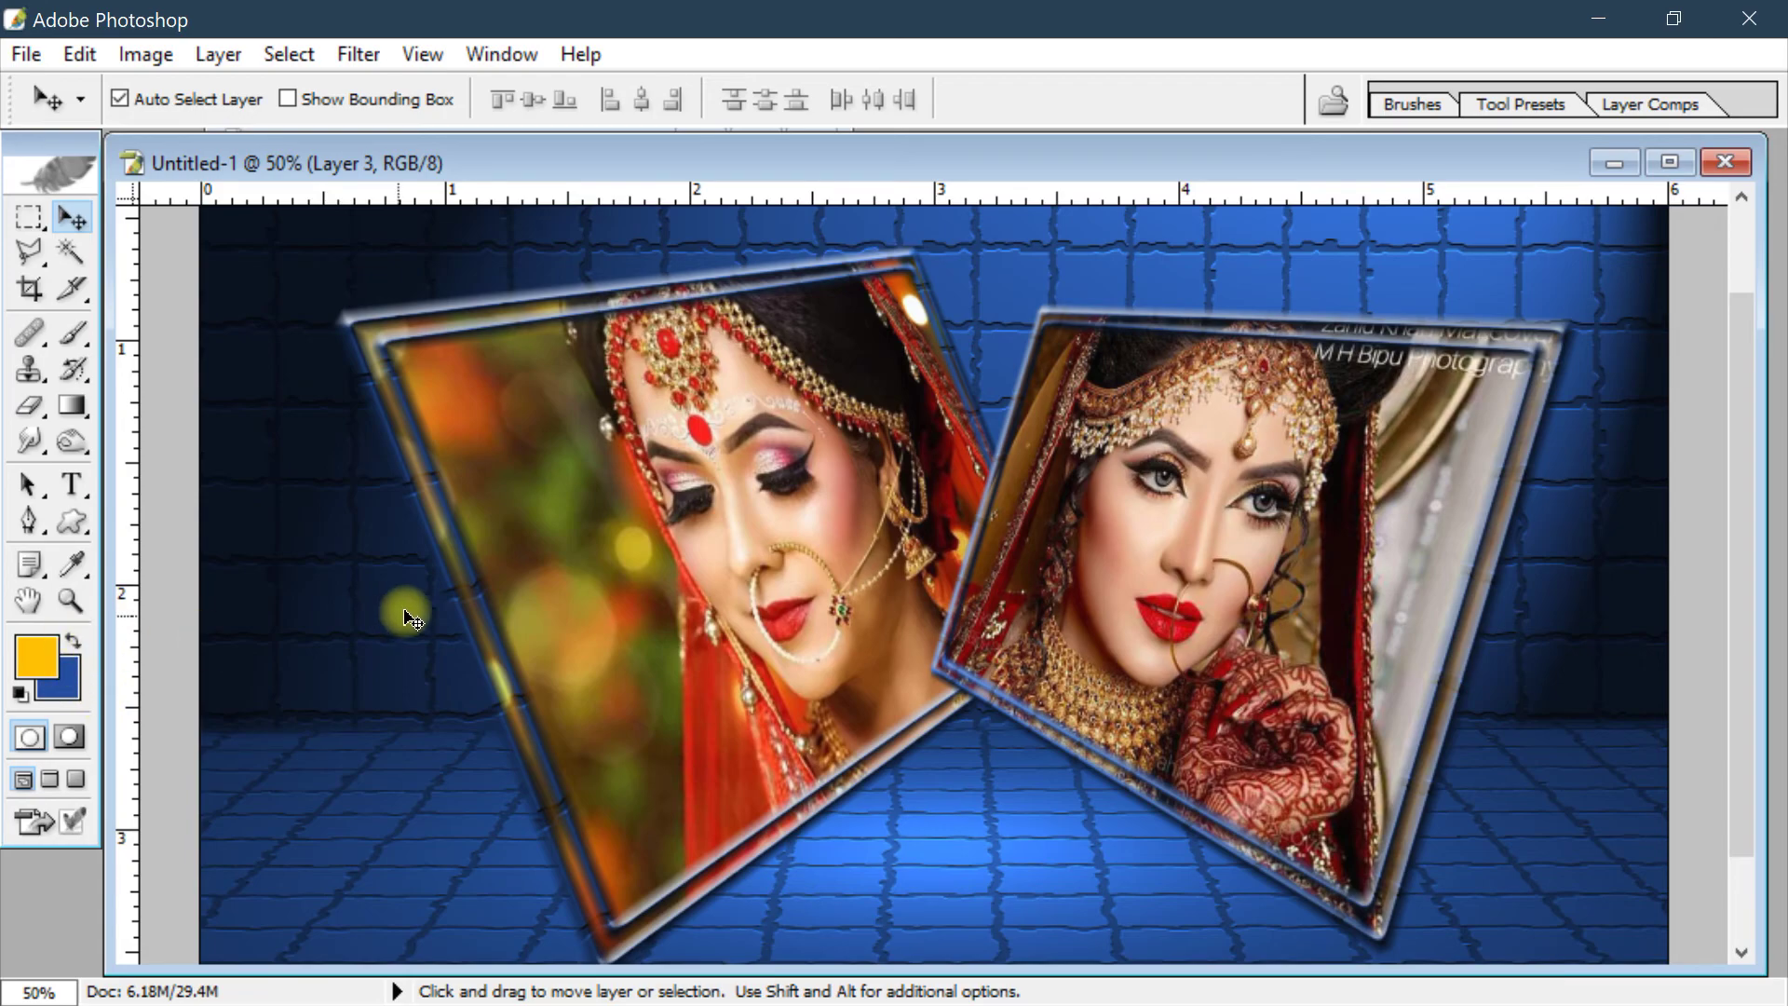
Swap the foreground and background colours so that blue is the foreground colour
{"action": "key", "text": "x"}
{"action": "key", "text": "x"}
{"action": "key", "text": "x"}
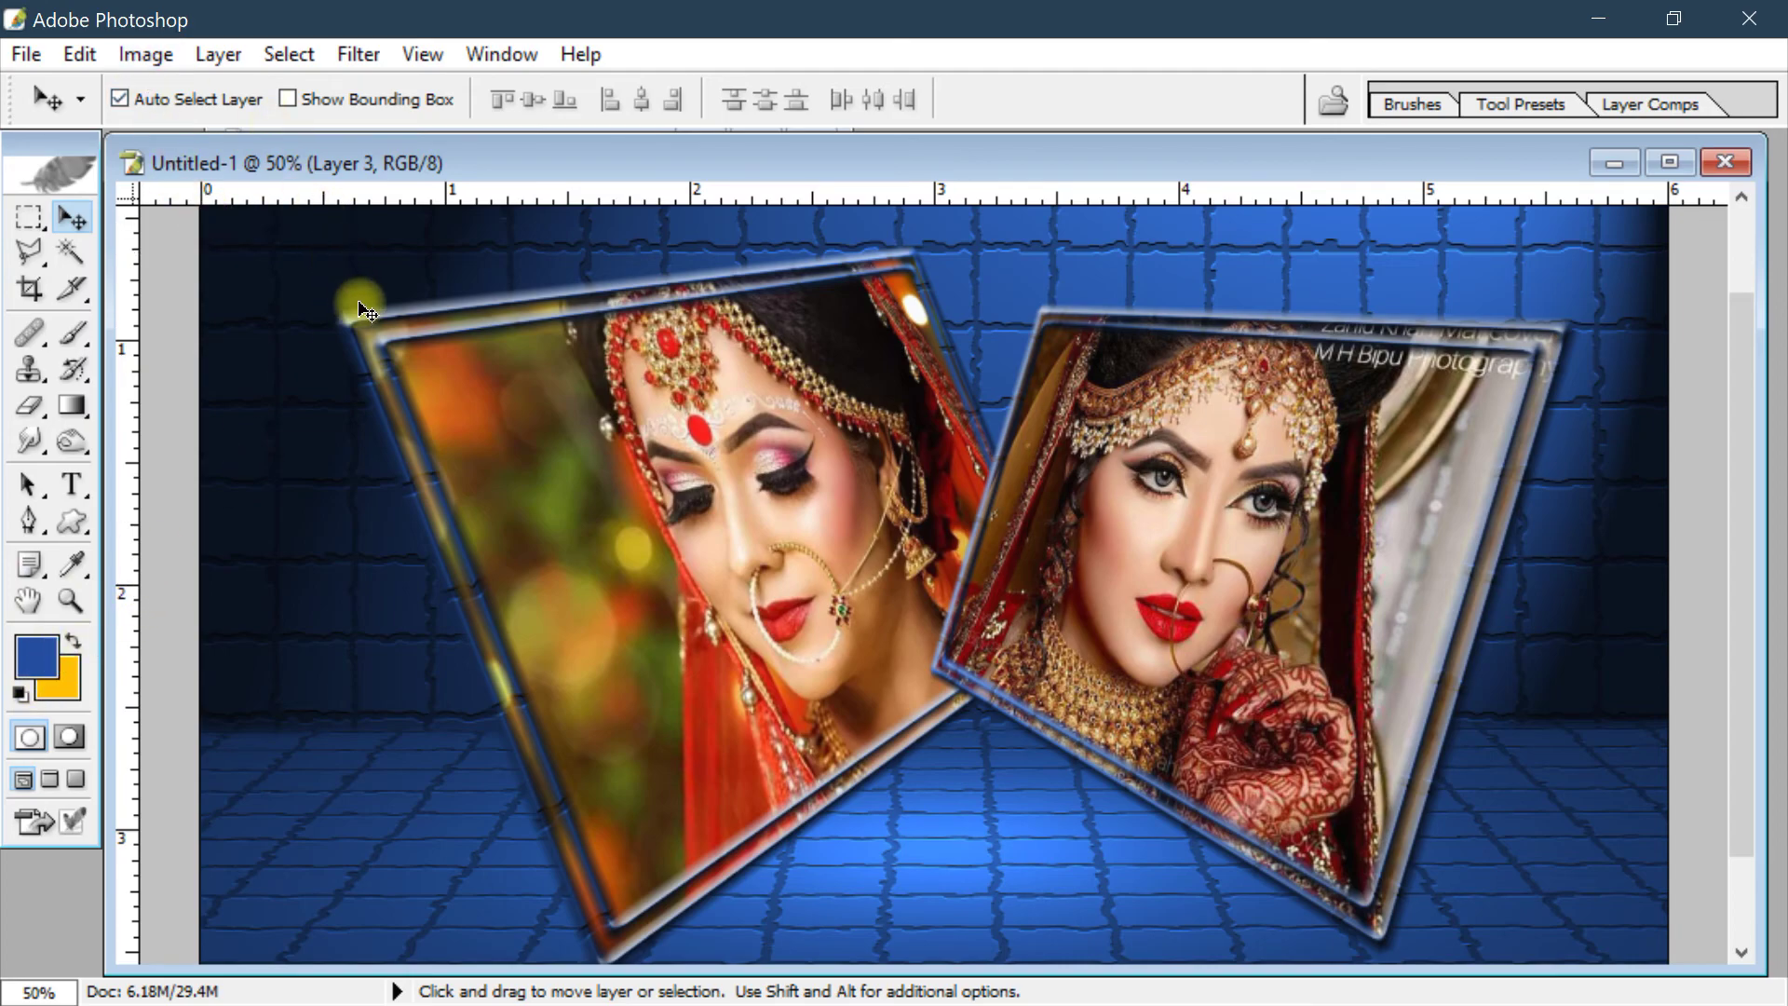
Colorize the left bride's photo with Hue/Saturation, using hue 182, saturation 25 and lightness 0
{"action": "key", "text": "ctrl+u"}
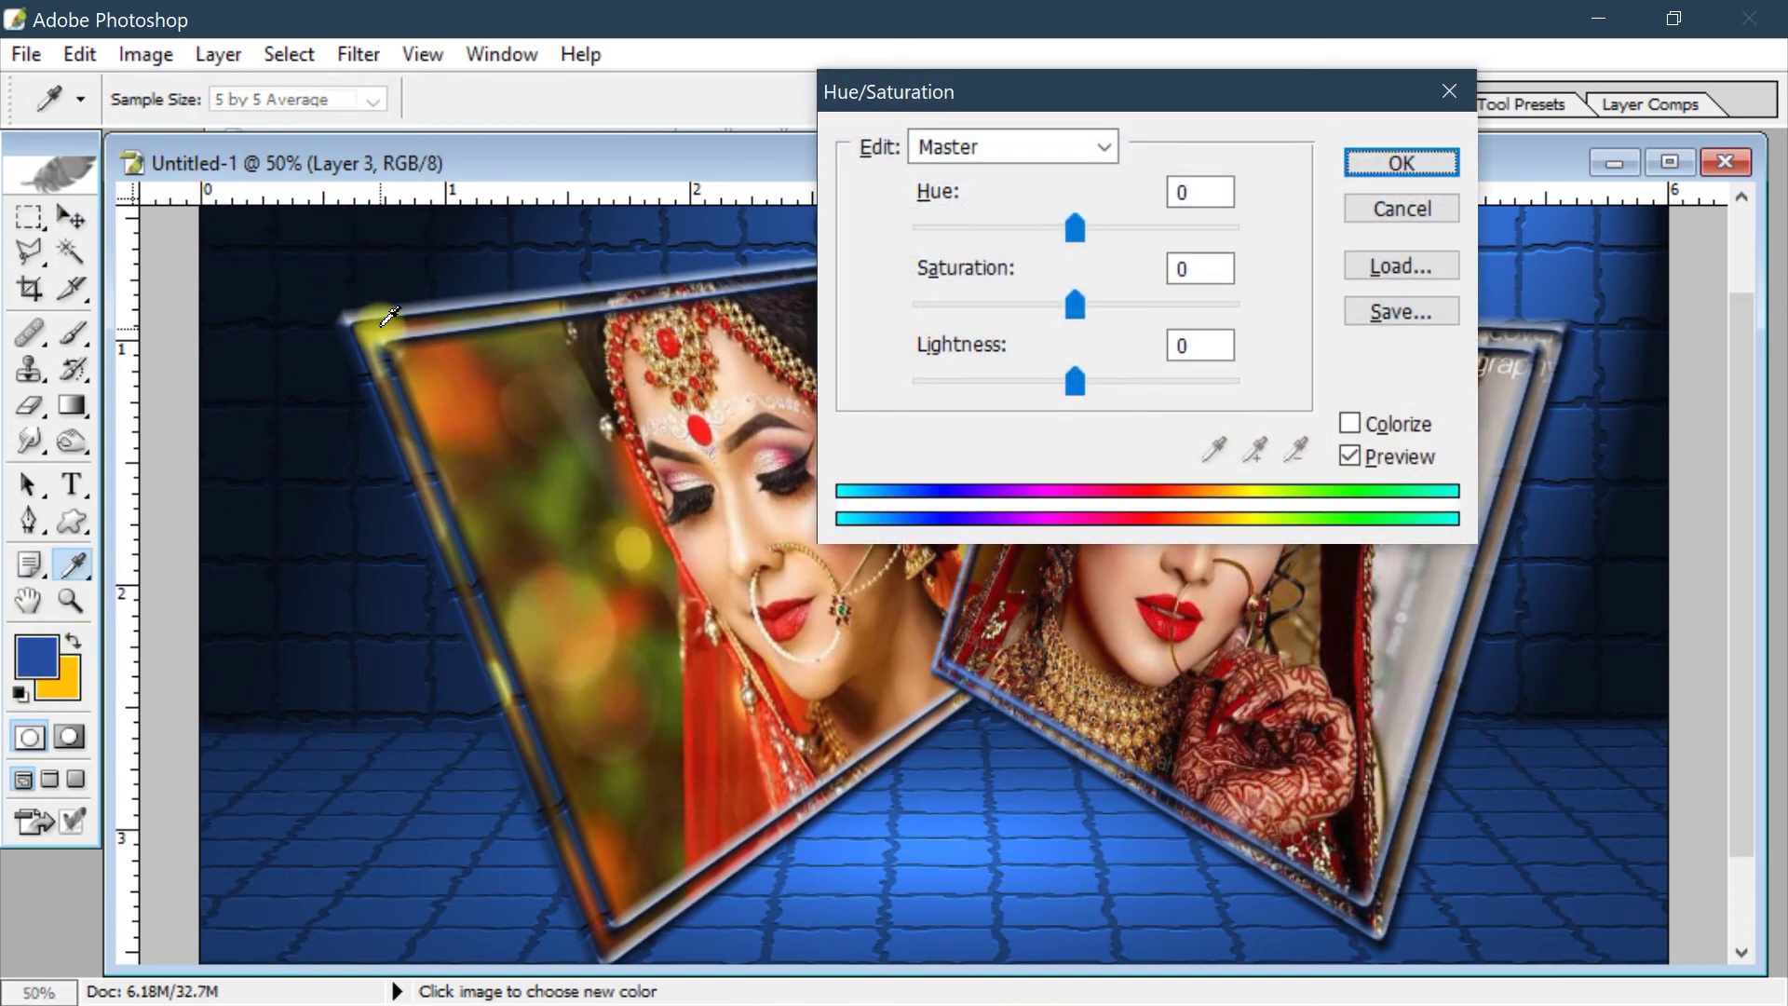
{"action": "left_click", "coordinate": [1375, 425]}
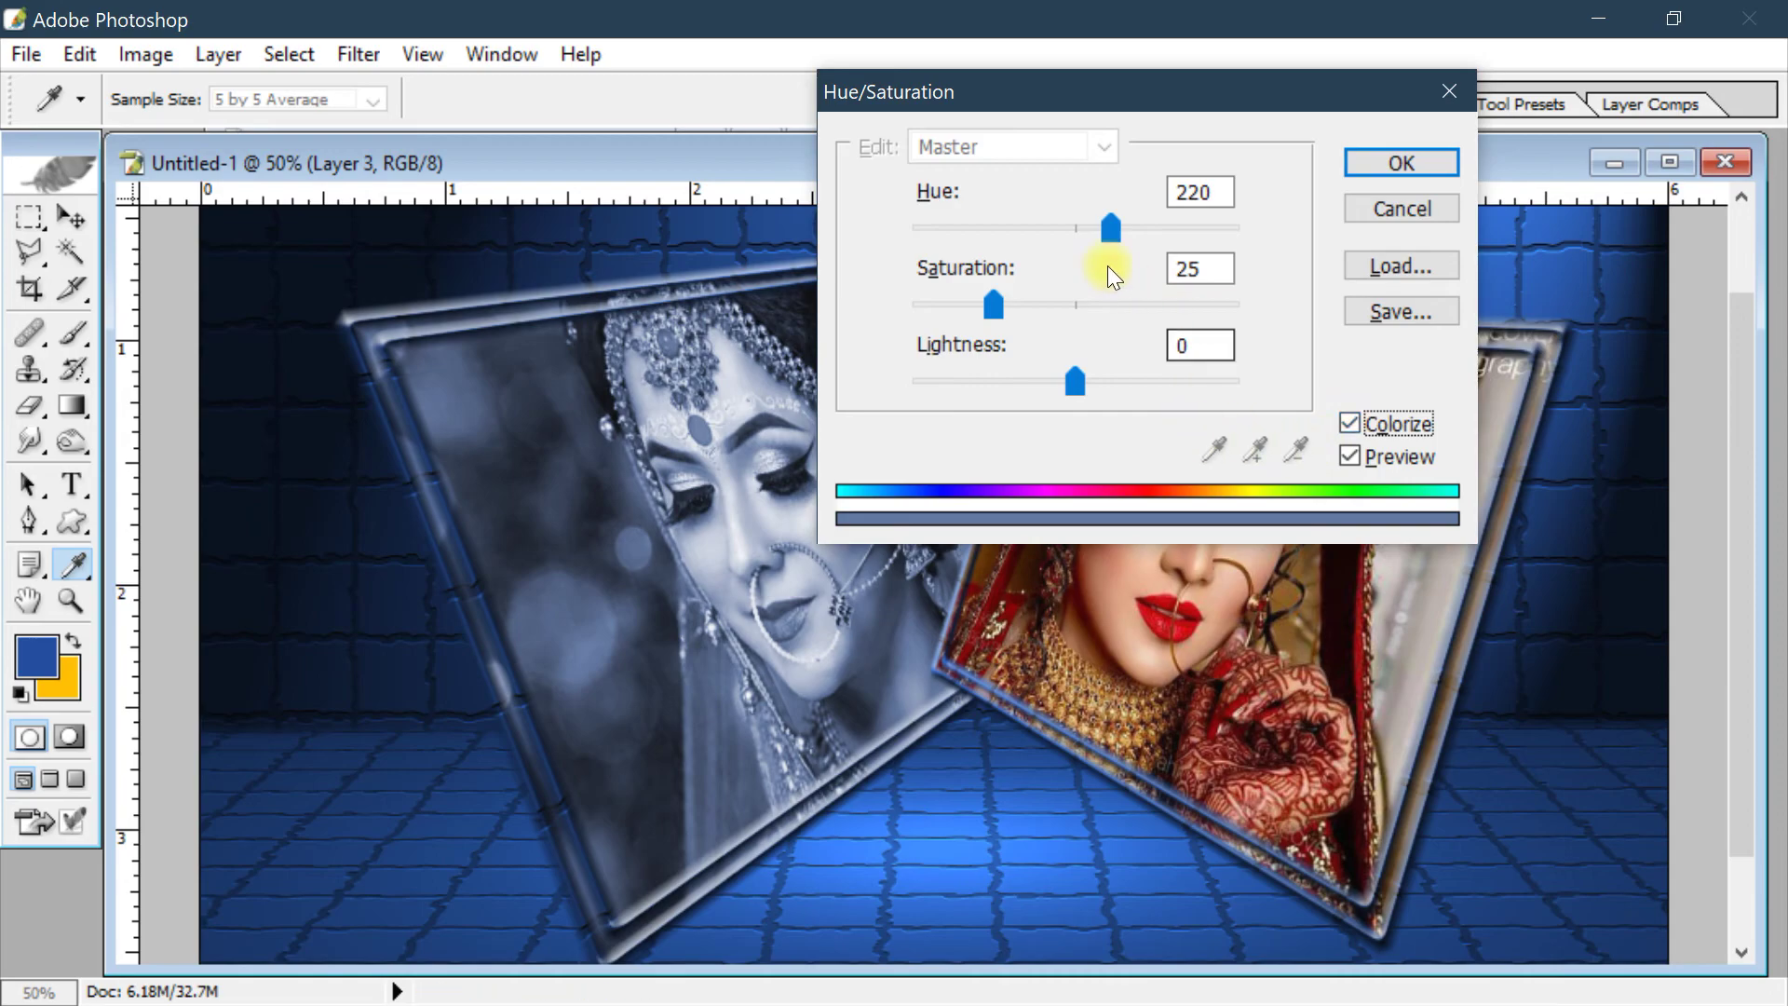
{"action": "left_click_drag", "start_coordinate": [1005, 92], "coordinate": [1242, 43]}
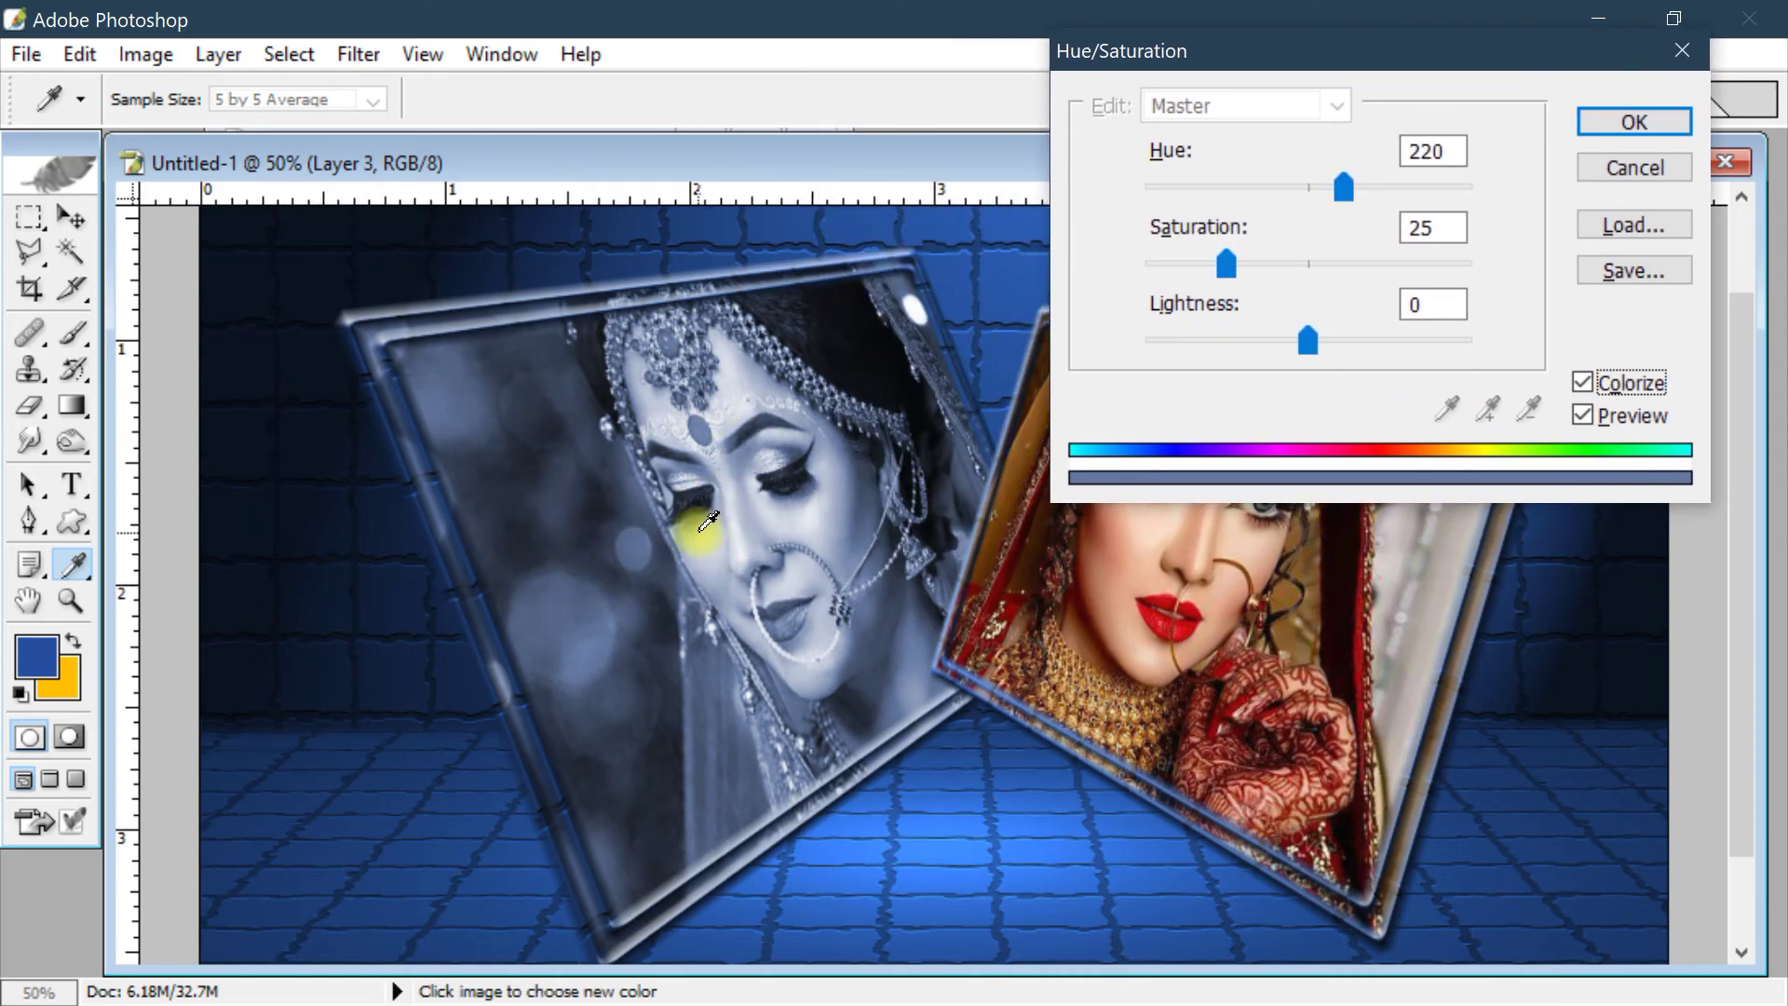
{"action": "left_click_drag", "start_coordinate": [1310, 51], "coordinate": [1344, 41]}
{"action": "left_click_drag", "start_coordinate": [1389, 170], "coordinate": [1347, 210]}
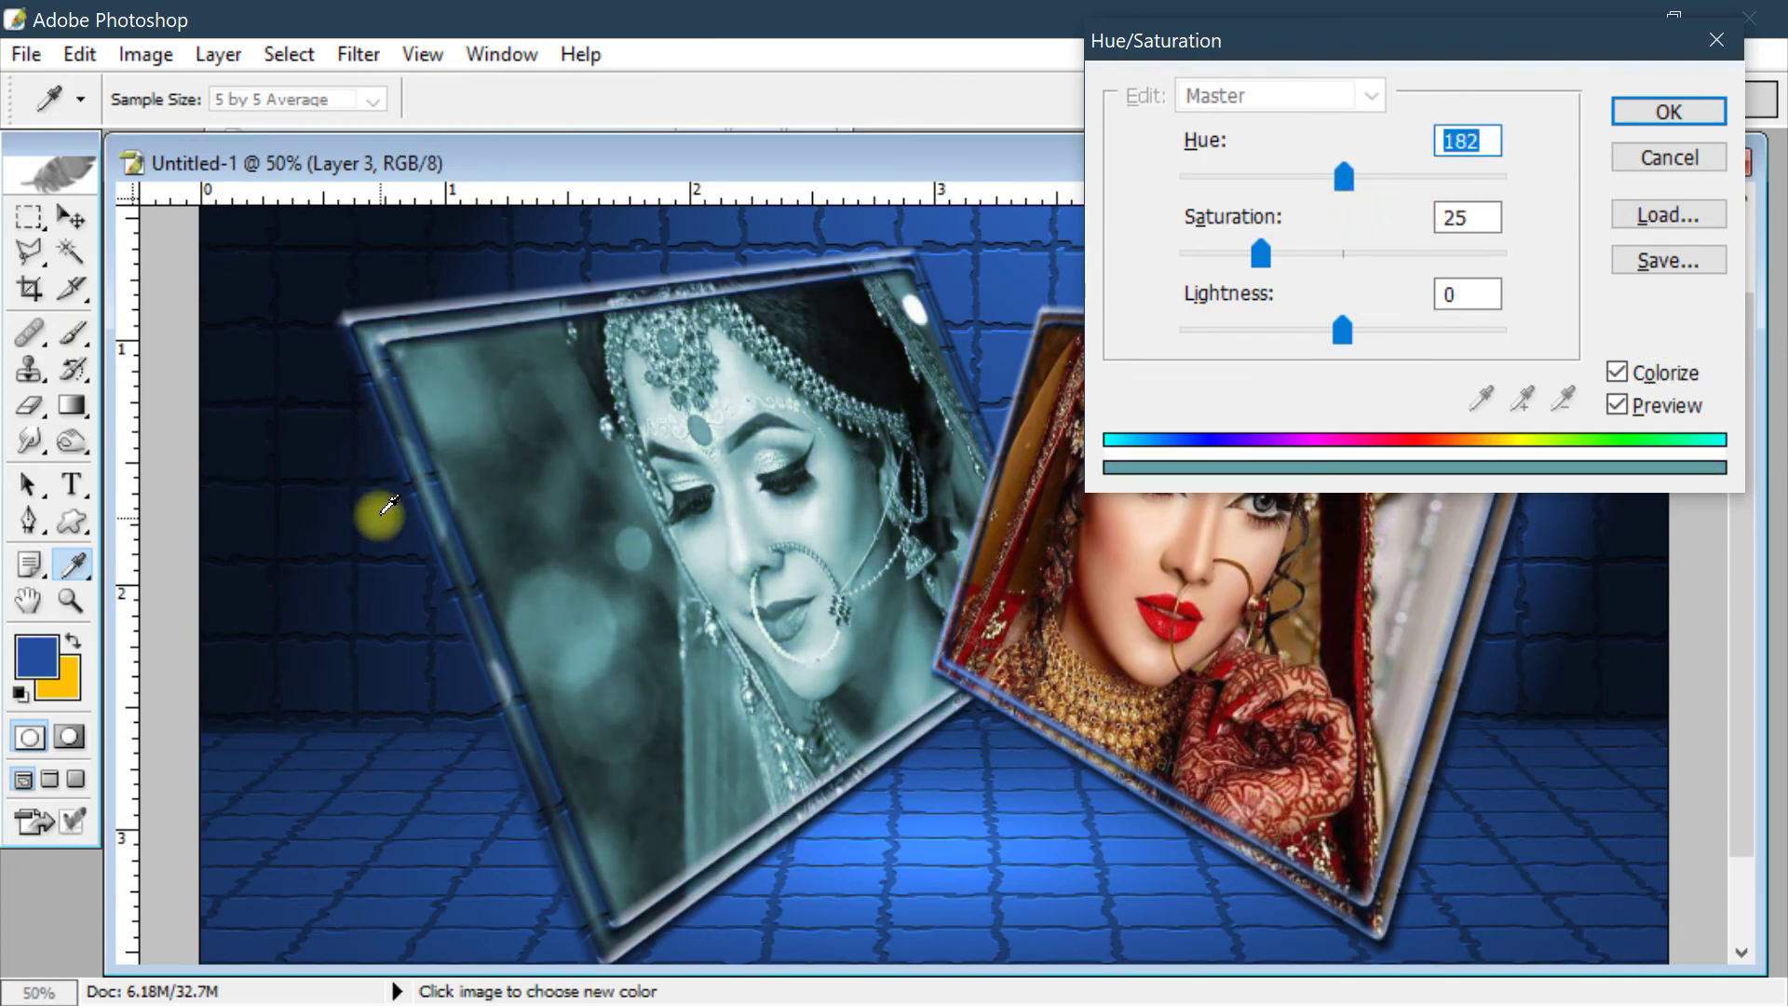
{"action": "left_click", "coordinate": [1671, 108]}
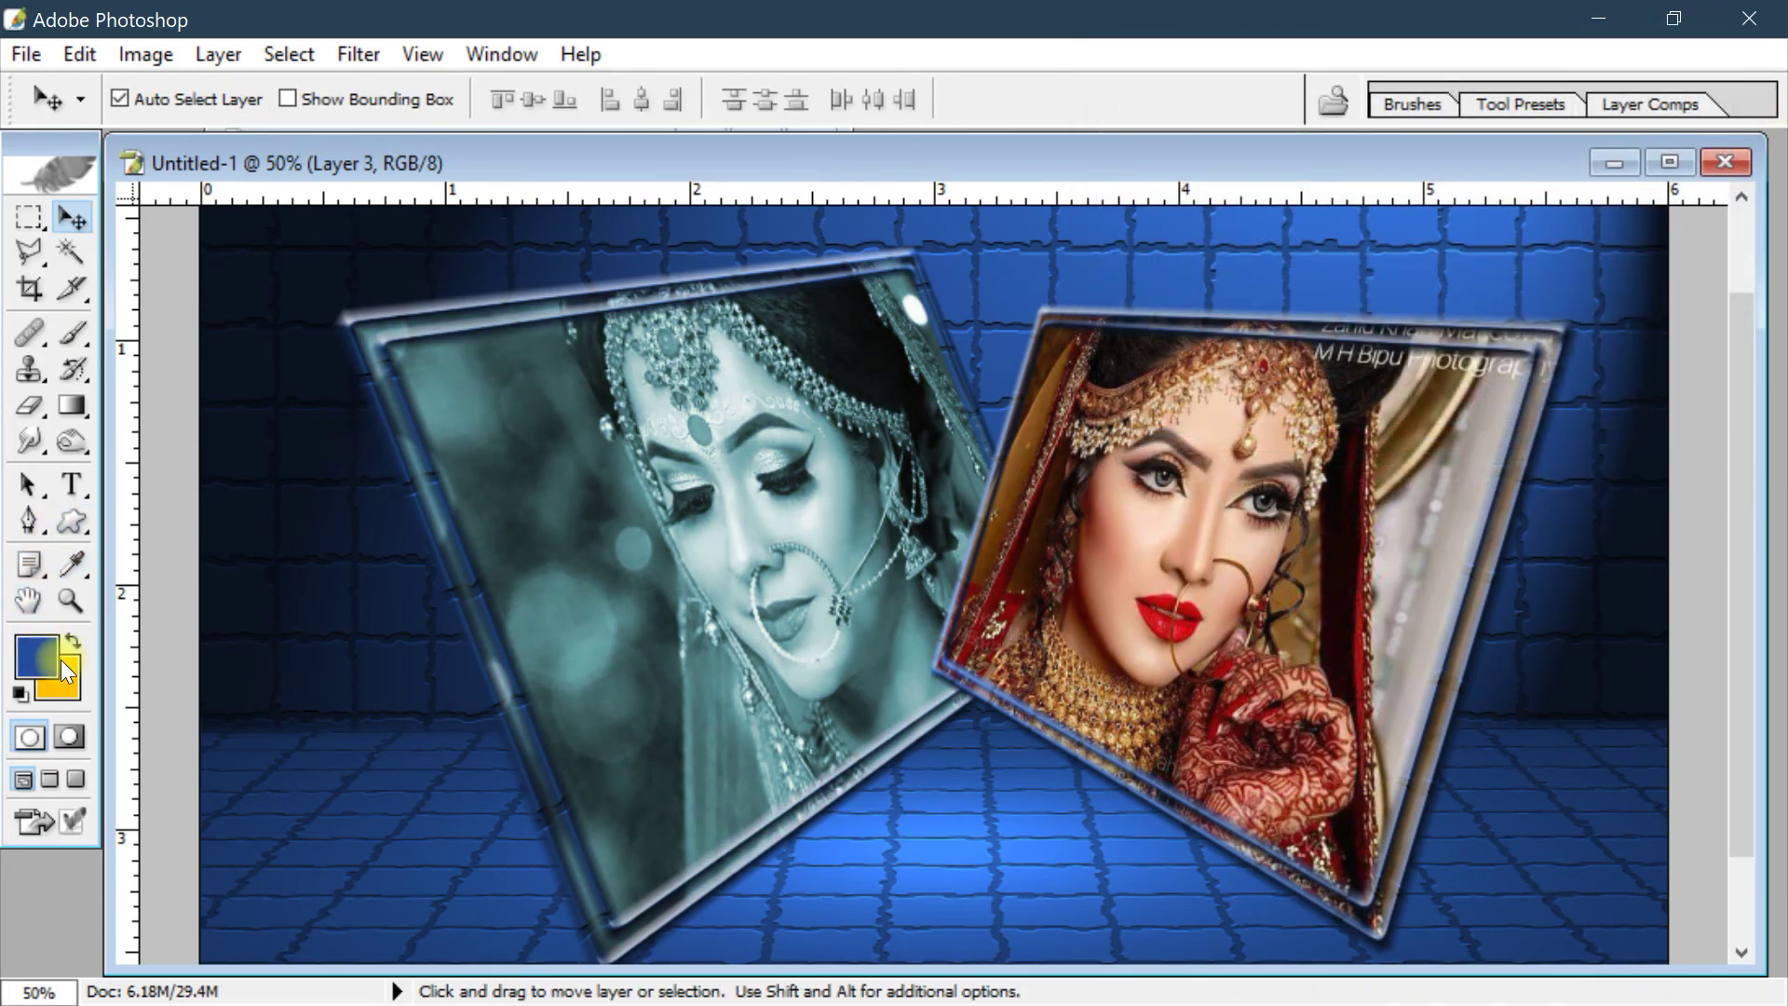
Undo the Hue/Saturation colorizing of the left bride's photo
{"action": "key", "text": "ctrl+minus"}
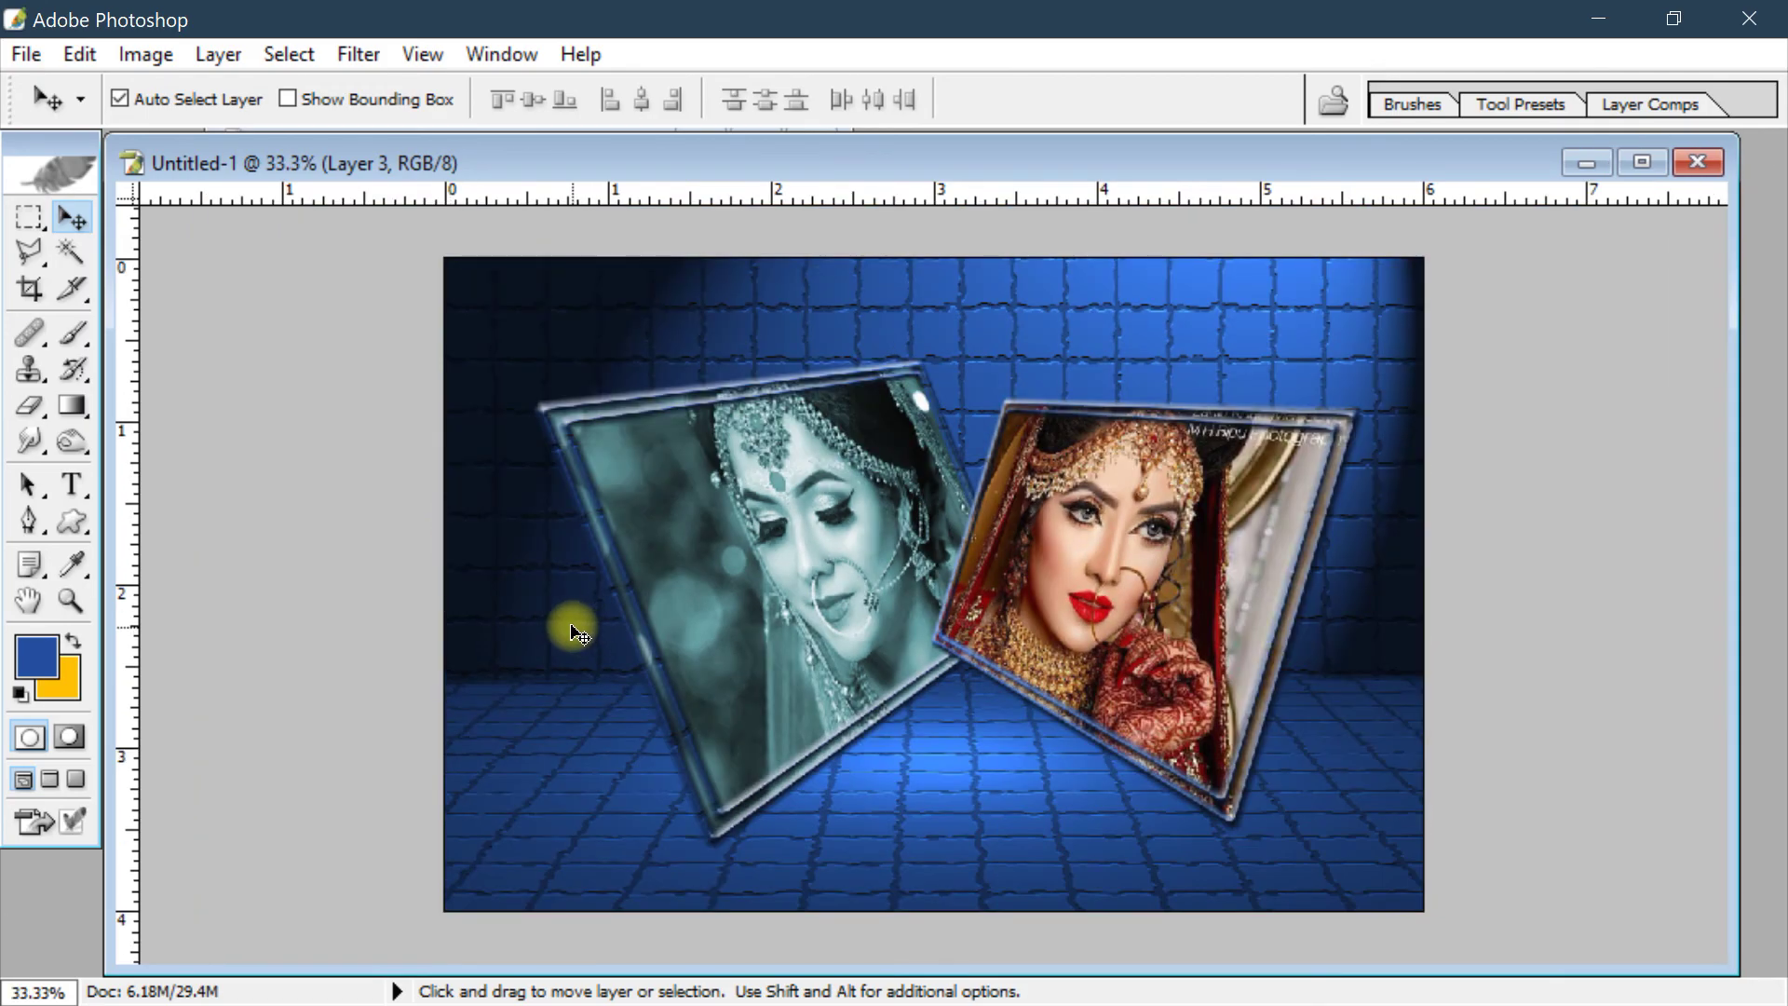
{"action": "key", "text": "ctrl+plus"}
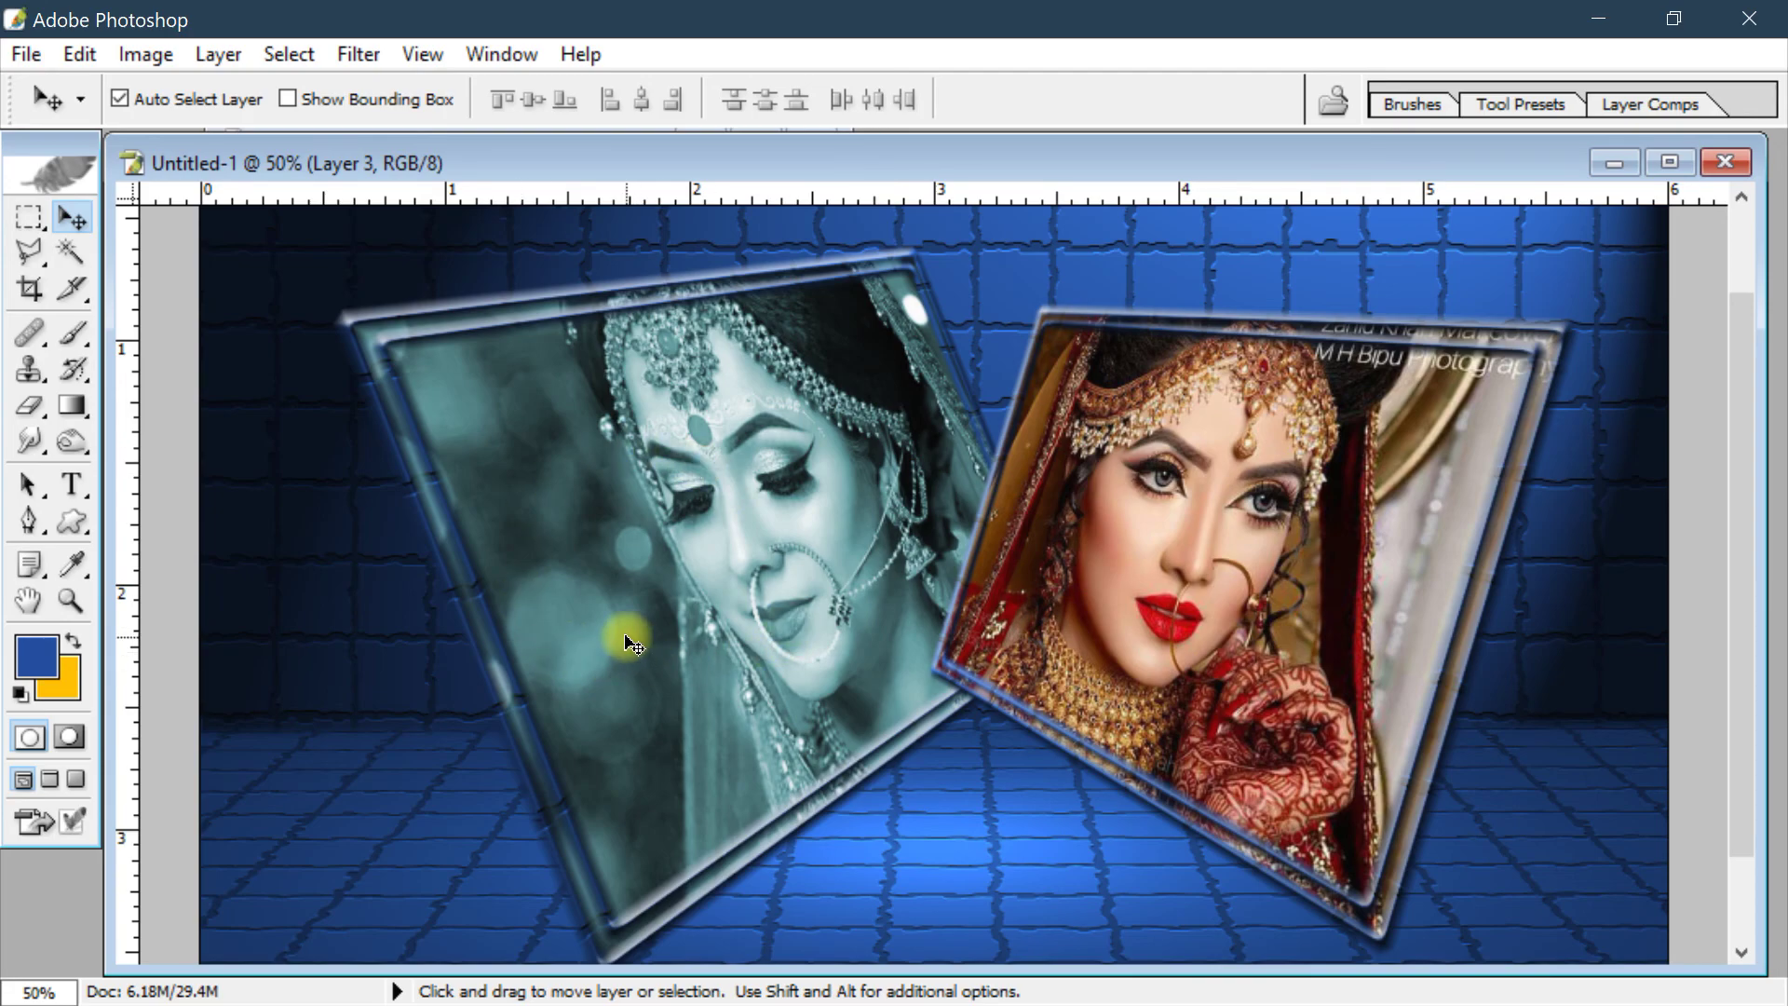
{"action": "key", "text": "ctrl+z"}
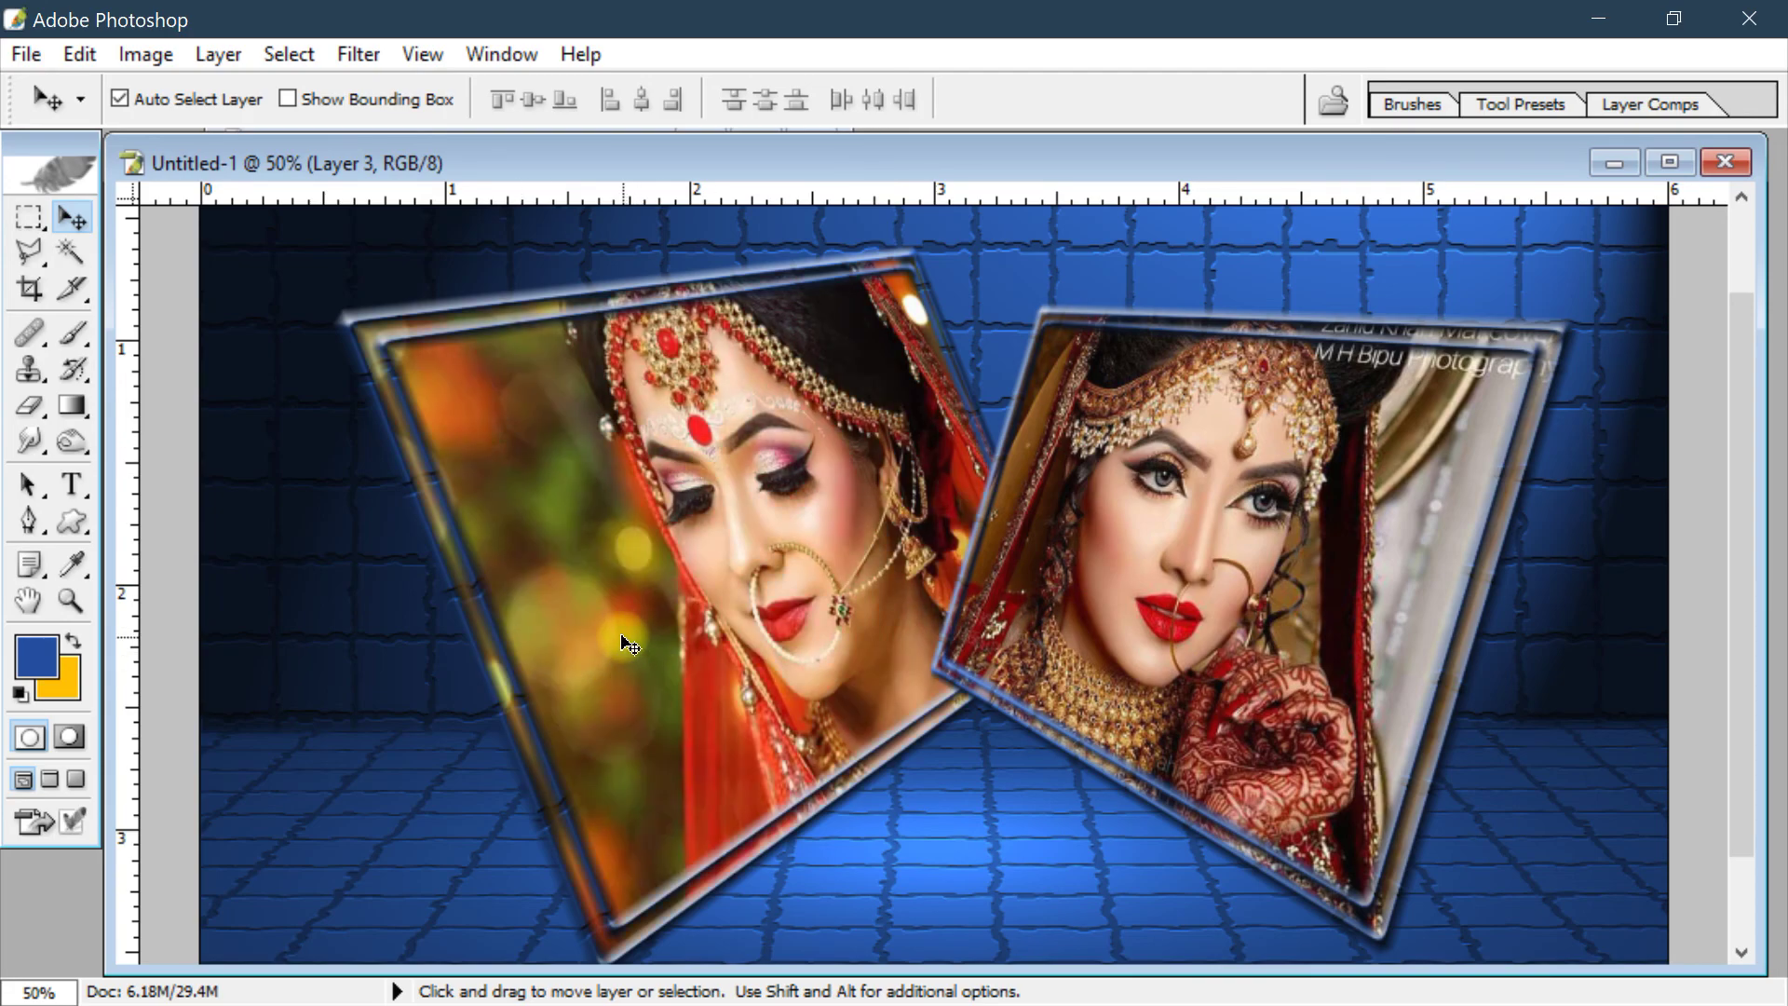
{"action": "key", "text": "ctrl+minus"}
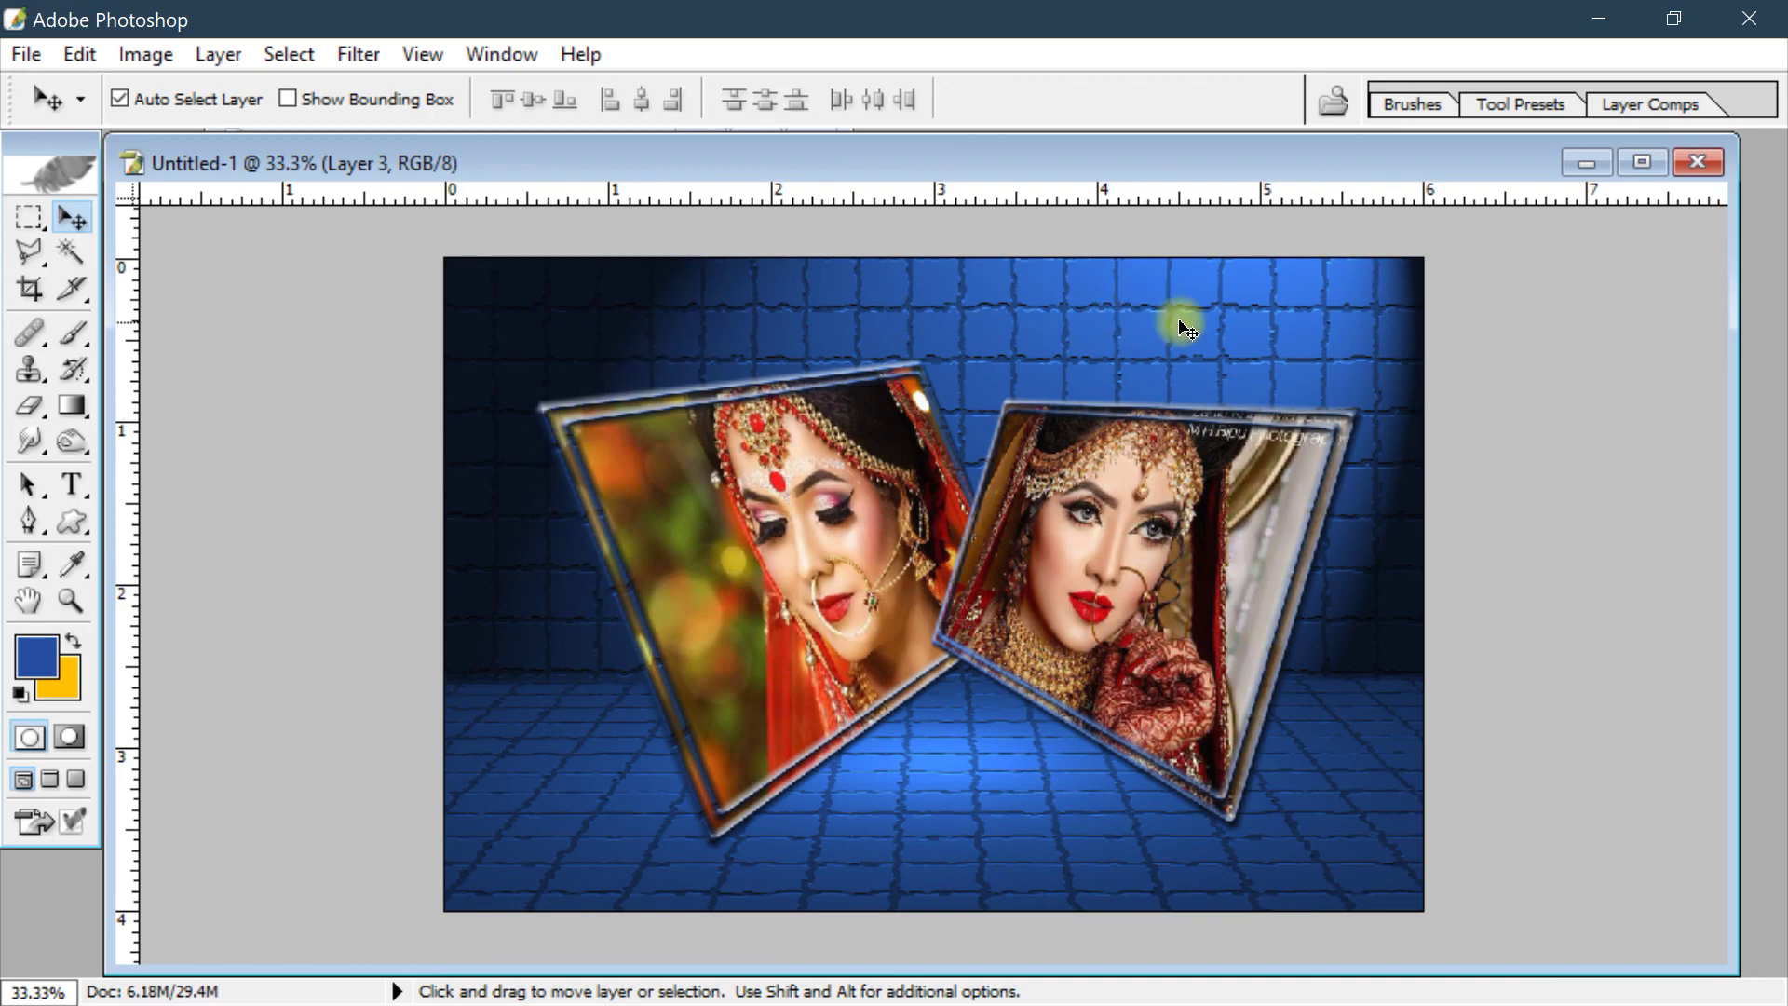